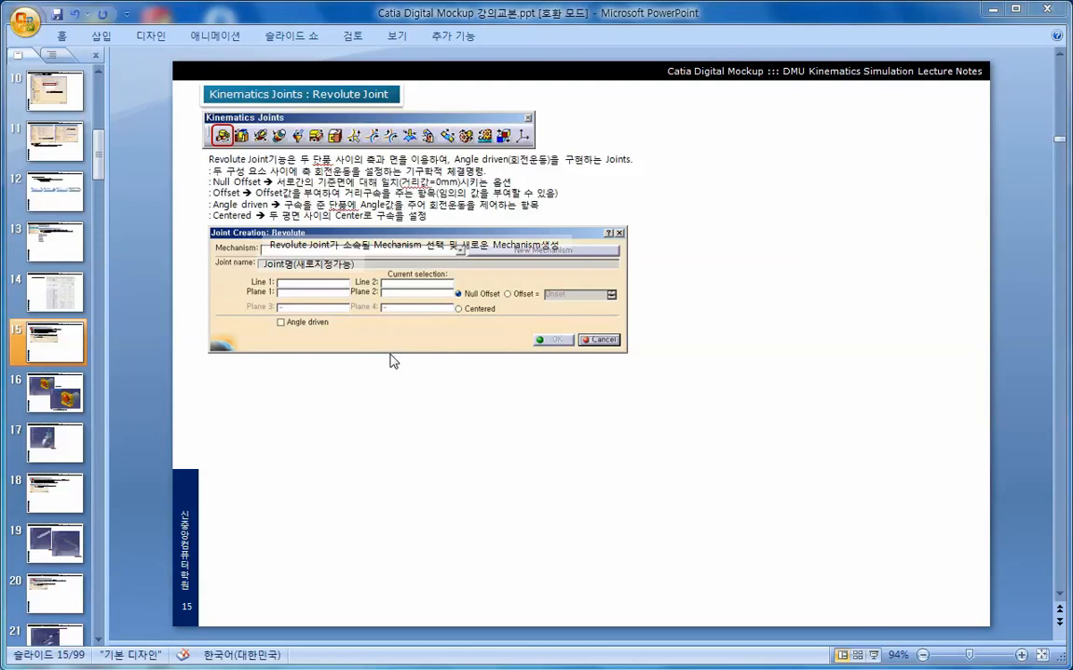
- Go to slide 16, the Revolute Joint Example, and examine the electric fan assembly picture without subassembly
{"action": "left_click", "coordinate": [54, 399]}
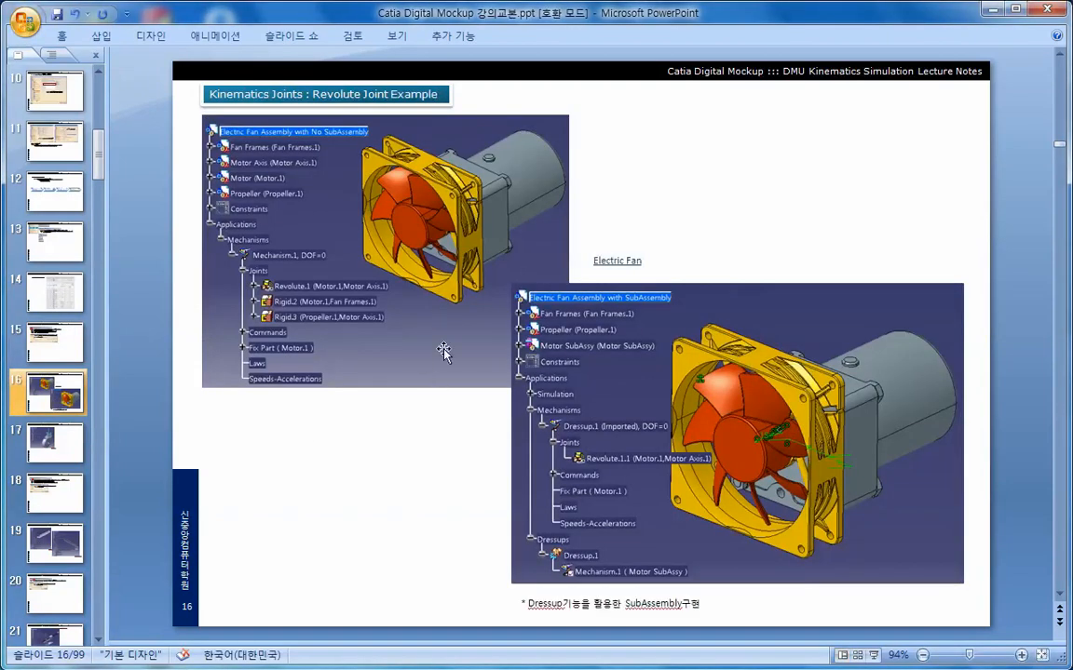
{"action": "left_click", "coordinate": [453, 310]}
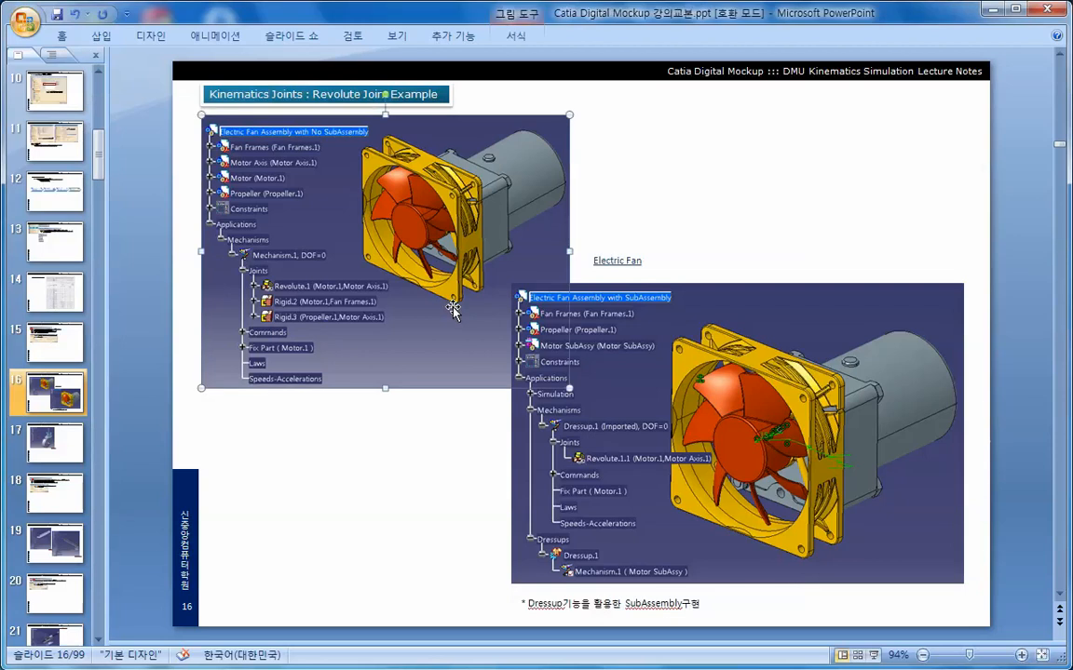
{"action": "left_click", "coordinate": [418, 436]}
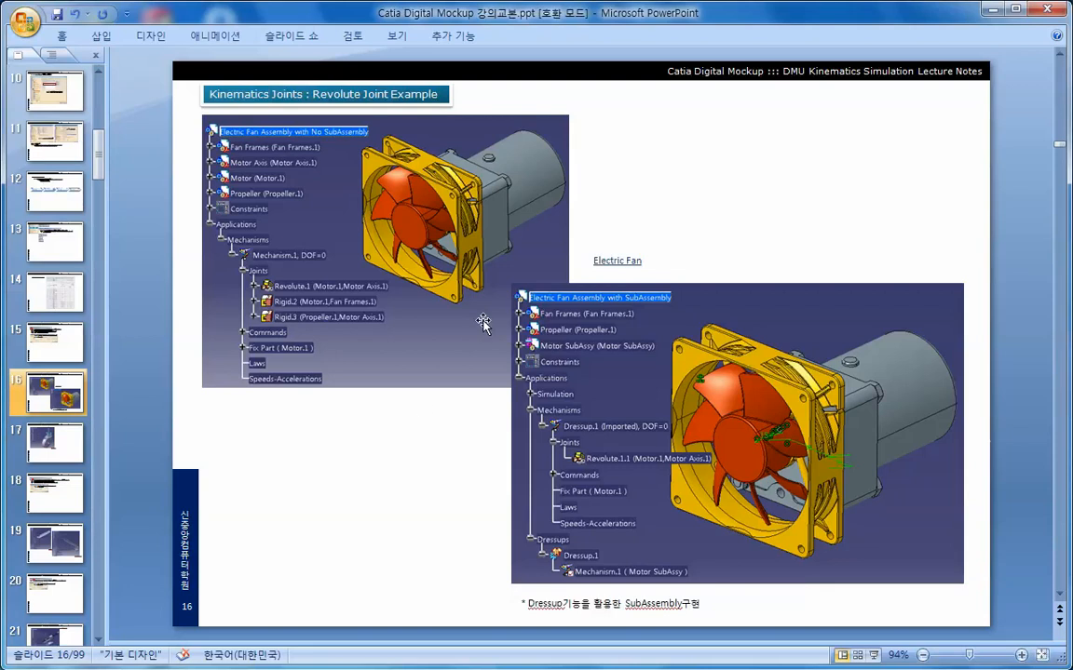
{"action": "left_click", "coordinate": [435, 270]}
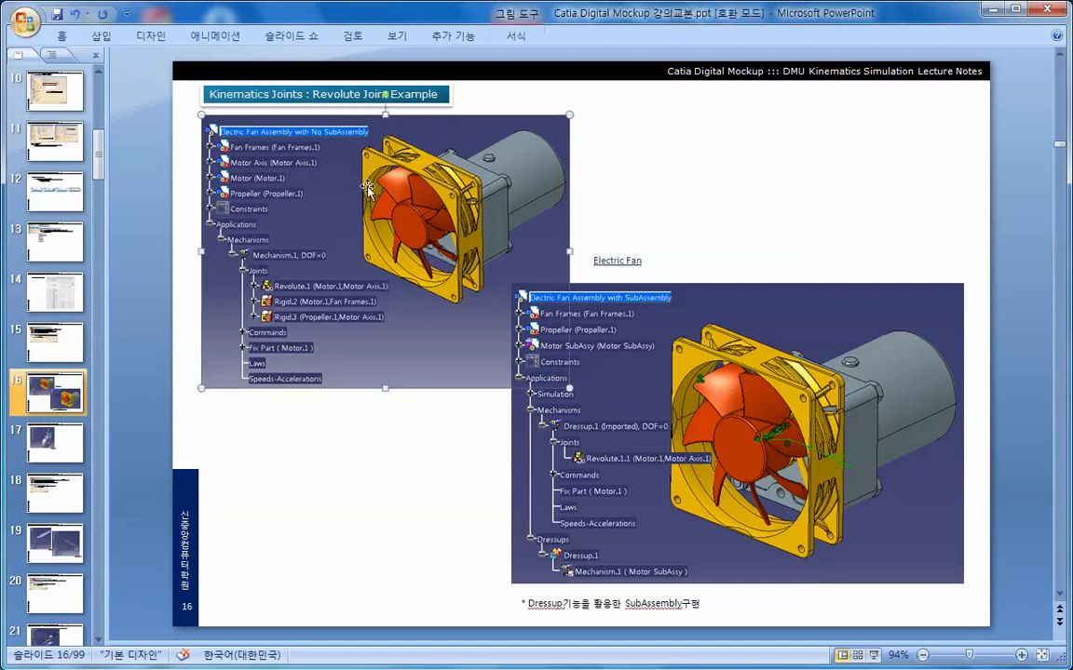
{"action": "left_click", "coordinate": [328, 432]}
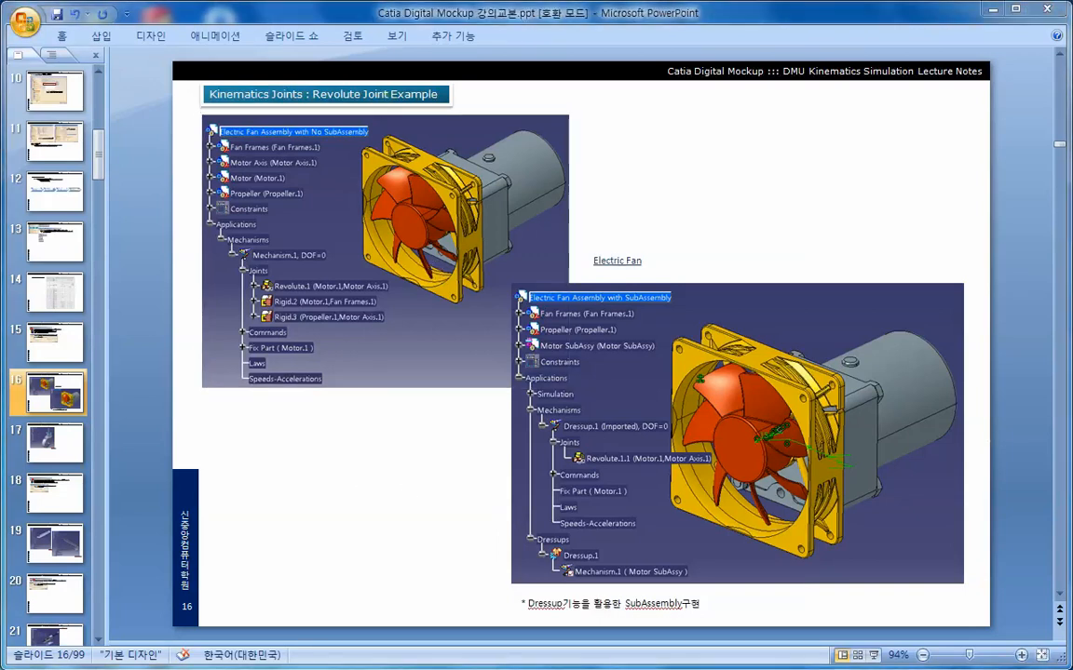
- Switch to the file explorer and browse from Catia DMU Lecture Notes through Practice Files and Revolute Joint to the Electric Fan folder
{"action": "key", "text": "alt+Tab"}
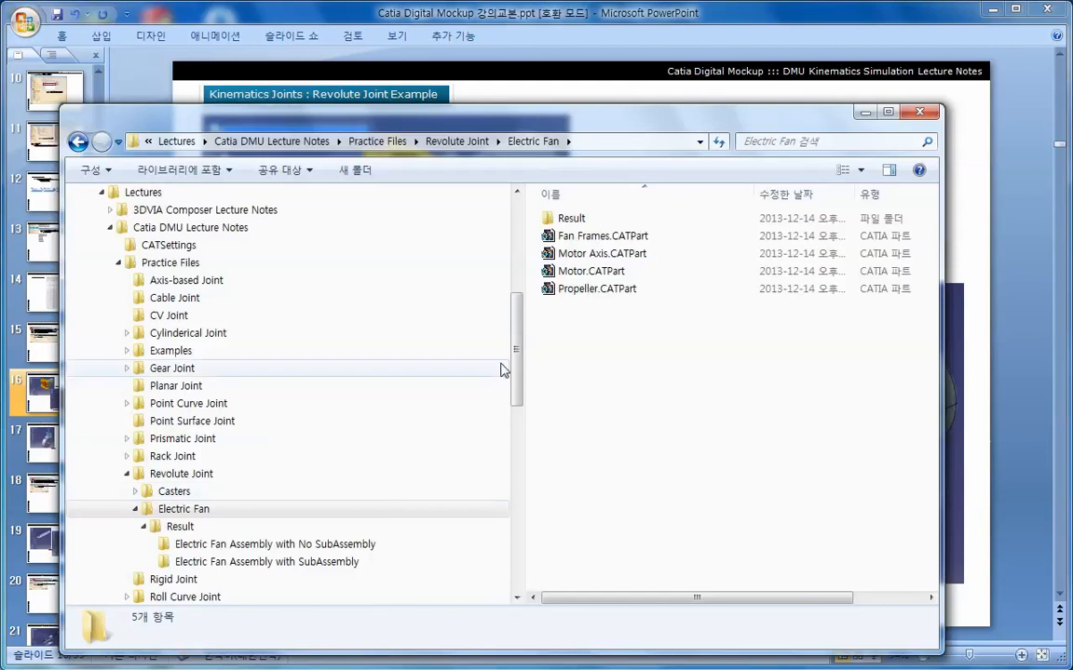
{"action": "left_click", "coordinate": [118, 263]}
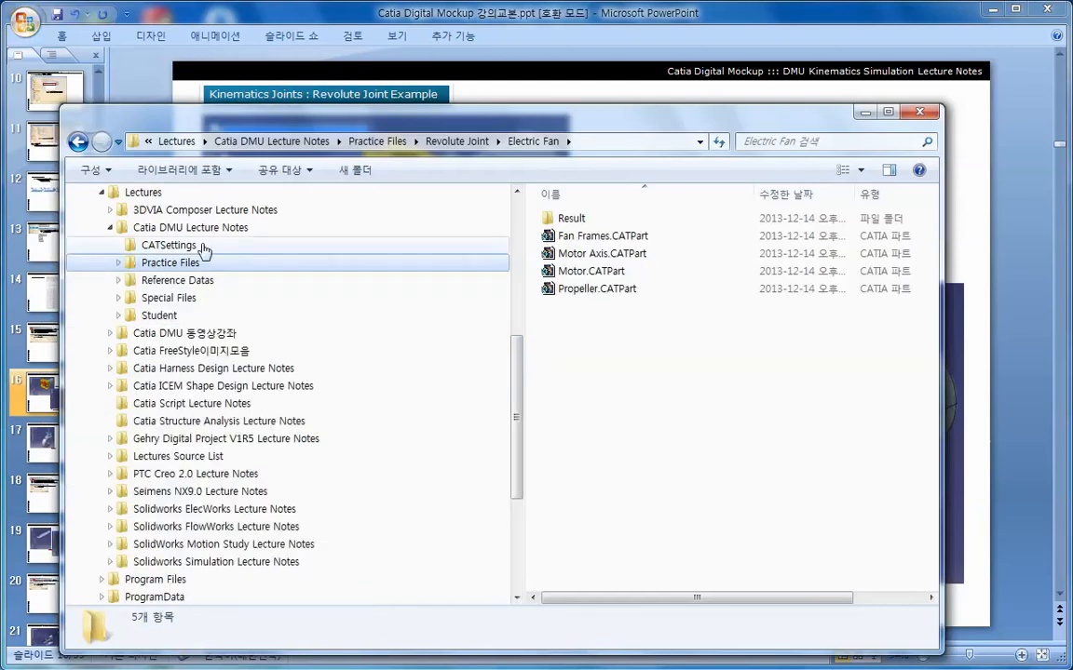
{"action": "left_click", "coordinate": [213, 229]}
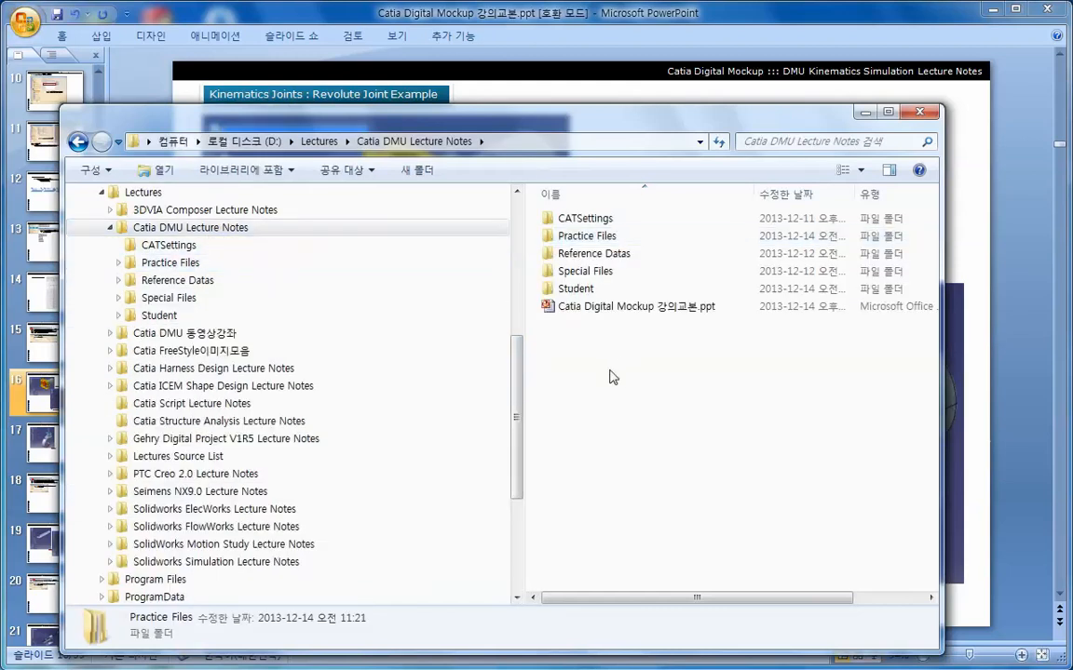
{"action": "left_click", "coordinate": [182, 265]}
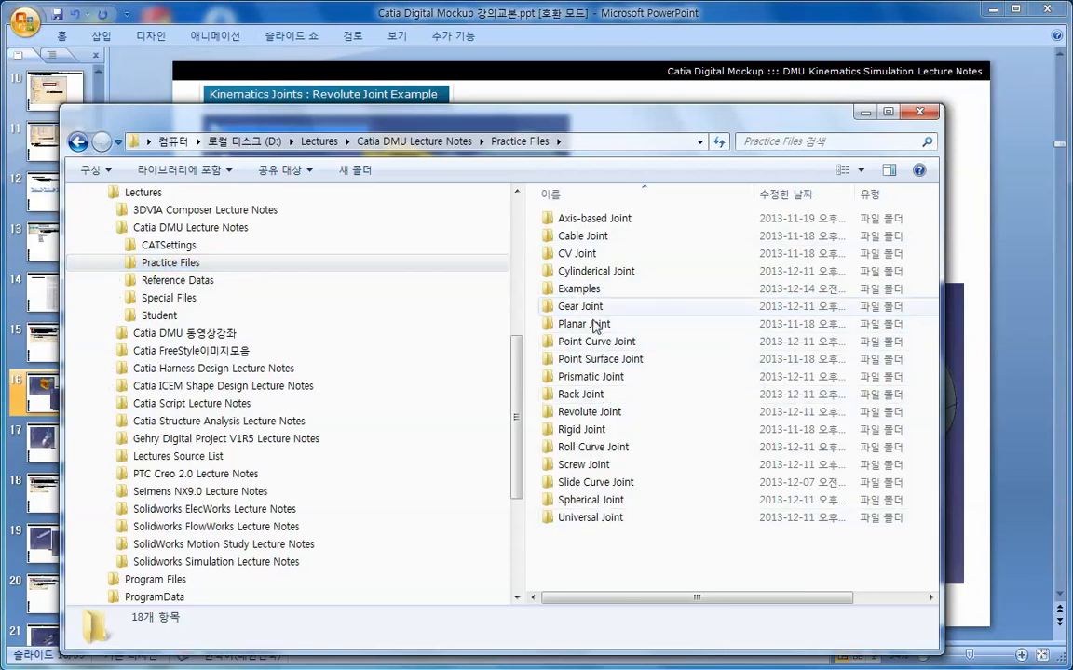
{"action": "double_click", "coordinate": [594, 412]}
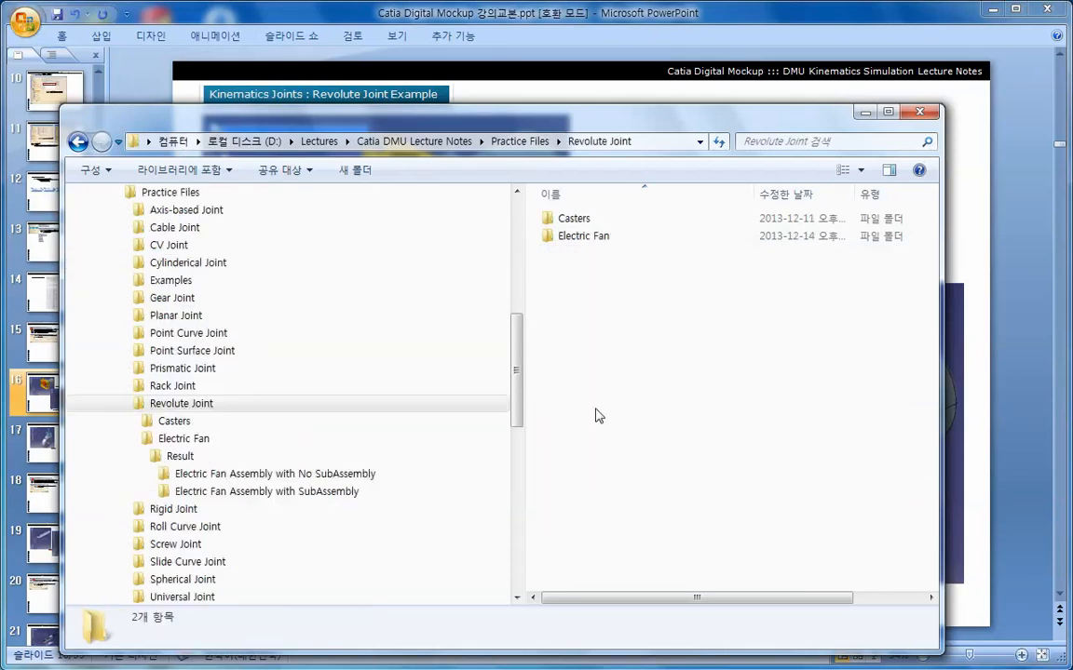
{"action": "double_click", "coordinate": [584, 240]}
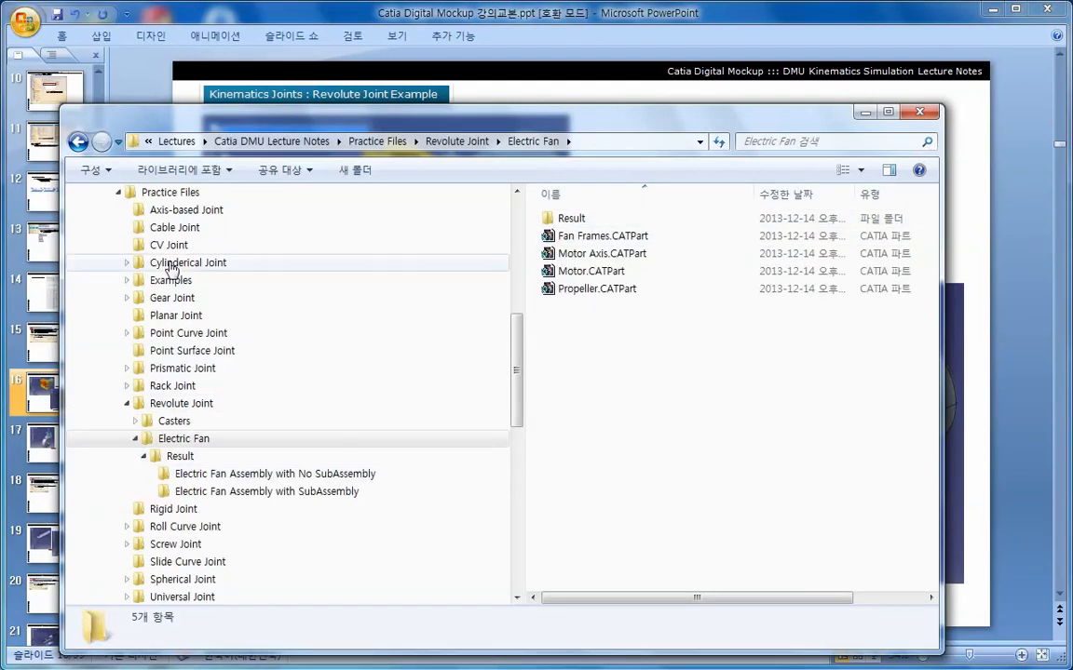
- Look in the Result folder and its Electric Fan Assembly with SubAssembly folder, and return to Result
{"action": "left_click_drag", "start_coordinate": [642, 303], "coordinate": [594, 225]}
{"action": "double_click", "coordinate": [568, 220]}
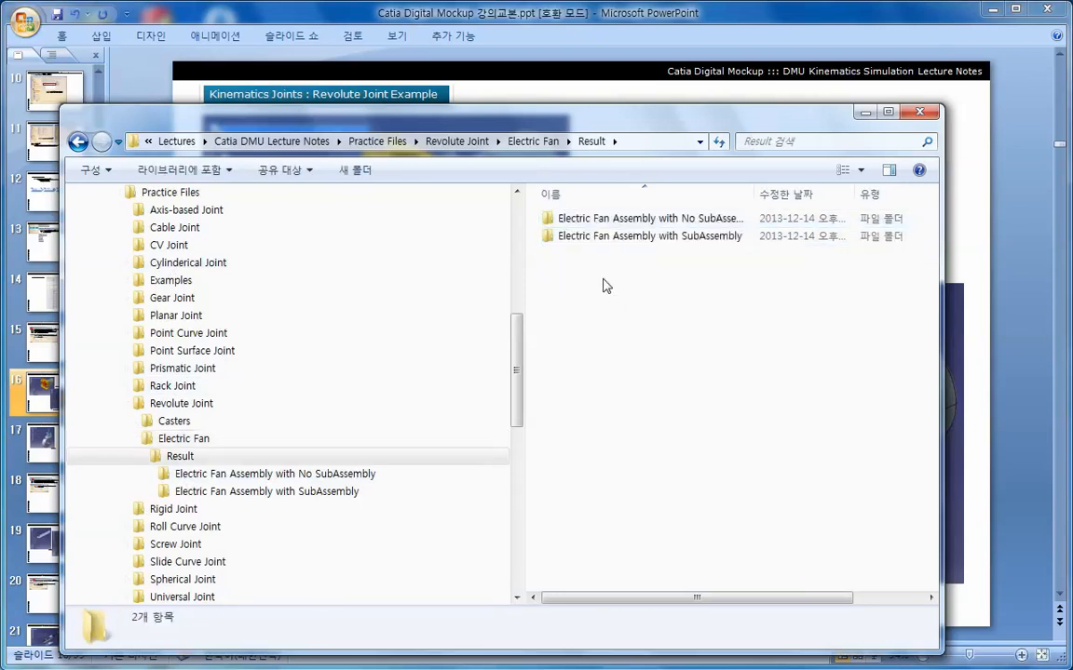
{"action": "double_click", "coordinate": [609, 238]}
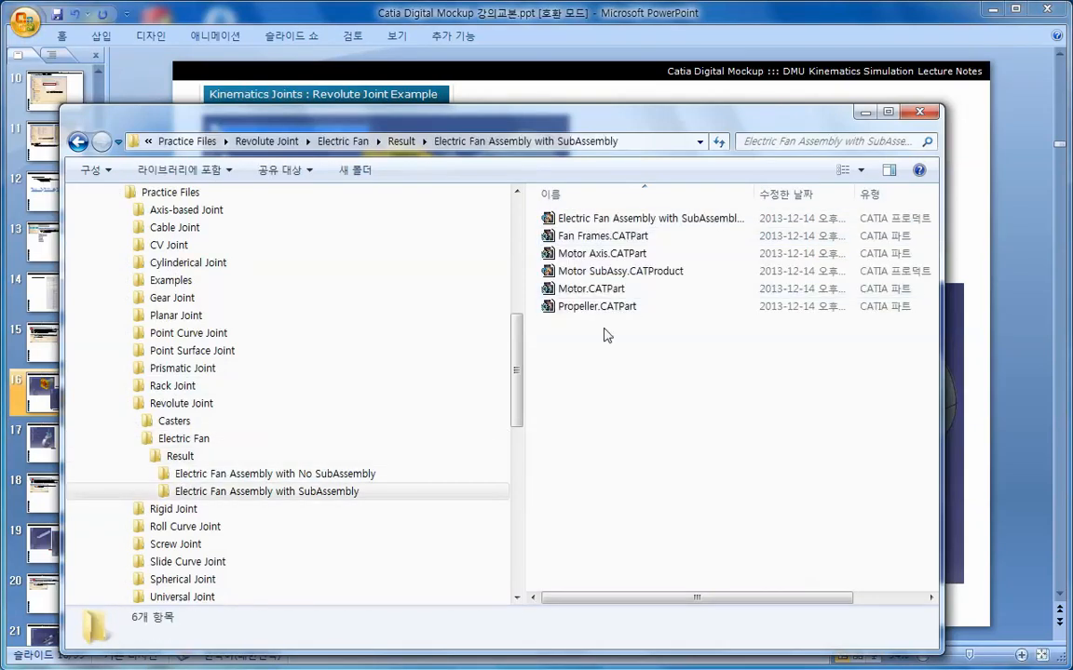
{"action": "left_click", "coordinate": [136, 458]}
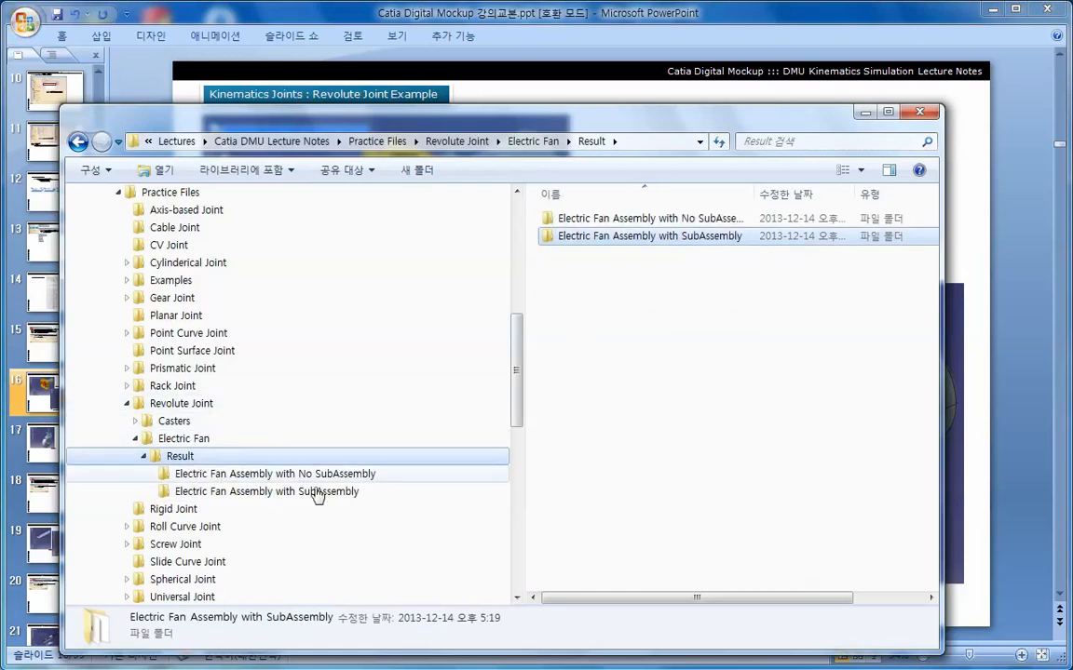
{"action": "left_click", "coordinate": [586, 449]}
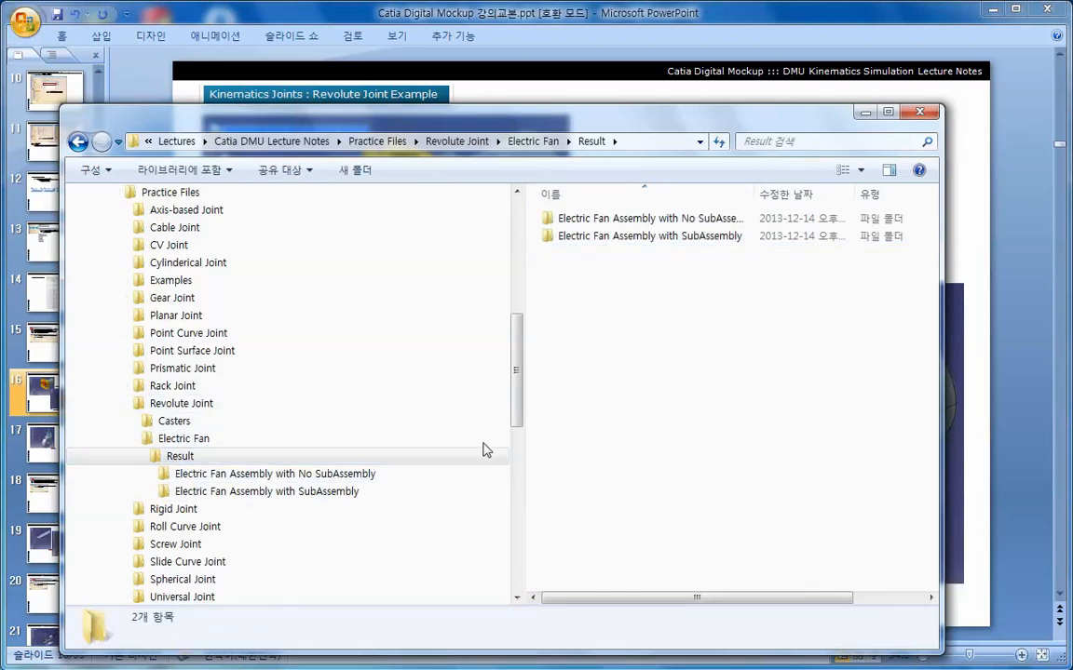
- Go back to the Electric Fan folder and examine its part files
{"action": "left_click", "coordinate": [186, 438]}
{"action": "left_click_drag", "start_coordinate": [564, 228], "coordinate": [612, 315]}
{"action": "left_click", "coordinate": [645, 347]}
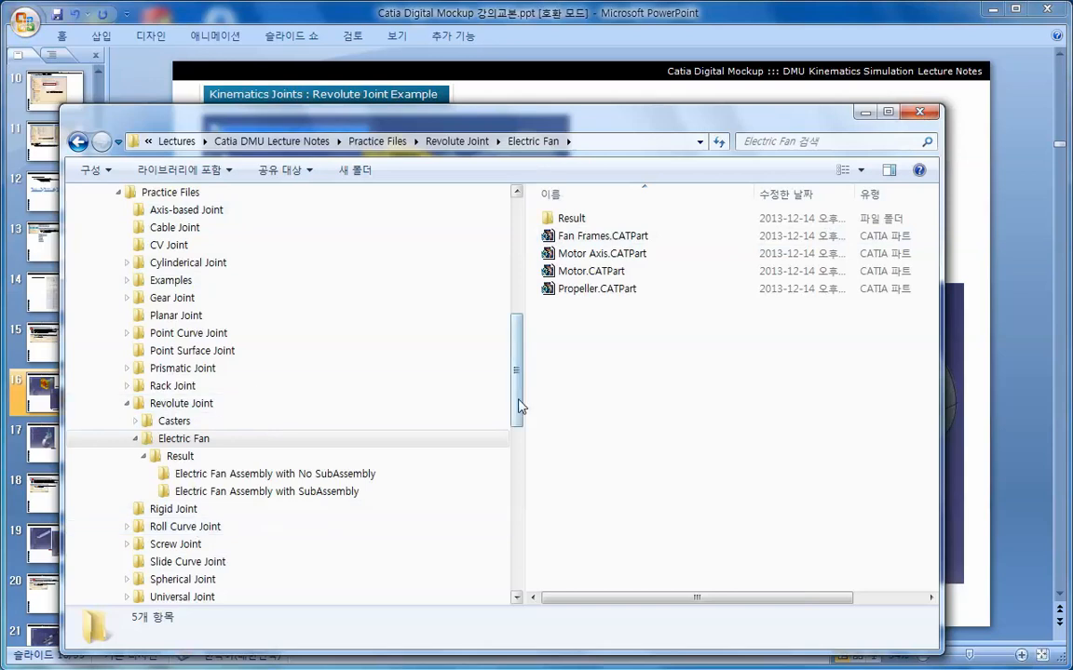
- Locate the lecture presentation file in the Catia DMU Lecture Notes folder and close the file explorer window
{"action": "left_click_drag", "start_coordinate": [517, 407], "coordinate": [516, 382]}
{"action": "left_click", "coordinate": [190, 245]}
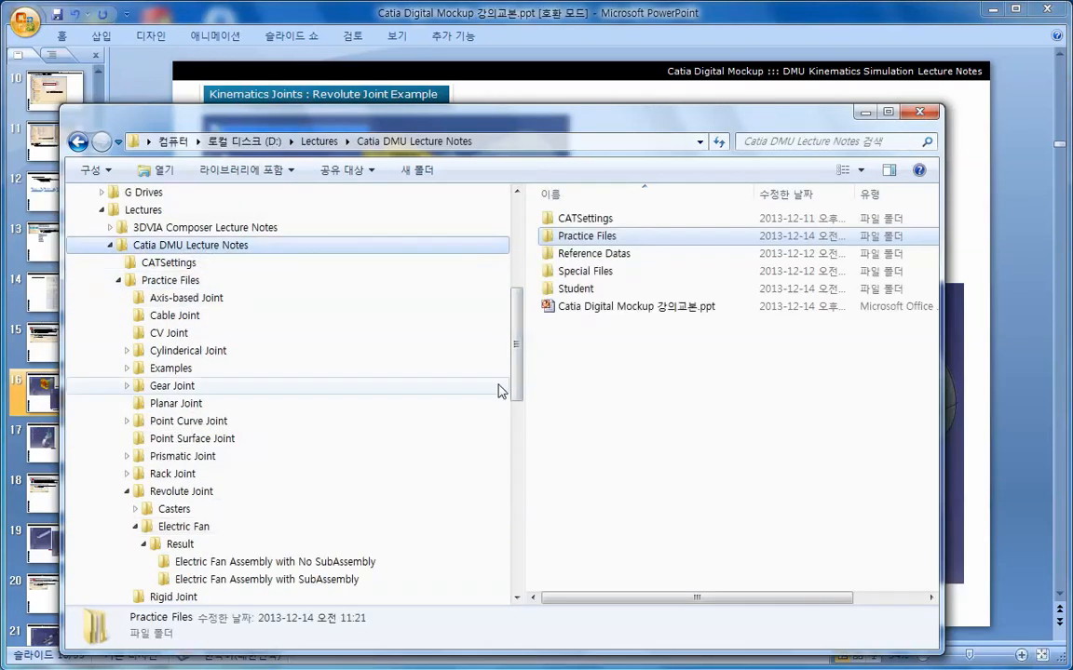
{"action": "left_click", "coordinate": [634, 308]}
{"action": "left_click", "coordinate": [643, 377]}
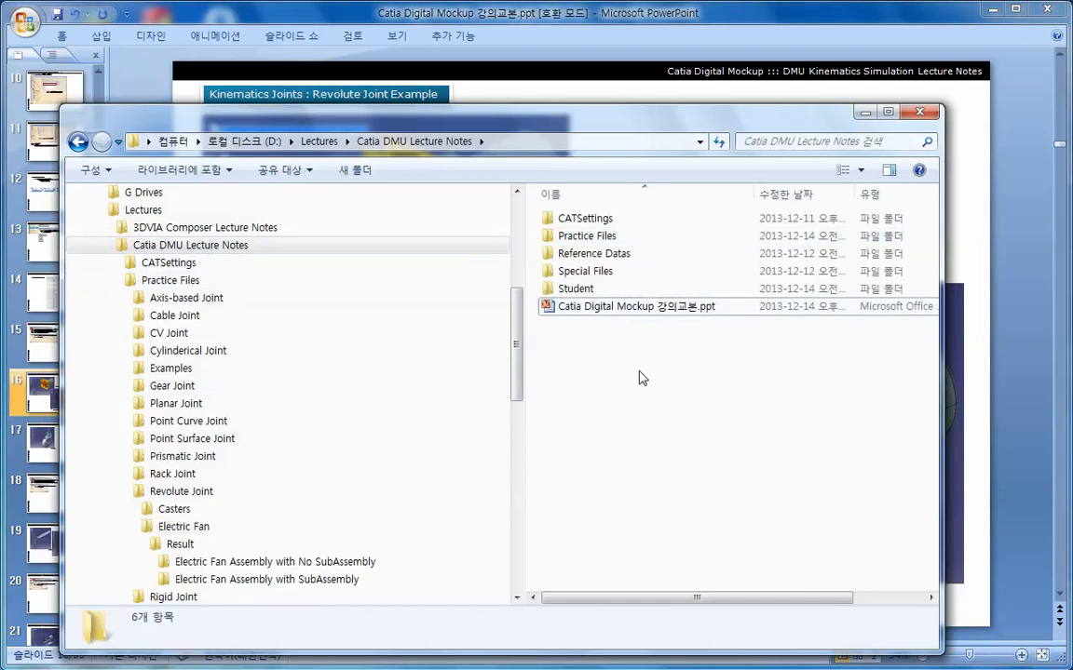
{"action": "left_click", "coordinate": [924, 113]}
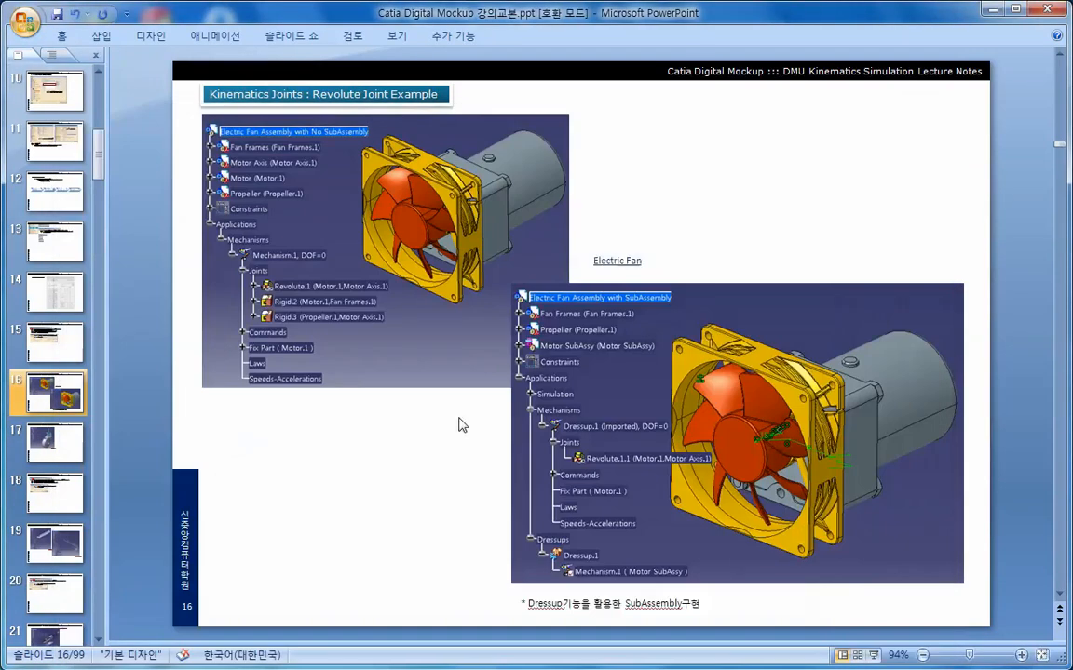
- Open the slide's Electric Fan hyperlink to its practice folder and show the folder contents as a simple list
{"action": "right_click", "coordinate": [630, 264]}
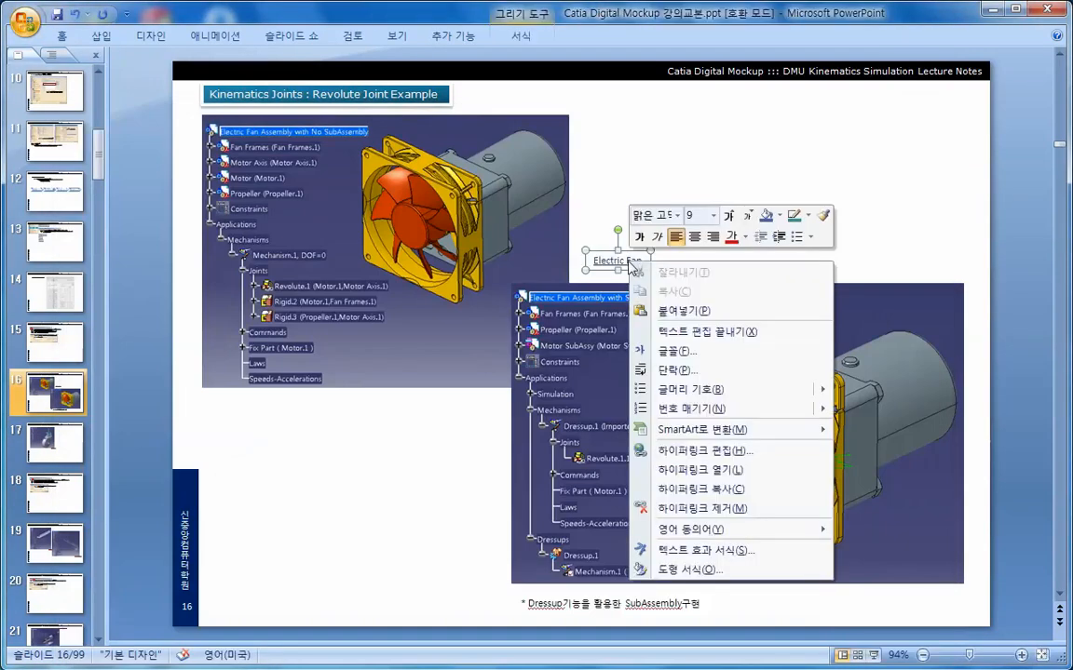
{"action": "left_click", "coordinate": [676, 471]}
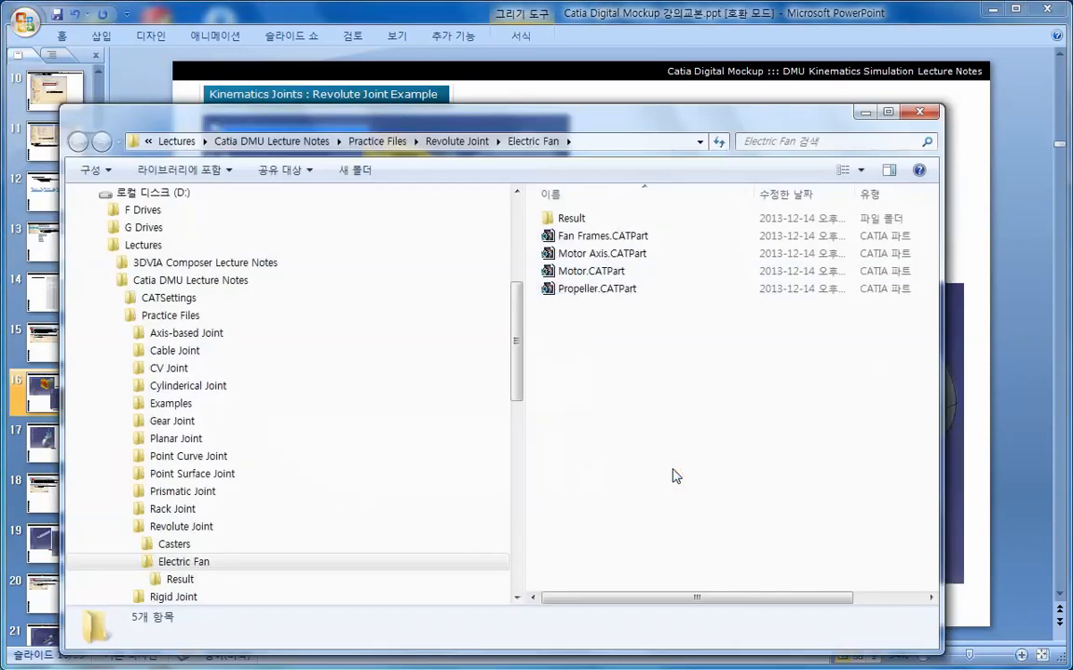
{"action": "left_click_drag", "start_coordinate": [622, 113], "coordinate": [655, 90]}
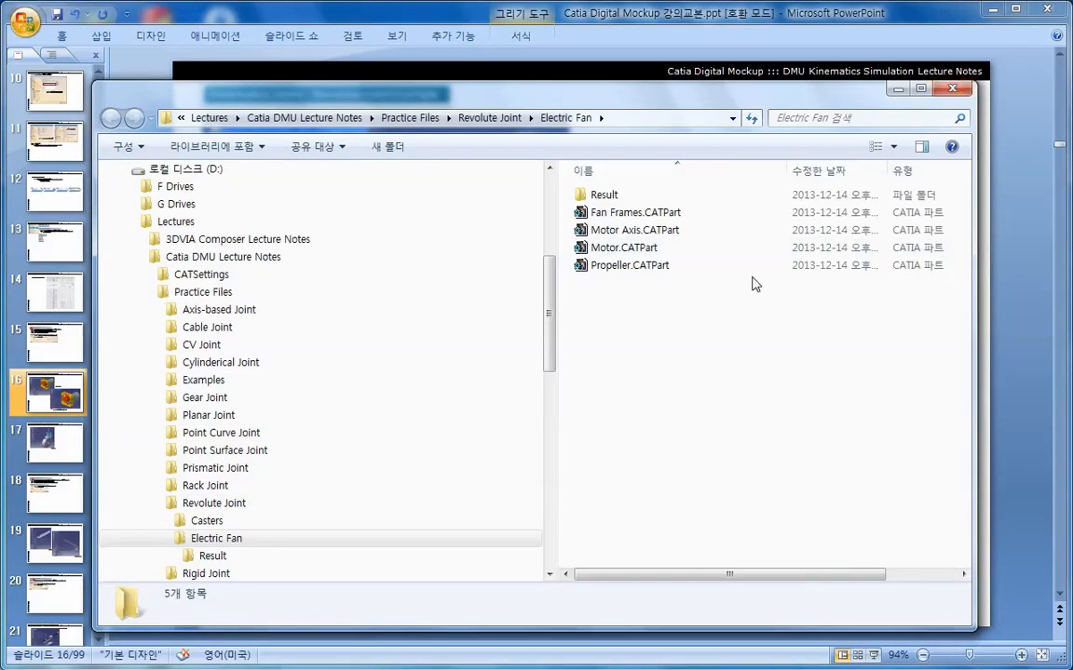
{"action": "left_click", "coordinate": [892, 146]}
{"action": "left_click", "coordinate": [921, 134]}
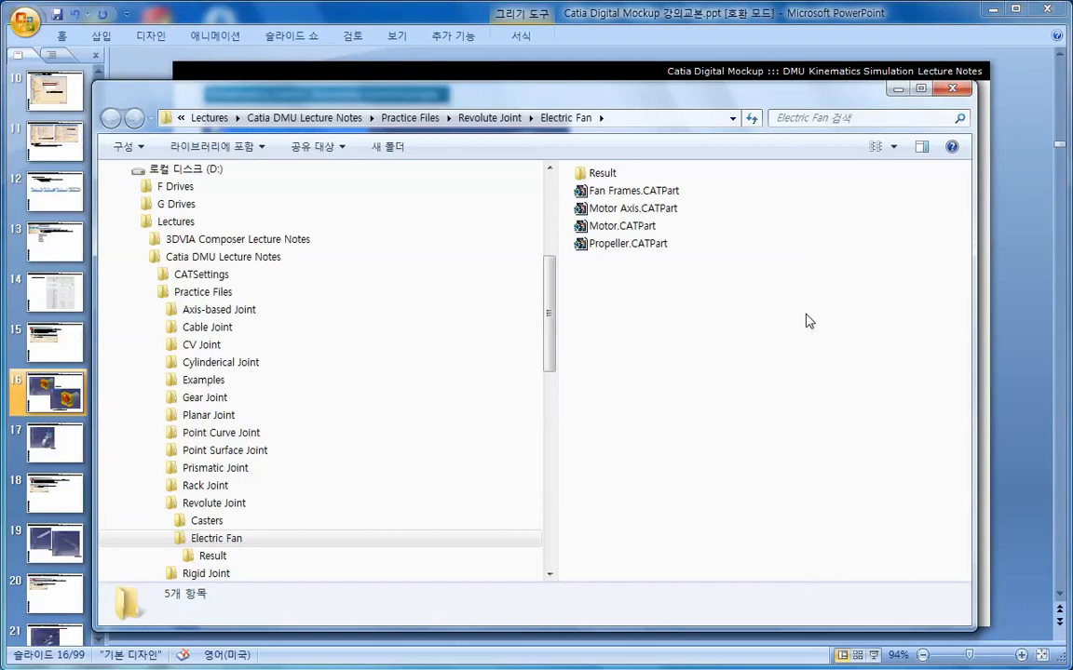
- Open Fan Frames.CATPart in CATIA and expand the Fan Frames body in the specification tree
{"action": "double_click", "coordinate": [645, 192]}
{"action": "middle_click_drag", "start_coordinate": [479, 390], "coordinate": [478, 424]}
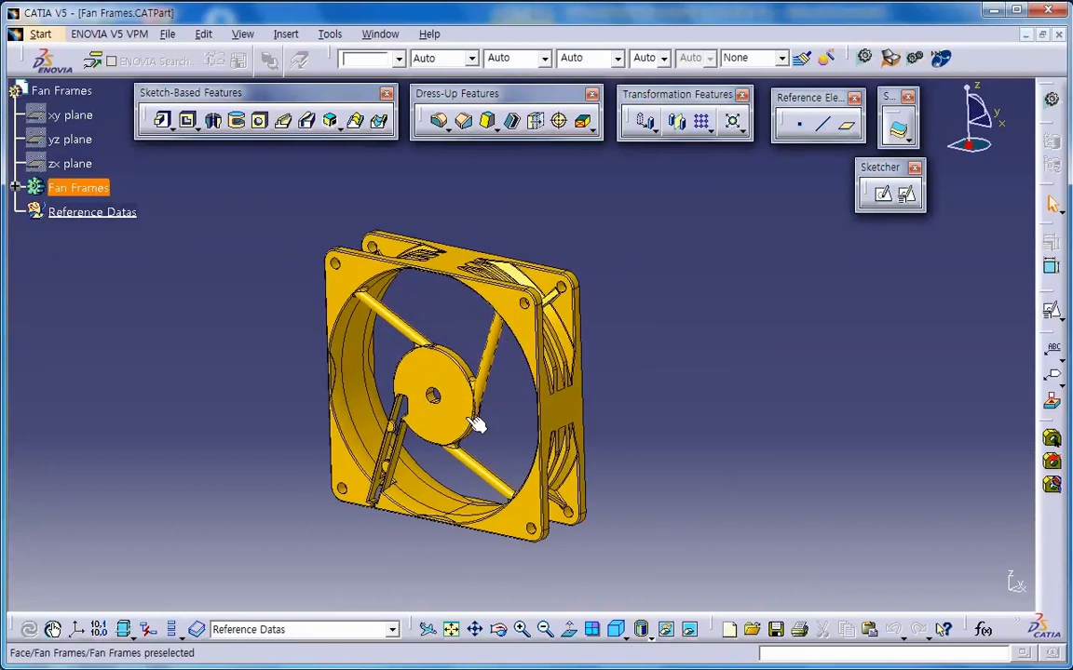
{"action": "left_click", "coordinate": [16, 187]}
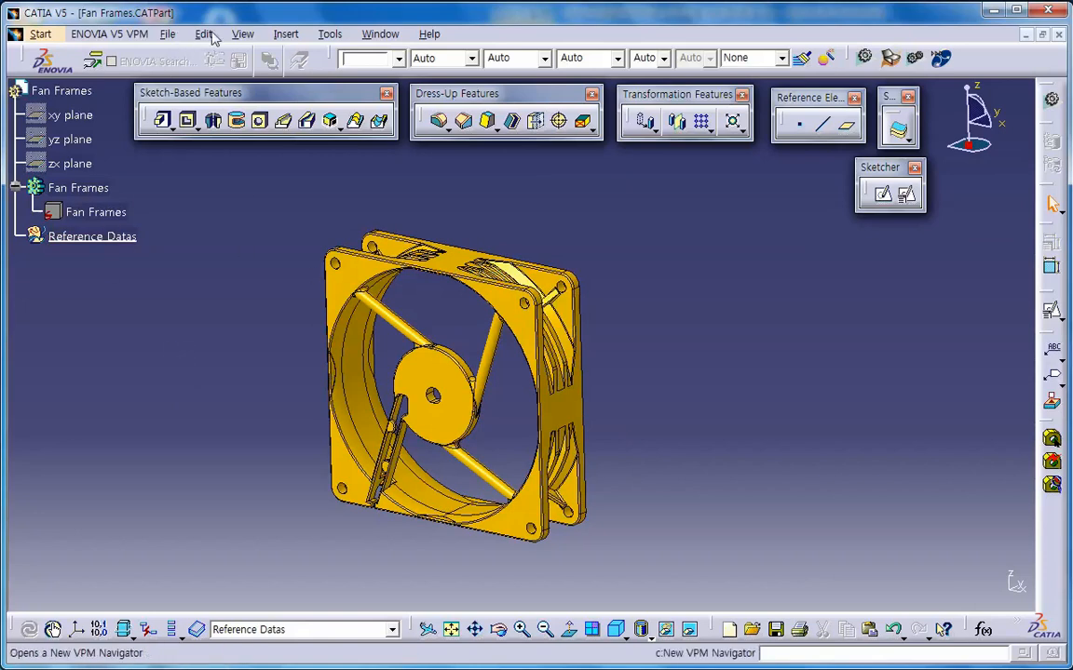
- Check the file formats offered when saving the Fan Frames part under another type, and cancel without saving
{"action": "left_click", "coordinate": [168, 33]}
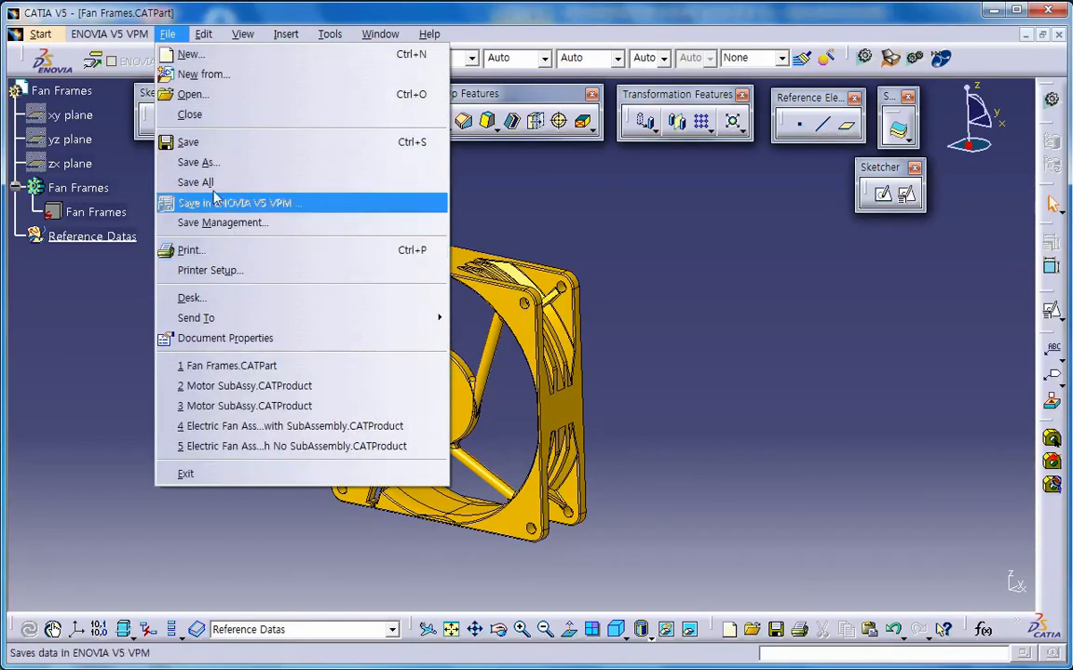
{"action": "left_click", "coordinate": [197, 162]}
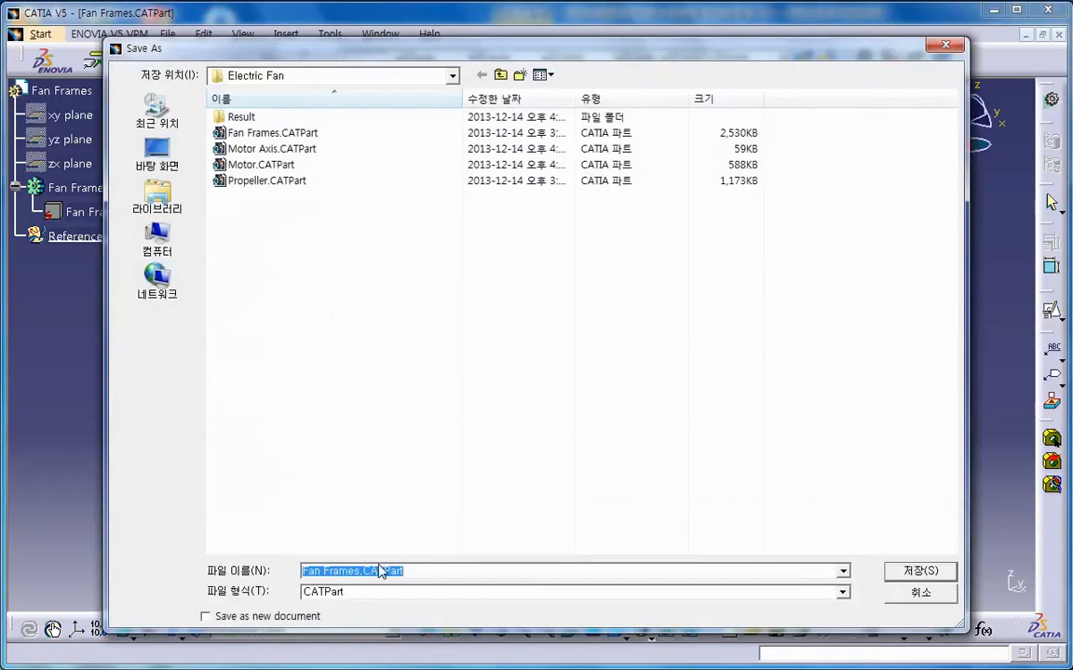
{"action": "left_click", "coordinate": [325, 593]}
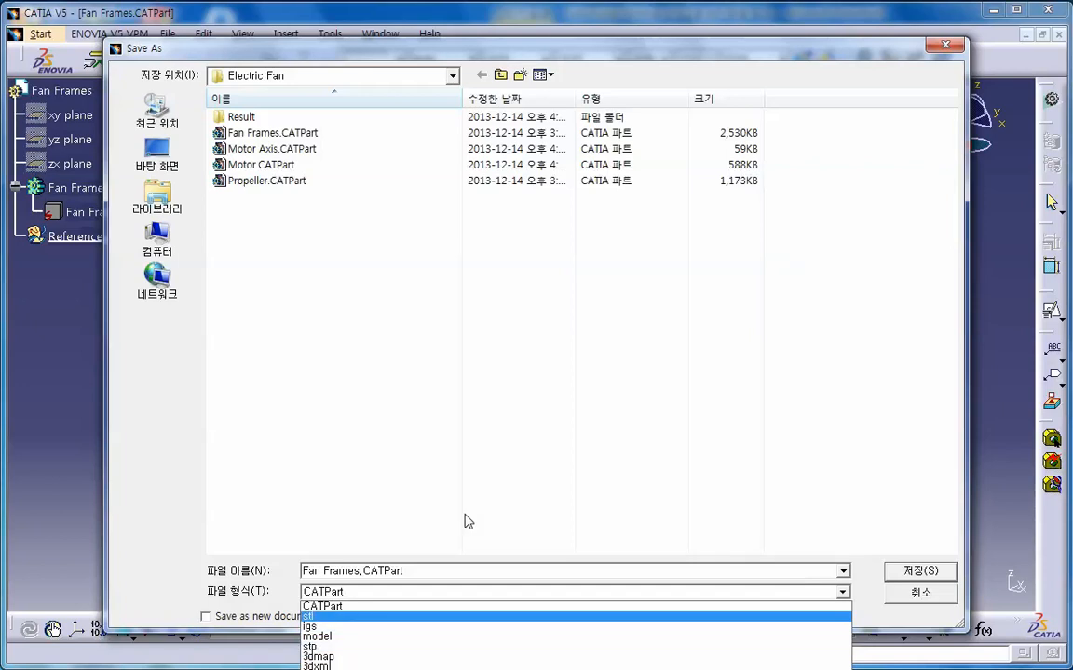
{"action": "left_click", "coordinate": [478, 490]}
{"action": "left_click", "coordinate": [916, 596]}
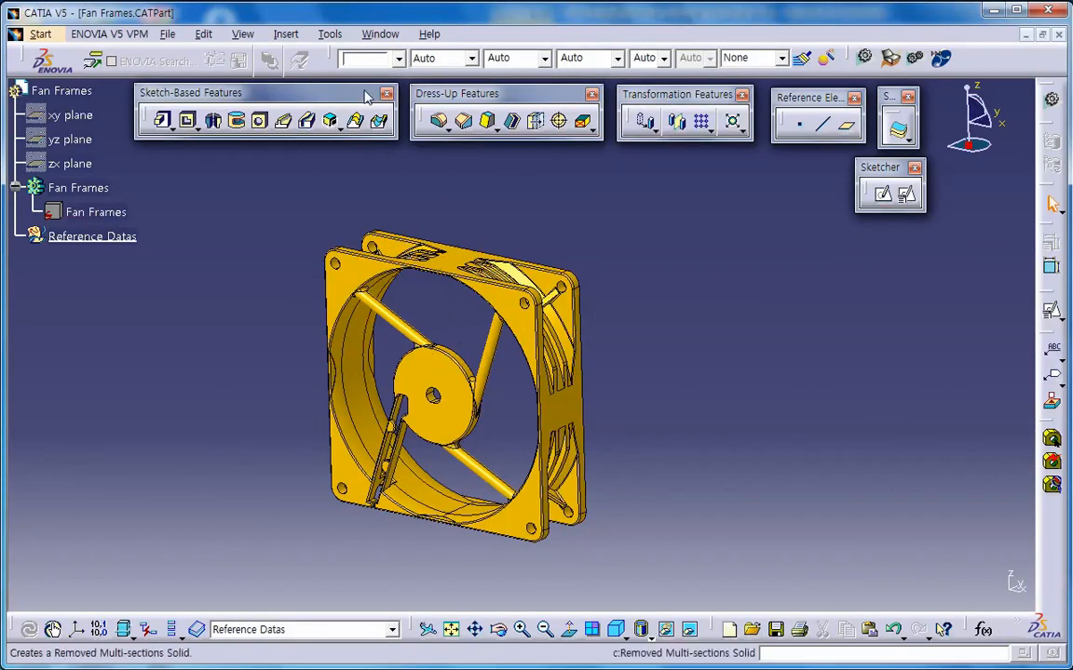
- Open the program options and show the General Compatibility settings
{"action": "left_click", "coordinate": [329, 34]}
{"action": "left_click", "coordinate": [354, 373]}
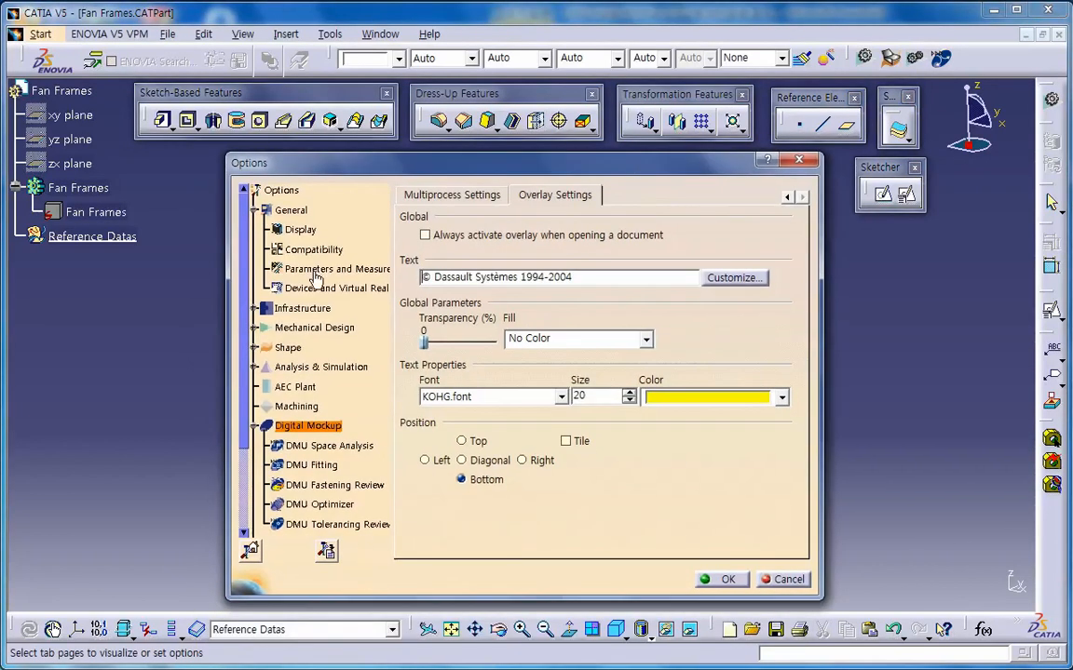
{"action": "left_click", "coordinate": [289, 265]}
{"action": "left_click", "coordinate": [316, 253]}
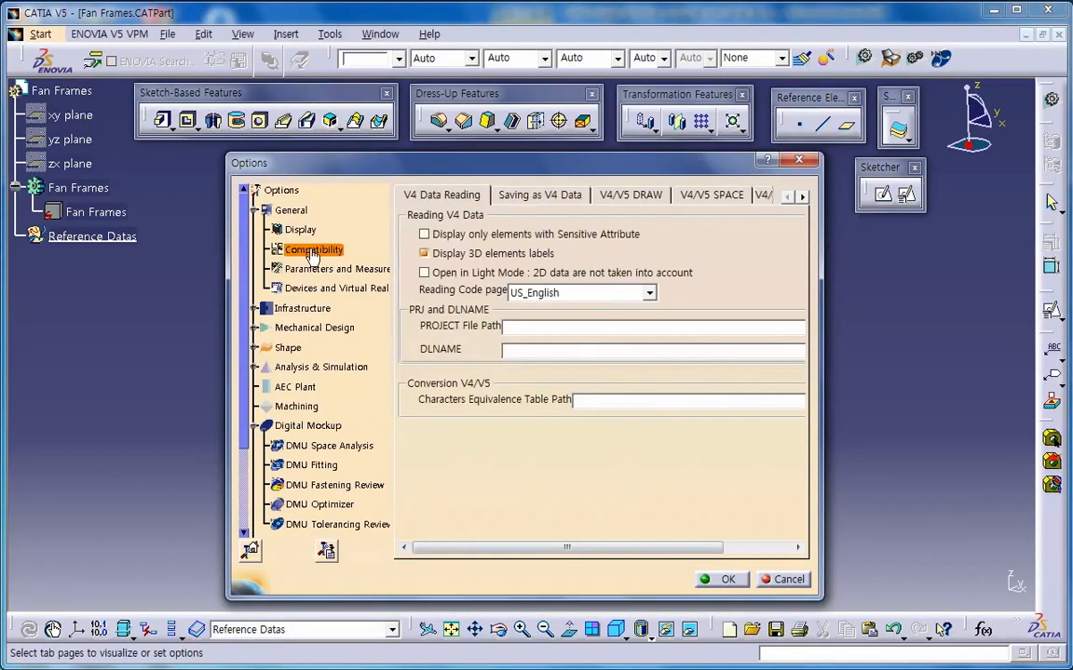
- Show the STEP settings within the General Compatibility options
{"action": "left_click", "coordinate": [802, 196]}
{"action": "left_click", "coordinate": [802, 197]}
{"action": "left_click", "coordinate": [802, 197]}
{"action": "left_click", "coordinate": [803, 197]}
{"action": "left_click", "coordinate": [802, 197]}
{"action": "left_click", "coordinate": [803, 196]}
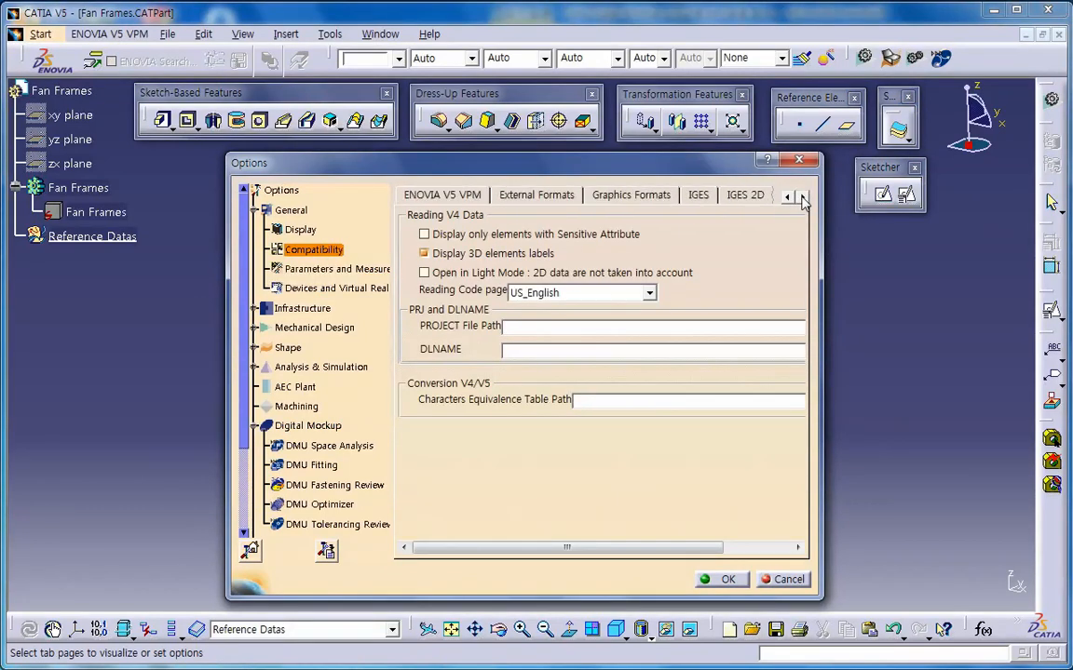
{"action": "left_click", "coordinate": [802, 197]}
{"action": "left_click", "coordinate": [802, 197]}
{"action": "left_click", "coordinate": [802, 197]}
{"action": "left_click", "coordinate": [803, 196]}
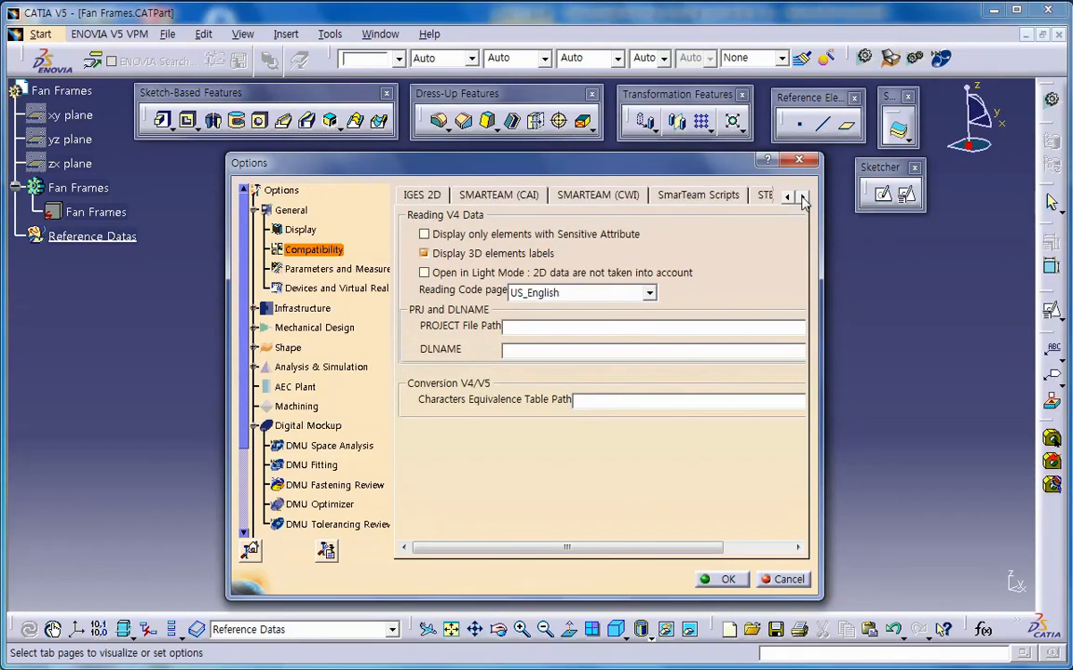
{"action": "left_click", "coordinate": [803, 197]}
{"action": "left_click", "coordinate": [802, 196]}
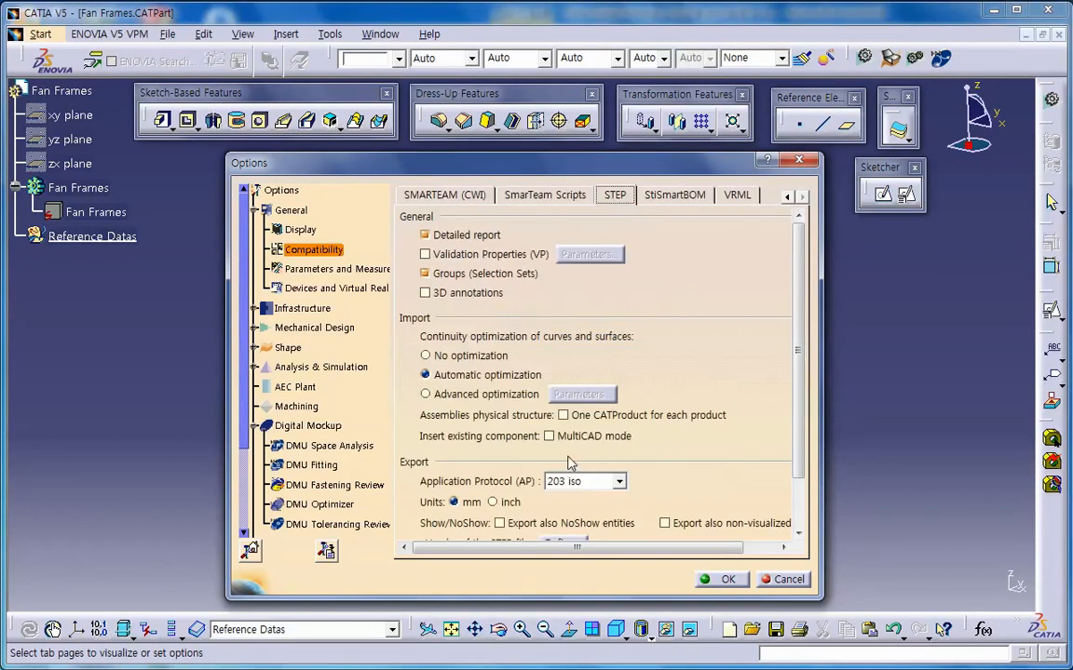
- Check which application protocols are offered for STEP export, and cancel the options without changes
{"action": "left_click", "coordinate": [562, 481]}
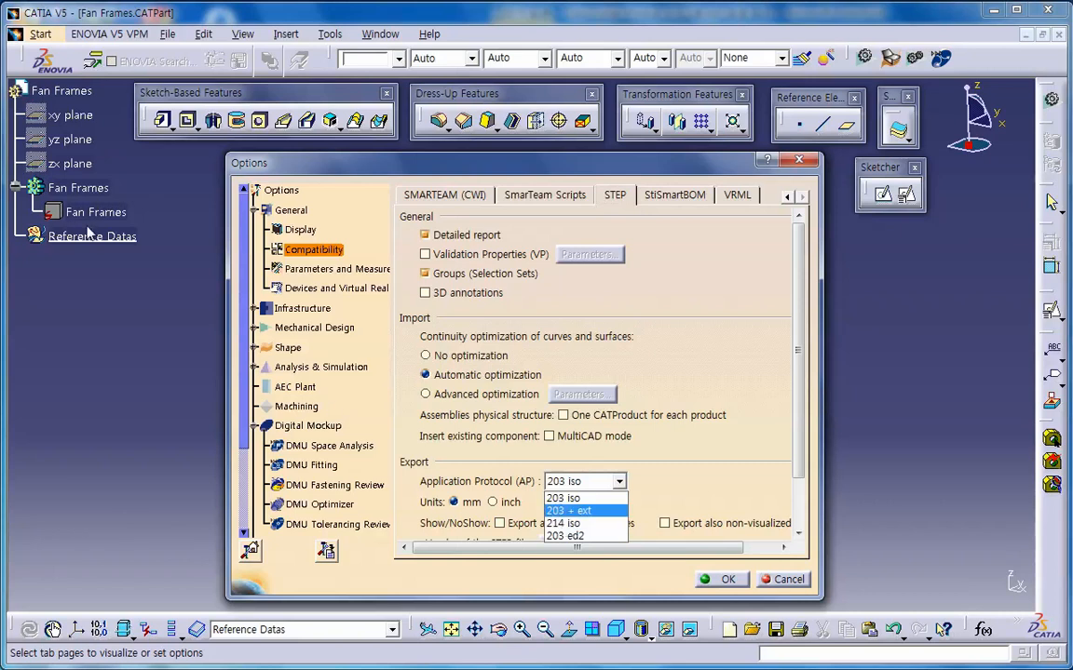
{"action": "left_click", "coordinate": [716, 457]}
{"action": "left_click", "coordinate": [771, 575]}
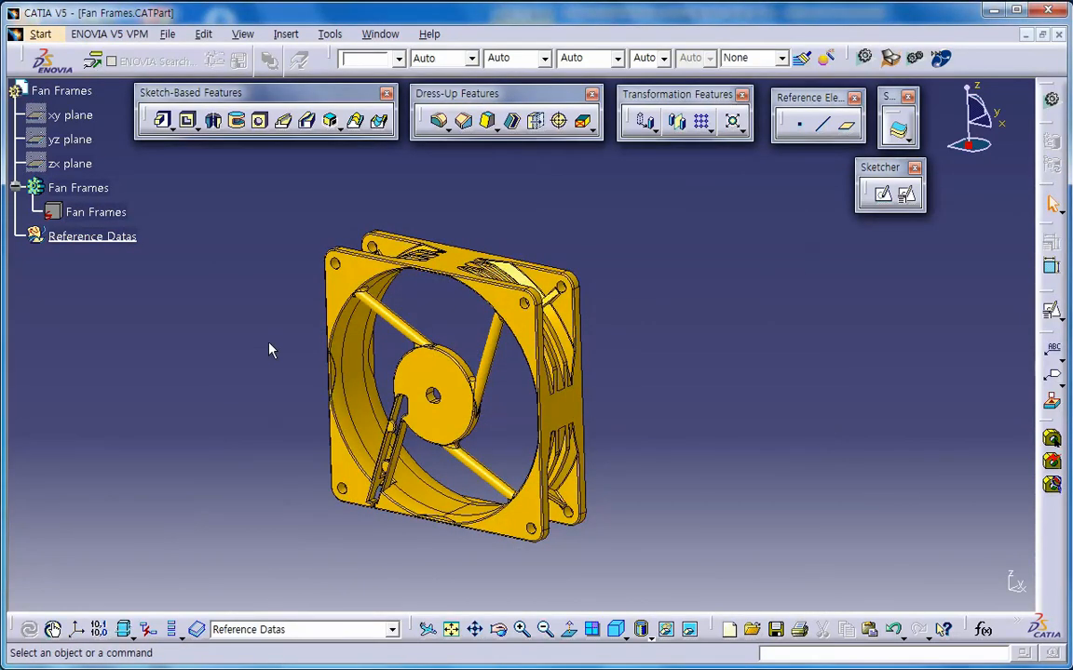
- Close the Fan Frames part, switch to PowerPoint to review the fan assembly example without a subassembly, and return to CATIA
{"action": "left_click", "coordinate": [1058, 36]}
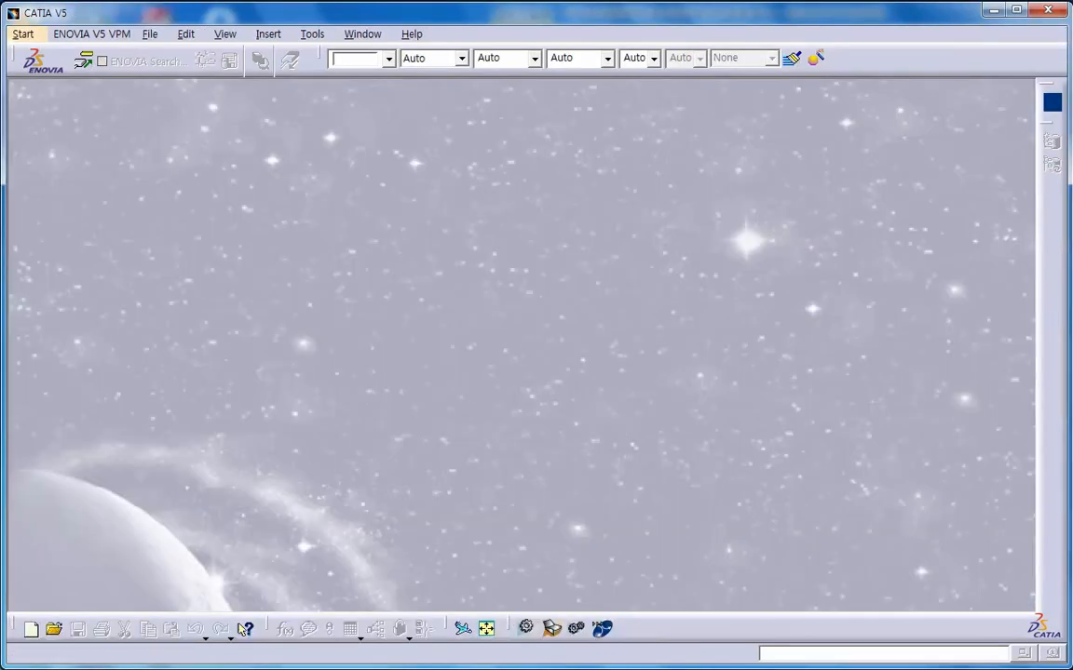
{"action": "key", "text": "alt+Tab"}
{"action": "left_click", "coordinate": [387, 460]}
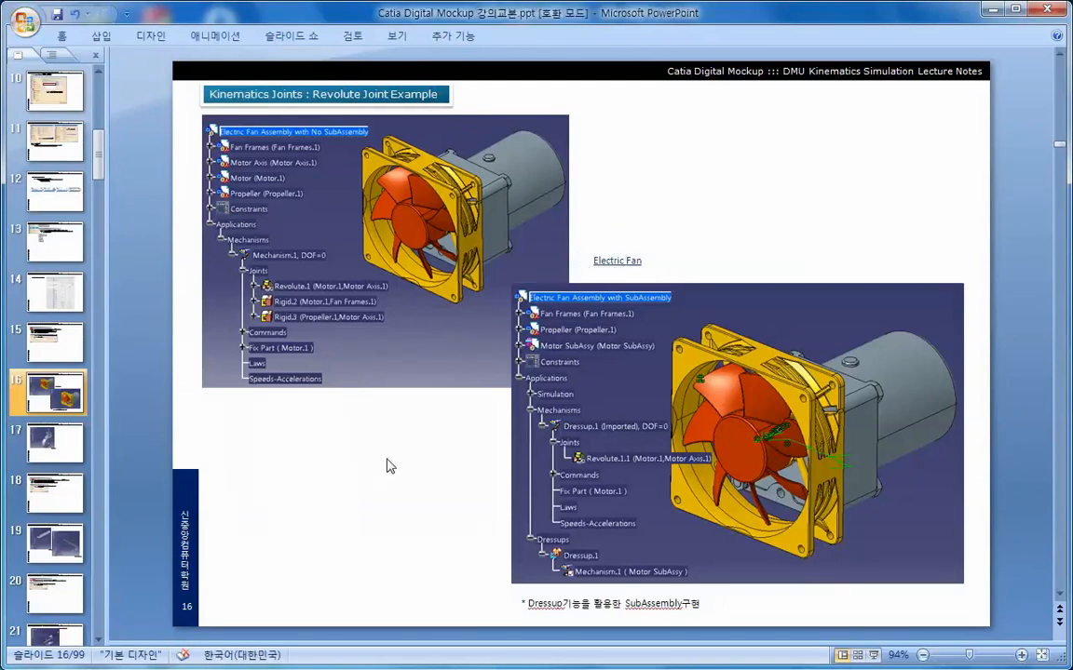
{"action": "left_click", "coordinate": [363, 265]}
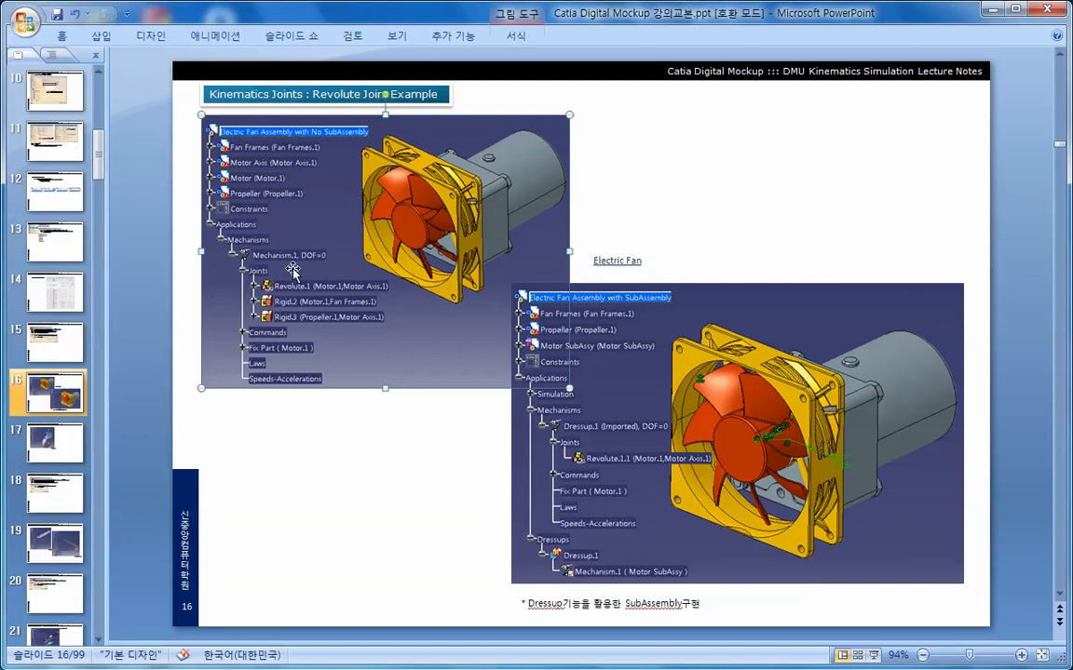
{"action": "left_click", "coordinate": [366, 508]}
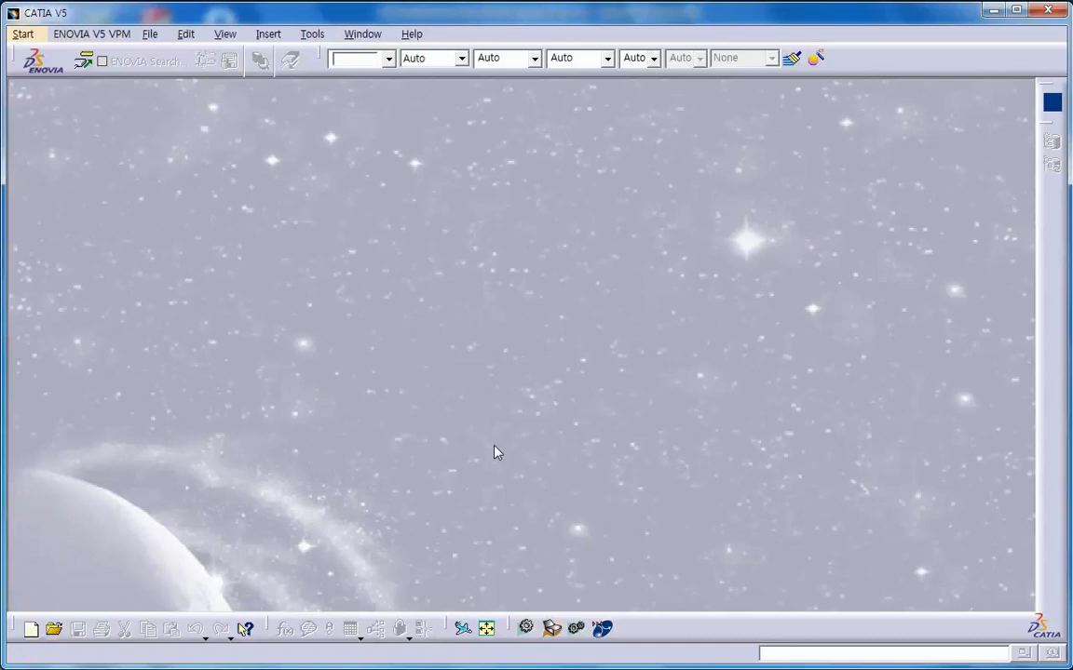
- Create a new document of type Product
{"action": "left_click", "coordinate": [149, 33]}
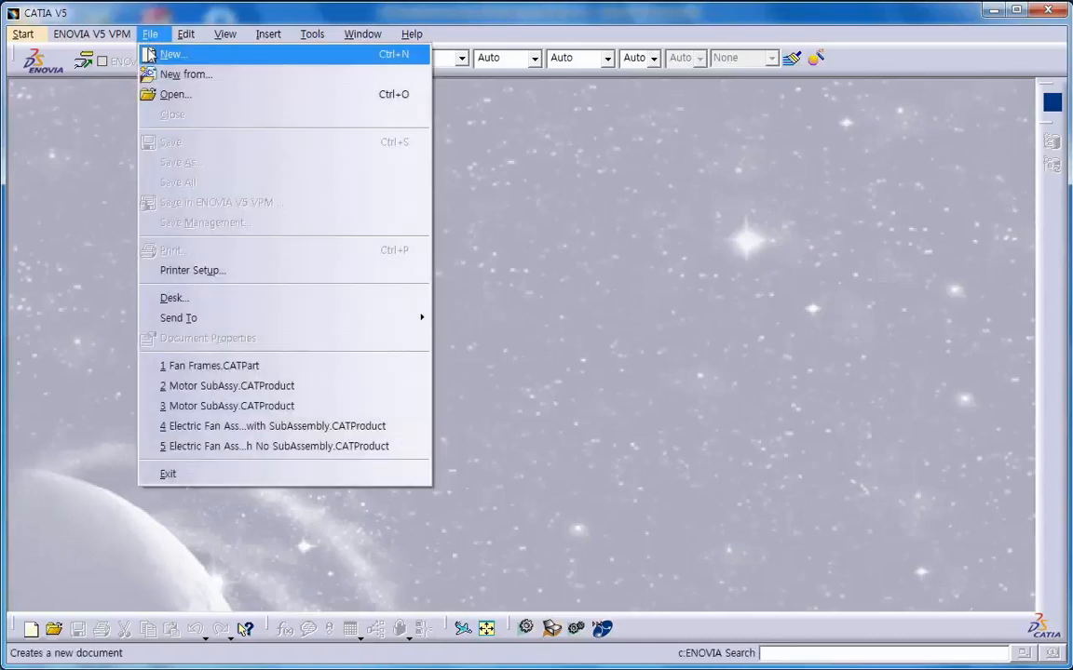
{"action": "left_click", "coordinate": [181, 53]}
{"action": "left_click", "coordinate": [785, 352]}
{"action": "scroll", "coordinate": [793, 358], "scroll_direction": "down", "scroll_amount": 3}
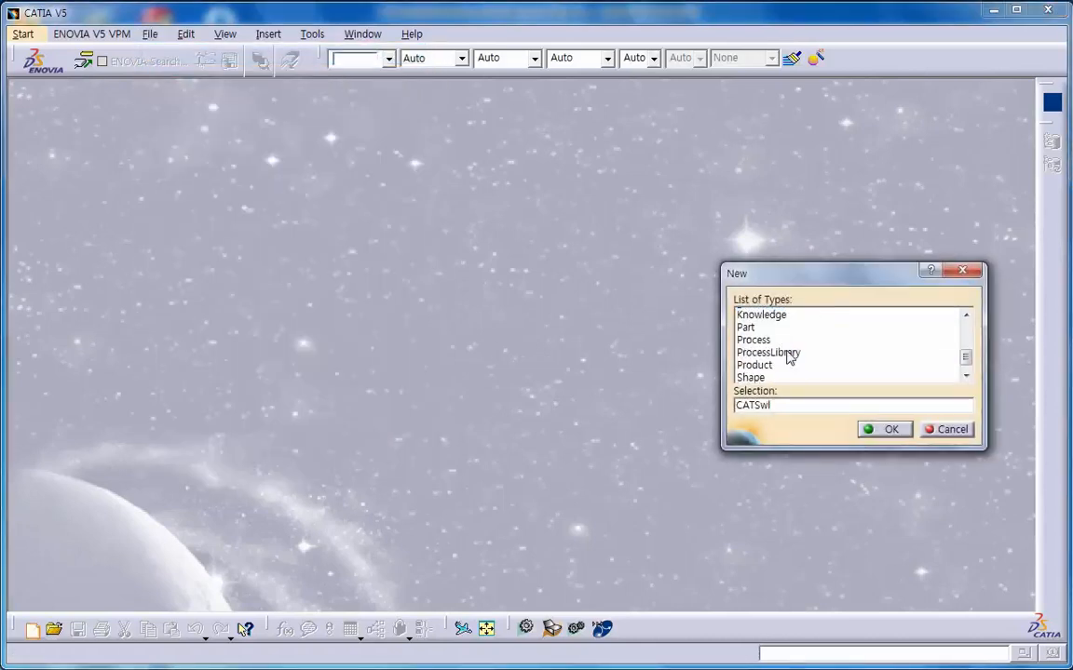
{"action": "left_click", "coordinate": [765, 364]}
{"action": "left_click", "coordinate": [881, 431]}
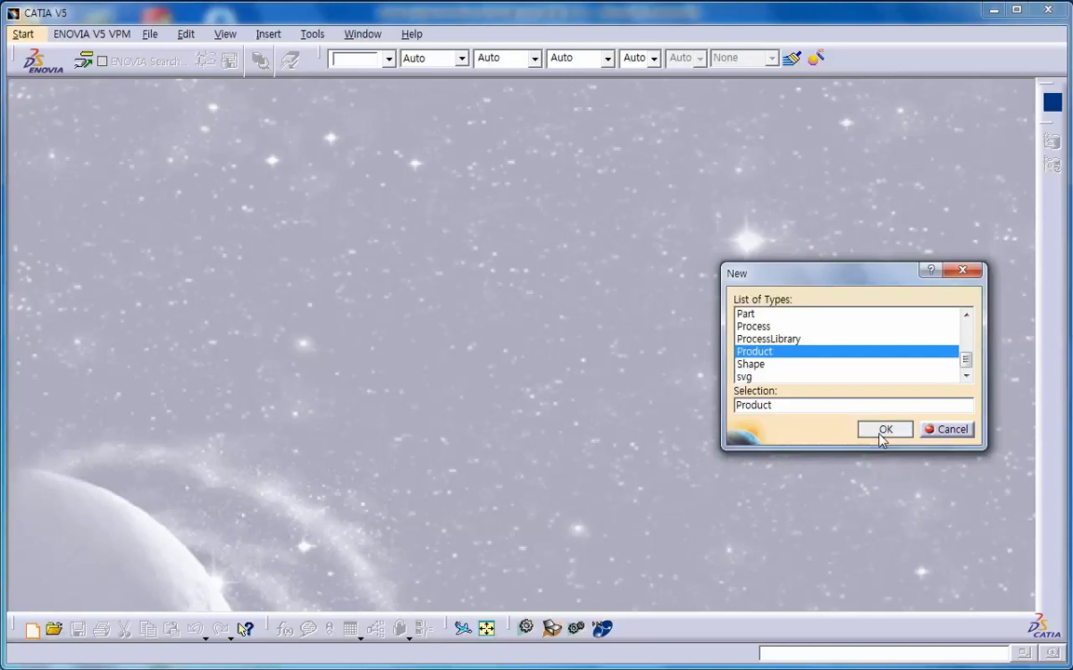
- Switch the new product to the Assembly Design workbench and dock the floating View toolbar along the lower edge
{"action": "left_click", "coordinate": [40, 33]}
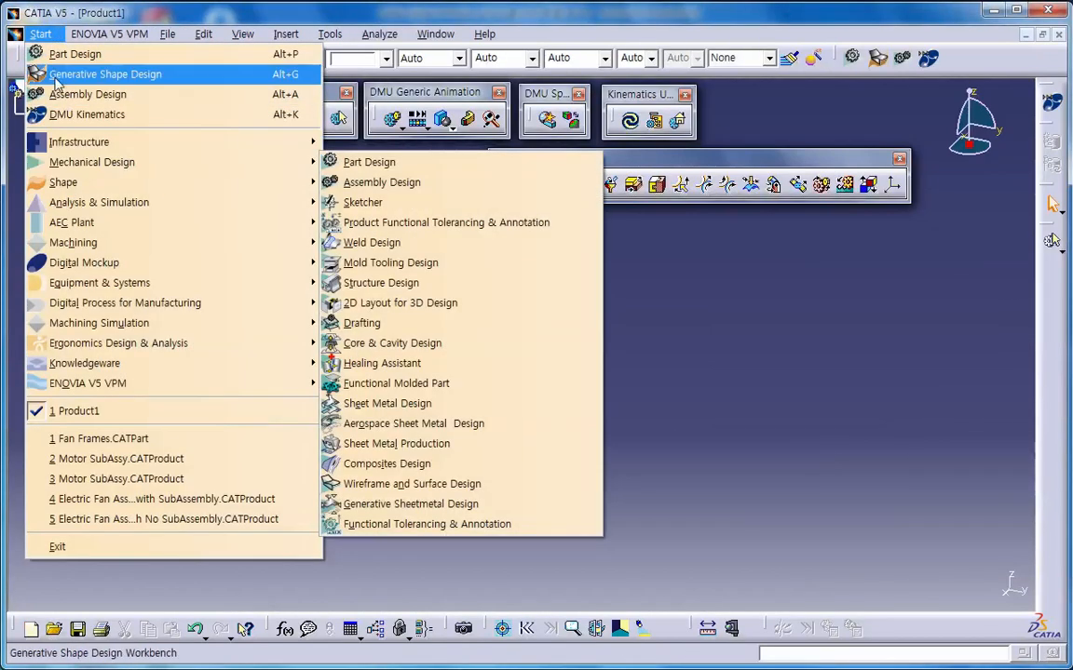
{"action": "mouse_move", "coordinate": [79, 171]}
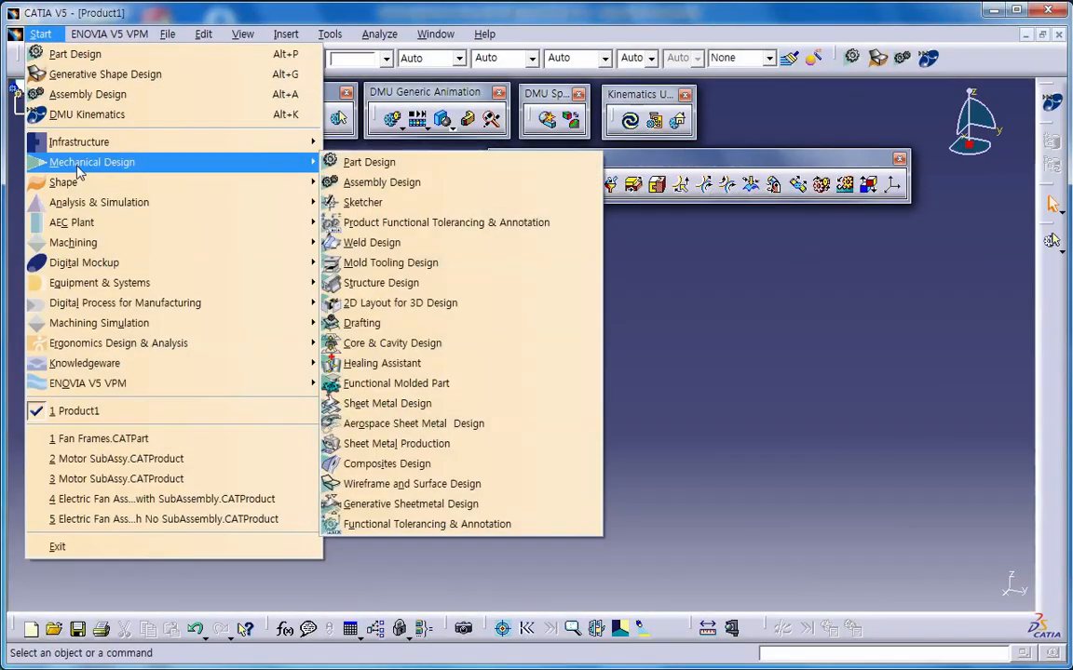
{"action": "left_click", "coordinate": [379, 184]}
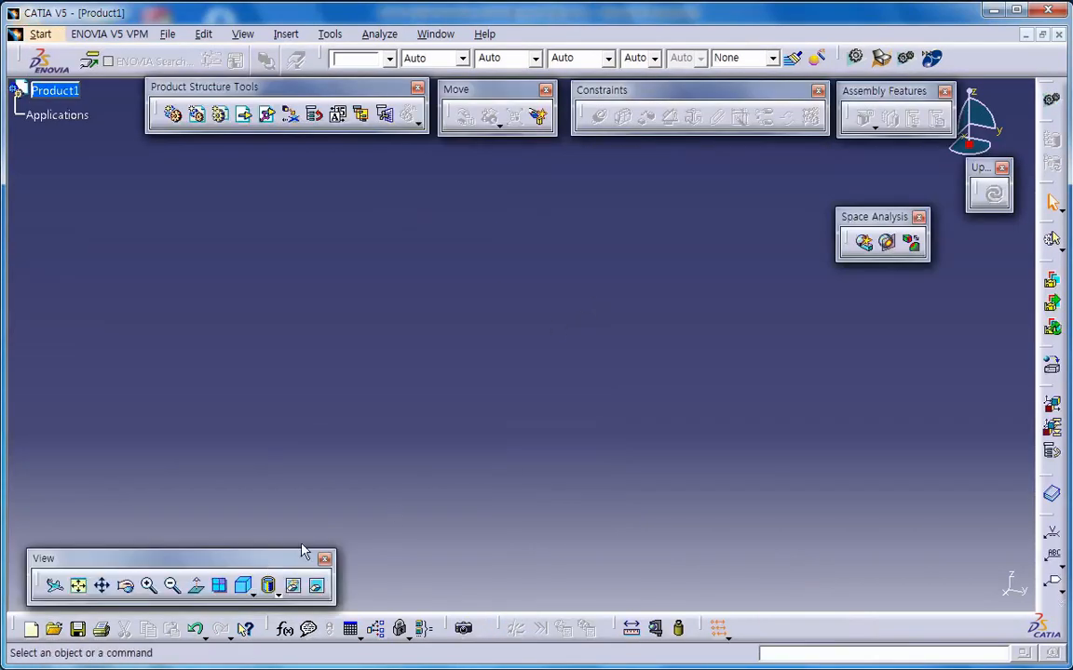
{"action": "left_click_drag", "start_coordinate": [300, 552], "coordinate": [289, 617]}
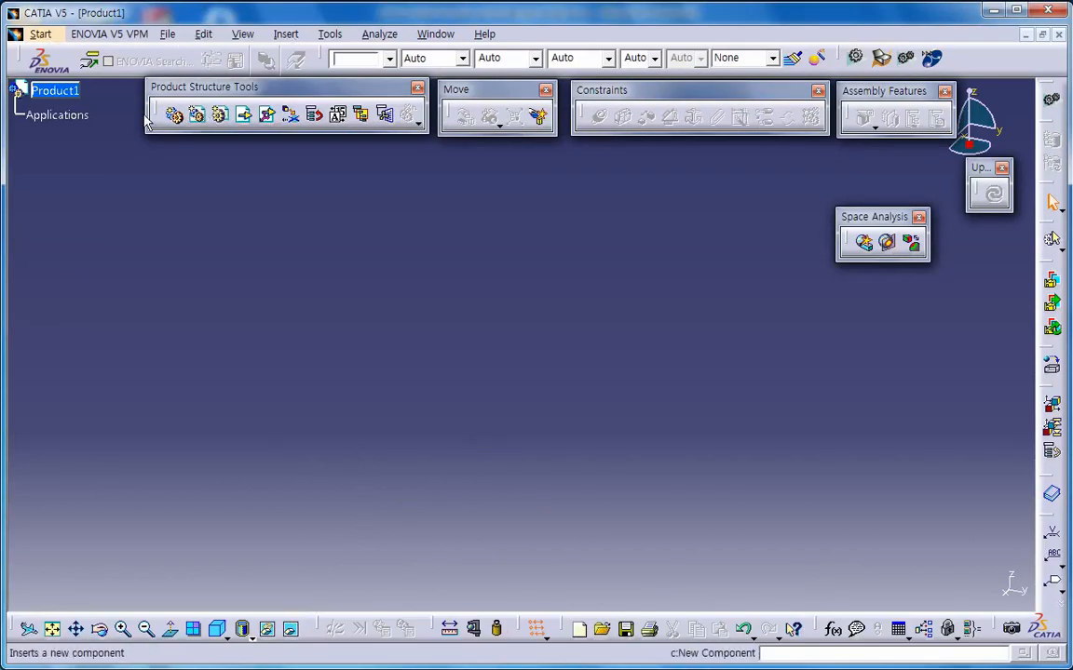
- Set the root product's part number to "Electric Pan Assembly with No SubAssy"
{"action": "left_click", "coordinate": [71, 94]}
{"action": "right_click", "coordinate": [75, 98]}
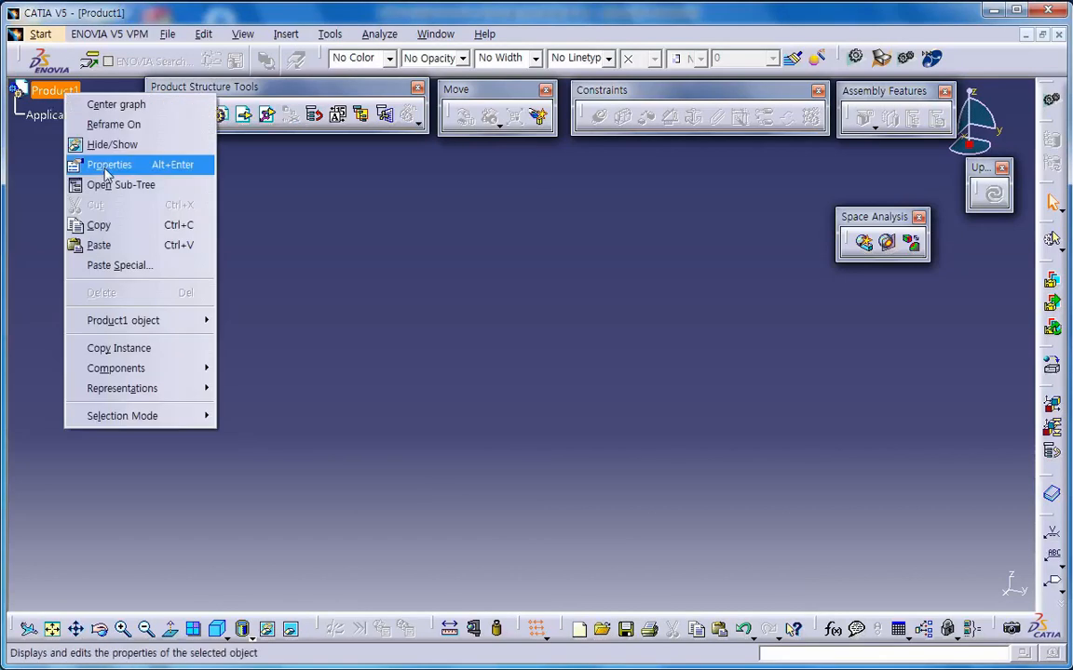
{"action": "left_click", "coordinate": [97, 164]}
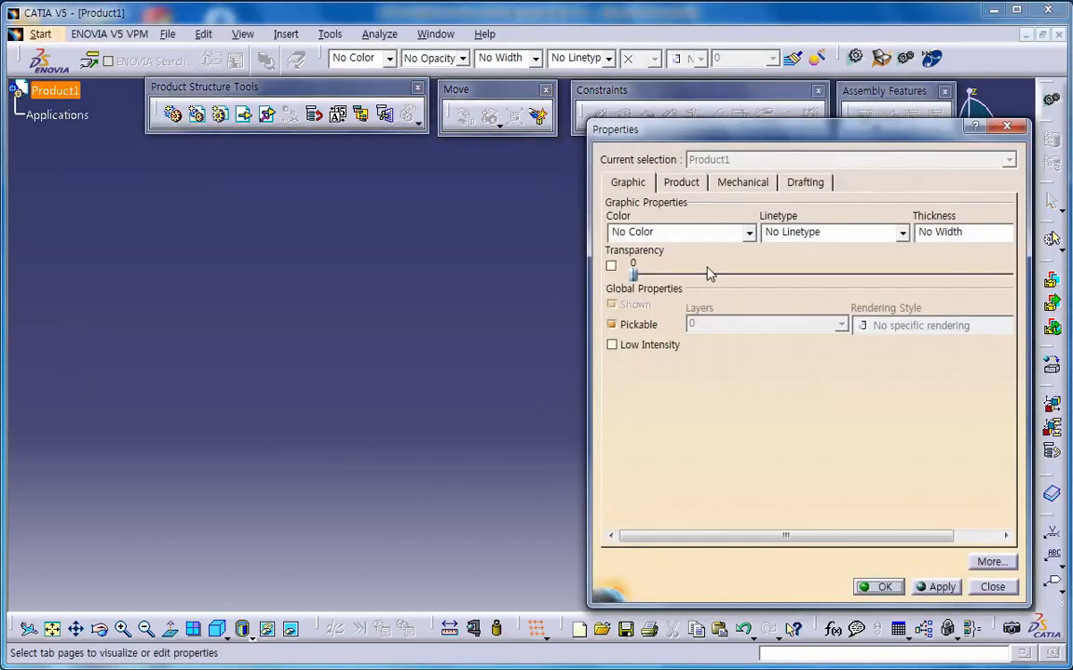
{"action": "left_click", "coordinate": [742, 182]}
{"action": "left_click", "coordinate": [683, 183]}
{"action": "double_click", "coordinate": [739, 313]}
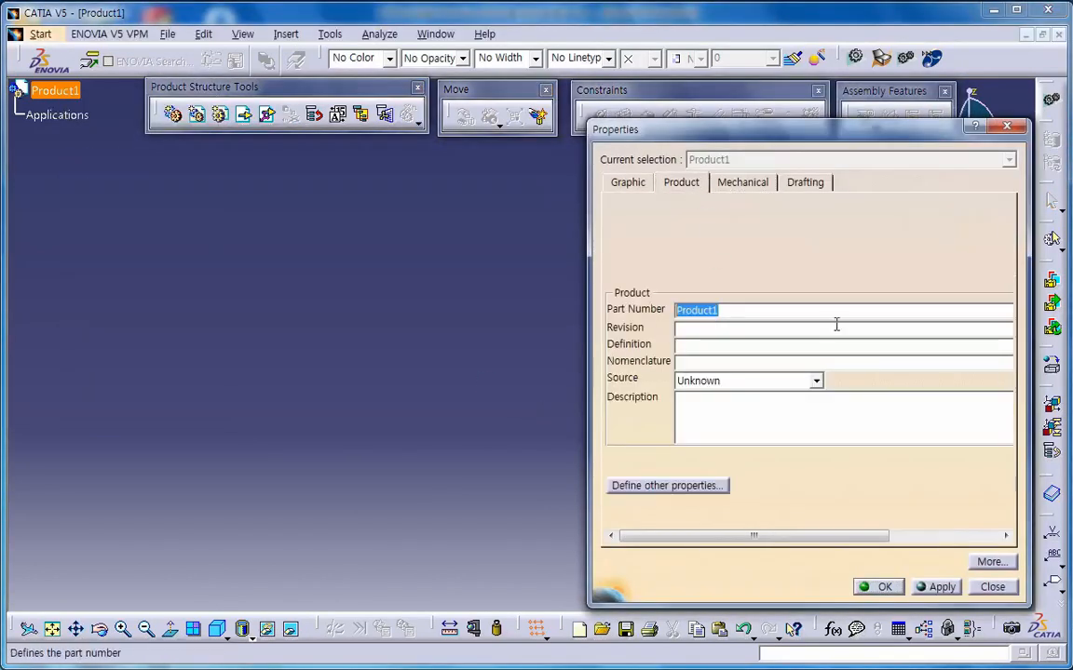
{"action": "type", "text": "Electric Pan"}
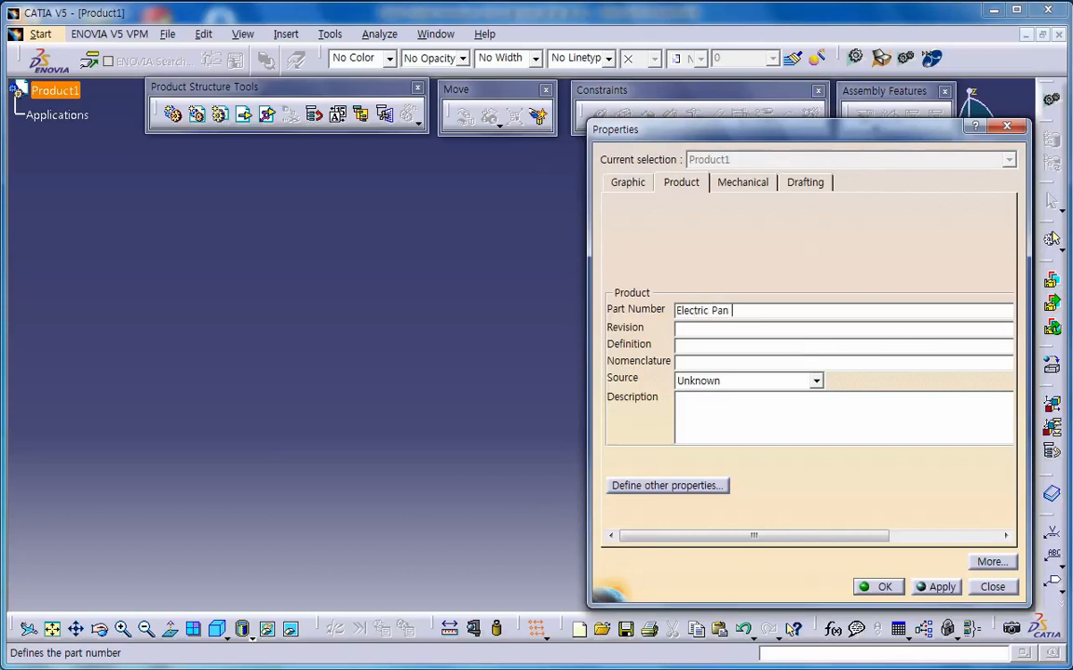
{"action": "type", "text": " Assembly with No SubAssy"}
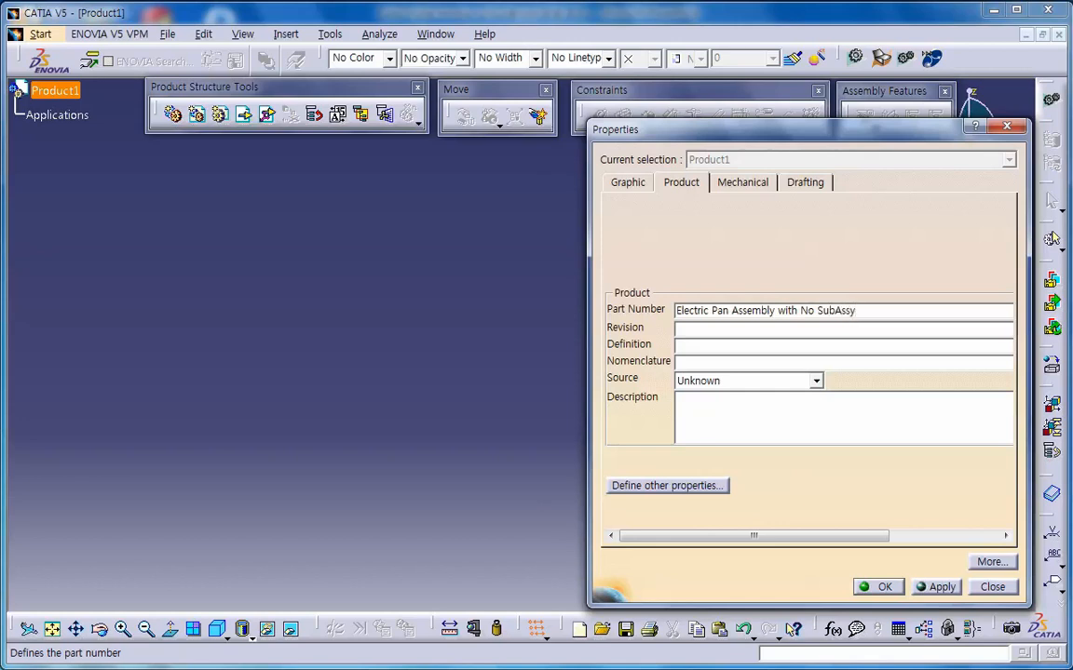
{"action": "left_click_drag", "start_coordinate": [871, 314], "coordinate": [593, 349]}
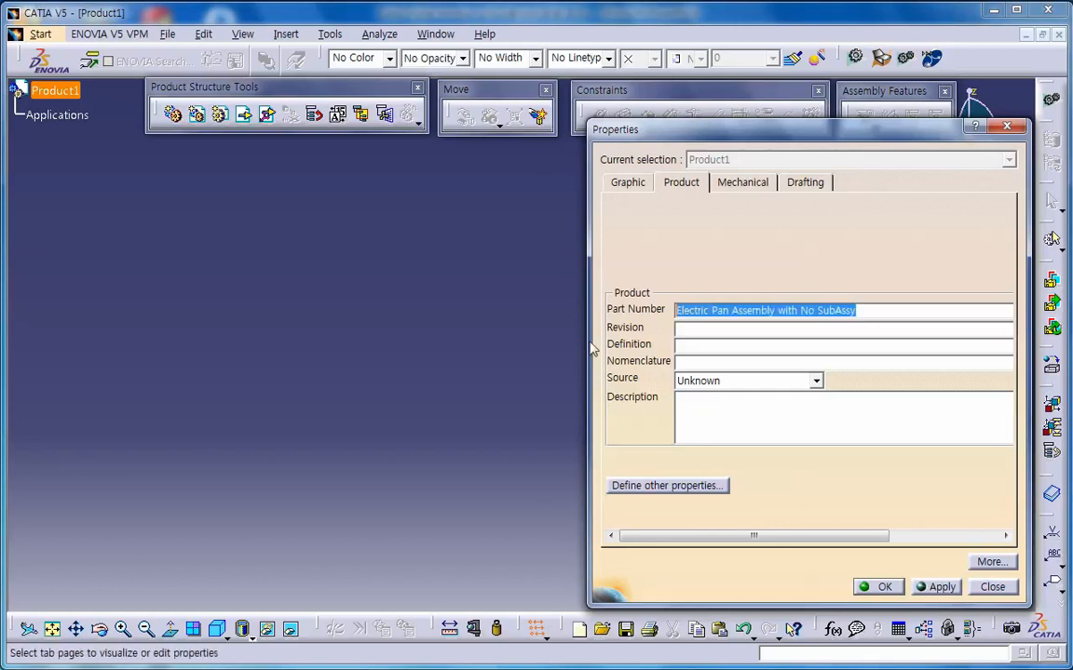
{"action": "key", "text": "Return"}
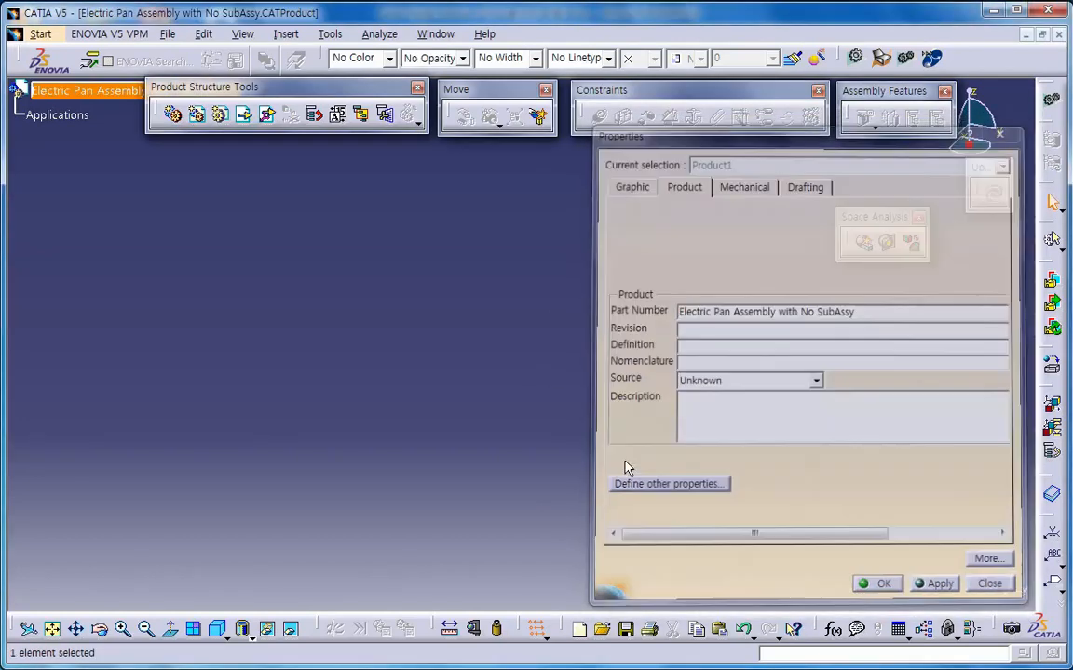
- Save the product as Electric Pan Assembly with No SubAssy.CATProduct in a new folder named Test inside the Electric Fan folder
{"action": "left_click", "coordinate": [167, 35]}
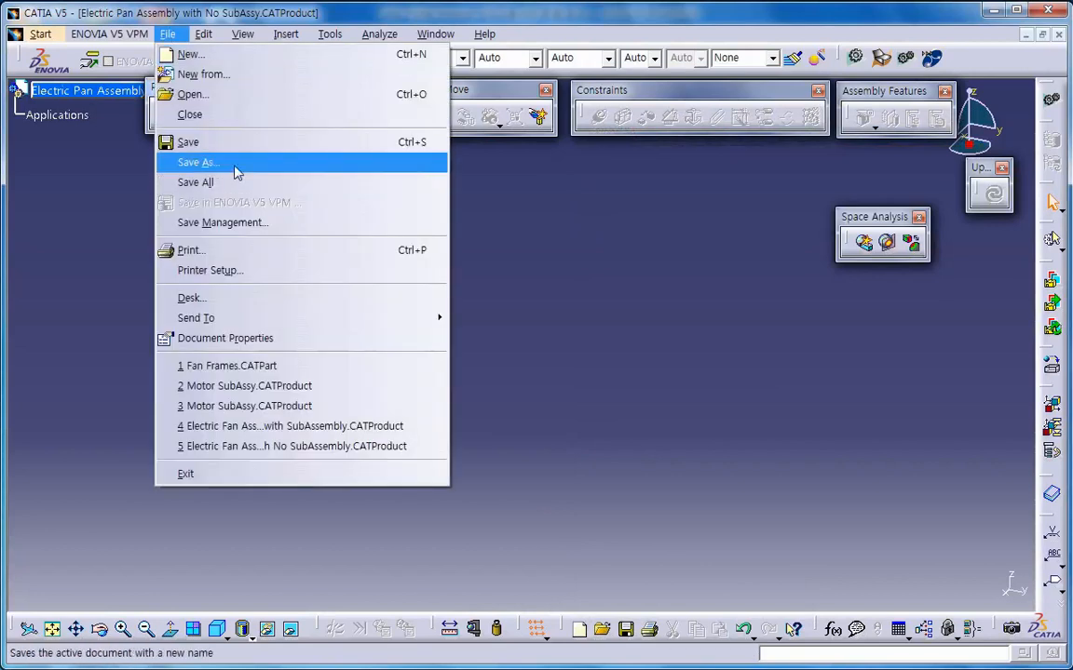
{"action": "left_click", "coordinate": [233, 169]}
{"action": "left_click", "coordinate": [500, 74]}
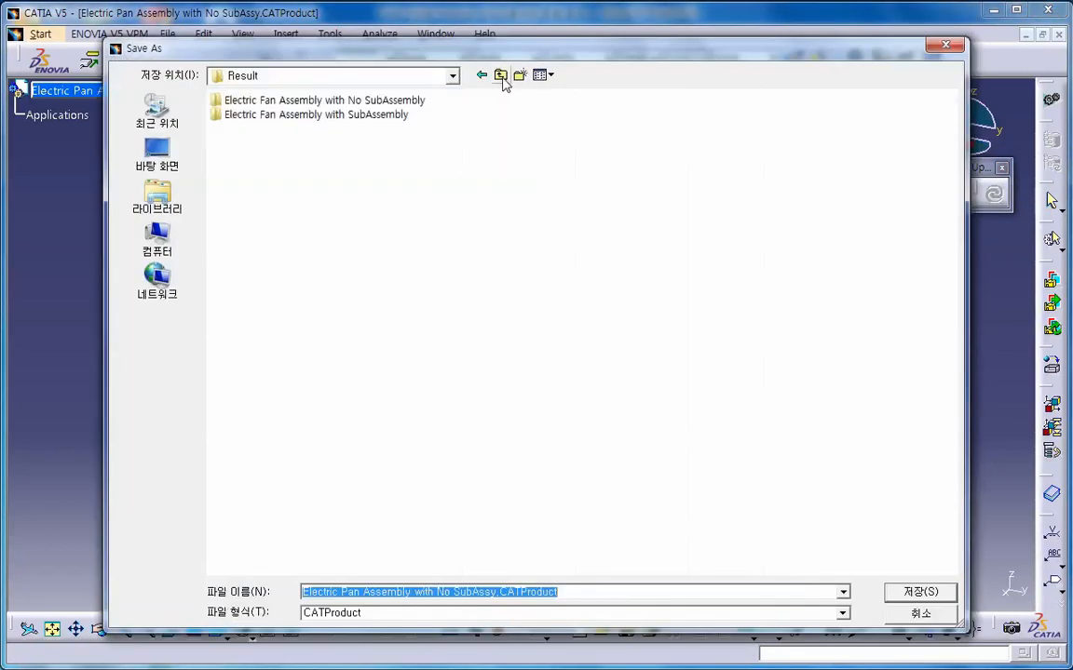
{"action": "left_click", "coordinate": [500, 75]}
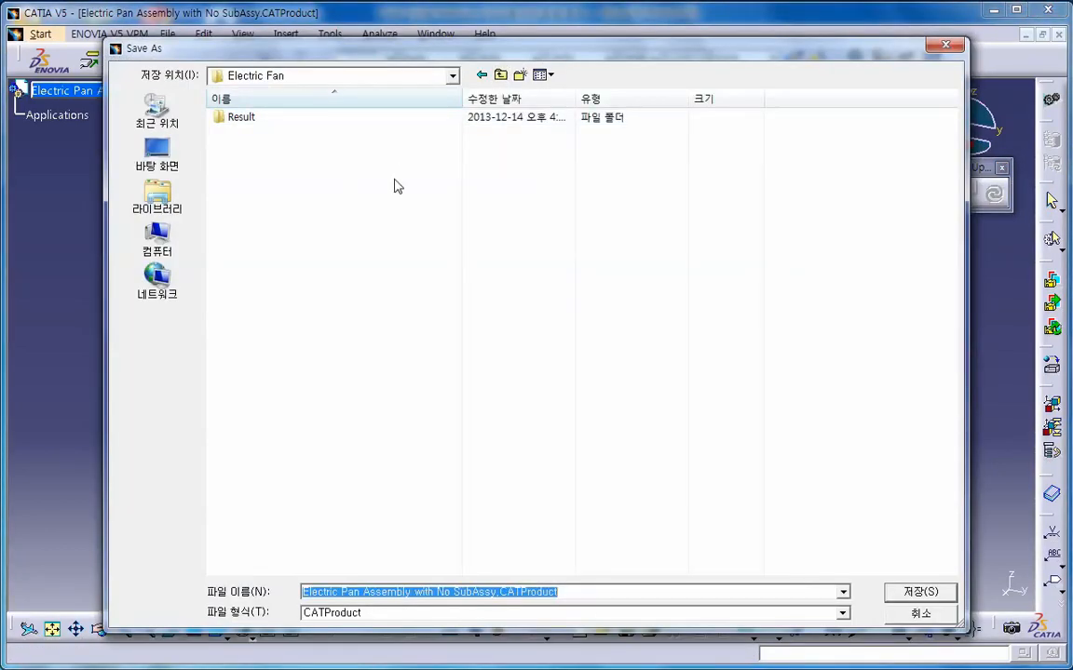
{"action": "right_click", "coordinate": [397, 233]}
{"action": "left_click", "coordinate": [410, 244]}
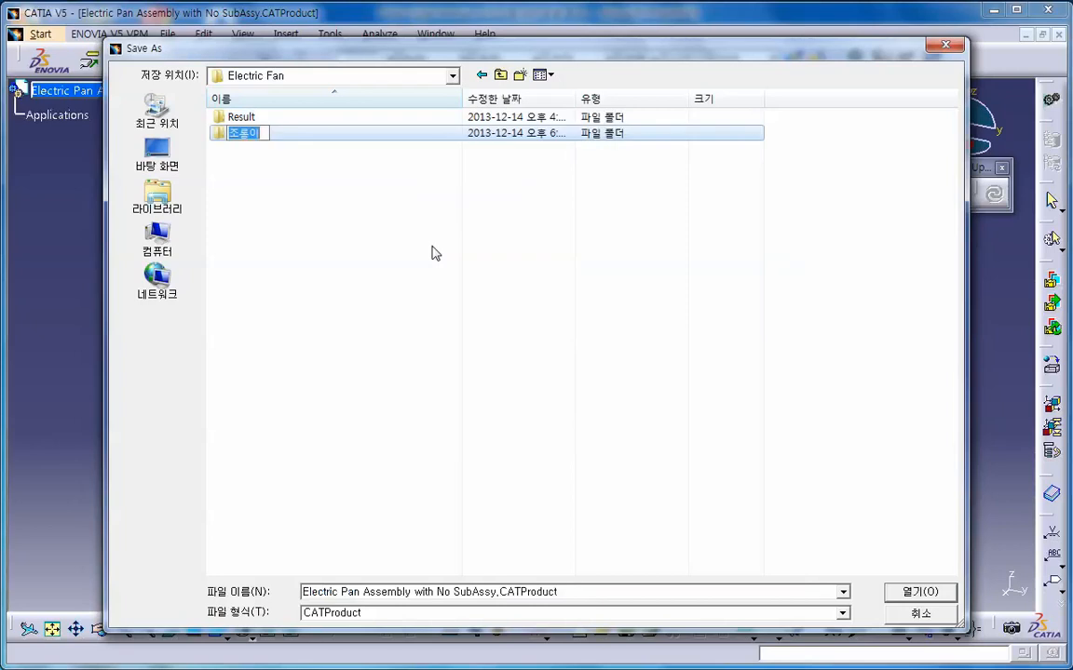
{"action": "type", "text": "Test"}
{"action": "key", "text": "Return"}
{"action": "double_click", "coordinate": [238, 135]}
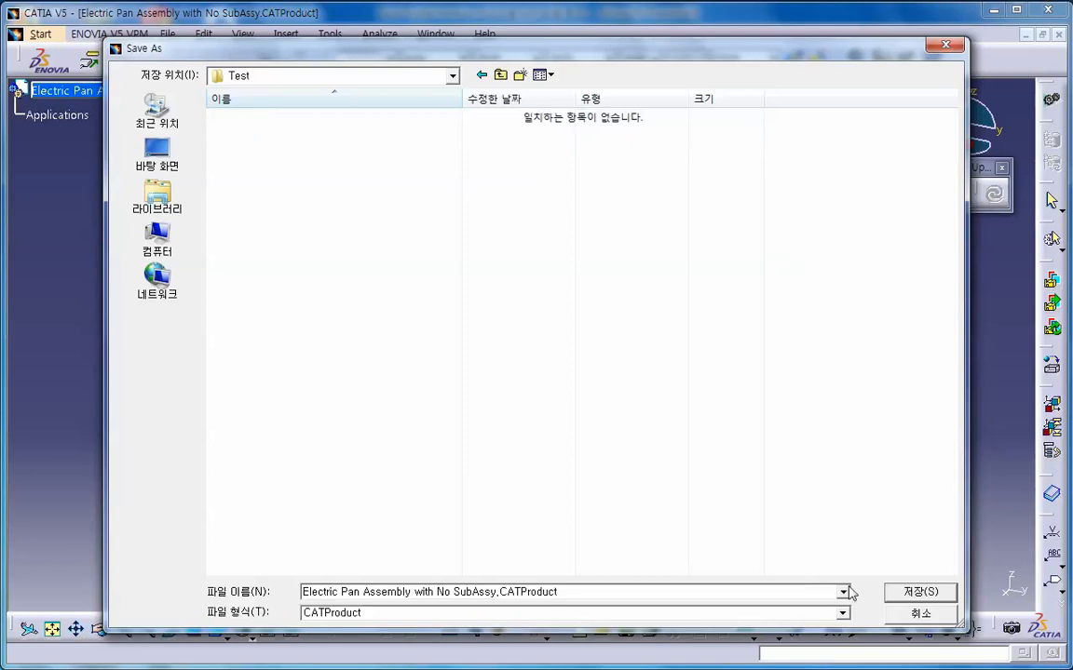
{"action": "left_click", "coordinate": [917, 592]}
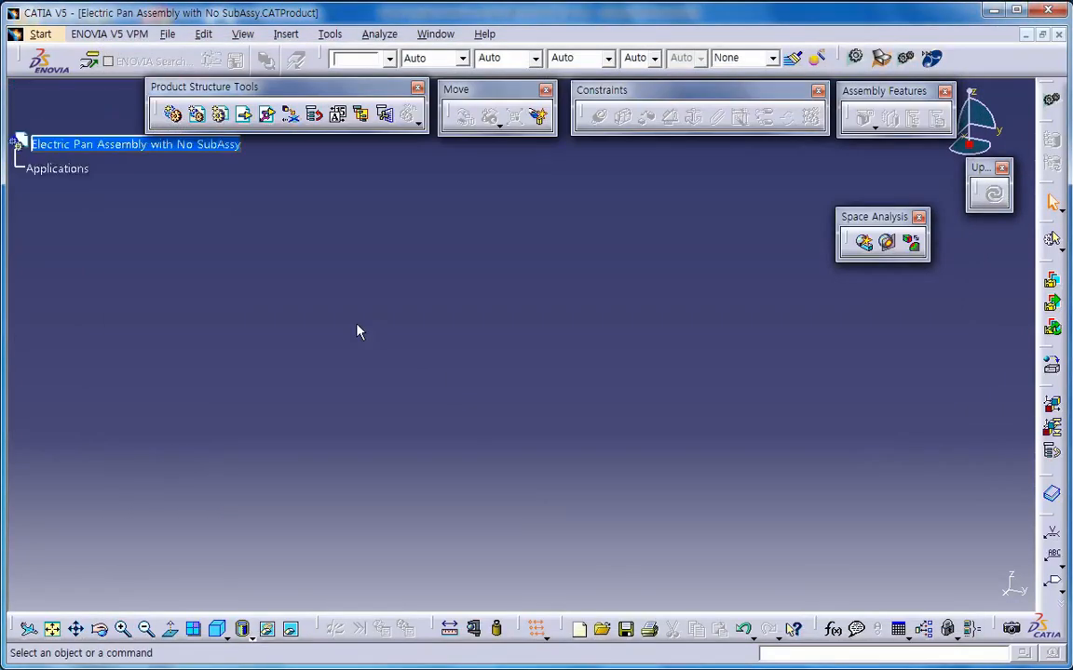
- Insert Fan Frames, Motor Axis, Motor and Propeller CATParts from the Electric Fan folder as existing components under the root product
{"action": "left_click", "coordinate": [244, 114]}
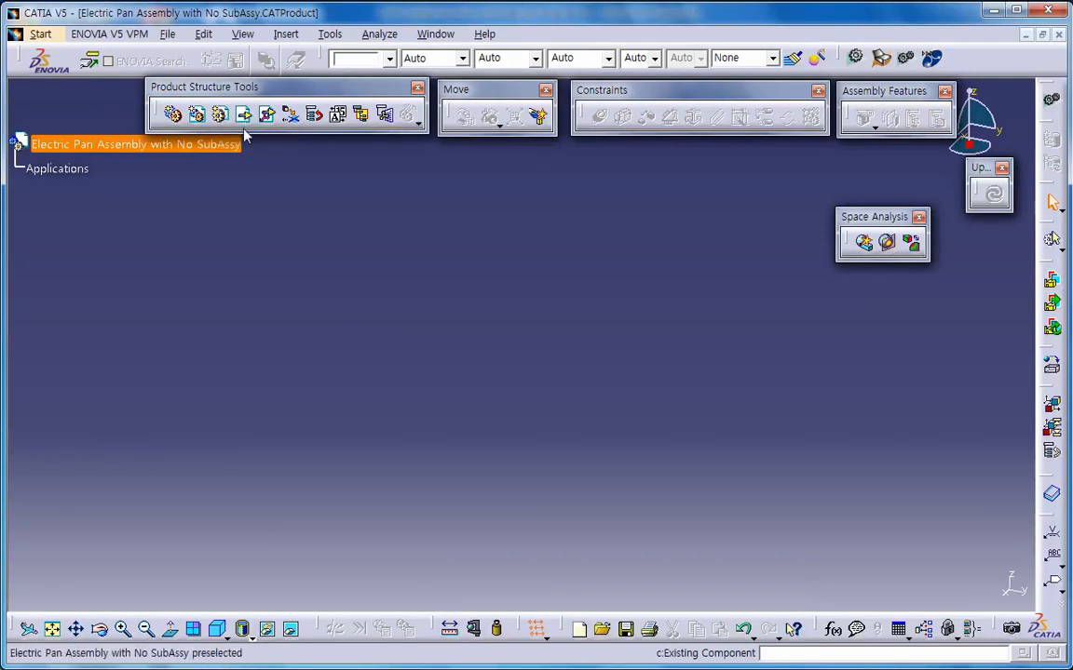
{"action": "left_click", "coordinate": [117, 146]}
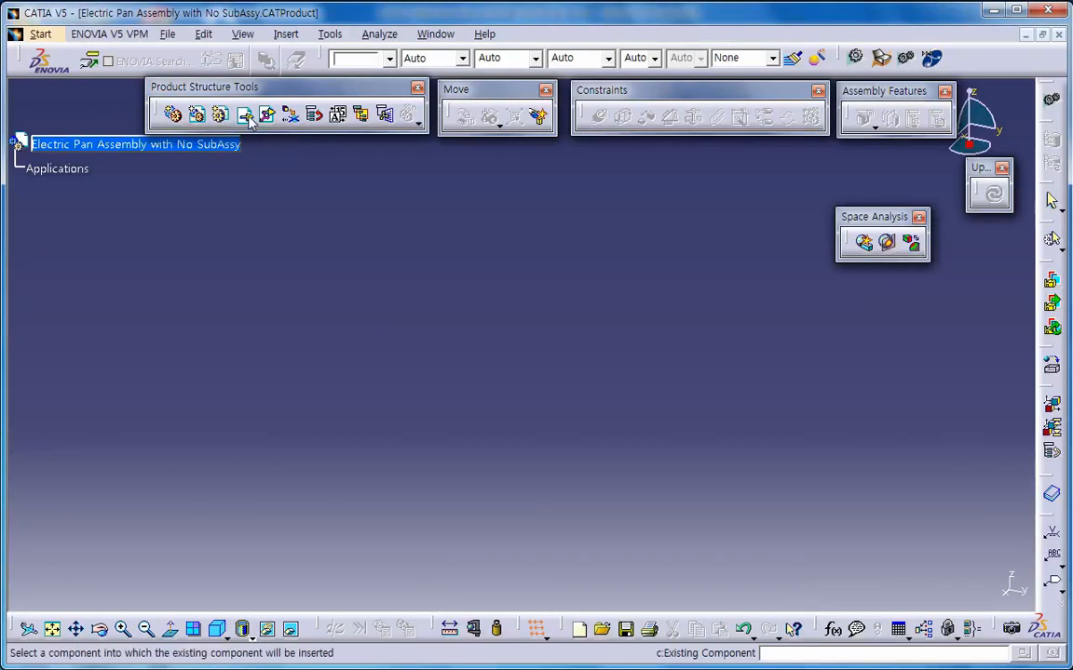
{"action": "left_click", "coordinate": [114, 149]}
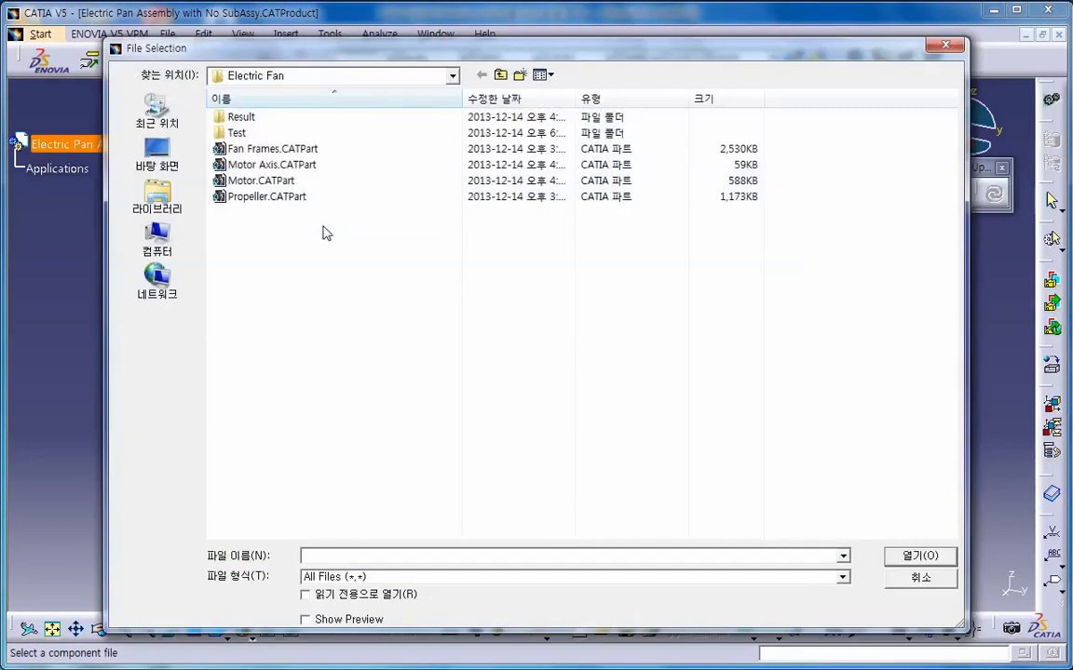
{"action": "left_click_drag", "start_coordinate": [326, 233], "coordinate": [227, 147]}
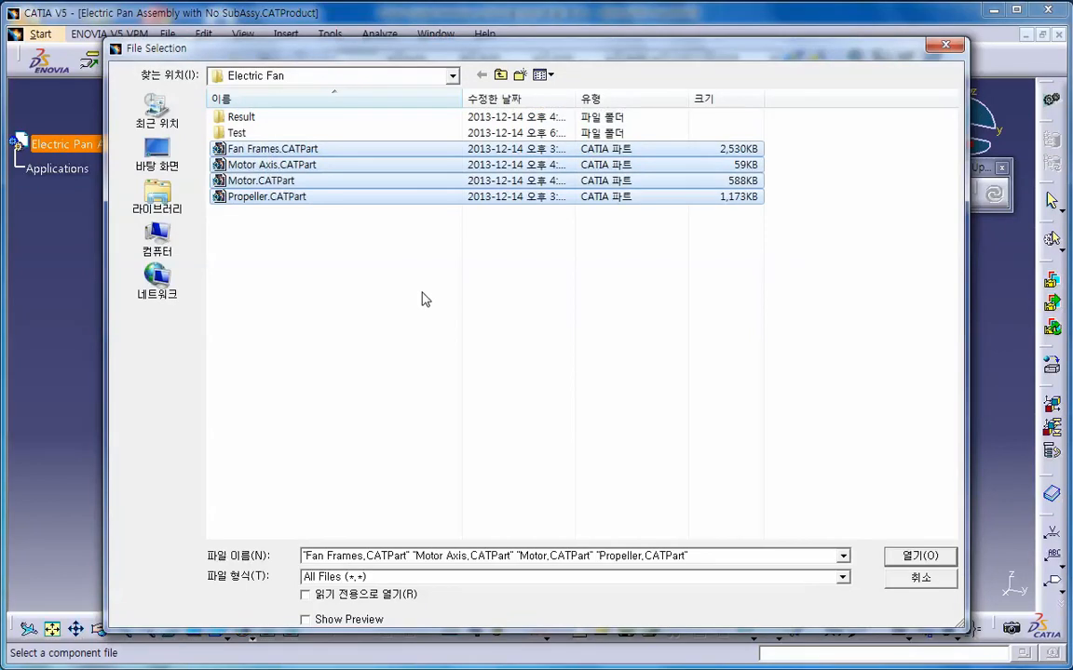
{"action": "left_click", "coordinate": [917, 557]}
- Explode the whole product at all levels in 3D with a scroll value of 0.95, and accept the changed part positions
{"action": "middle_click_drag", "start_coordinate": [414, 342], "coordinate": [474, 460]}
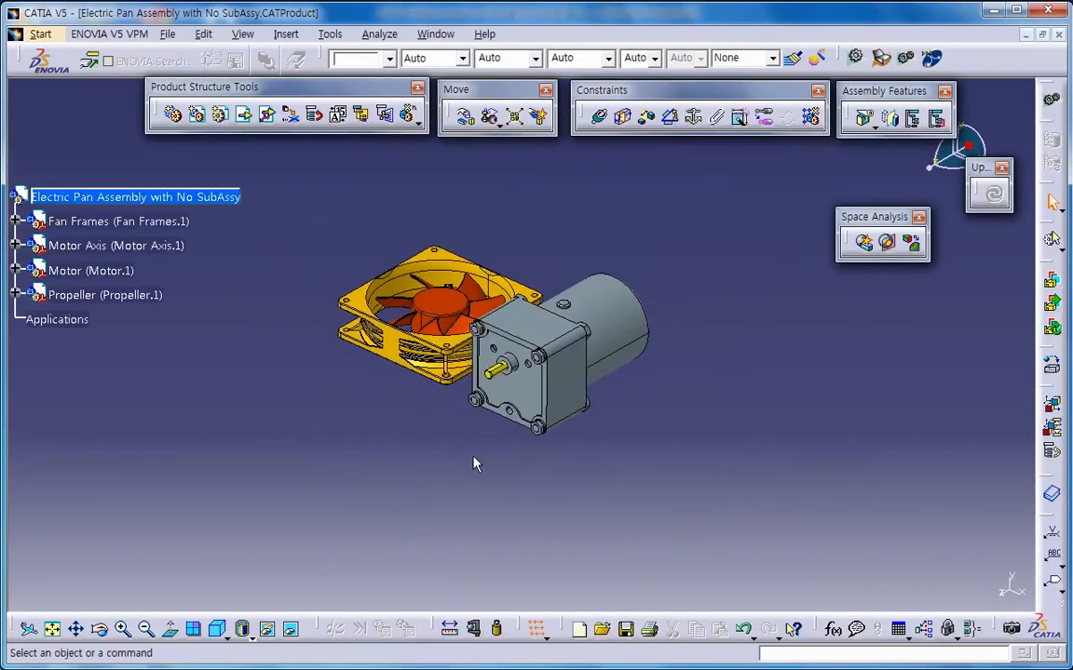
{"action": "left_click", "coordinate": [514, 117]}
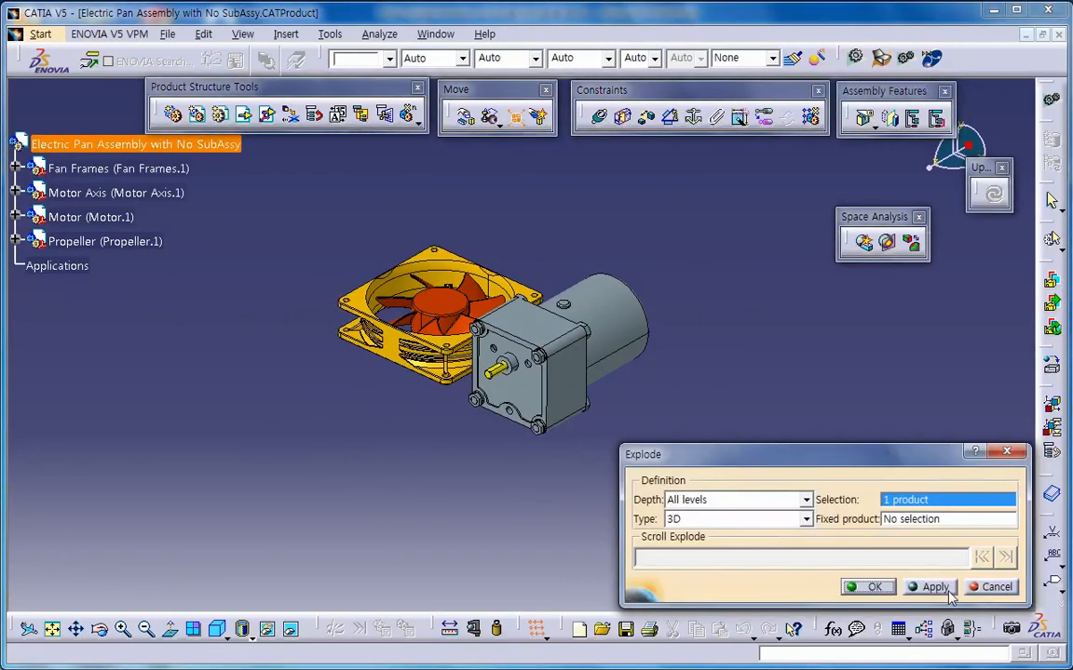
{"action": "left_click", "coordinate": [946, 590]}
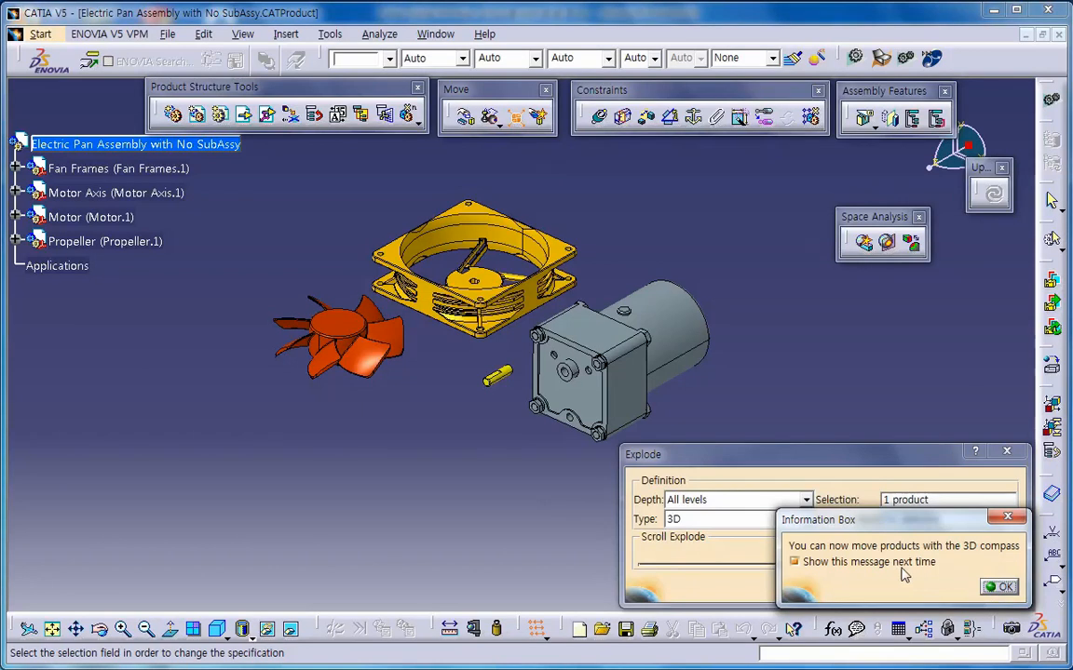
{"action": "left_click", "coordinate": [846, 564]}
{"action": "left_click", "coordinate": [1001, 589]}
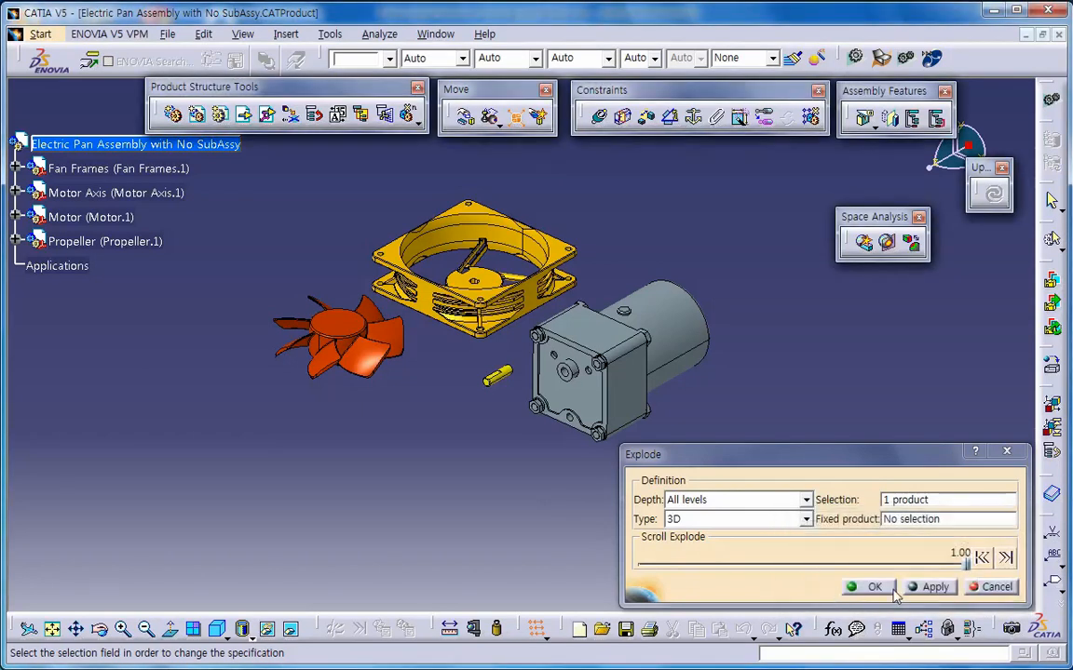
{"action": "mouse_move", "coordinate": [964, 566]}
{"action": "left_mouse_down"}
{"action": "mouse_move", "coordinate": [845, 575]}
{"action": "mouse_move", "coordinate": [980, 579]}
{"action": "mouse_move", "coordinate": [785, 567]}
{"action": "mouse_move", "coordinate": [960, 575]}
{"action": "left_mouse_up"}
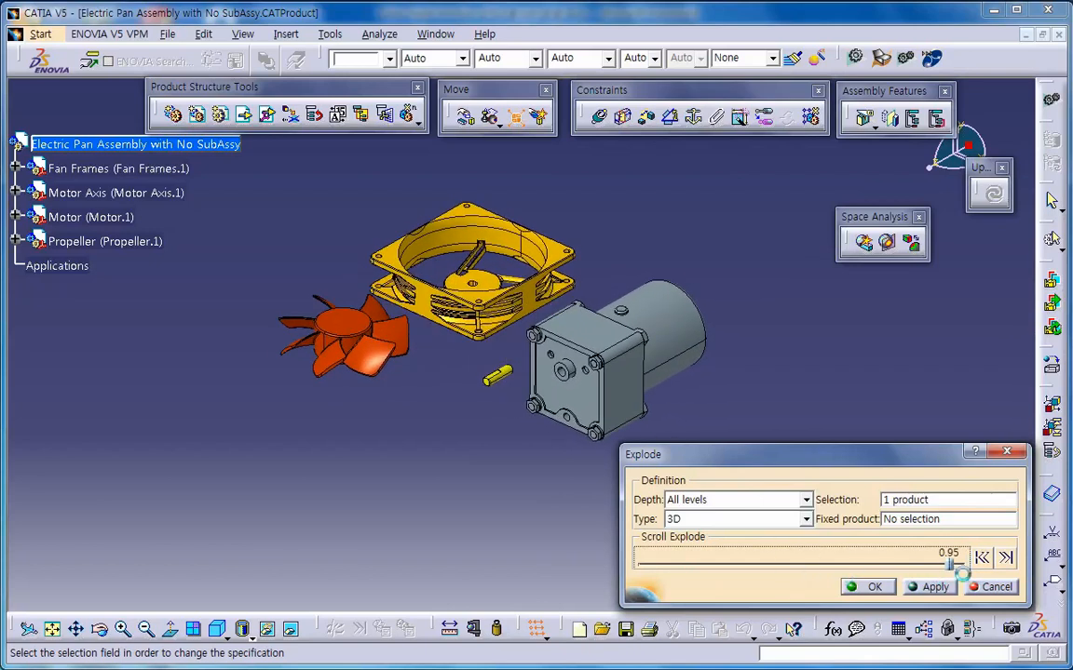
{"action": "left_click", "coordinate": [873, 586]}
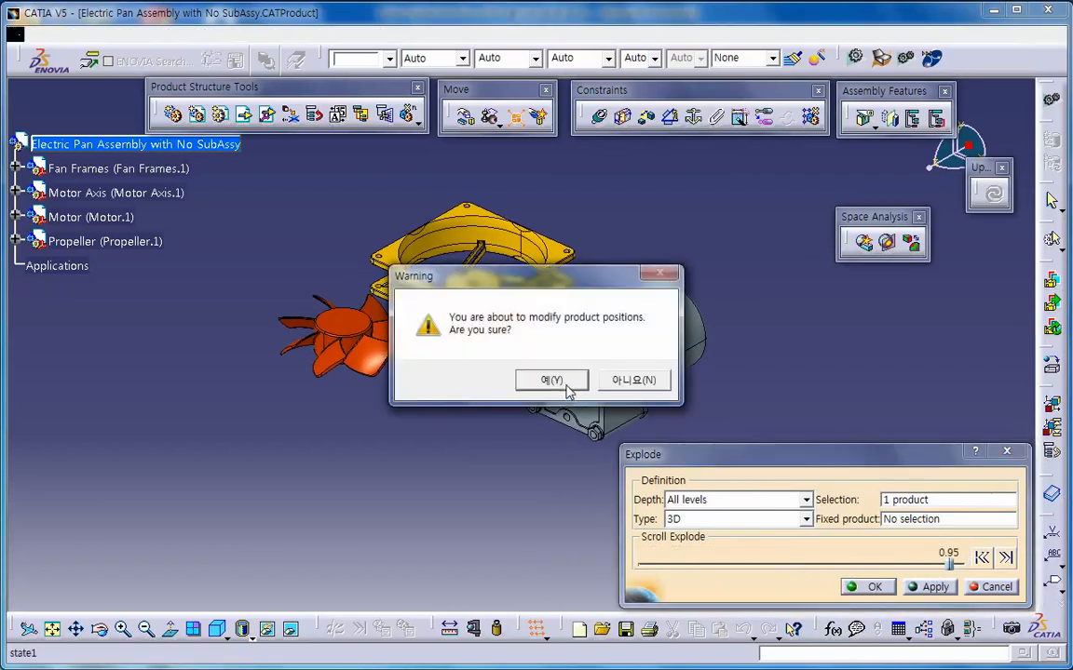
{"action": "left_click", "coordinate": [566, 385]}
- Examine the separated motor, motor axis, propeller and fan frame by highlighting each part in the model
{"action": "middle_click_drag", "start_coordinate": [527, 445], "coordinate": [565, 389]}
{"action": "left_click", "coordinate": [625, 373]}
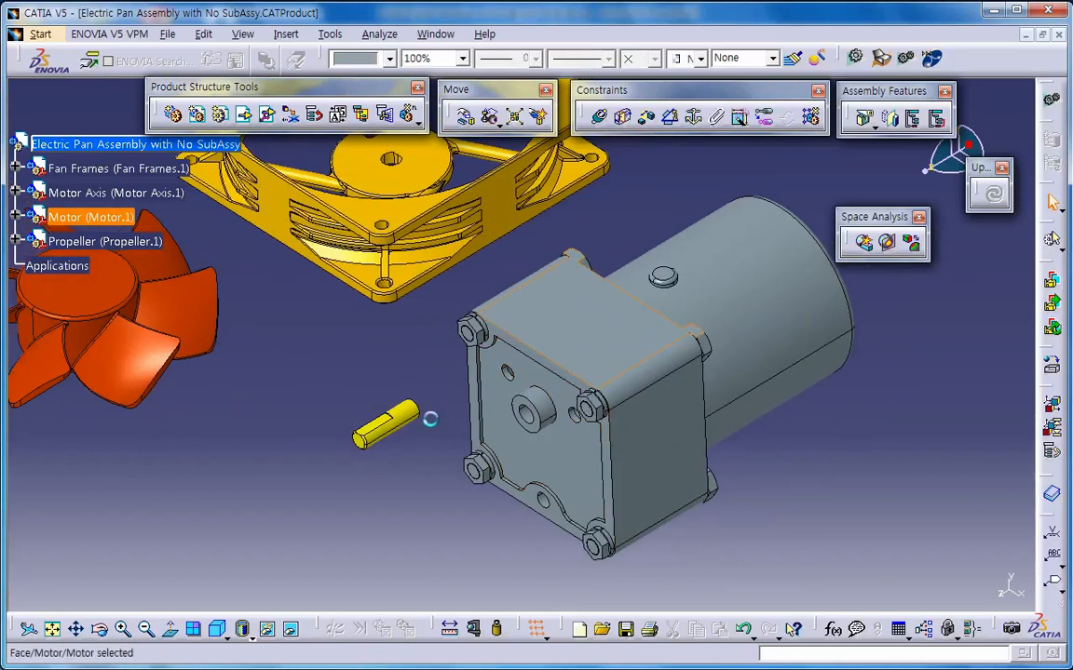
{"action": "middle_click_drag", "start_coordinate": [408, 440], "coordinate": [494, 475]}
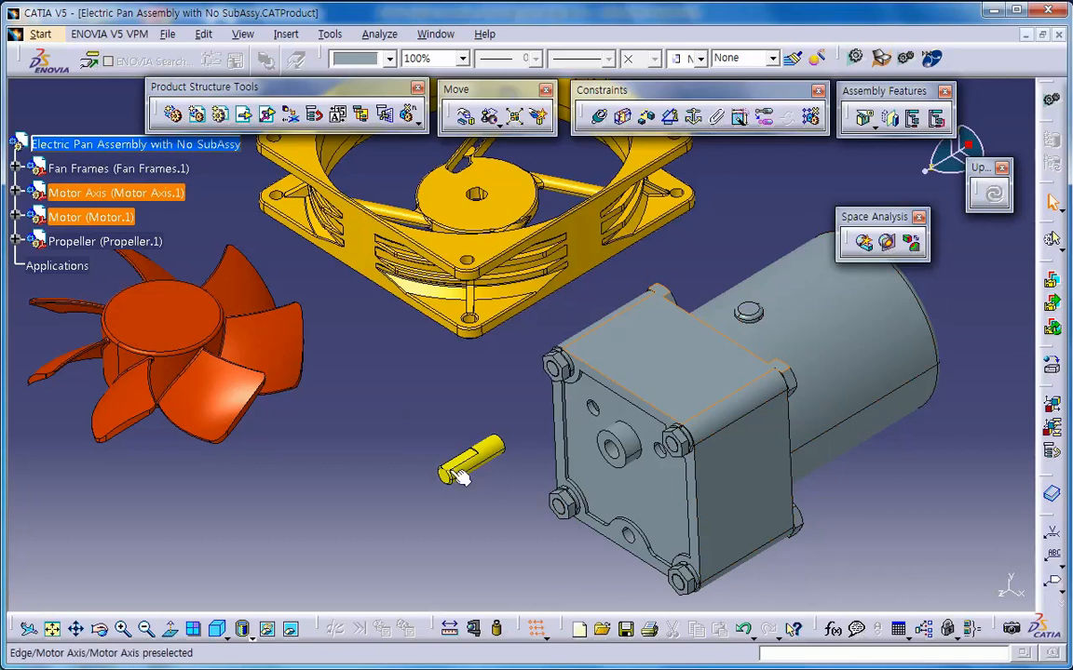
{"action": "left_click", "coordinate": [174, 337]}
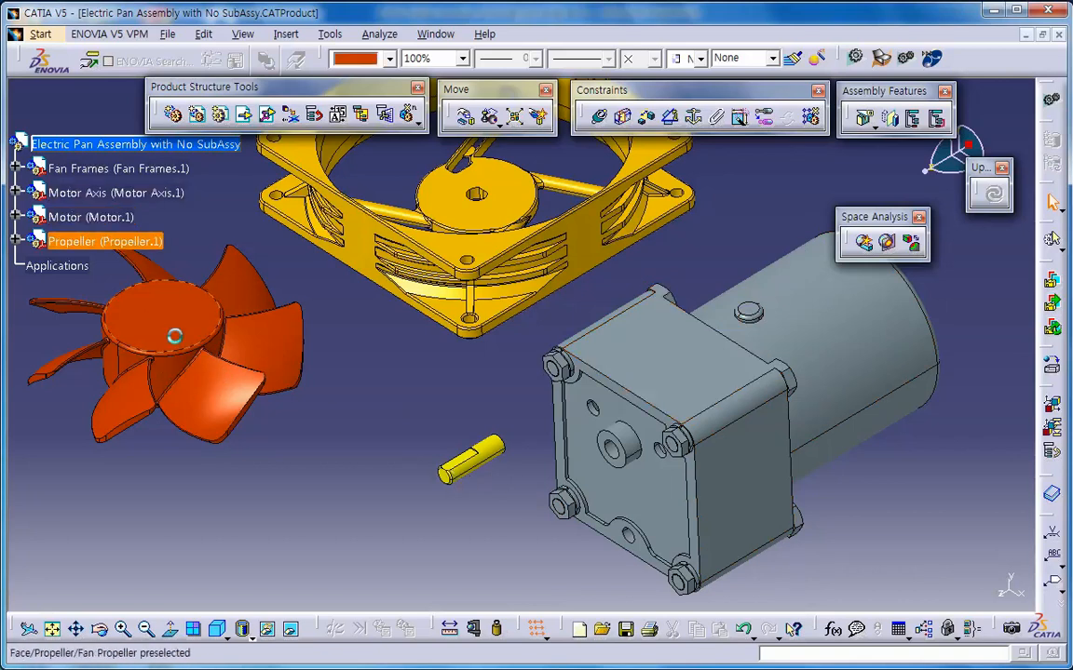
{"action": "left_click", "coordinate": [395, 277]}
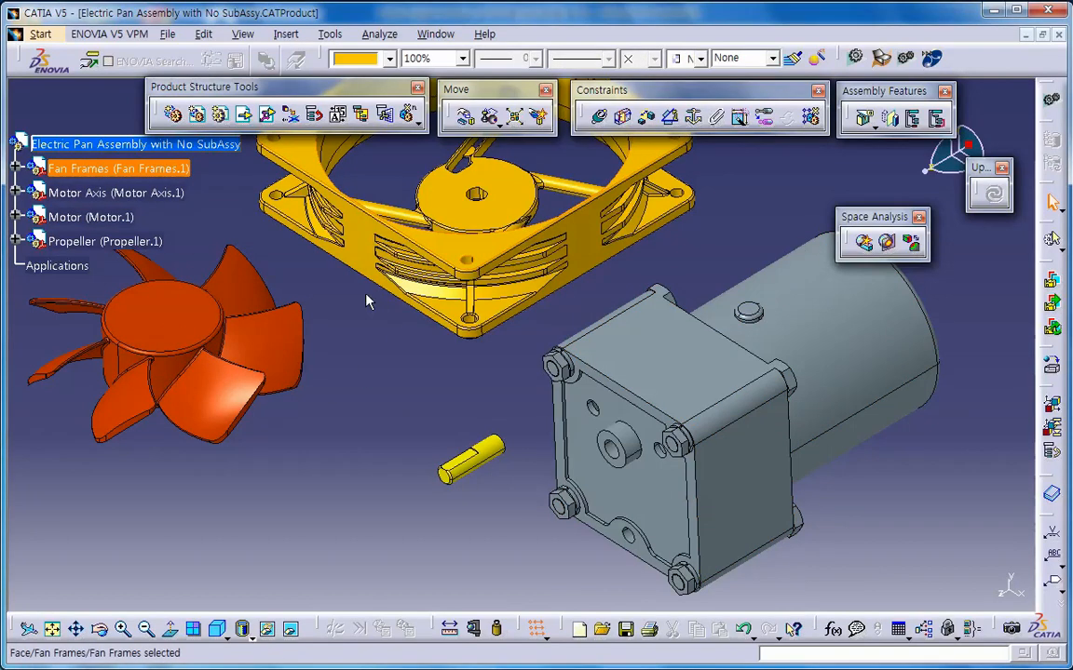
{"action": "left_click", "coordinate": [401, 385]}
{"action": "middle_click_drag", "start_coordinate": [415, 432], "coordinate": [366, 453]}
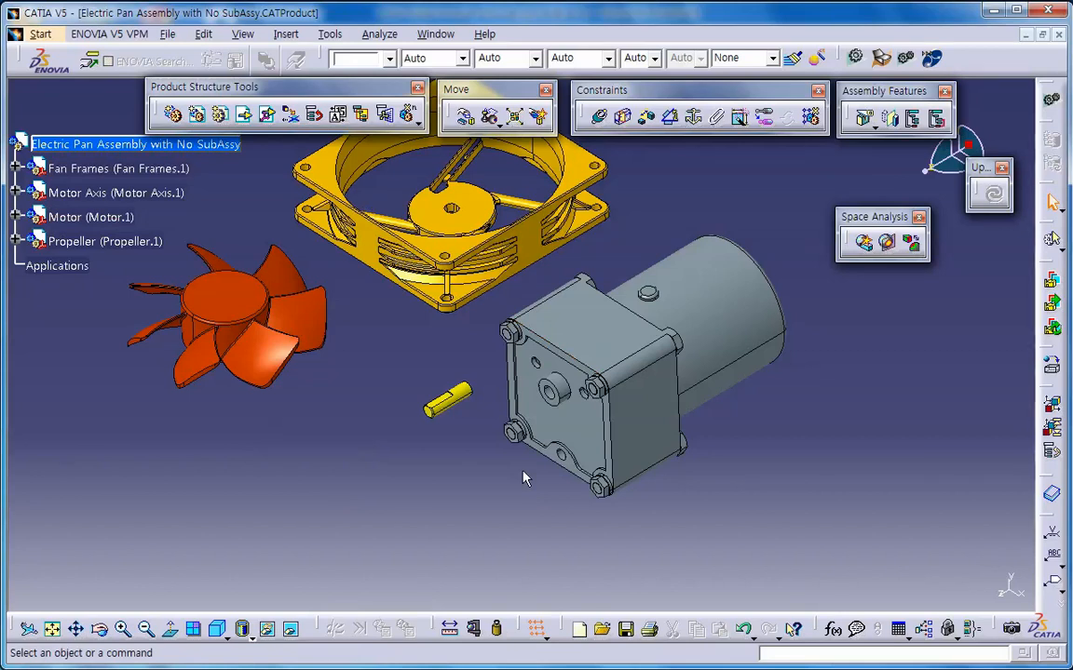
- Inspect the Propeller part's tree structure and the graphic colour of its Fan Propeller body, leaving its branch collapsed
{"action": "left_click", "coordinate": [147, 246]}
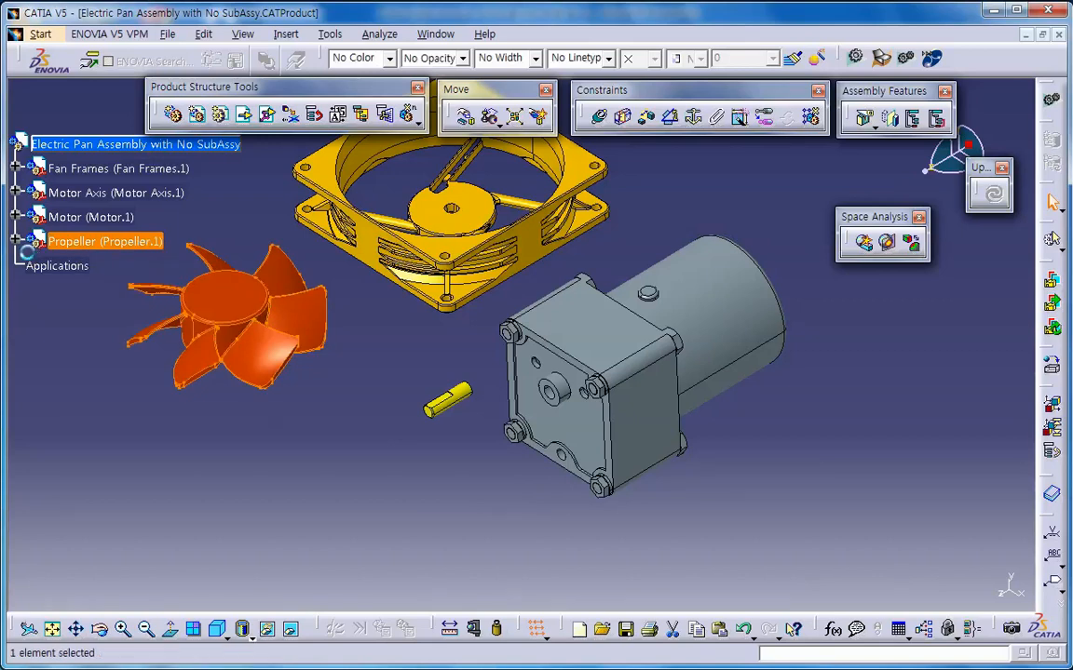
{"action": "left_click", "coordinate": [15, 241]}
{"action": "left_click", "coordinate": [33, 264]}
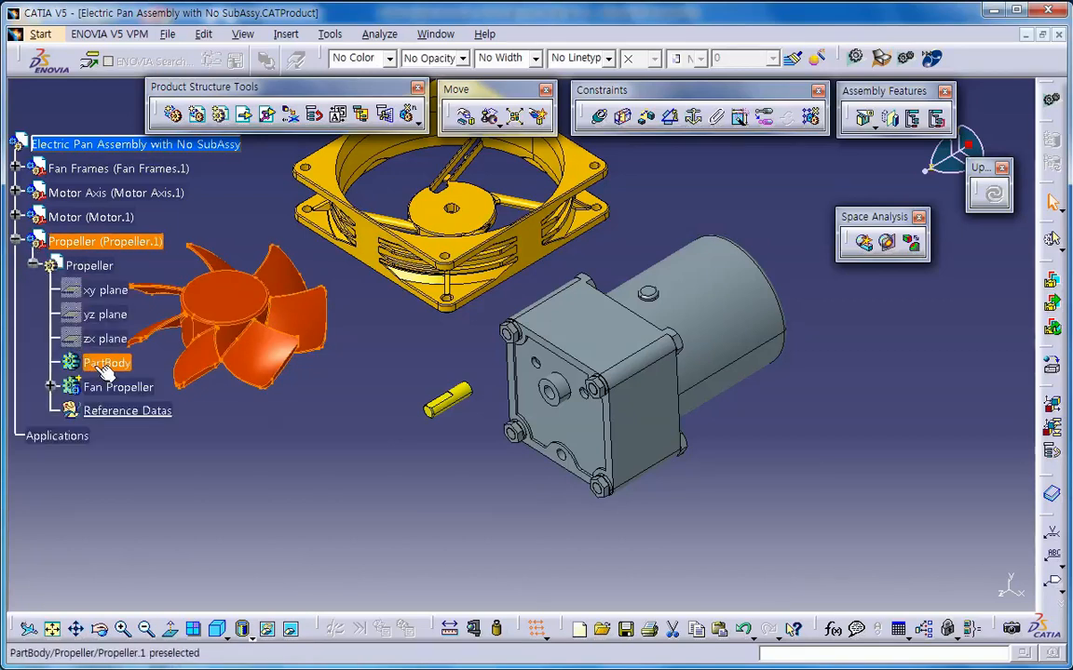
{"action": "left_click", "coordinate": [118, 386]}
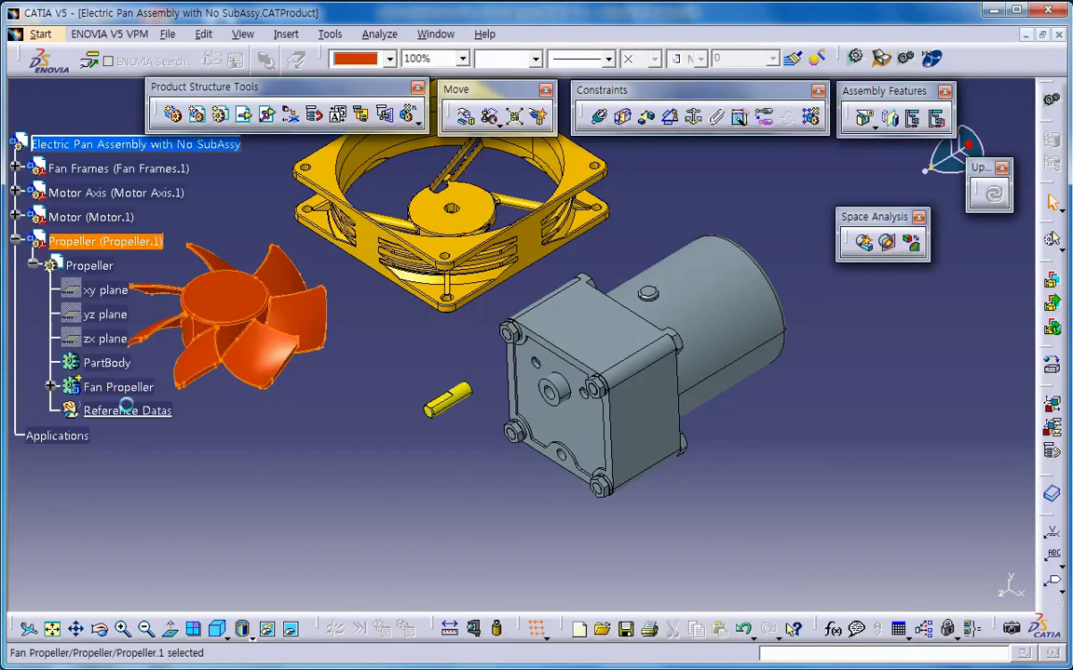
{"action": "left_click", "coordinate": [52, 386]}
{"action": "left_click", "coordinate": [359, 61]}
{"action": "left_click", "coordinate": [359, 62]}
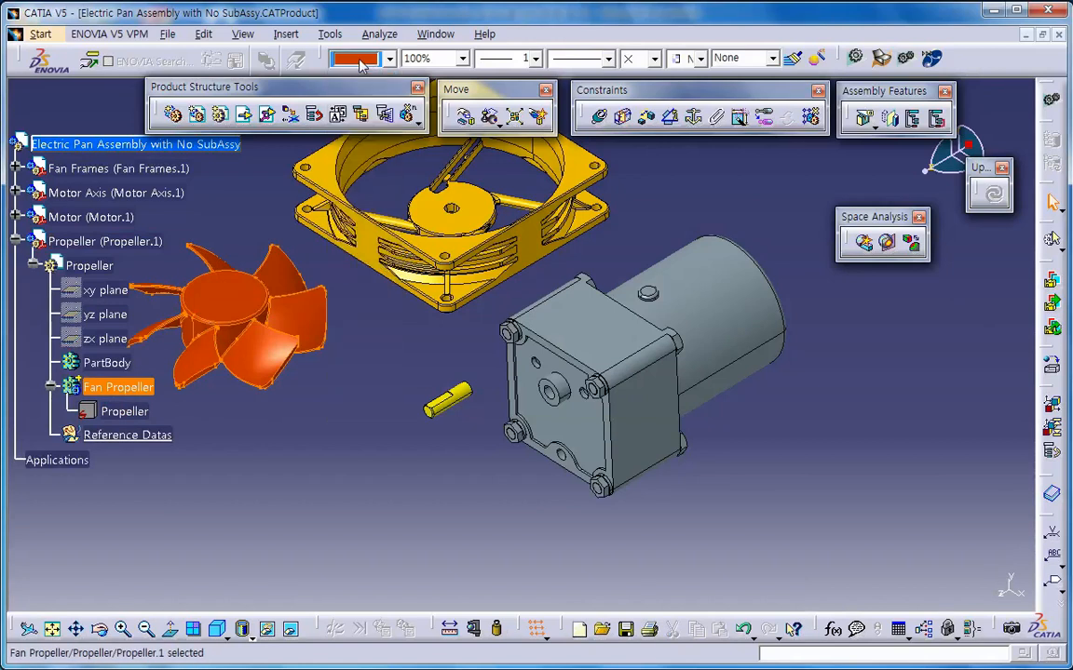
{"action": "left_click", "coordinate": [341, 329]}
{"action": "left_click", "coordinate": [16, 240]}
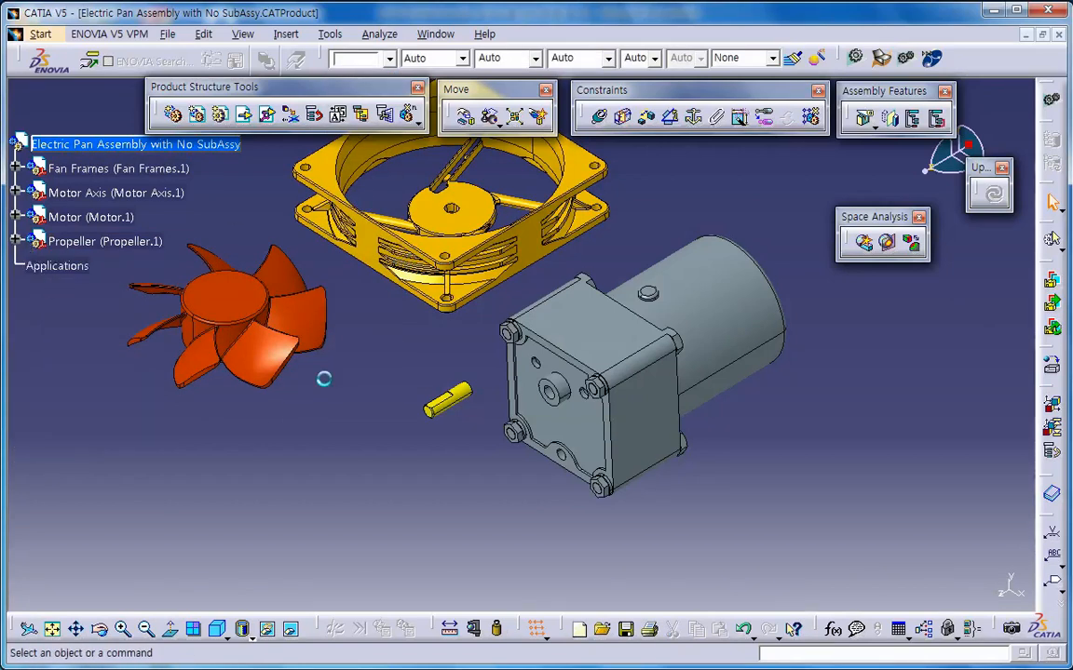
- Fix the Motor component in space with a Fix constraint
{"action": "middle_click_drag", "start_coordinate": [466, 416], "coordinate": [430, 326]}
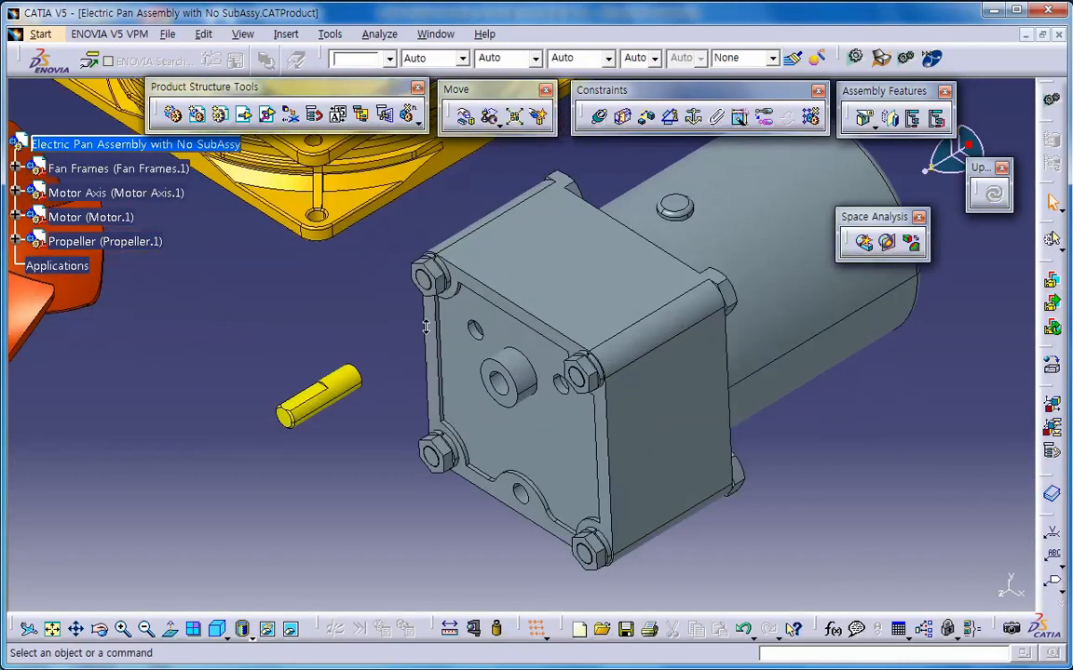
{"action": "middle_click_drag", "start_coordinate": [427, 382], "coordinate": [376, 378]}
{"action": "scroll", "coordinate": [376, 378], "scroll_direction": "up", "scroll_amount": 1}
{"action": "middle_click_drag", "start_coordinate": [535, 425], "coordinate": [690, 454]}
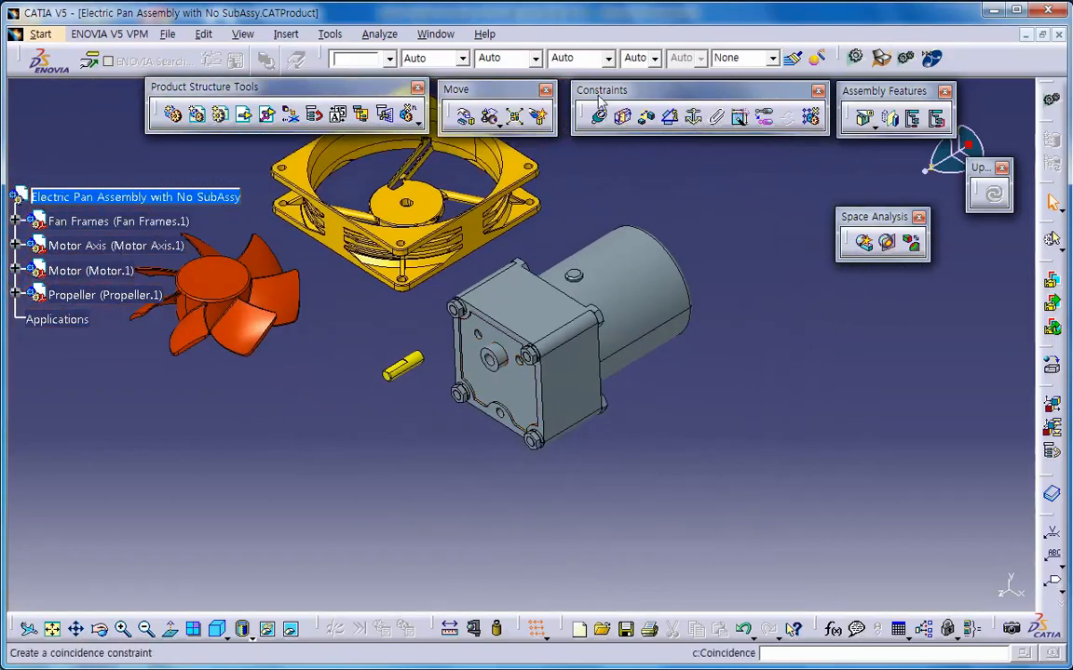
{"action": "left_click", "coordinate": [692, 116]}
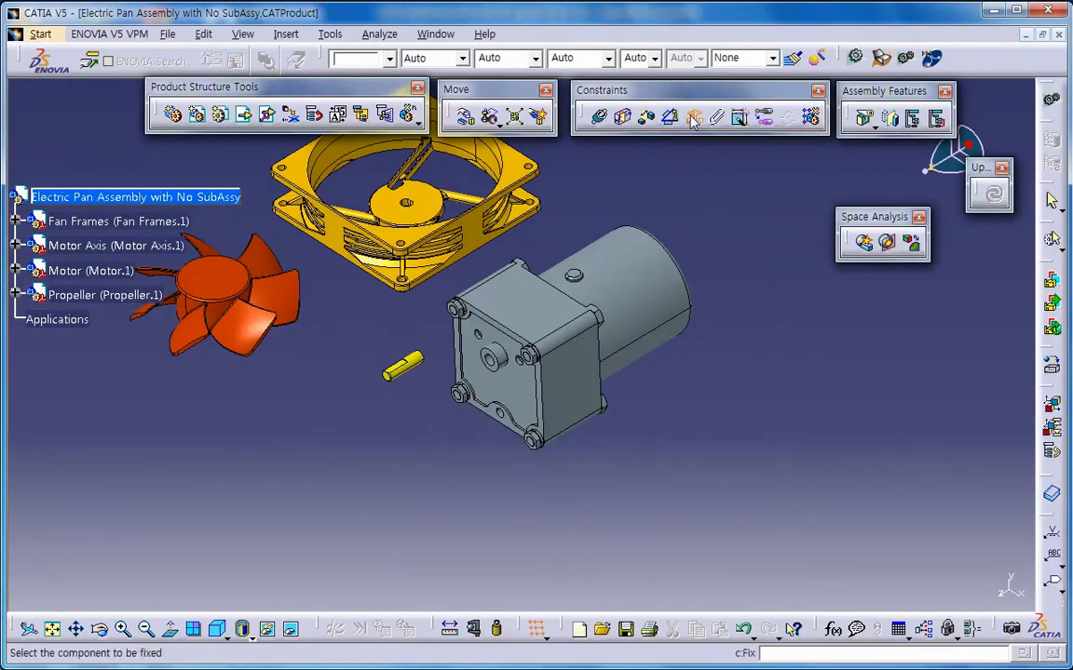
{"action": "left_click", "coordinate": [614, 316]}
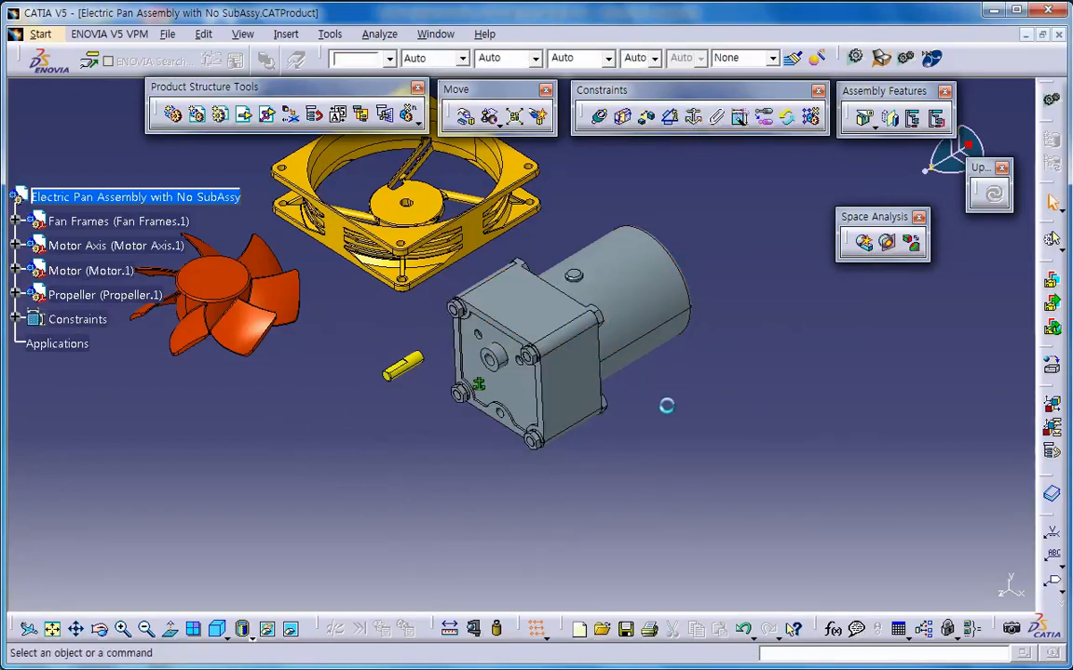
- Add a coincidence constraint between the motor's central shaft hole axis and the Motor Axis centreline, turning off the Assistant prompt for future use
{"action": "middle_click_drag", "start_coordinate": [423, 431], "coordinate": [485, 358]}
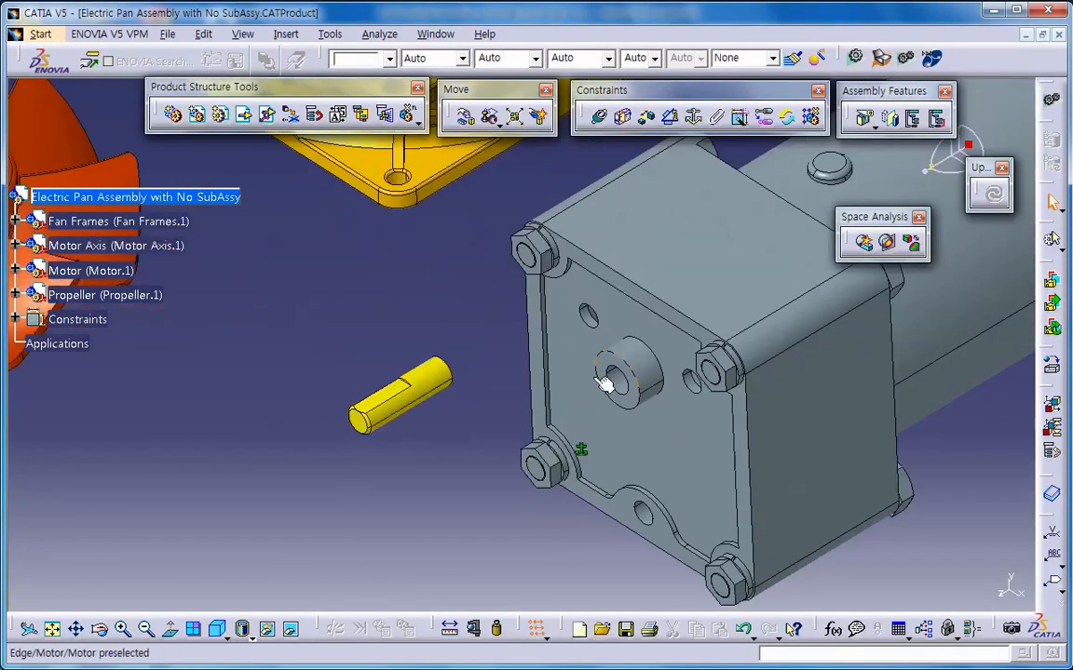
{"action": "left_click", "coordinate": [599, 116]}
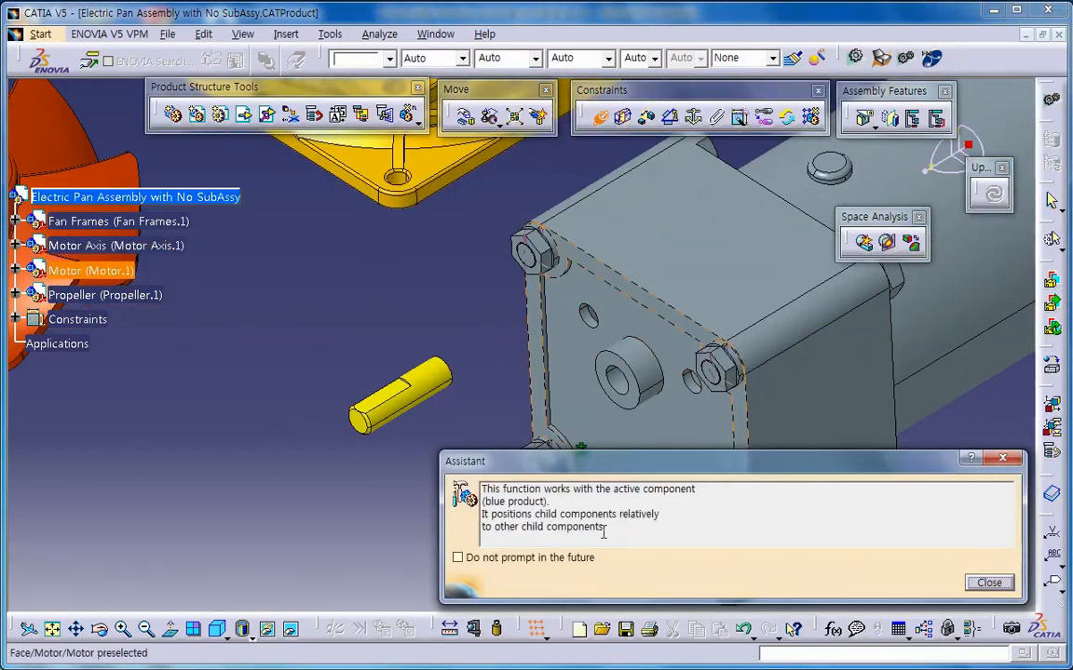
{"action": "left_click", "coordinate": [511, 559]}
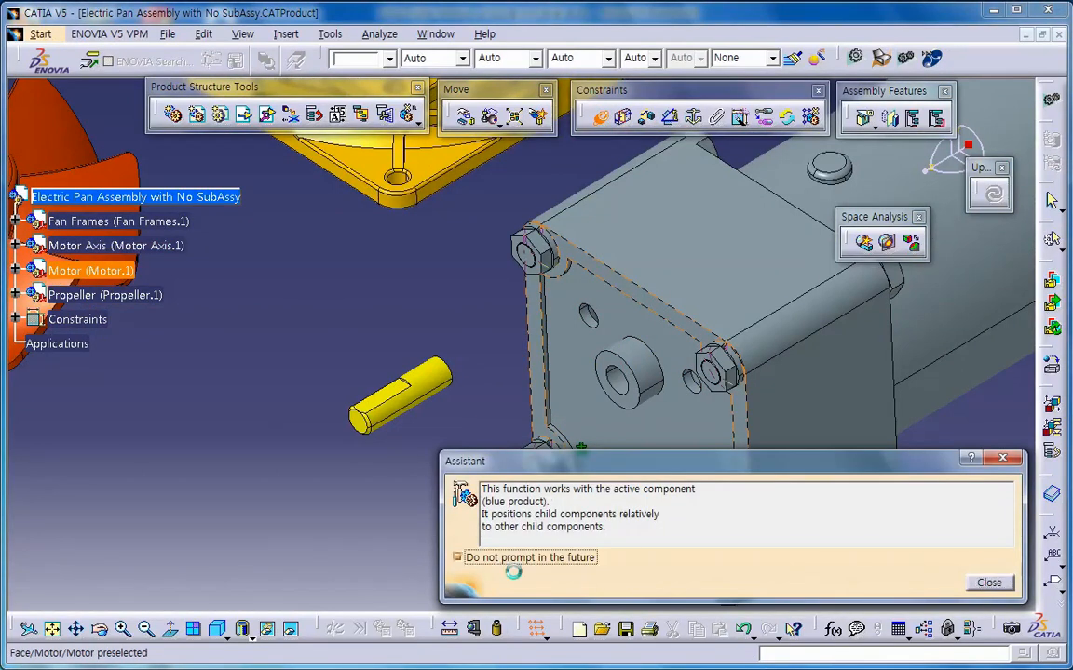
{"action": "left_click", "coordinate": [989, 583]}
{"action": "middle_click_drag", "start_coordinate": [595, 414], "coordinate": [634, 395]}
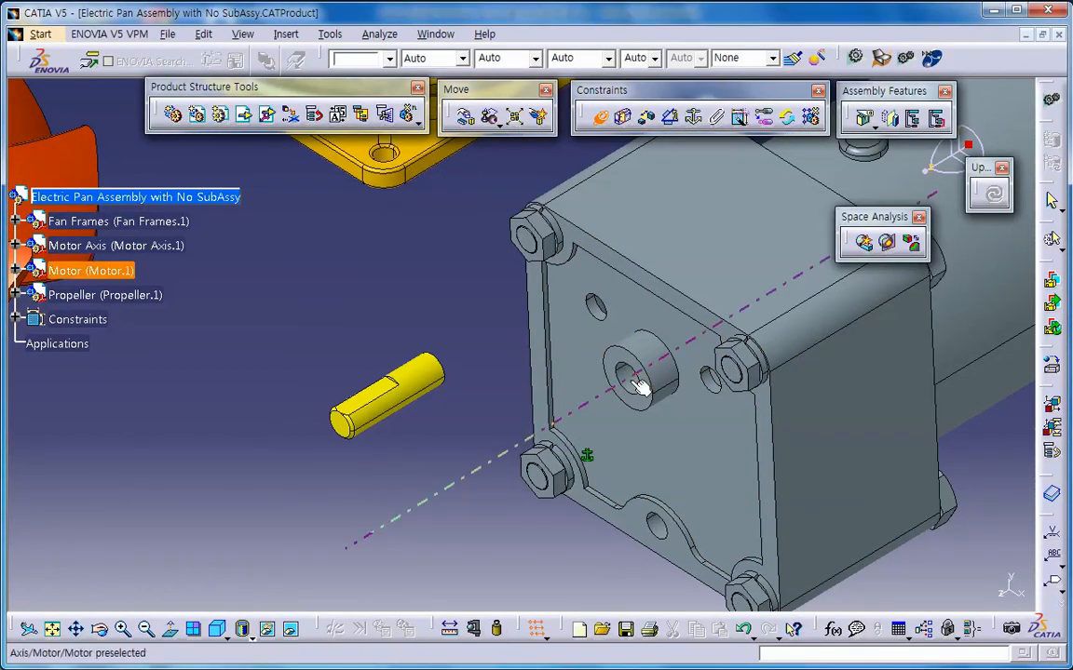
{"action": "left_click", "coordinate": [638, 386]}
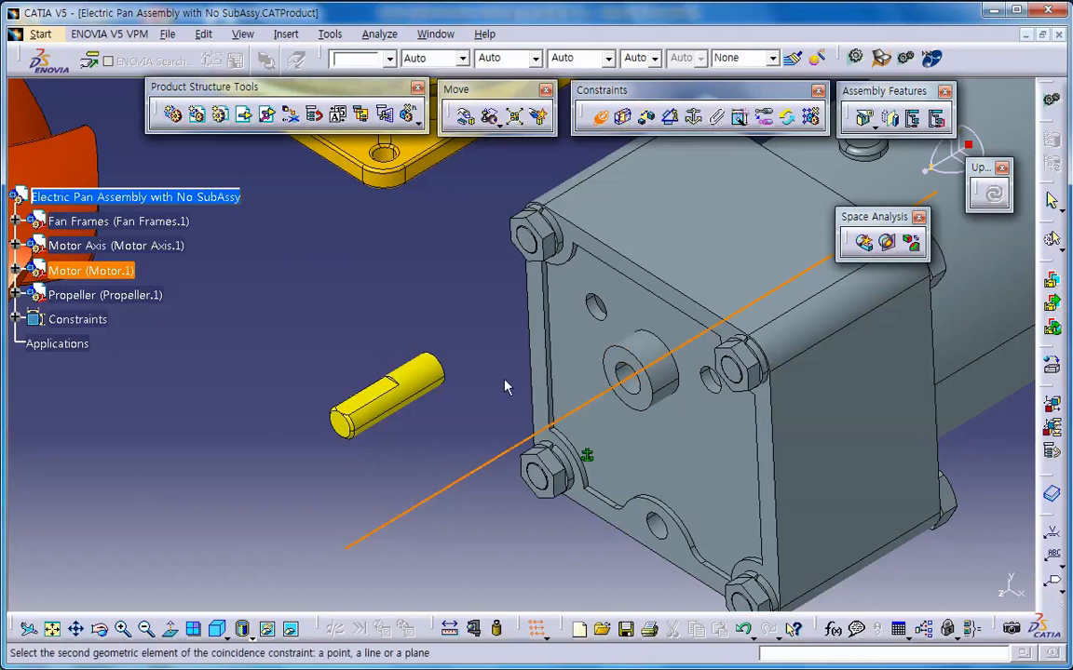
{"action": "left_click", "coordinate": [433, 368]}
{"action": "middle_click_drag", "start_coordinate": [792, 369], "coordinate": [708, 335]}
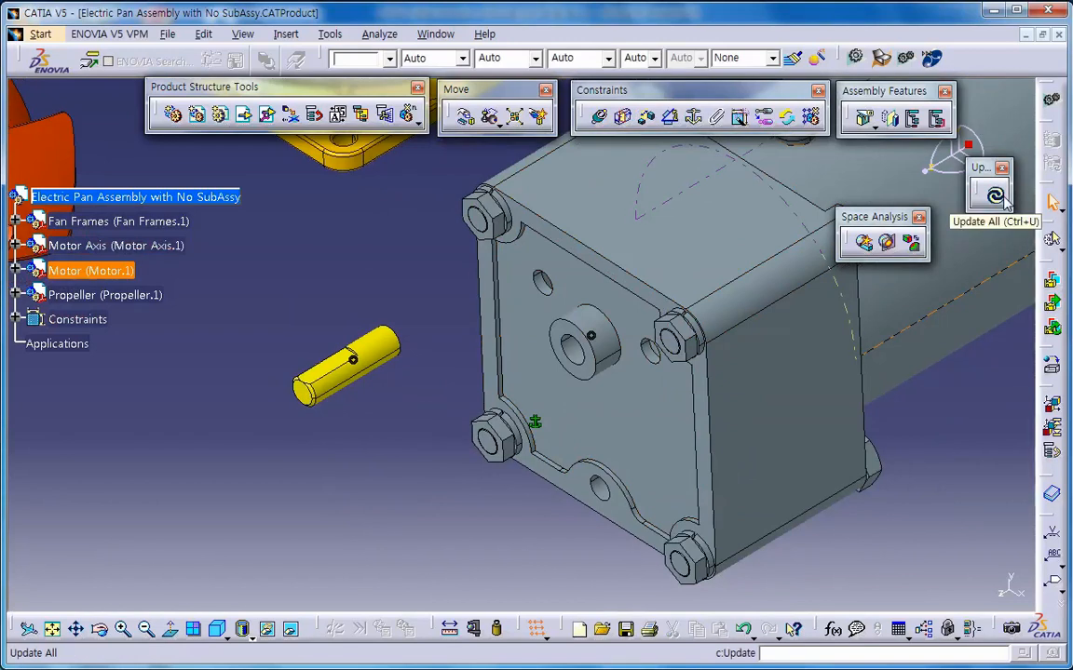
- Examine the Product Structure, Parameters and Measure, and Part Infrastructure options for the assembly update setting
{"action": "left_click", "coordinate": [330, 33]}
{"action": "left_click", "coordinate": [359, 183]}
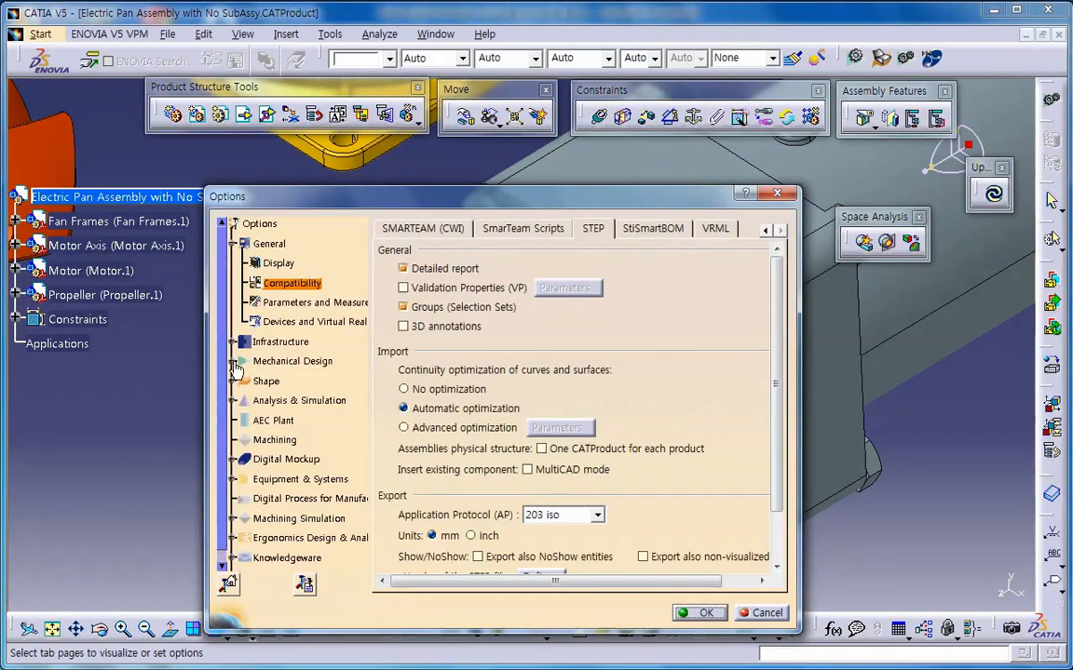
{"action": "left_click", "coordinate": [233, 362]}
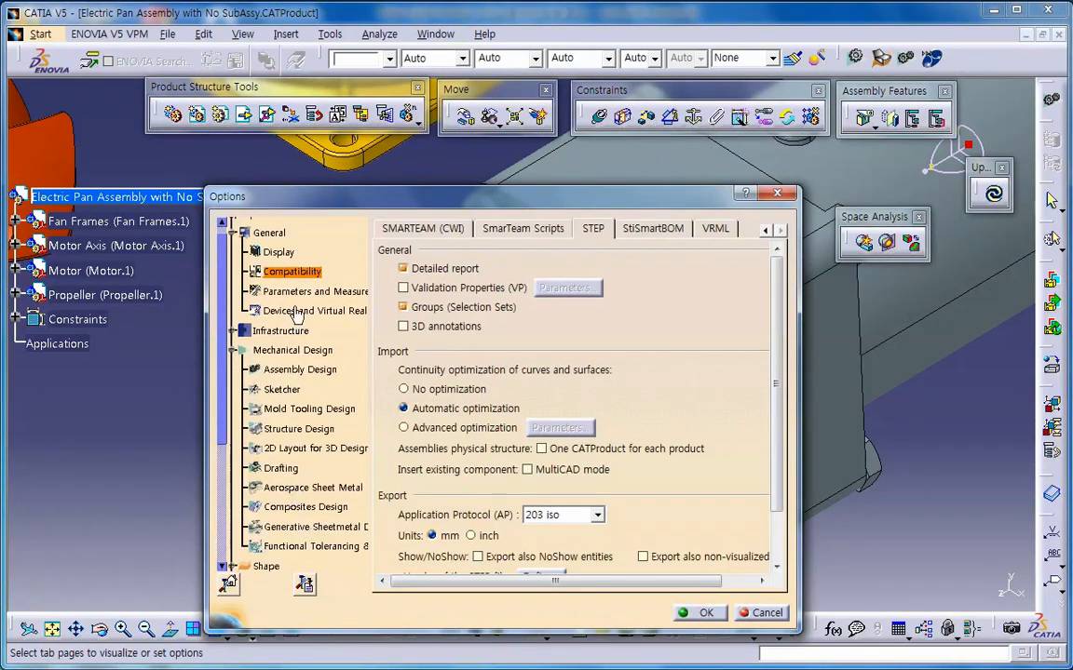
{"action": "left_click", "coordinate": [234, 331]}
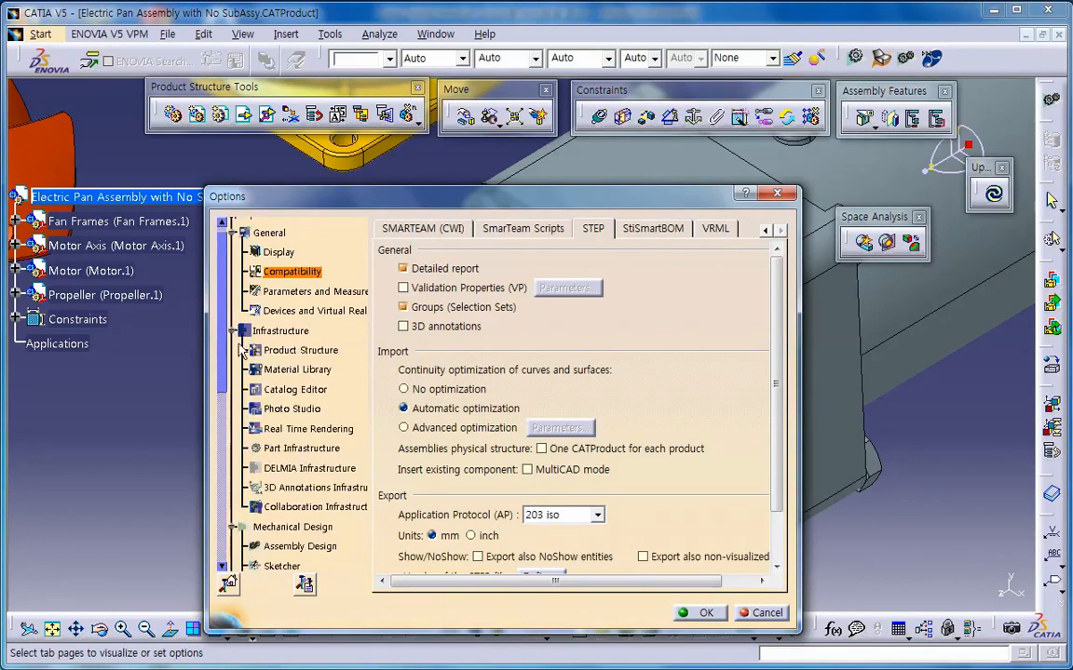
{"action": "left_click", "coordinate": [301, 449]}
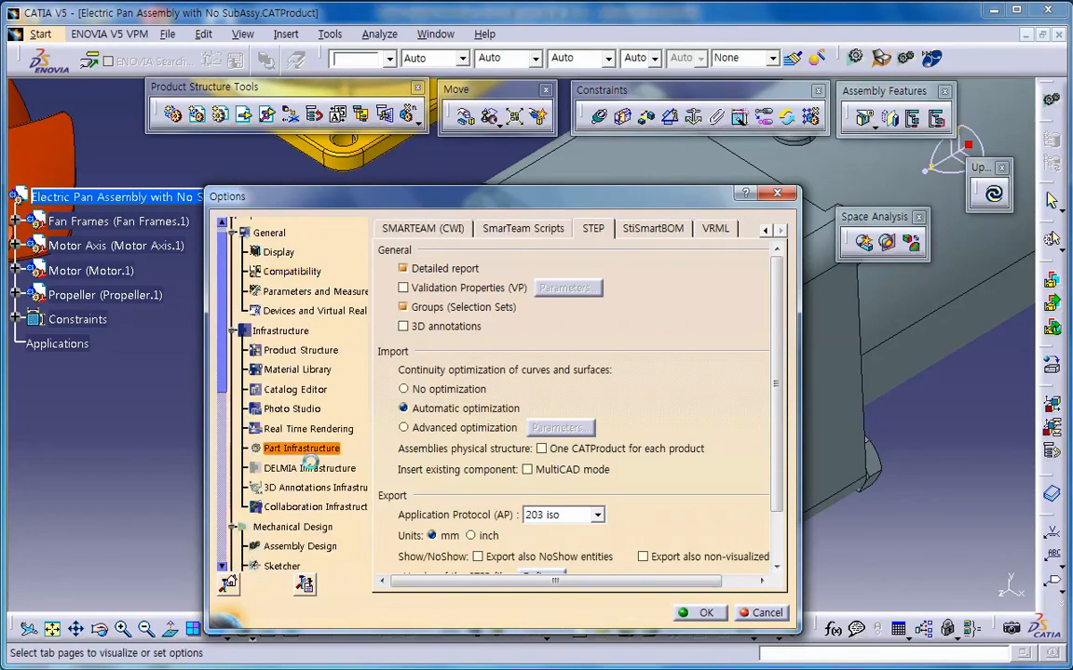
{"action": "left_click", "coordinate": [312, 350]}
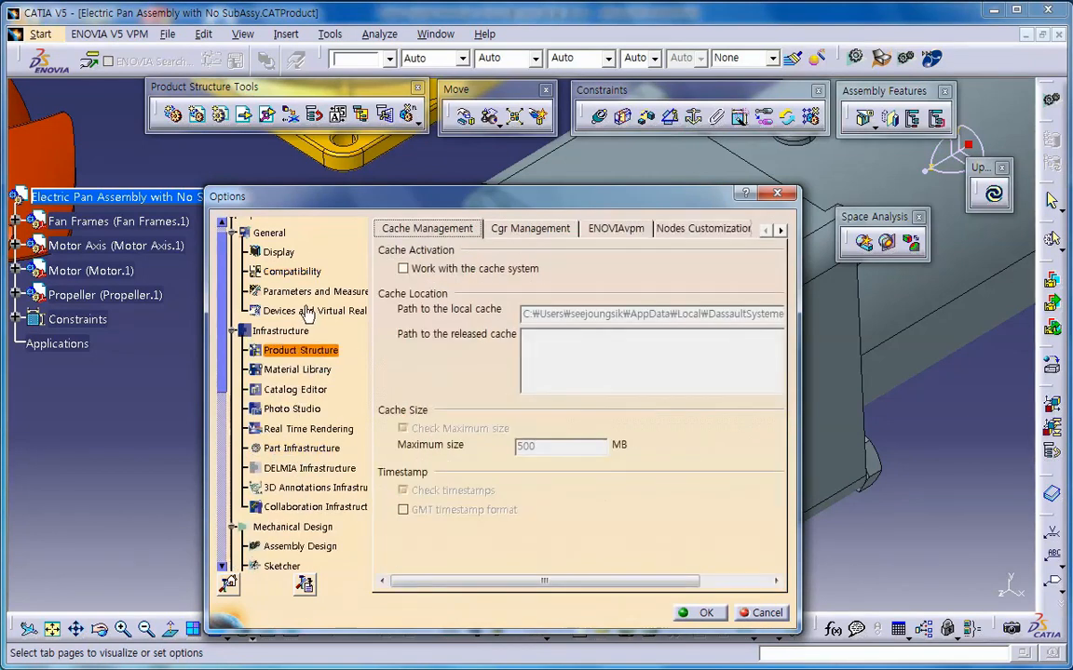
{"action": "left_click", "coordinate": [781, 230]}
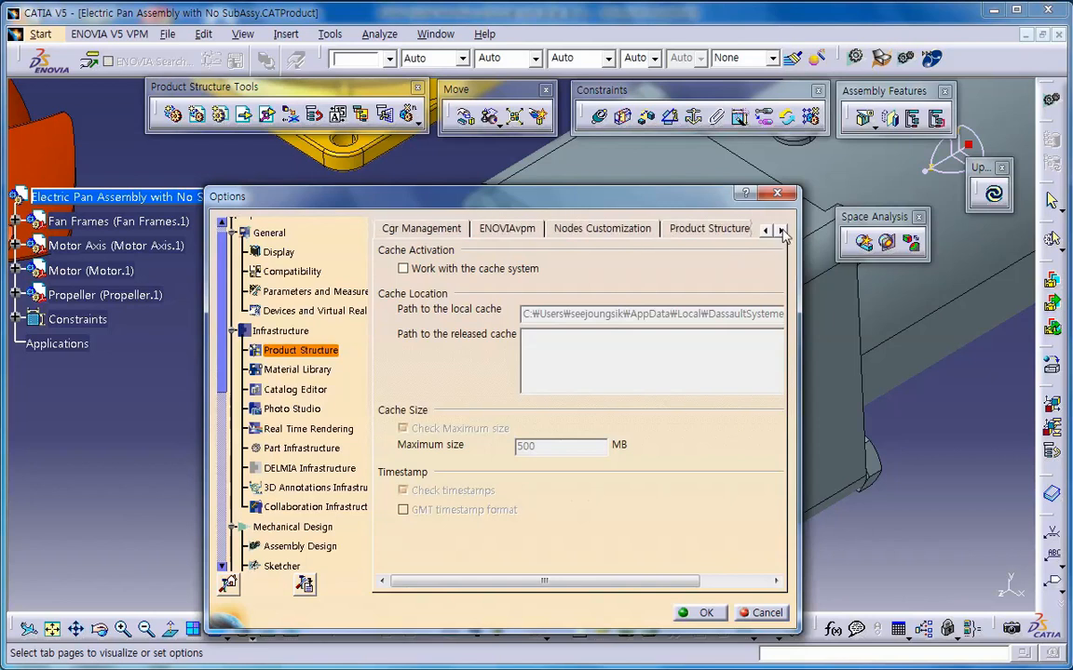
{"action": "left_click", "coordinate": [781, 230]}
{"action": "left_click", "coordinate": [781, 230]}
{"action": "left_click", "coordinate": [321, 296]}
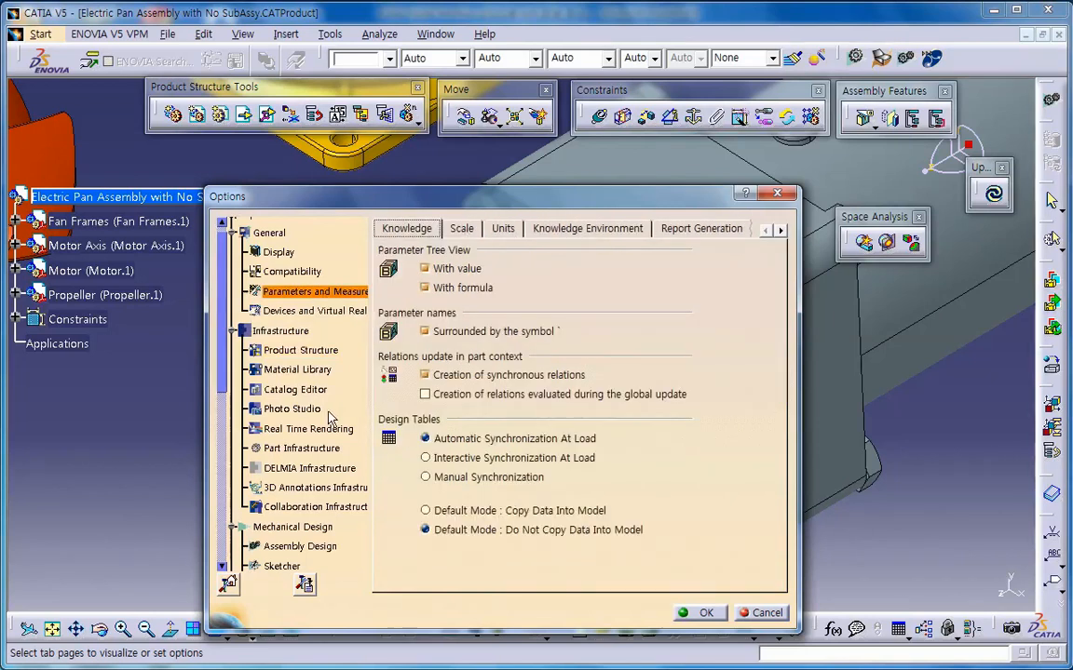
{"action": "left_click", "coordinate": [309, 450]}
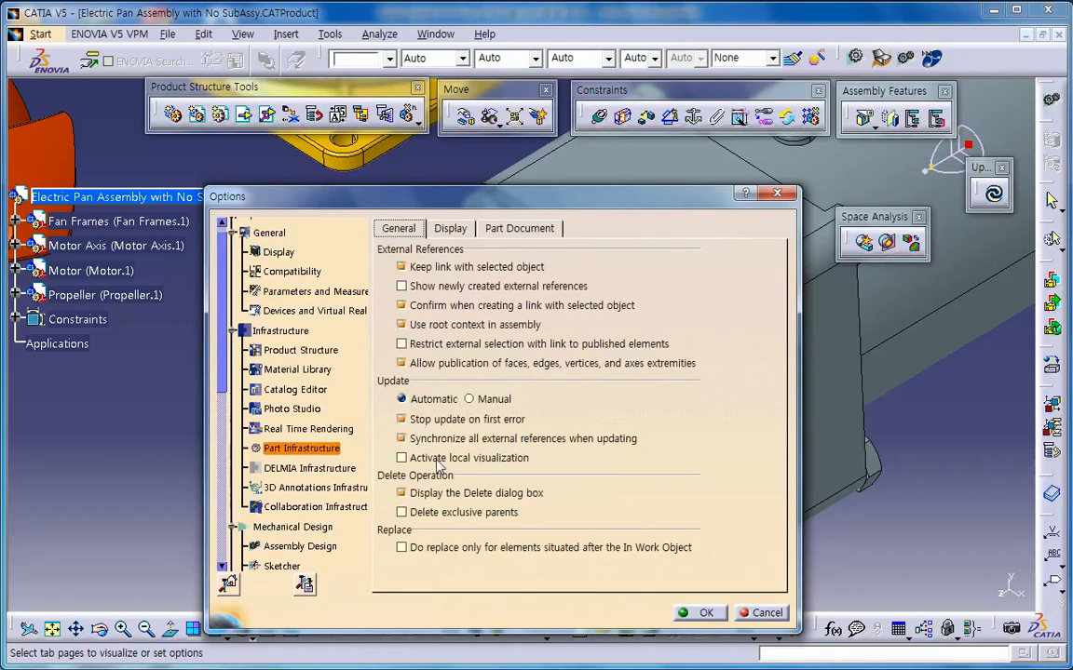
{"action": "left_click", "coordinate": [450, 228]}
{"action": "left_click", "coordinate": [519, 228]}
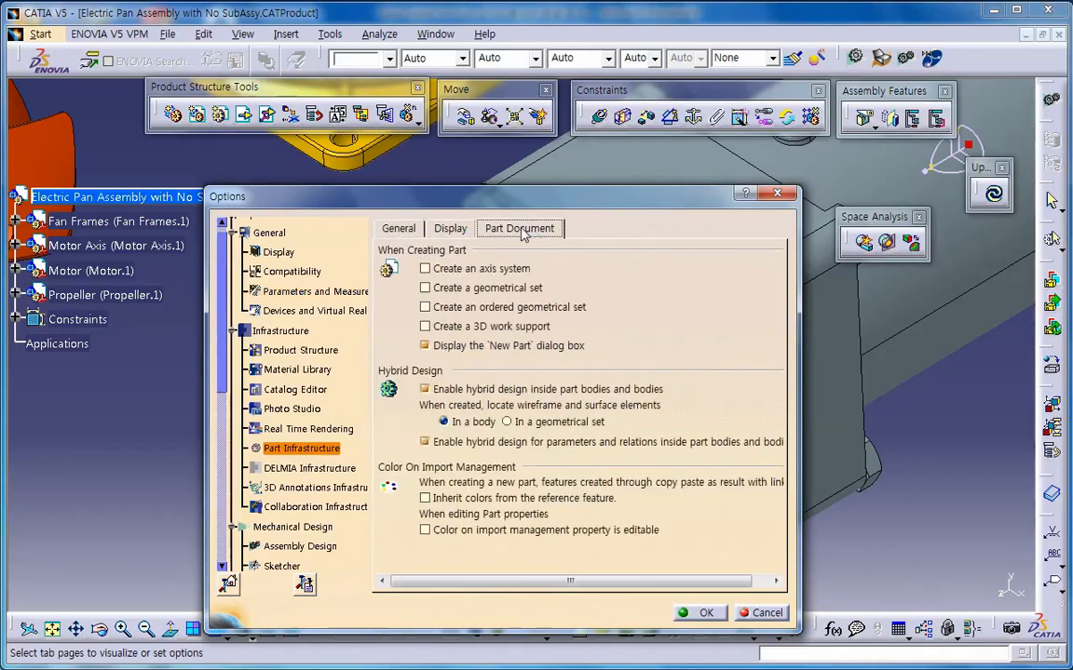
{"action": "left_click", "coordinate": [401, 227]}
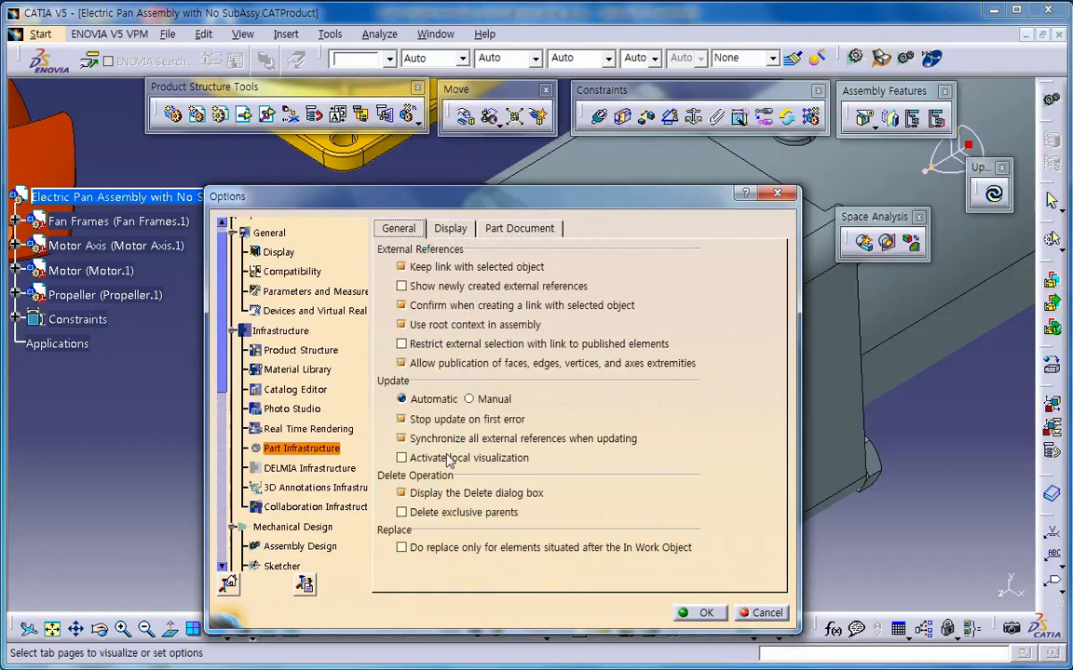
{"action": "left_click", "coordinate": [310, 352]}
{"action": "left_click", "coordinate": [782, 231]}
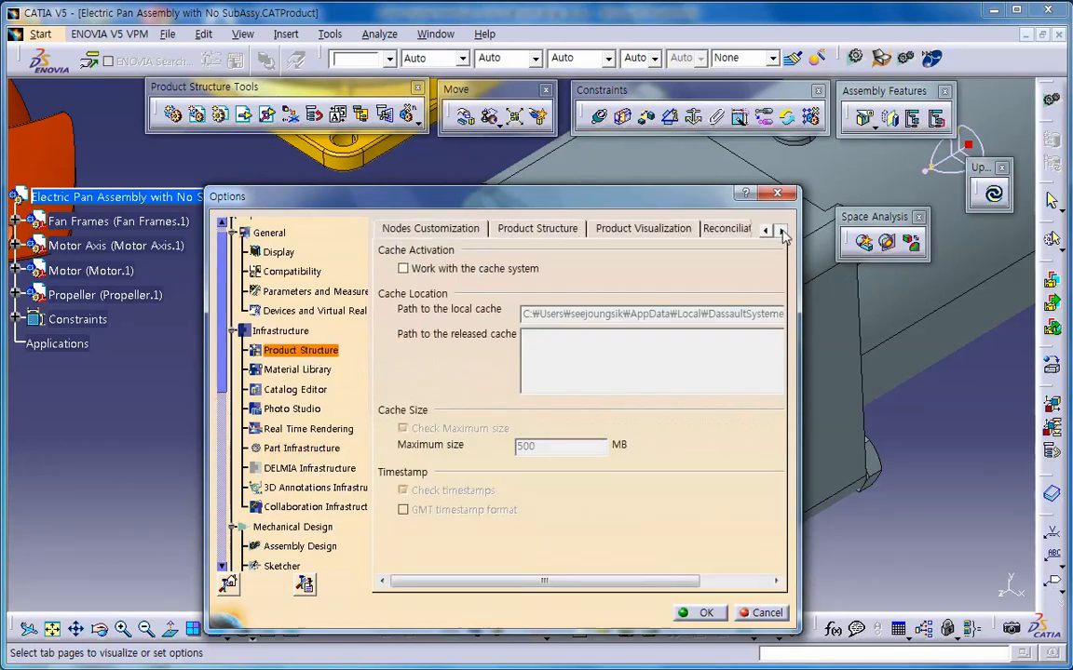
{"action": "left_click", "coordinate": [782, 230]}
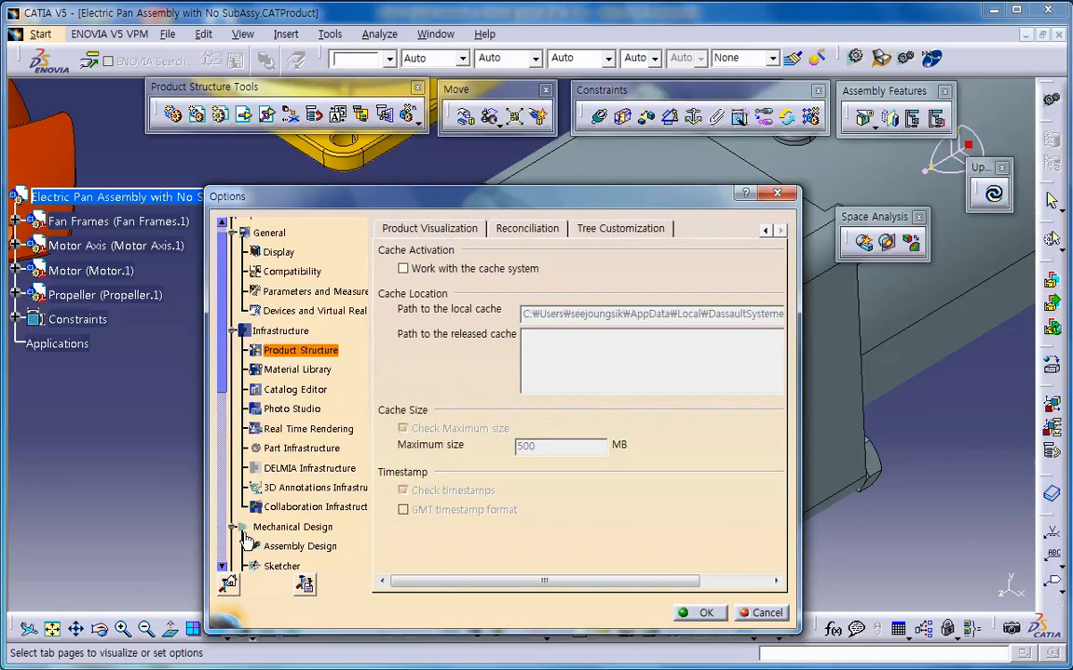
- Examine the Automatic and Manual update modes in the Assembly Design options, keeping Manual selected
{"action": "left_click", "coordinate": [298, 547]}
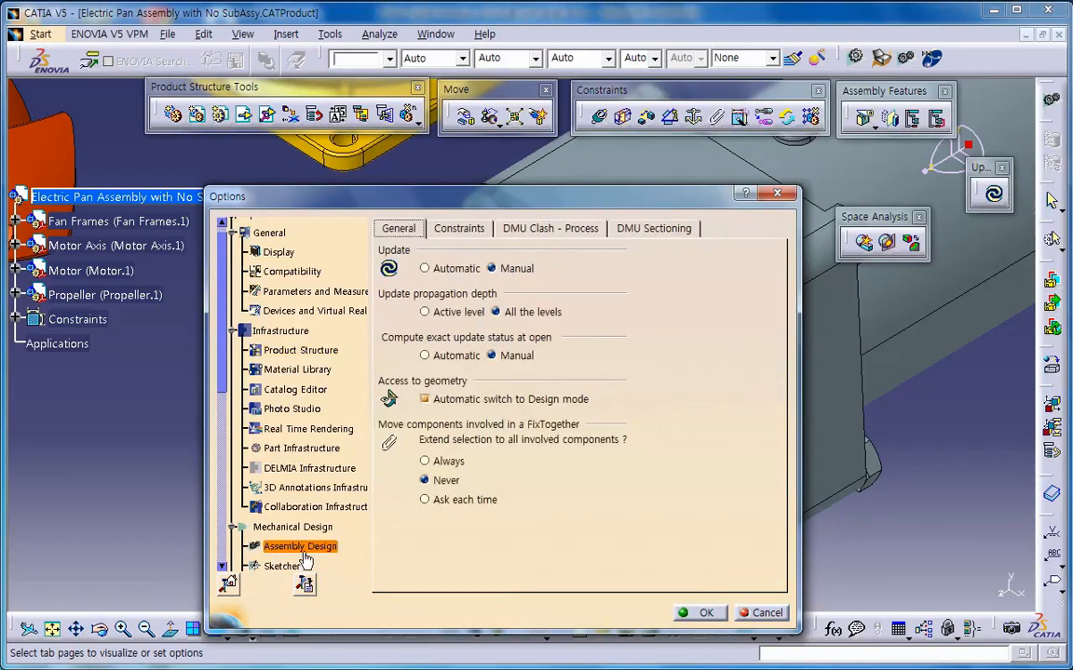
{"action": "left_click", "coordinate": [425, 268]}
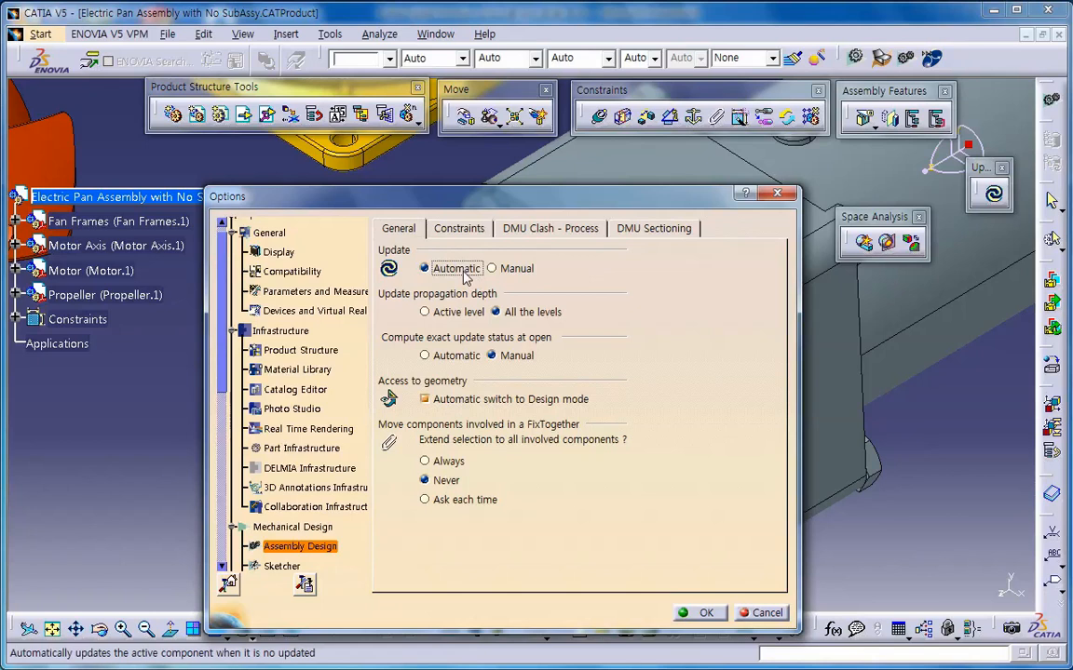
{"action": "left_click", "coordinate": [491, 269]}
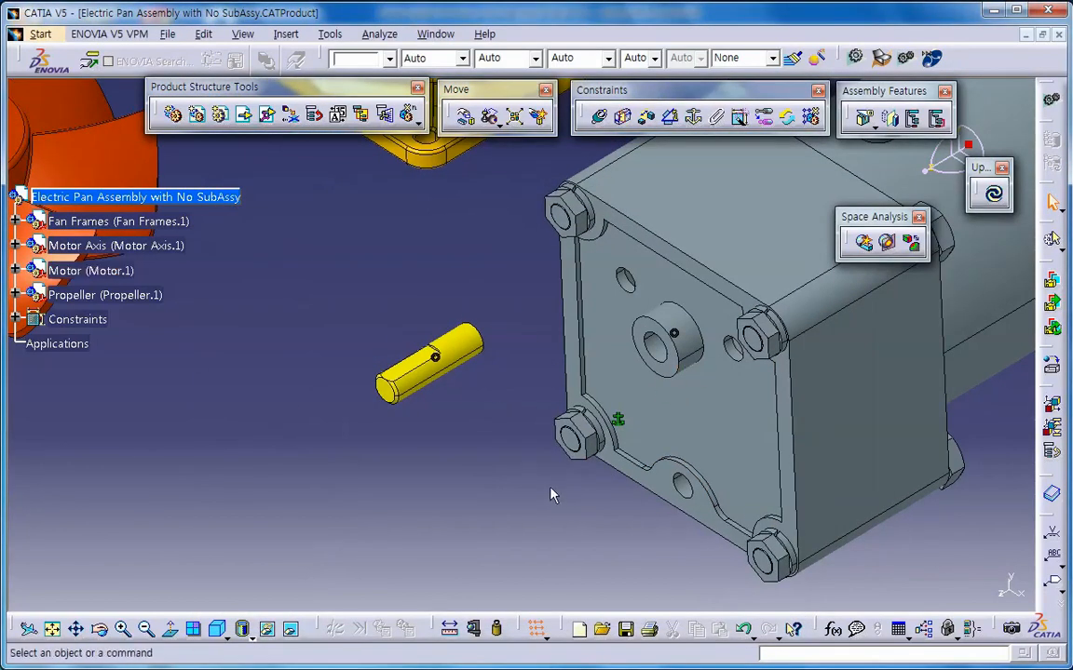
- Add a coincidence constraint between the motor's front face and the Motor Axis's rear end face with Opposite orientation, and update the assembly
{"action": "left_click", "coordinate": [599, 116]}
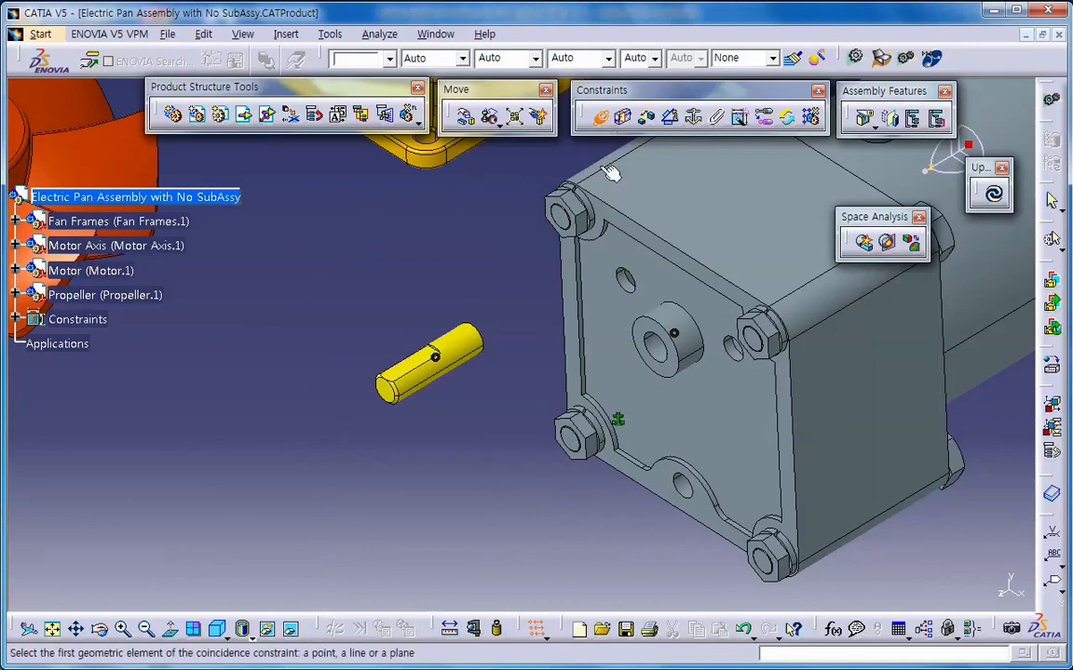
{"action": "left_click", "coordinate": [670, 299]}
{"action": "middle_click_drag", "start_coordinate": [518, 383], "coordinate": [567, 253]}
{"action": "left_click", "coordinate": [530, 339]}
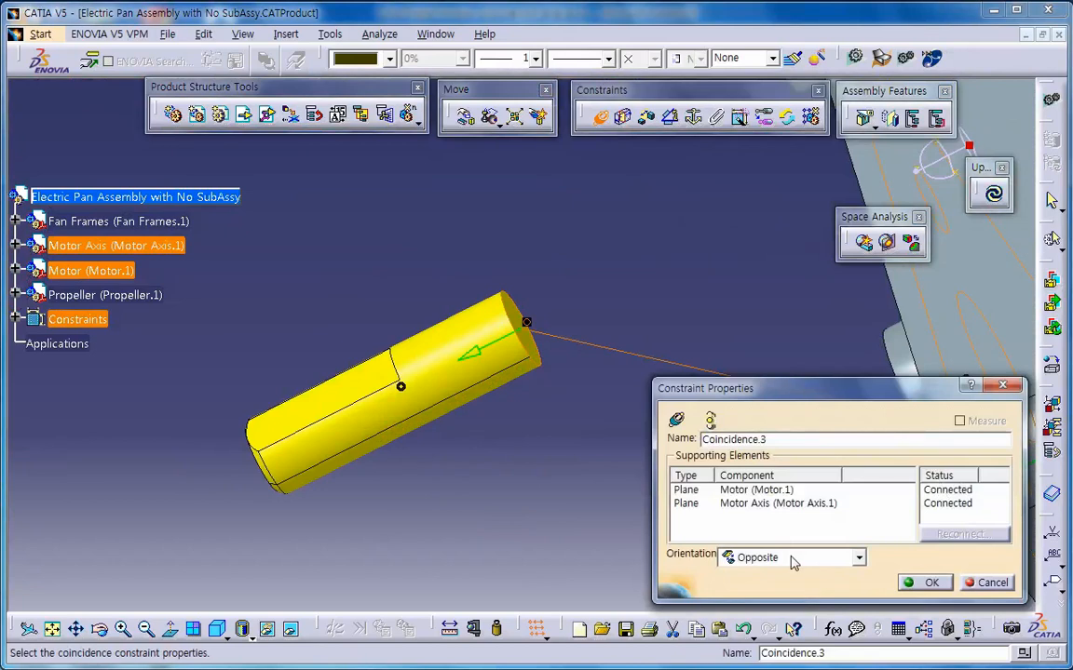
{"action": "left_click", "coordinate": [769, 562]}
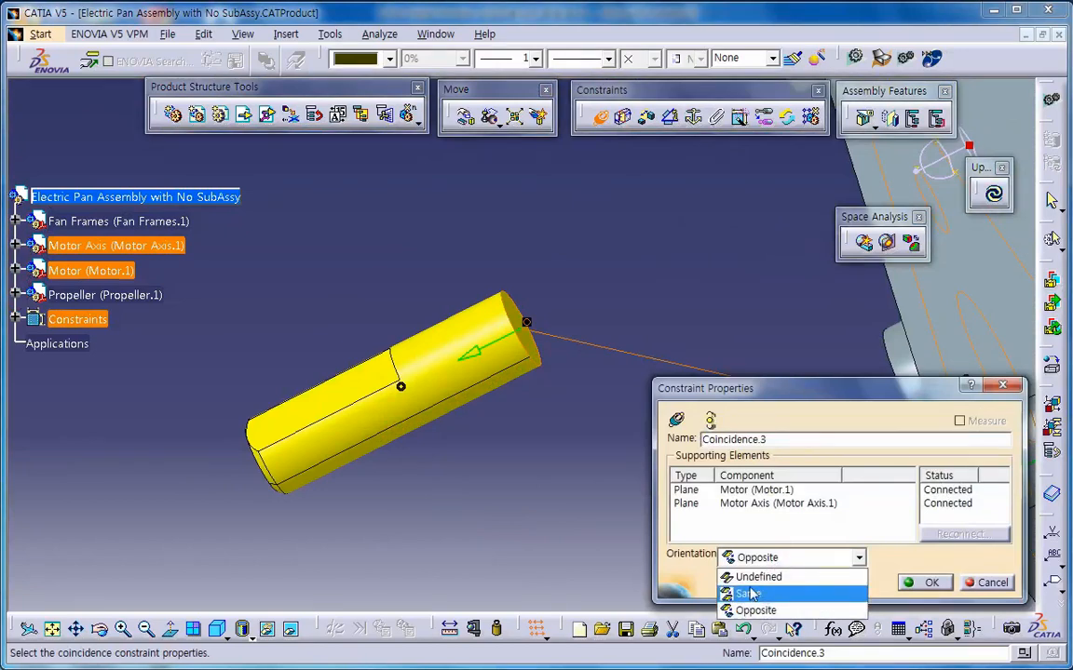
{"action": "left_click", "coordinate": [638, 418]}
{"action": "middle_click_drag", "start_coordinate": [508, 378], "coordinate": [424, 470]}
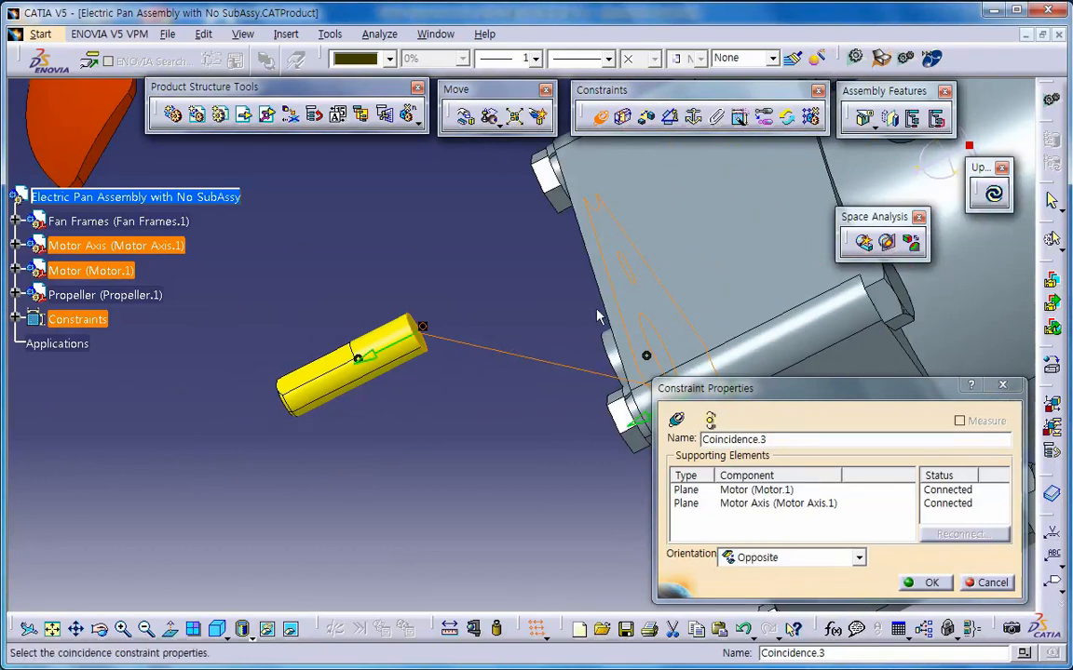
{"action": "left_click", "coordinate": [908, 583]}
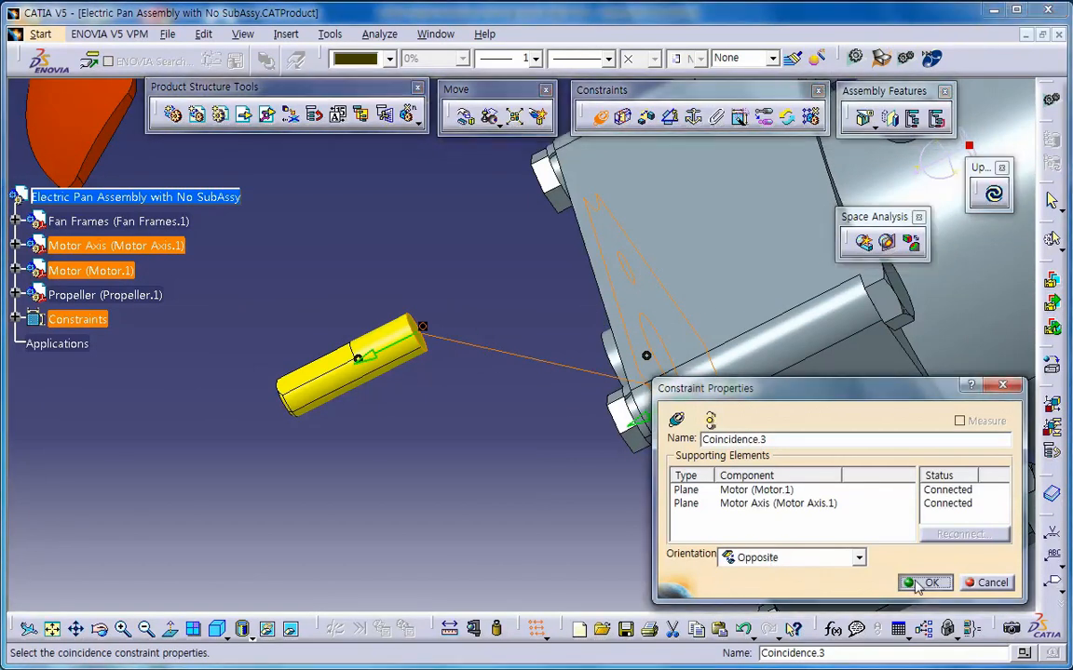
{"action": "middle_click_drag", "start_coordinate": [483, 445], "coordinate": [415, 564]}
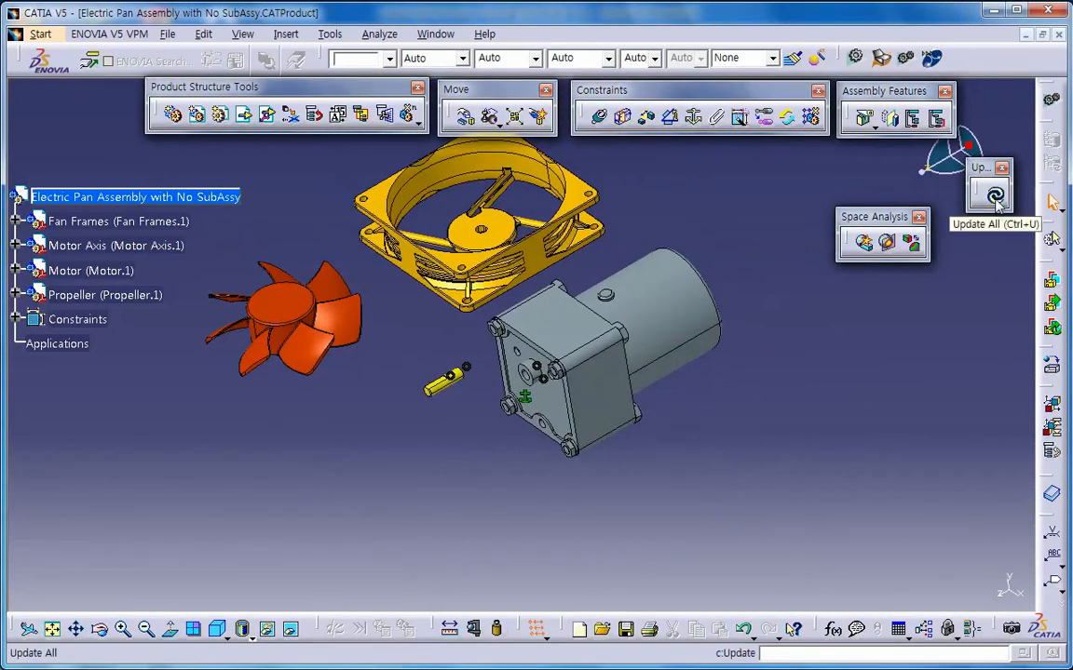
{"action": "left_click", "coordinate": [983, 199]}
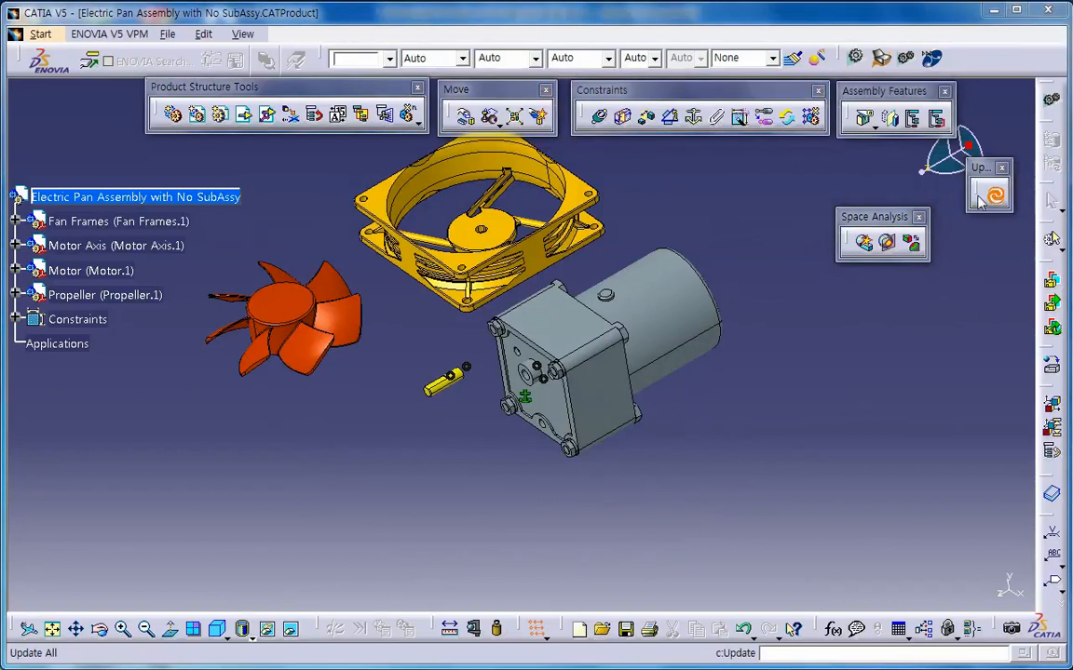
- Add a parallelism constraint with Same orientation between the motor housing's side face and the Motor Axis's flat face, and update the assembly
{"action": "middle_click_drag", "start_coordinate": [551, 466], "coordinate": [570, 349]}
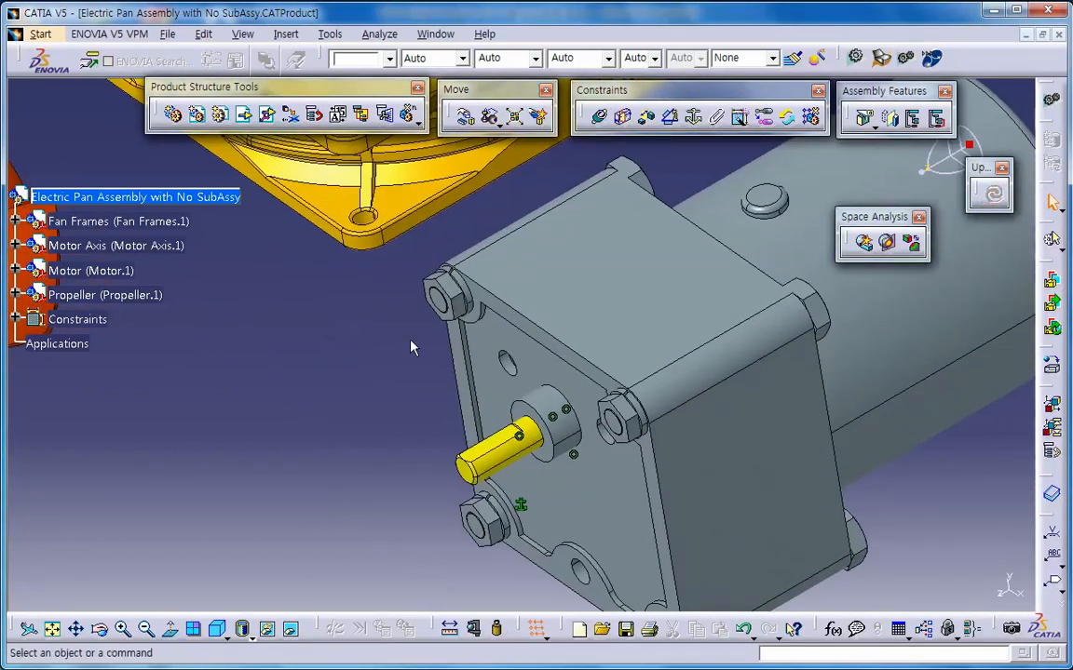
{"action": "left_click", "coordinate": [647, 118]}
{"action": "left_click", "coordinate": [670, 118]}
{"action": "middle_click_drag", "start_coordinate": [642, 332], "coordinate": [600, 230]}
{"action": "left_click", "coordinate": [602, 231]}
{"action": "left_click", "coordinate": [471, 338]}
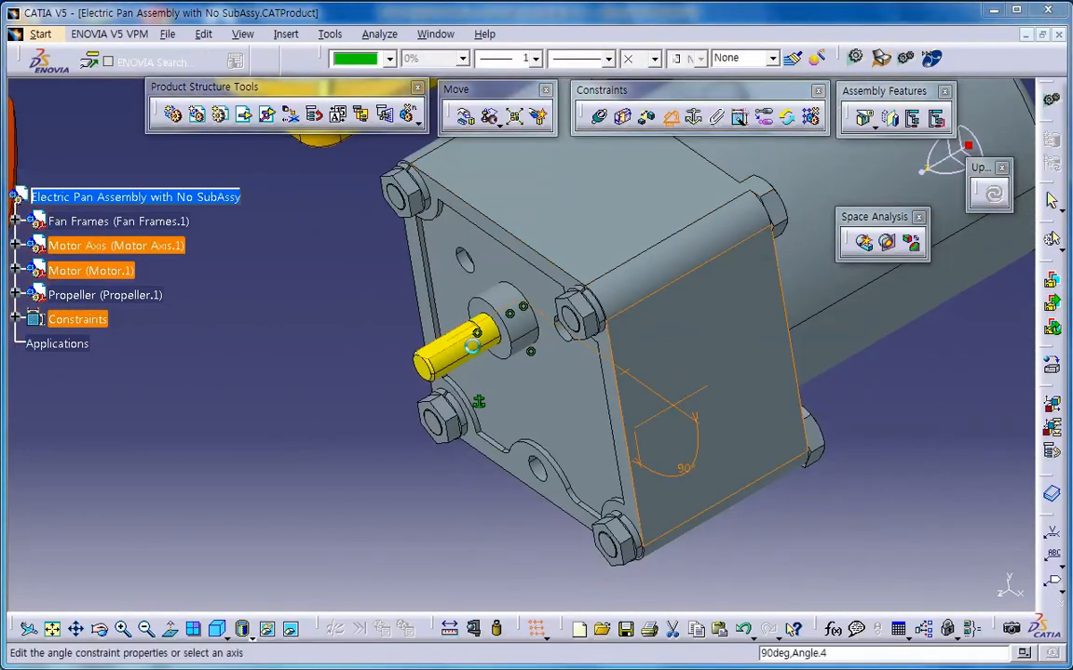
{"action": "left_click", "coordinate": [619, 414]}
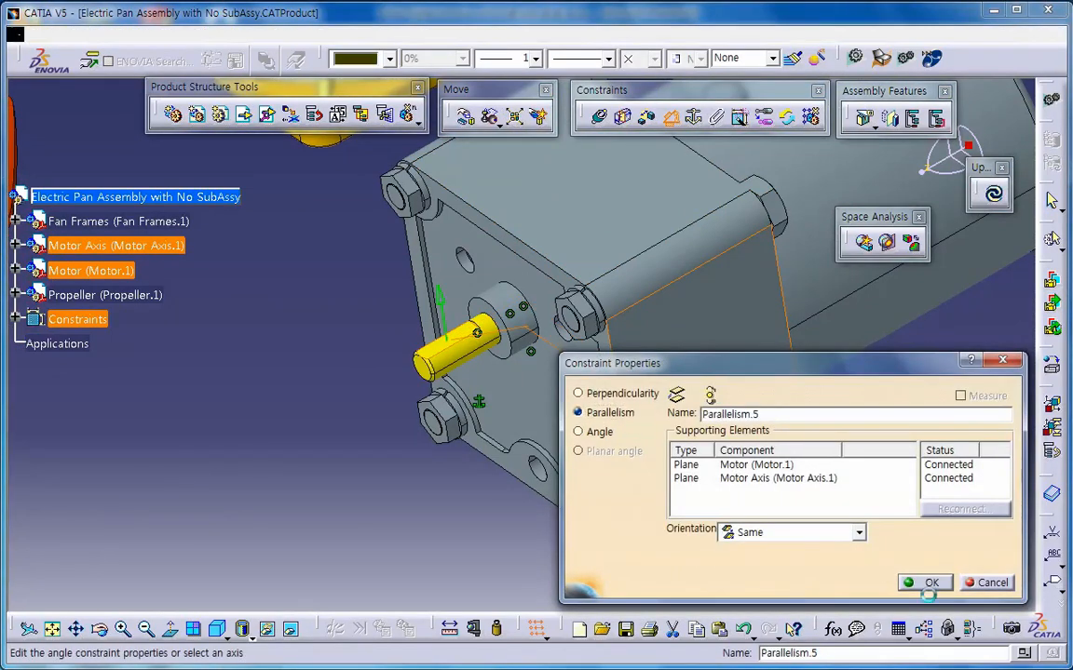
{"action": "left_click", "coordinate": [931, 583]}
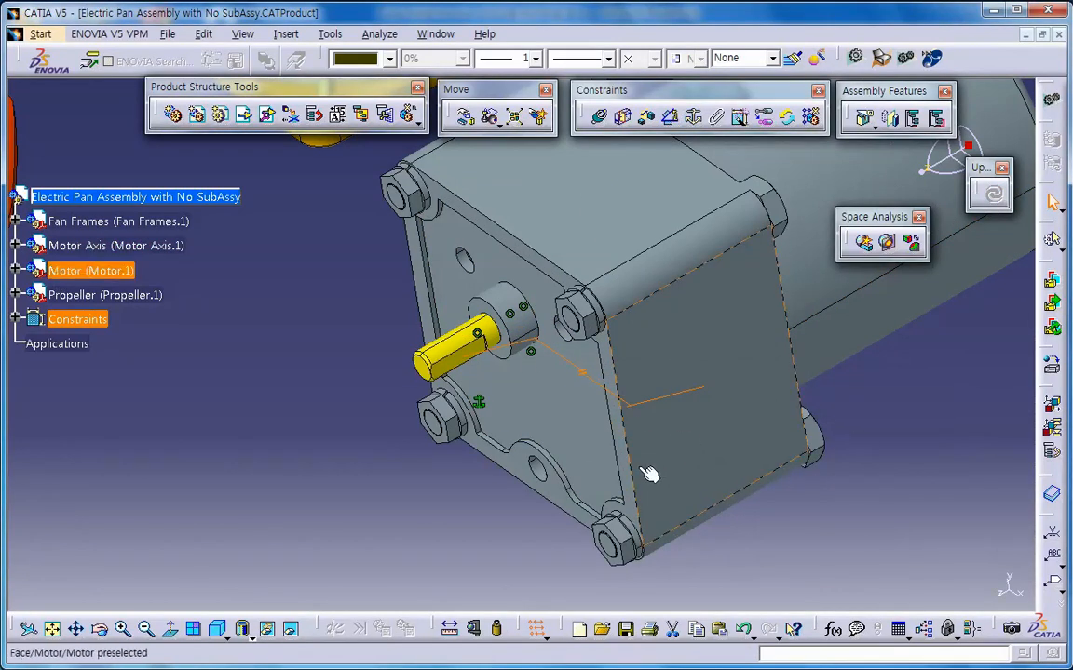
{"action": "left_click", "coordinate": [324, 458]}
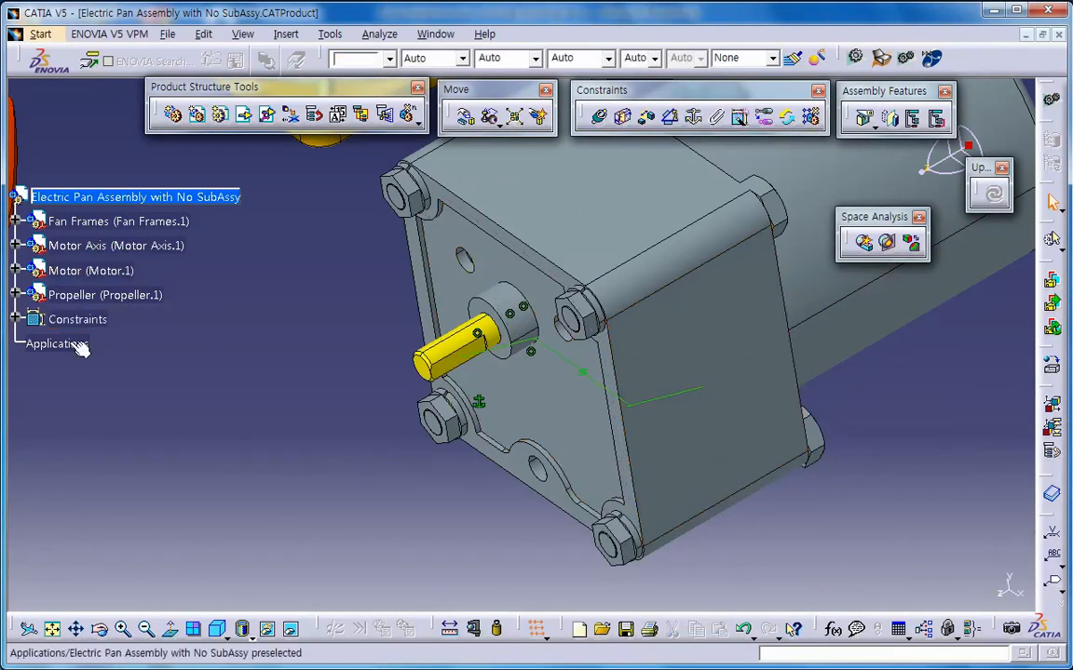
- Set the orientation of the parallelism constraint between Motor and Motor Axis to Opposite, and update the assembly
{"action": "left_click", "coordinate": [15, 318]}
{"action": "double_click", "coordinate": [82, 419]}
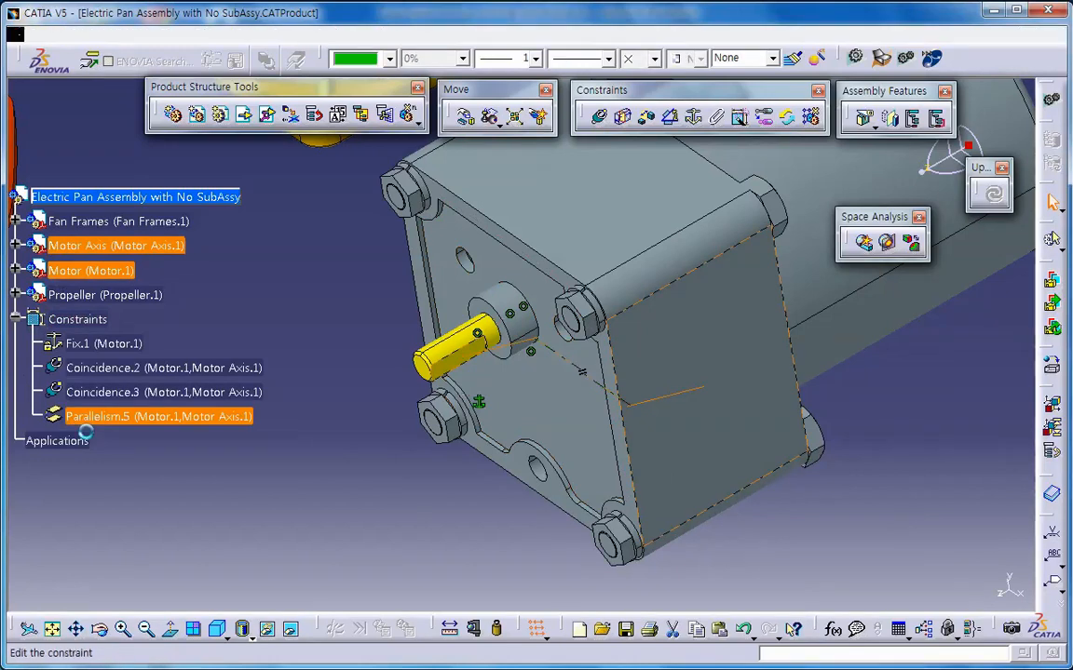
{"action": "left_click", "coordinate": [991, 563]}
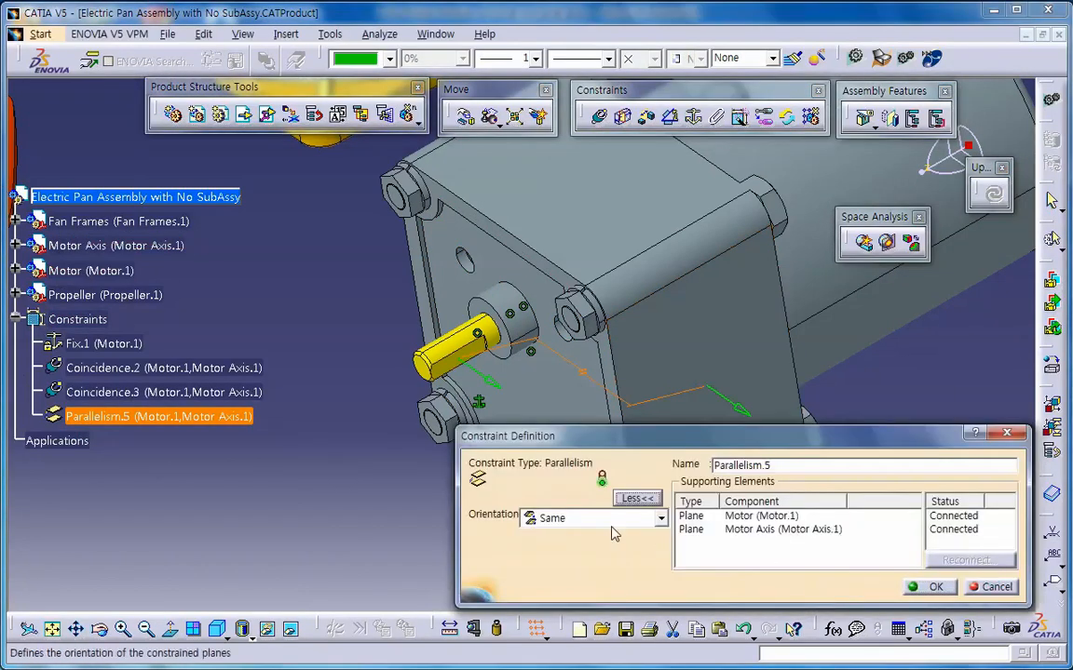
{"action": "left_click", "coordinate": [605, 519]}
{"action": "left_click", "coordinate": [559, 569]}
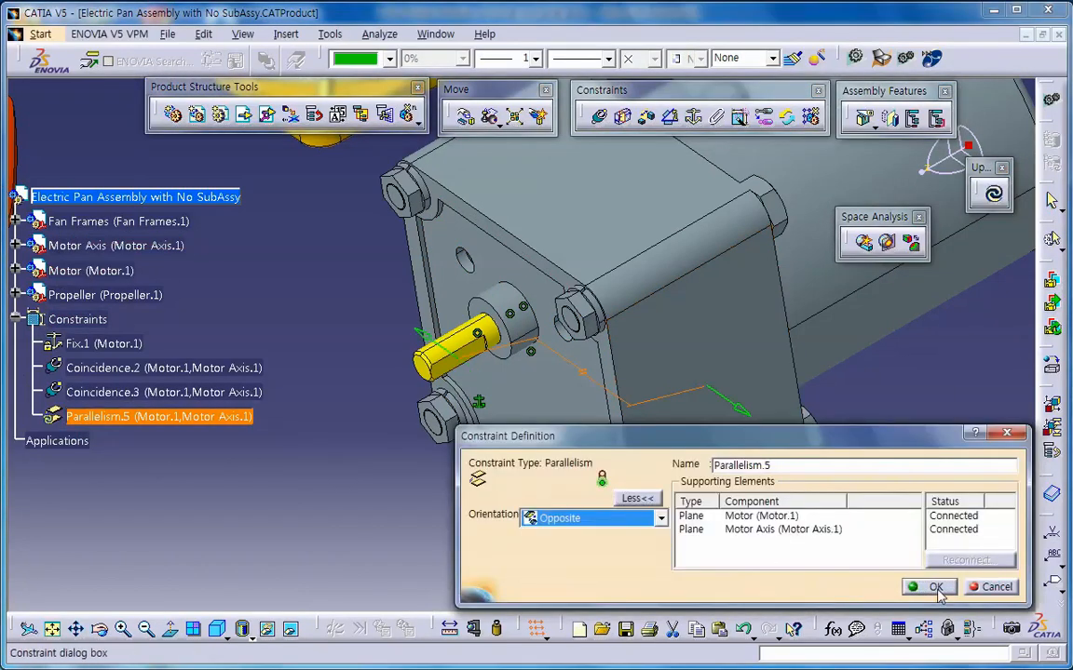
{"action": "left_click", "coordinate": [936, 588]}
{"action": "left_click", "coordinate": [930, 467]}
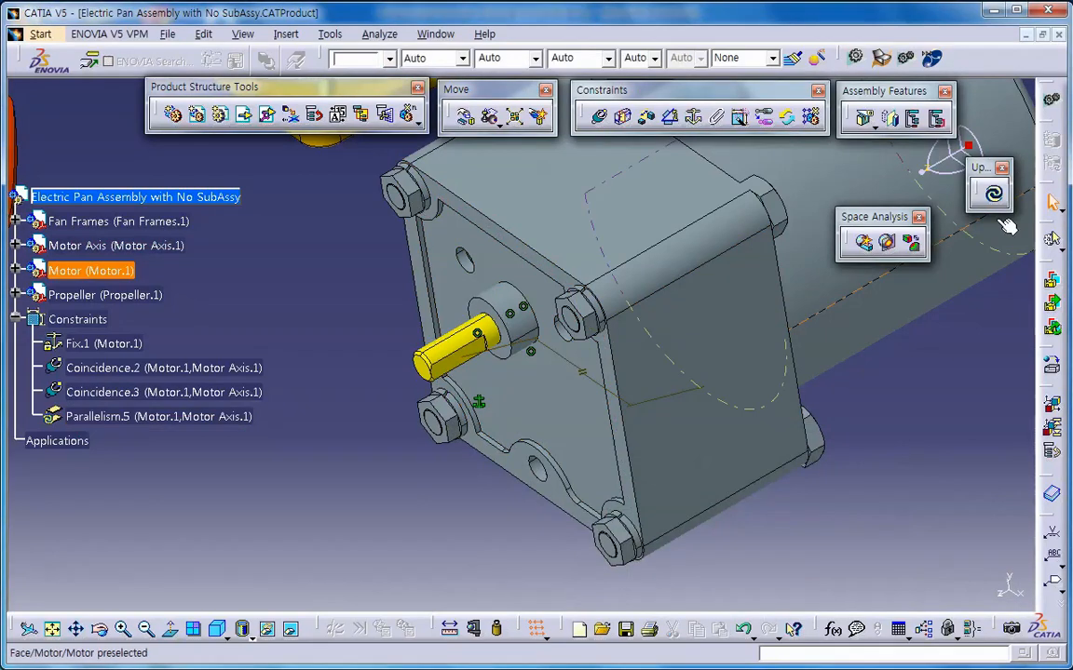
{"action": "left_click", "coordinate": [994, 194]}
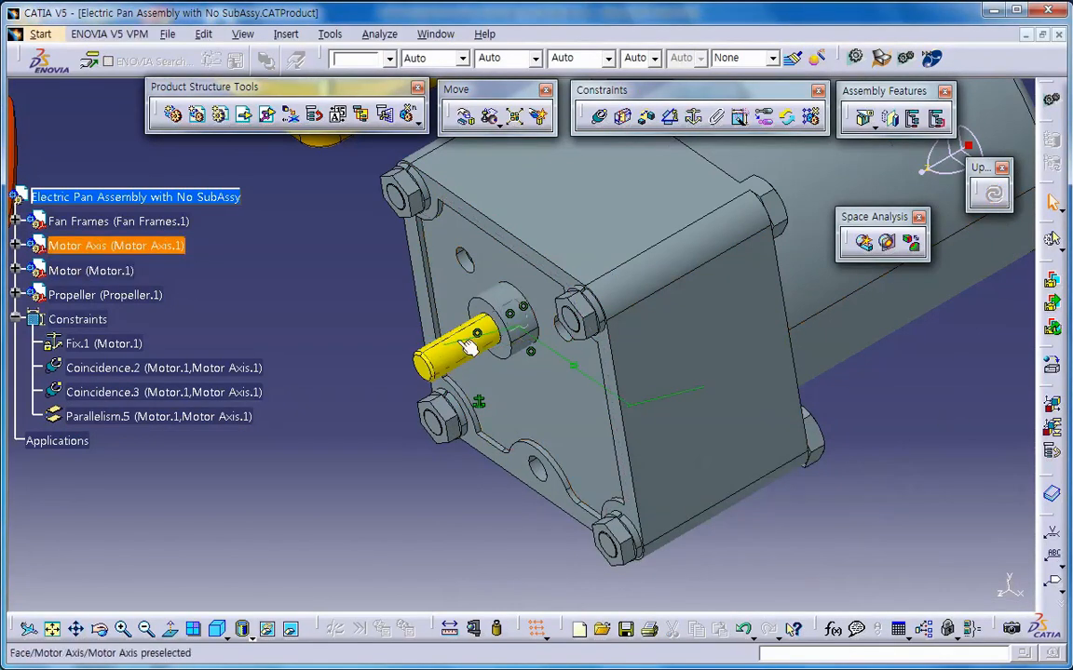
- Restore the orientation of the motor and Motor Axis parallelism constraint to Same
{"action": "double_click", "coordinate": [246, 417]}
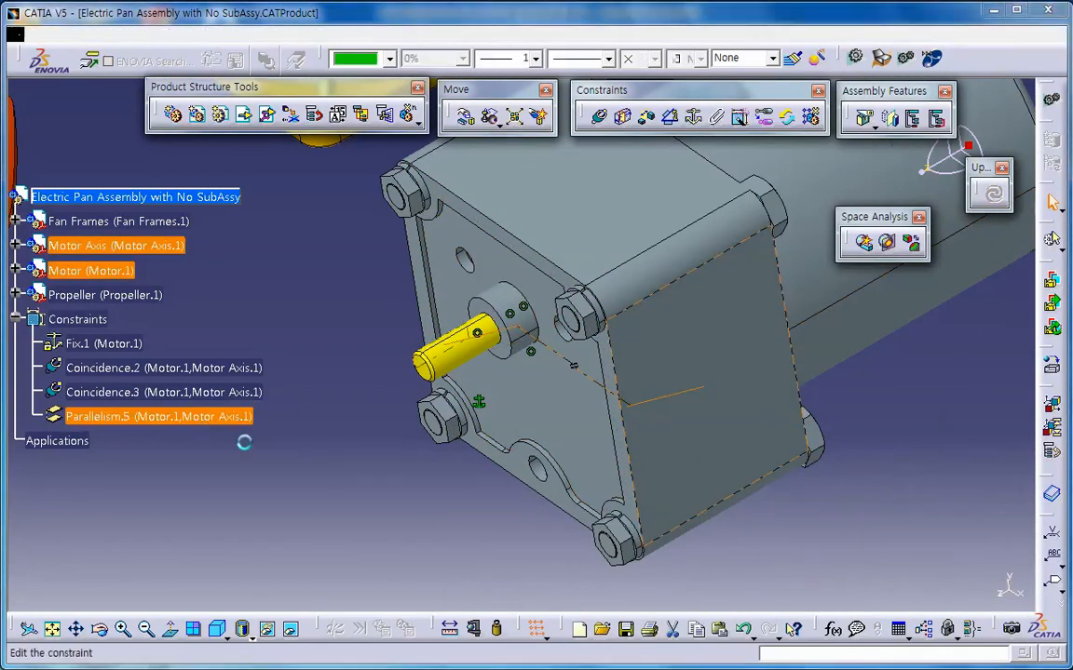
{"action": "left_click", "coordinate": [991, 563]}
{"action": "left_click", "coordinate": [659, 517]}
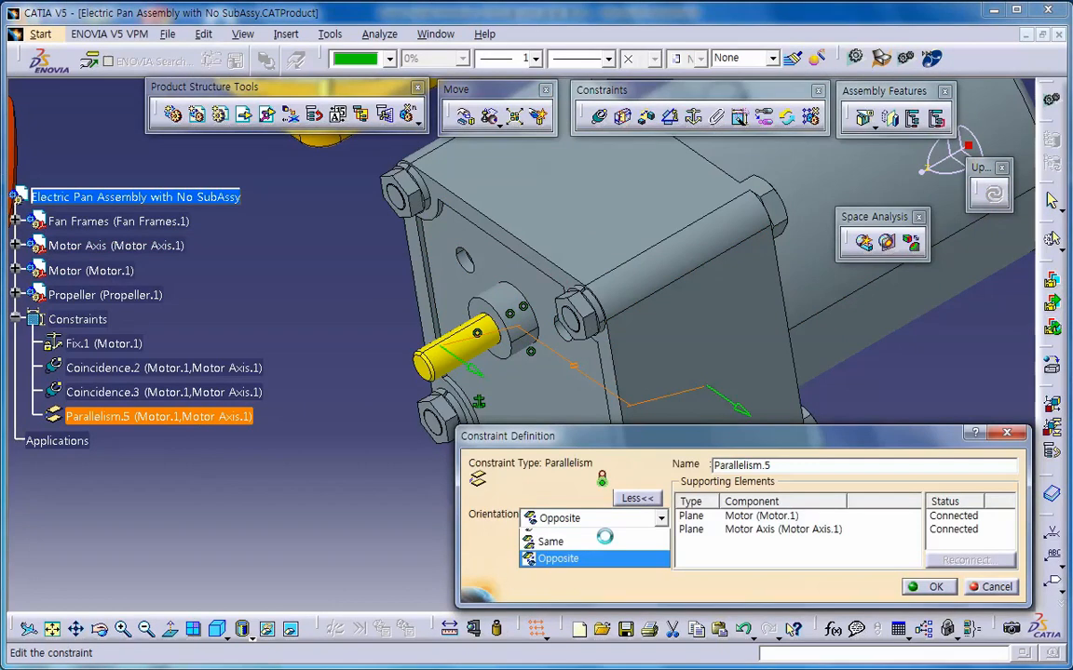
{"action": "left_click", "coordinate": [555, 550]}
{"action": "left_click", "coordinate": [930, 587]}
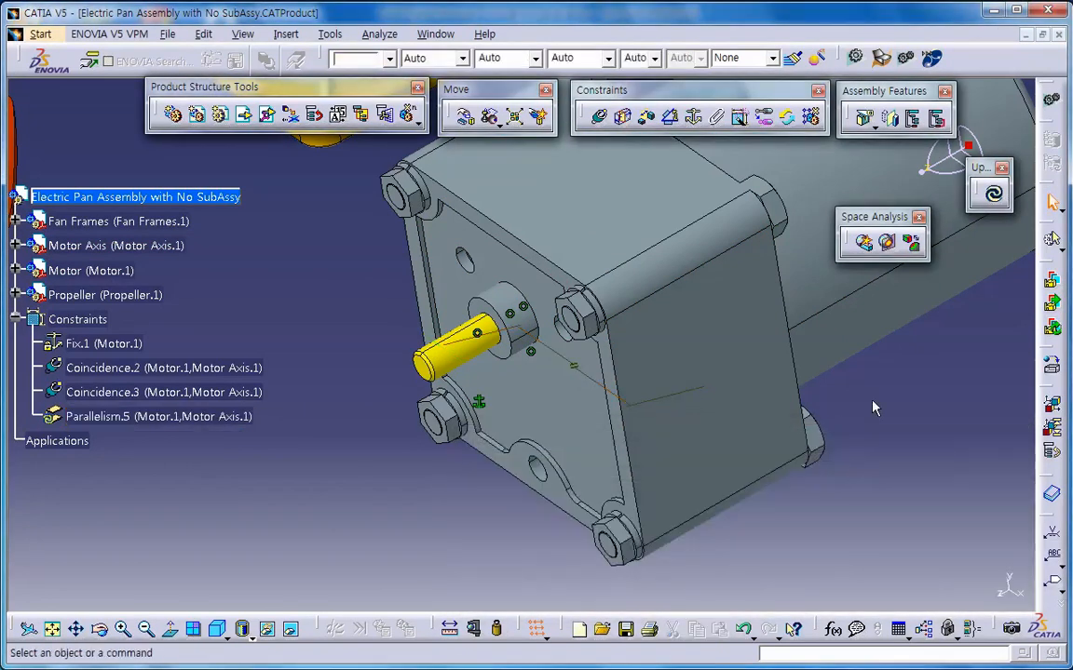
- Set the compass to snap automatically to the selected object and try it on the frame, propeller and motor
{"action": "middle_click_drag", "start_coordinate": [704, 385], "coordinate": [752, 500]}
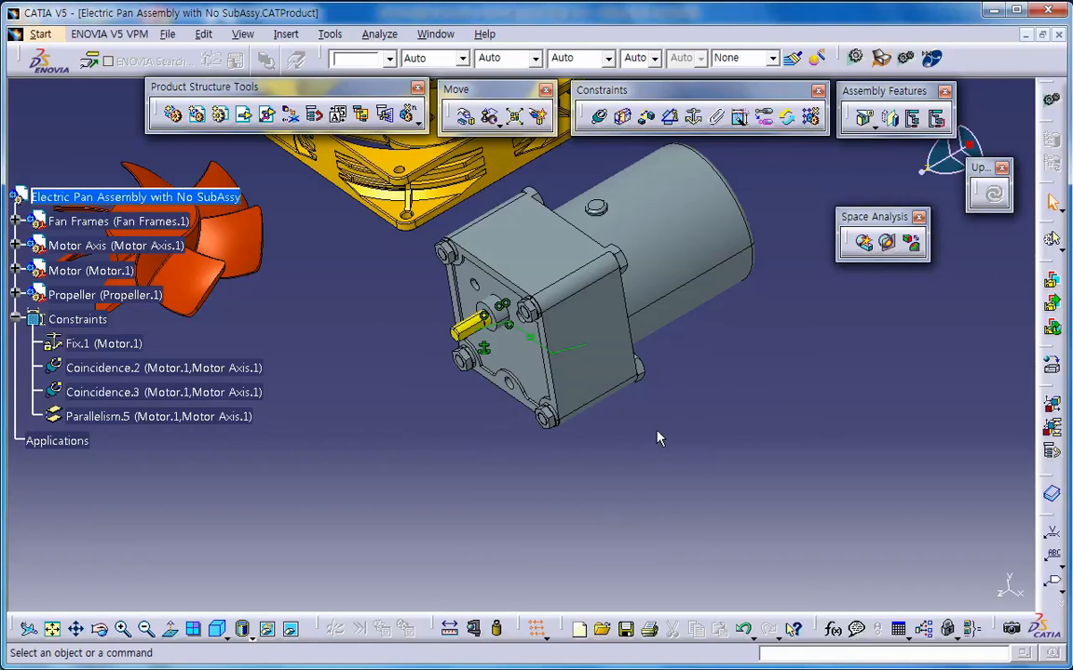
{"action": "middle_click_drag", "start_coordinate": [657, 437], "coordinate": [507, 410]}
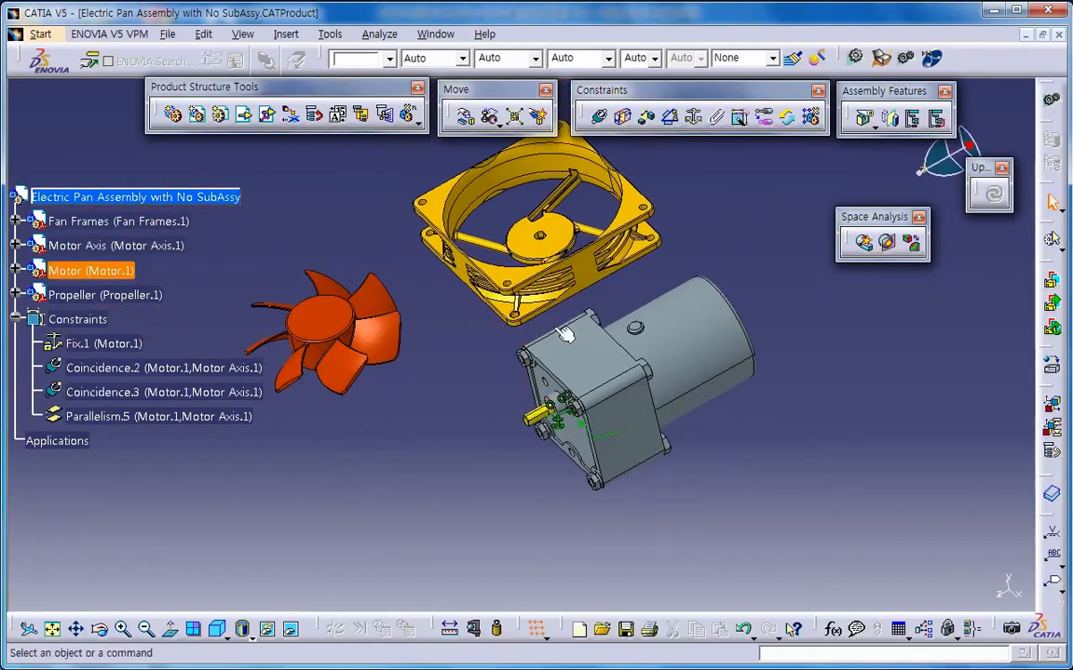
{"action": "left_click_drag", "start_coordinate": [888, 220], "coordinate": [956, 262]}
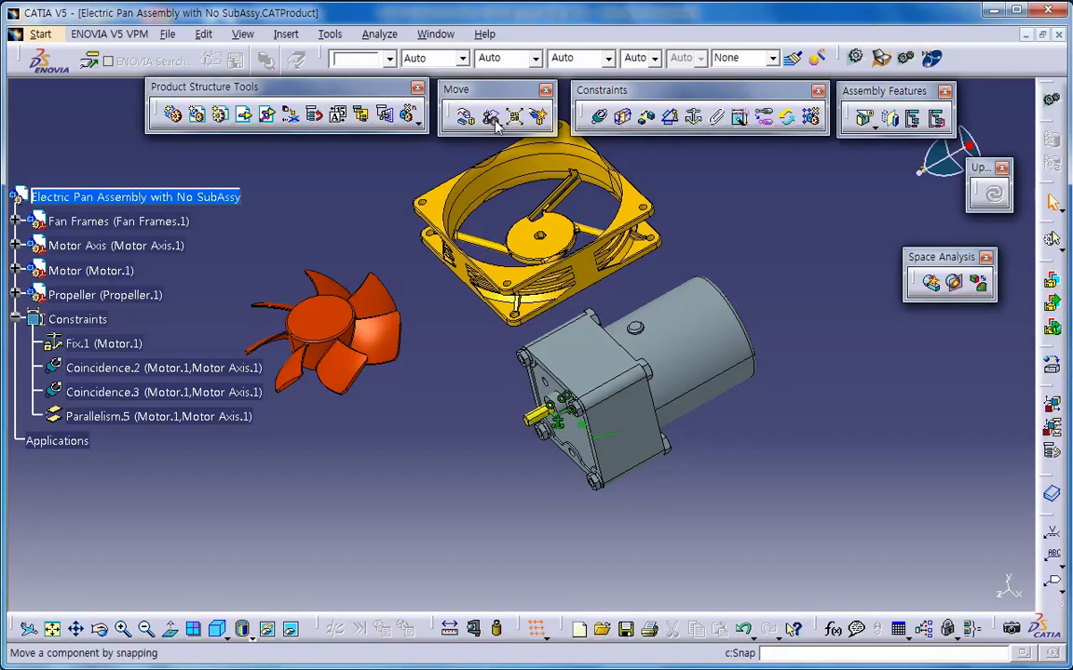
{"action": "right_click", "coordinate": [940, 175]}
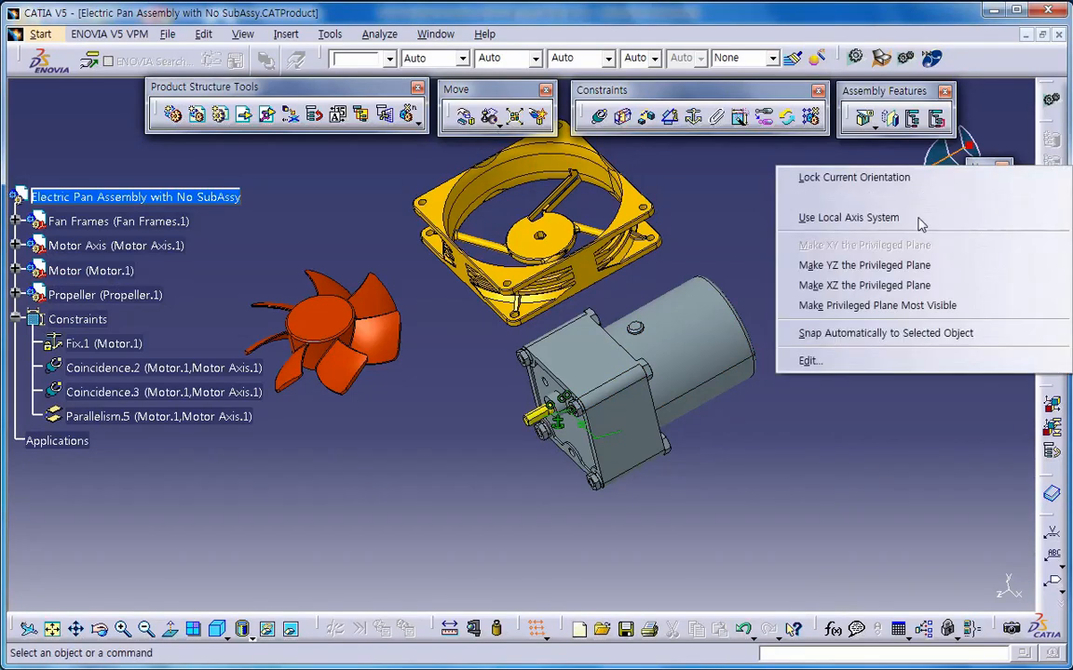
{"action": "left_click", "coordinate": [886, 335]}
{"action": "left_click", "coordinate": [521, 231]}
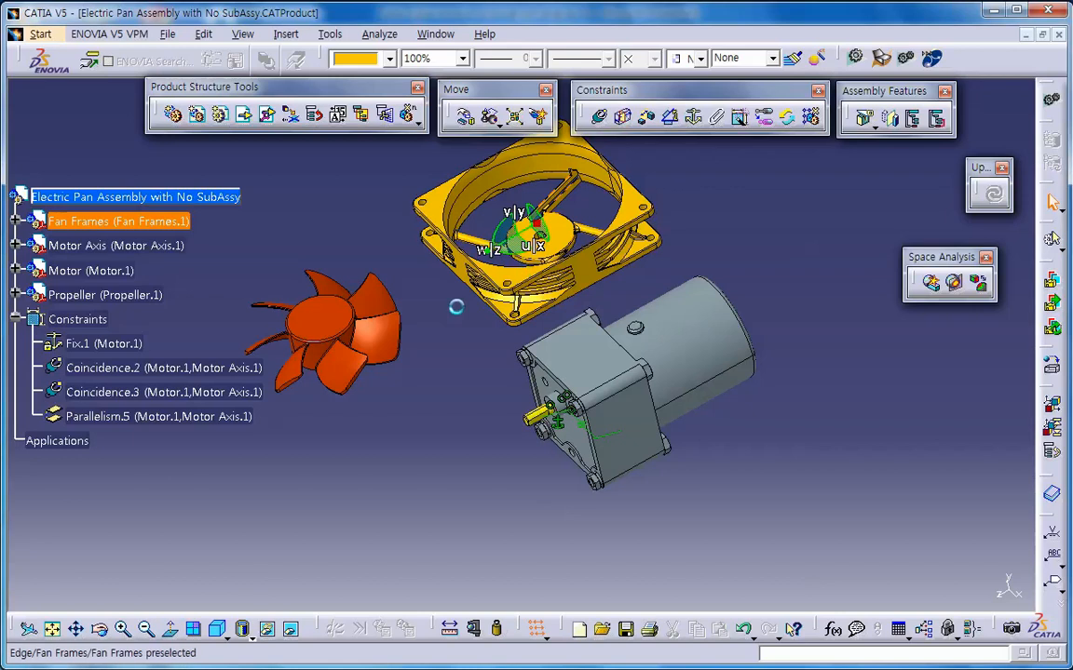
{"action": "left_click", "coordinate": [351, 335]}
{"action": "left_click", "coordinate": [596, 377]}
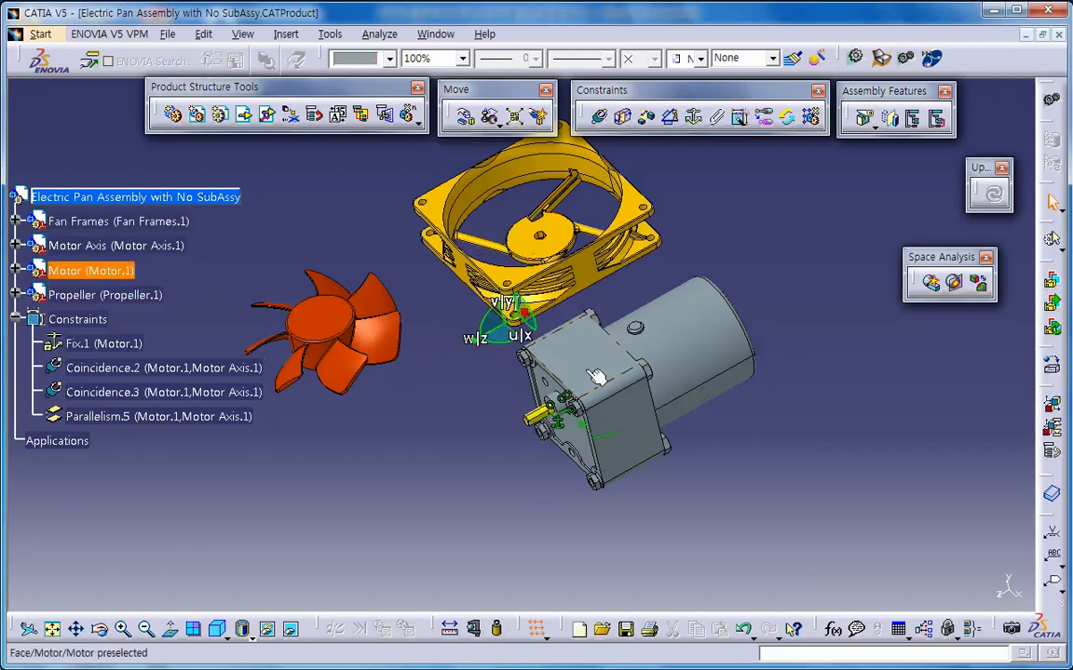
- Move and rotate the Fan Frames with the compass so it stands upright in front of the motor shaft
{"action": "left_click", "coordinate": [559, 260]}
{"action": "left_click_drag", "start_coordinate": [528, 244], "coordinate": [376, 584]}
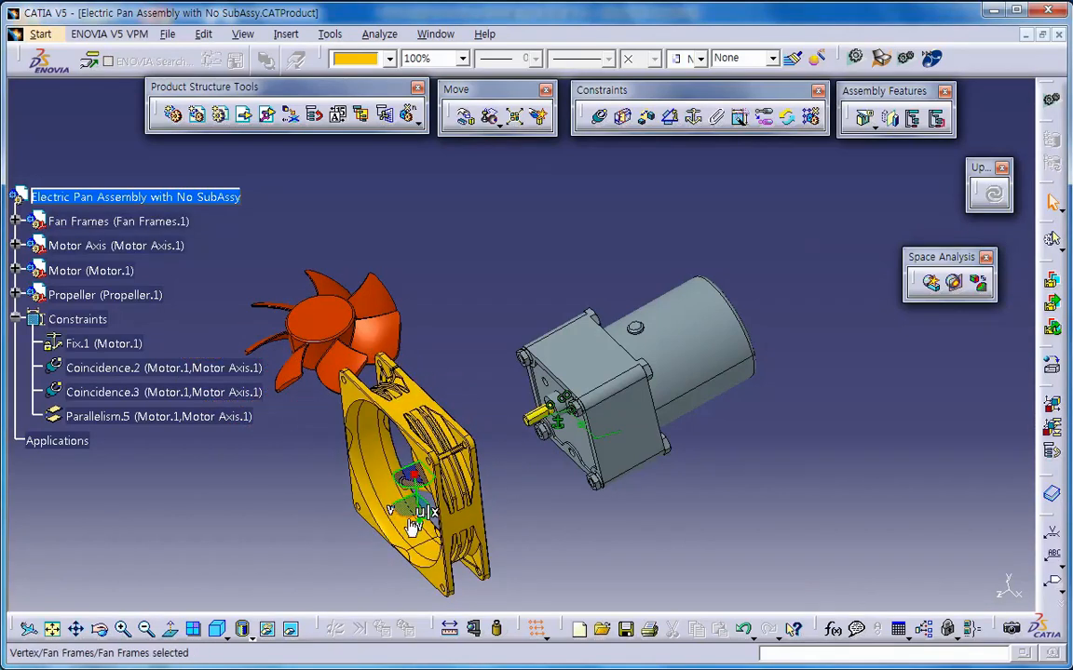
{"action": "mouse_move", "coordinate": [371, 482]}
{"action": "left_mouse_down"}
{"action": "mouse_move", "coordinate": [375, 517]}
{"action": "mouse_move", "coordinate": [402, 514]}
{"action": "mouse_move", "coordinate": [407, 492]}
{"action": "mouse_move", "coordinate": [384, 489]}
{"action": "left_mouse_up"}
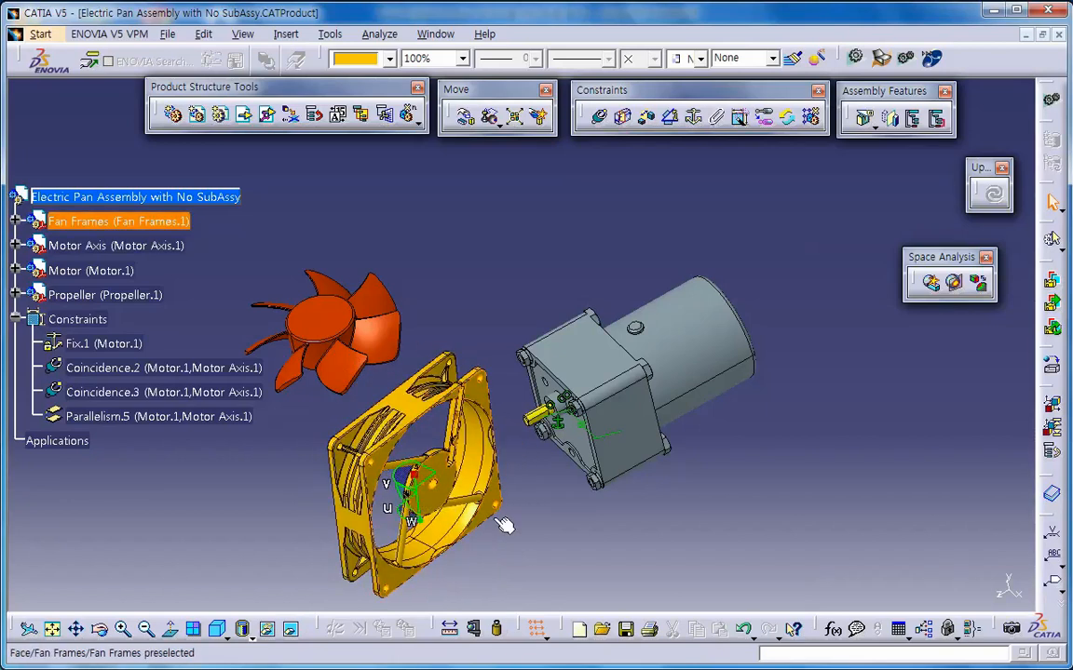
{"action": "middle_click_drag", "start_coordinate": [515, 513], "coordinate": [530, 366]}
{"action": "left_click", "coordinate": [519, 445]}
{"action": "middle_click", "coordinate": [518, 424]}
{"action": "left_click", "coordinate": [570, 447]}
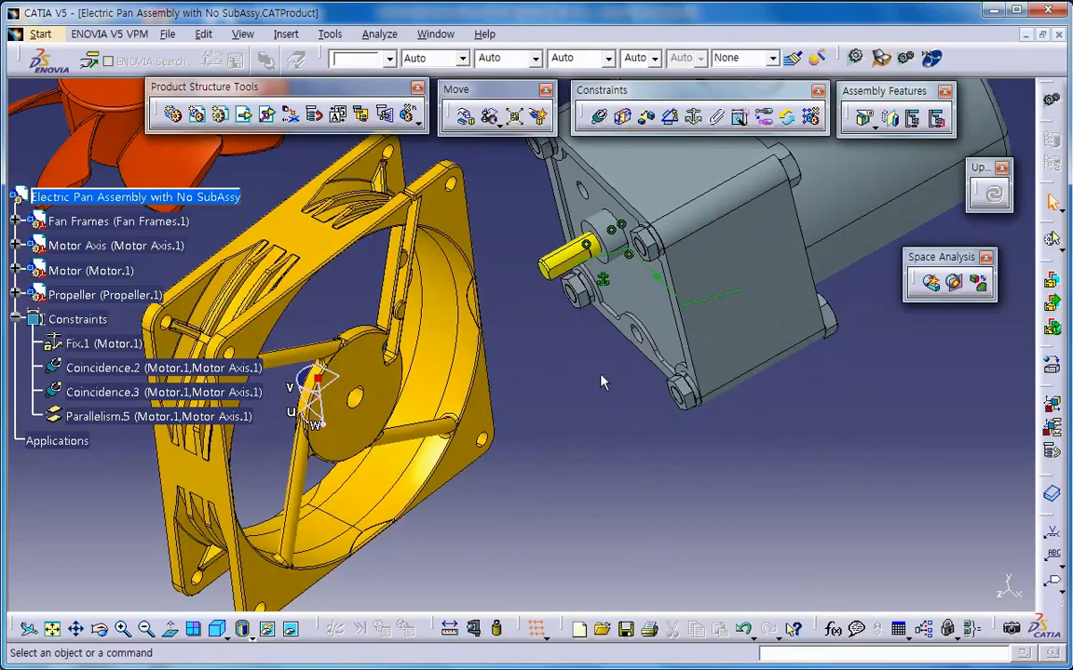
- Add a coincidence constraint between the Motor Axis's center axis and the axis of the Fan Frames' hub hole
{"action": "middle_click_drag", "start_coordinate": [599, 396], "coordinate": [624, 430]}
{"action": "left_click", "coordinate": [600, 119]}
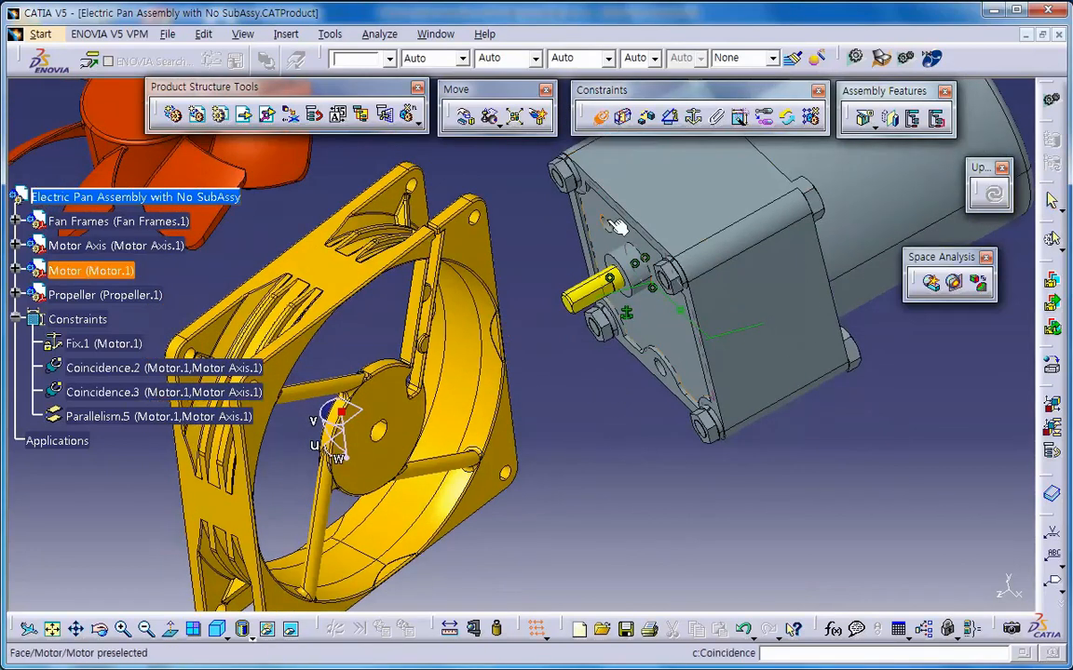
{"action": "middle_click_drag", "start_coordinate": [587, 295], "coordinate": [613, 292]}
{"action": "left_click", "coordinate": [608, 291]}
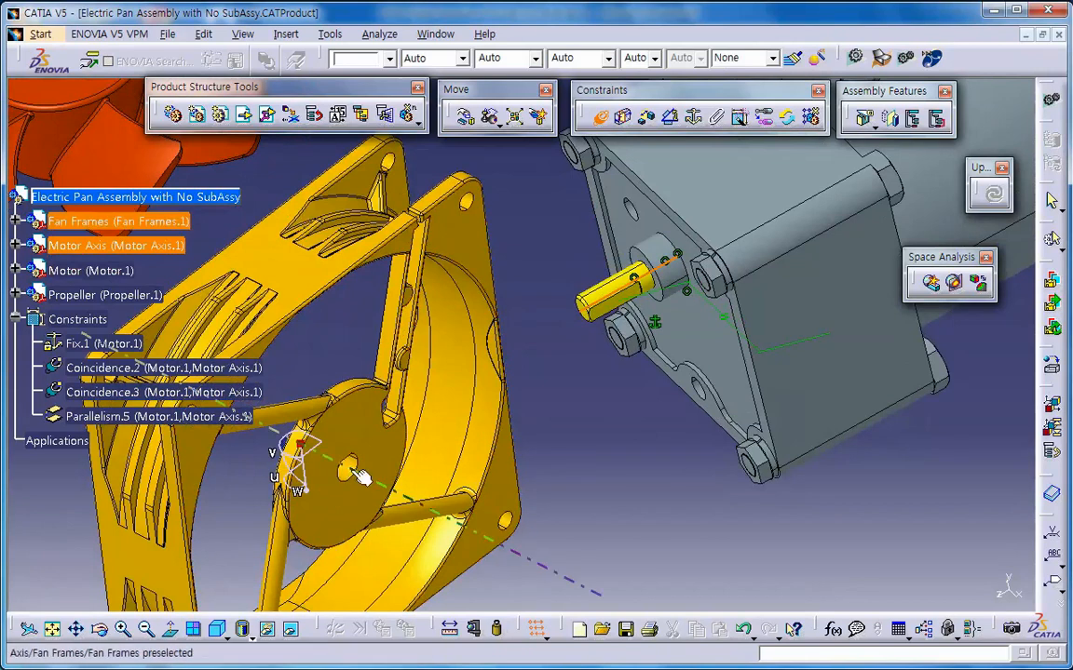
{"action": "left_click", "coordinate": [359, 477]}
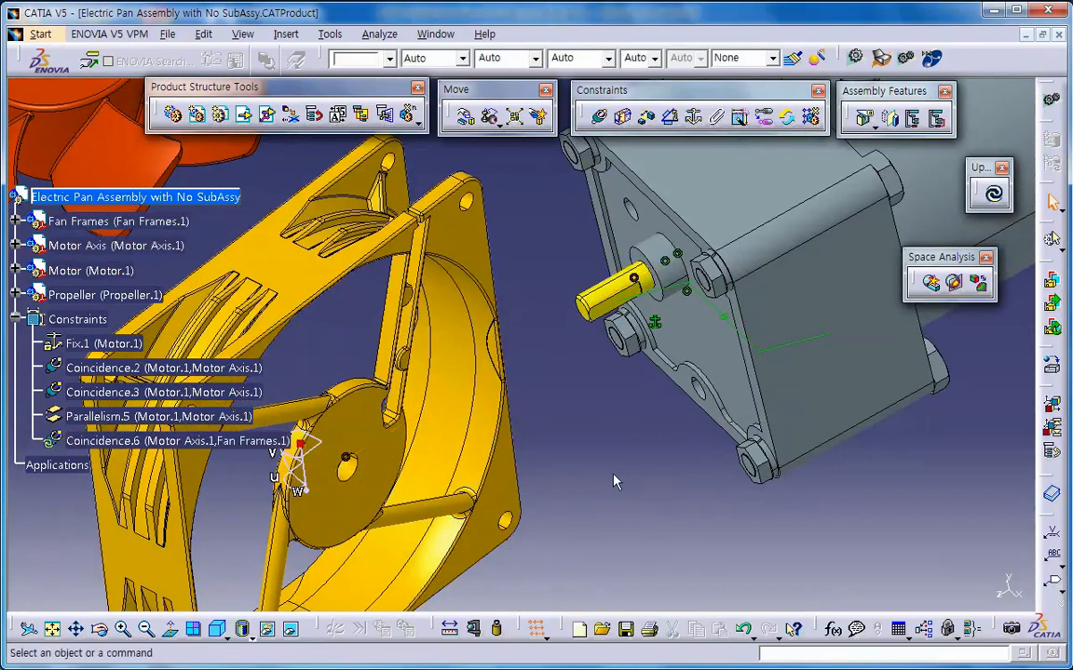
- Add a coincidence constraint between the Fan Frames' hub face and the motor's front boss face with Opposite orientation
{"action": "left_click", "coordinate": [601, 118]}
{"action": "middle_click_drag", "start_coordinate": [549, 322], "coordinate": [586, 299]}
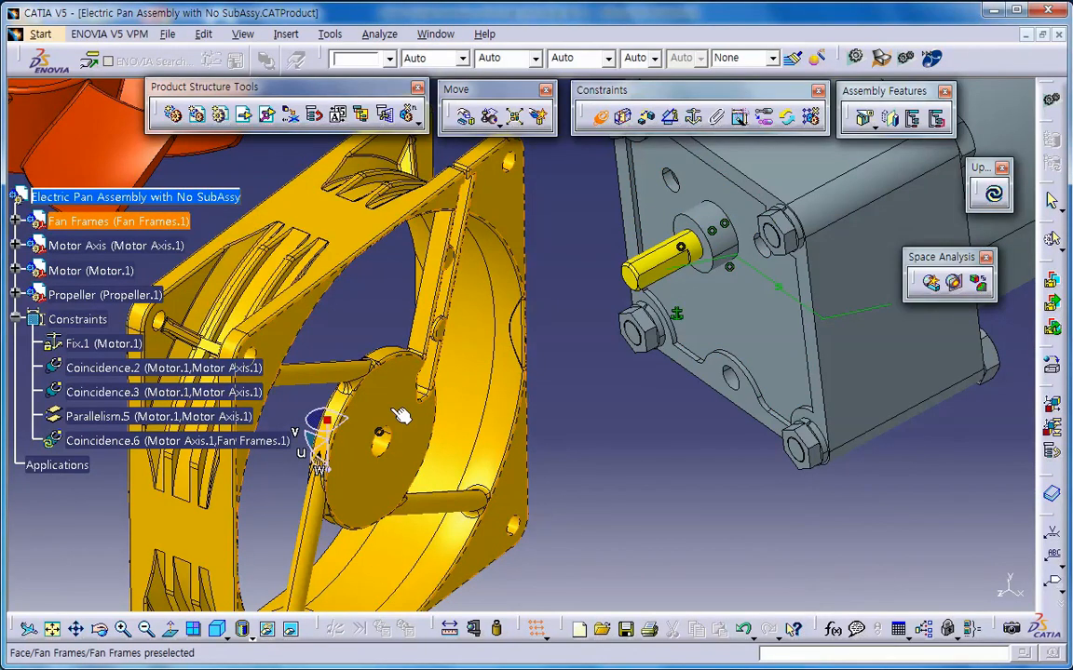
{"action": "left_click", "coordinate": [601, 118]}
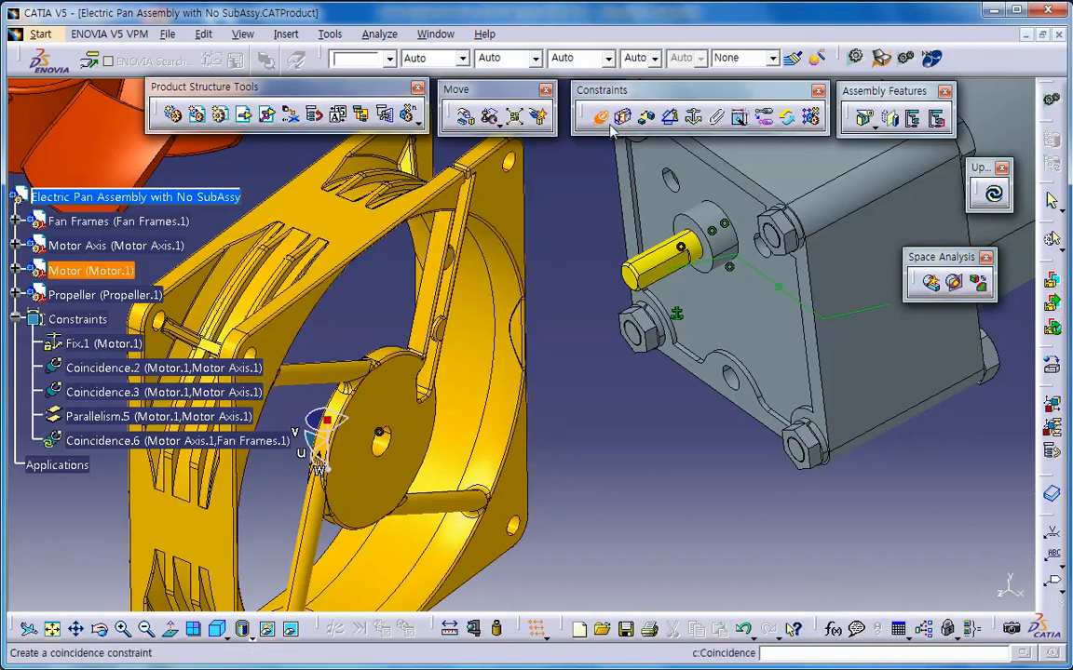
{"action": "left_click", "coordinate": [389, 401]}
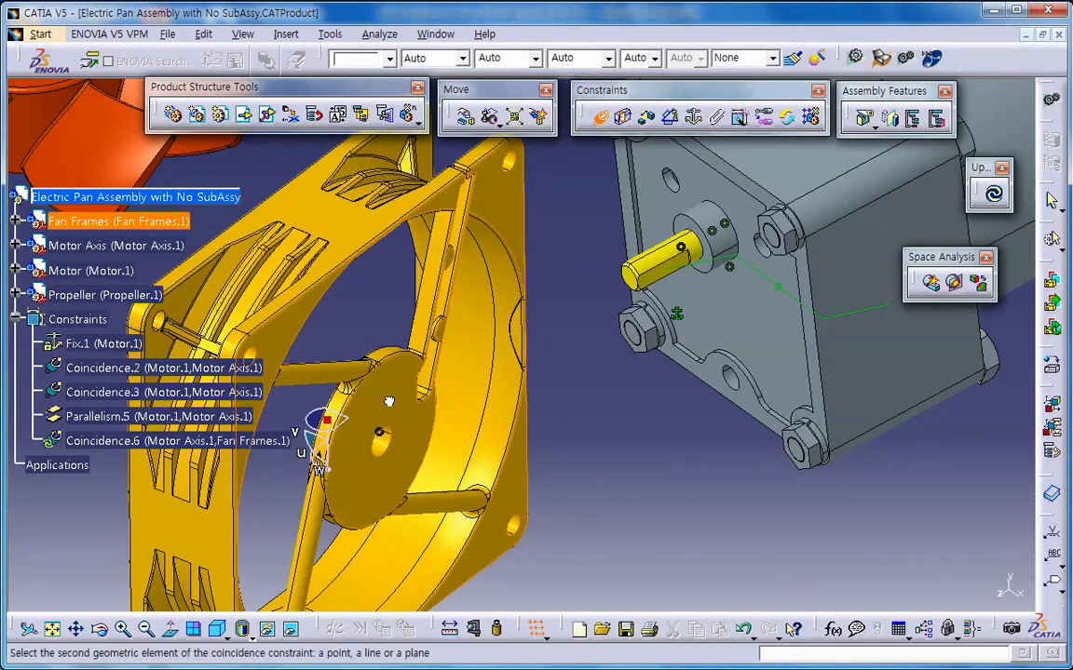
{"action": "middle_click_drag", "start_coordinate": [591, 346], "coordinate": [653, 268]}
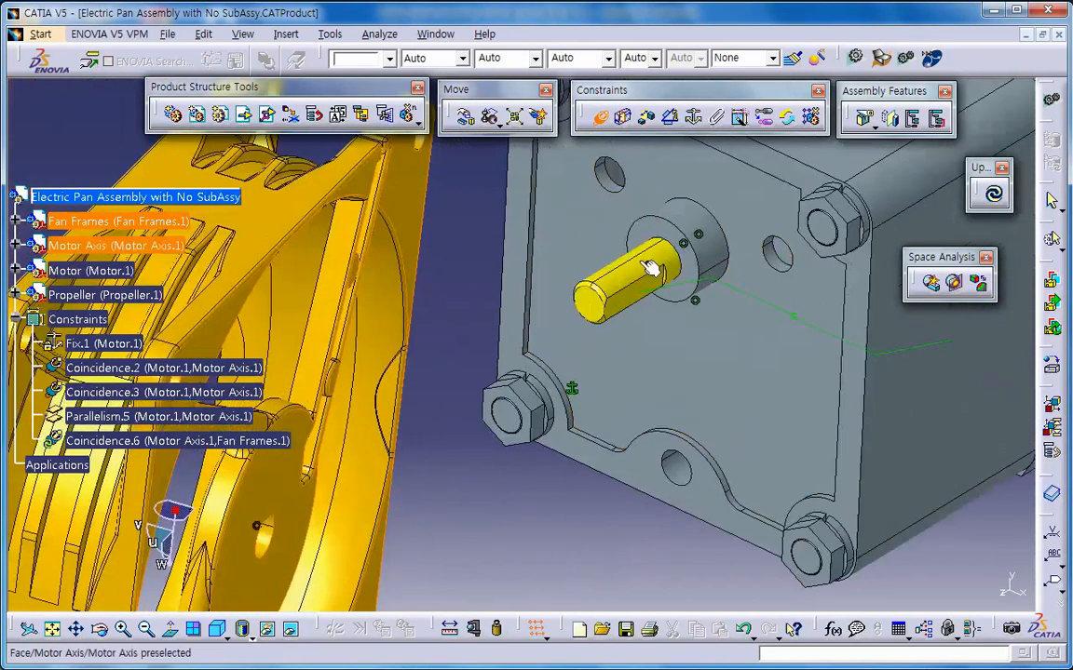
{"action": "left_click", "coordinate": [665, 240]}
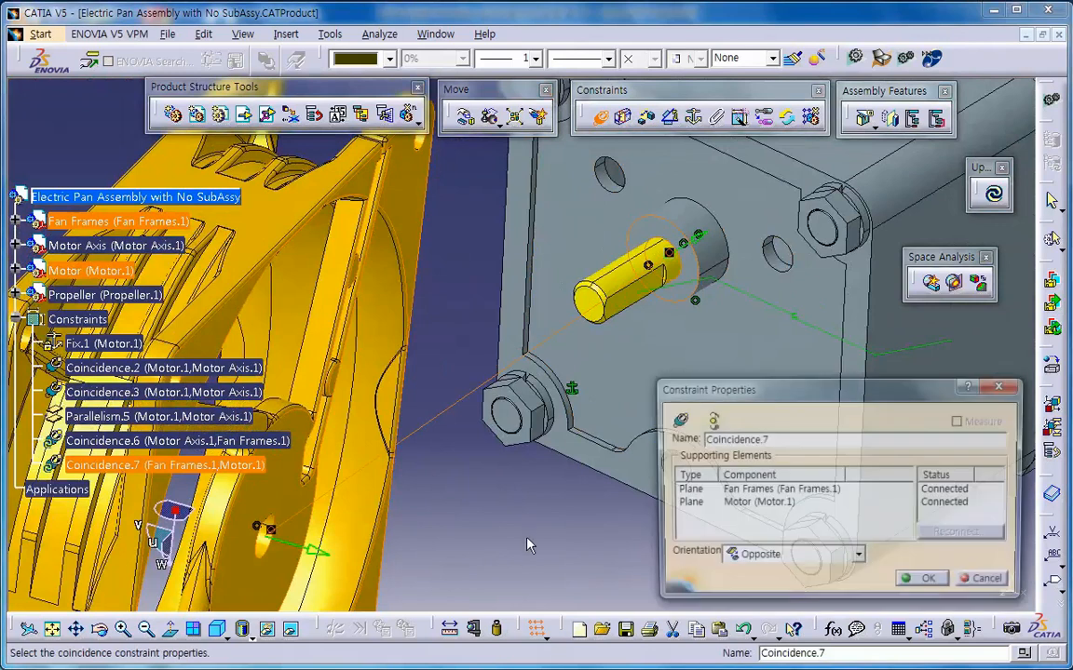
{"action": "left_click", "coordinate": [929, 583]}
- Add a coincidence constraint between the Motor Axis's flat face and the hub hole's flat with Same orientation, and update the assembly
{"action": "middle_click_drag", "start_coordinate": [565, 470], "coordinate": [583, 507]}
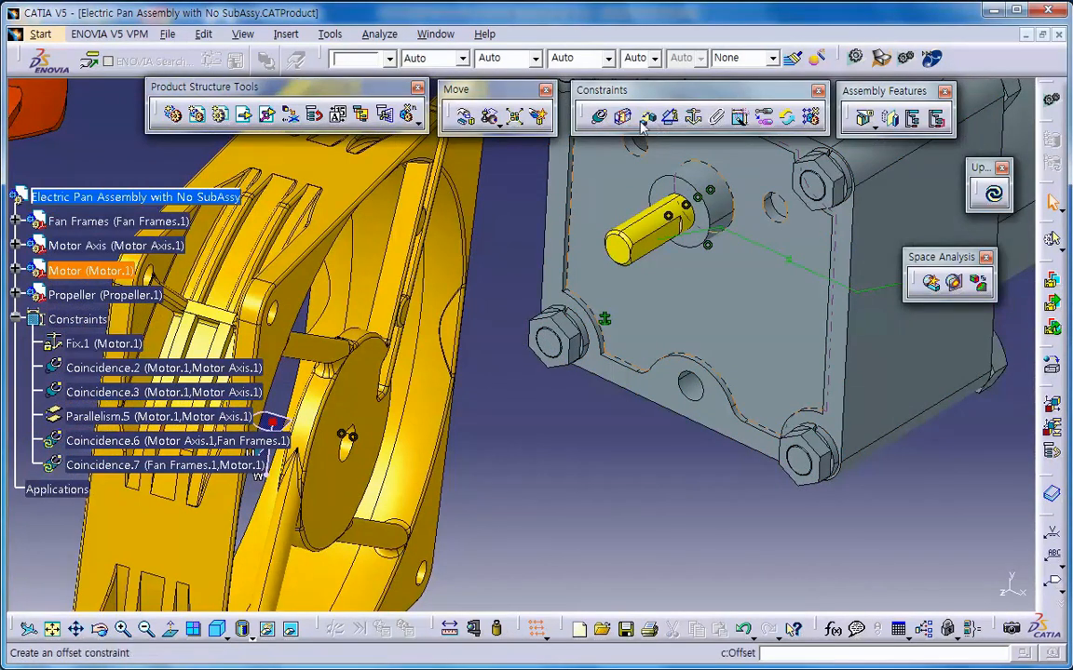
{"action": "left_click", "coordinate": [599, 119]}
{"action": "left_click", "coordinate": [591, 233]}
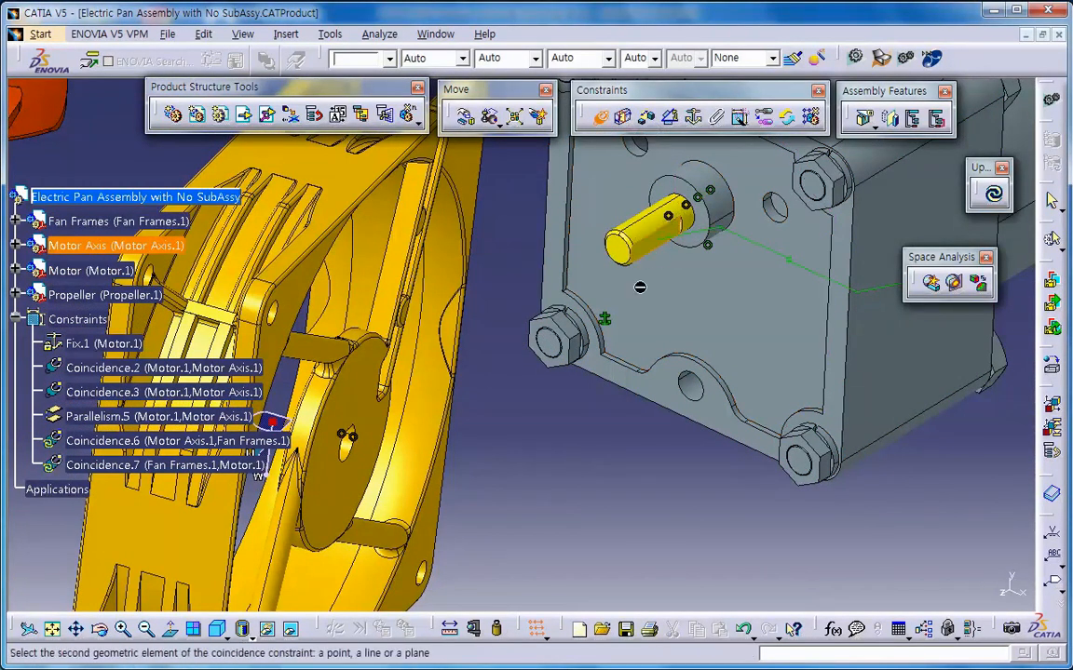
{"action": "middle_click_drag", "start_coordinate": [643, 357], "coordinate": [948, 317]}
{"action": "middle_click", "coordinate": [645, 435]}
{"action": "middle_click_drag", "start_coordinate": [644, 438], "coordinate": [484, 291]}
{"action": "middle_click_drag", "start_coordinate": [507, 330], "coordinate": [524, 284]}
{"action": "left_click", "coordinate": [534, 311]}
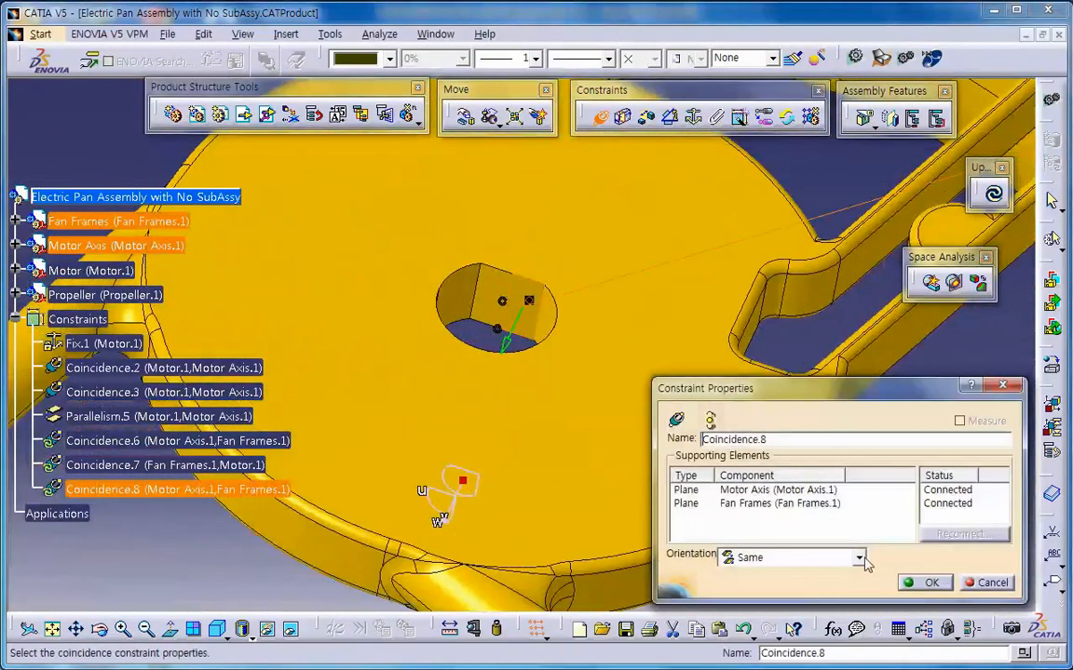
{"action": "left_click", "coordinate": [926, 582]}
{"action": "left_click", "coordinate": [993, 193]}
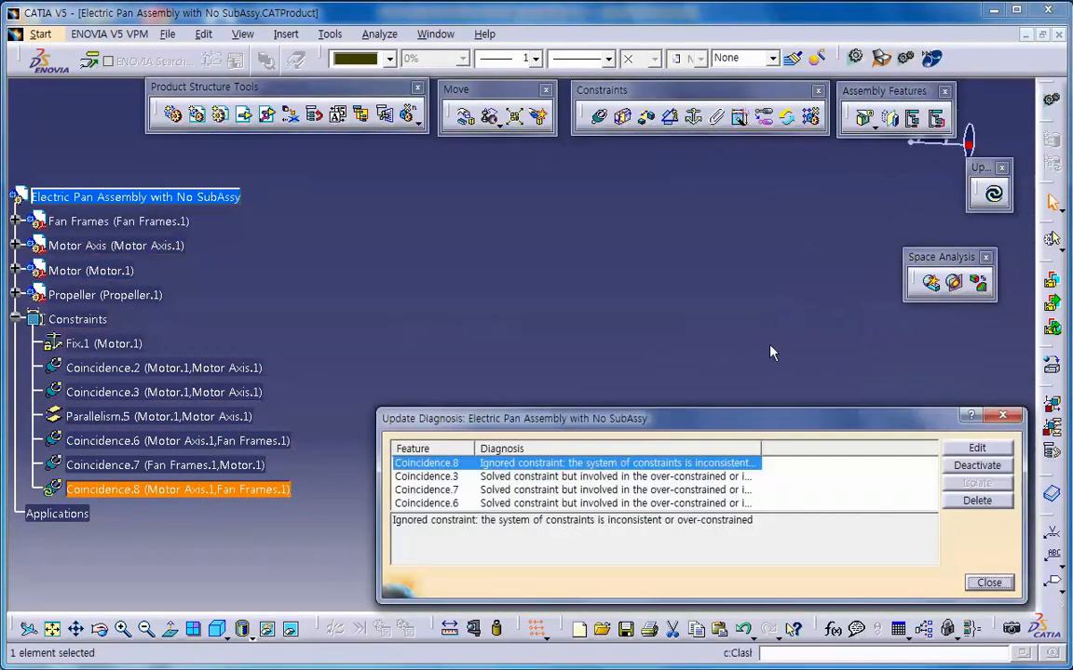
{"action": "left_click", "coordinate": [989, 582]}
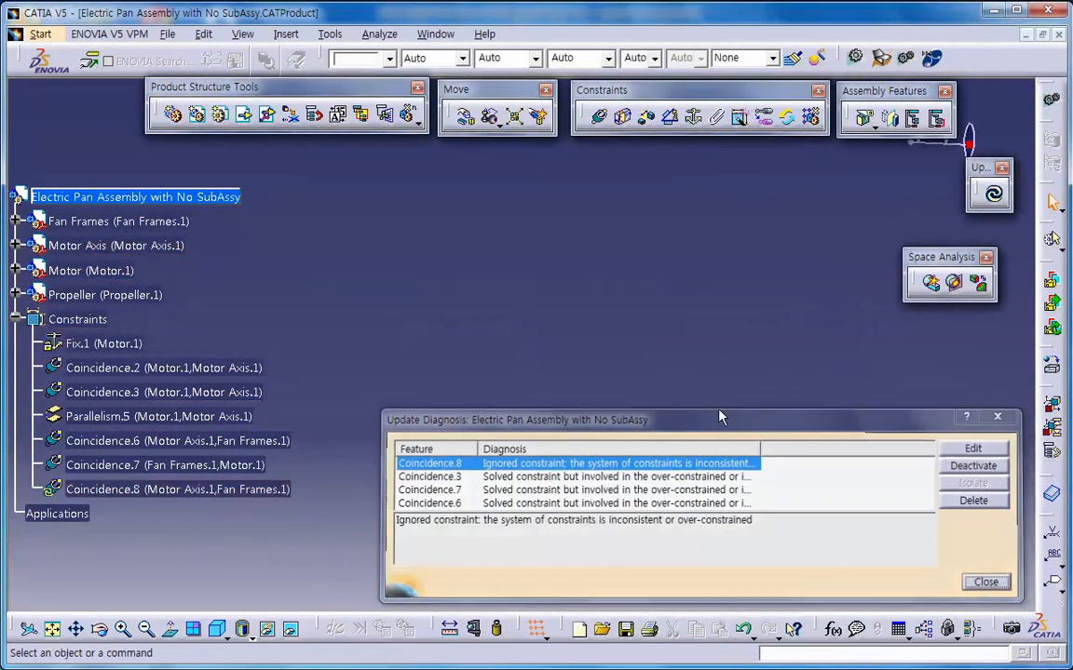
- Set the orientation of the flat-face coincidence between Motor Axis and Fan Frames to Opposite, and update the assembly
{"action": "middle_click_drag", "start_coordinate": [695, 502], "coordinate": [556, 437]}
{"action": "double_click", "coordinate": [261, 491]}
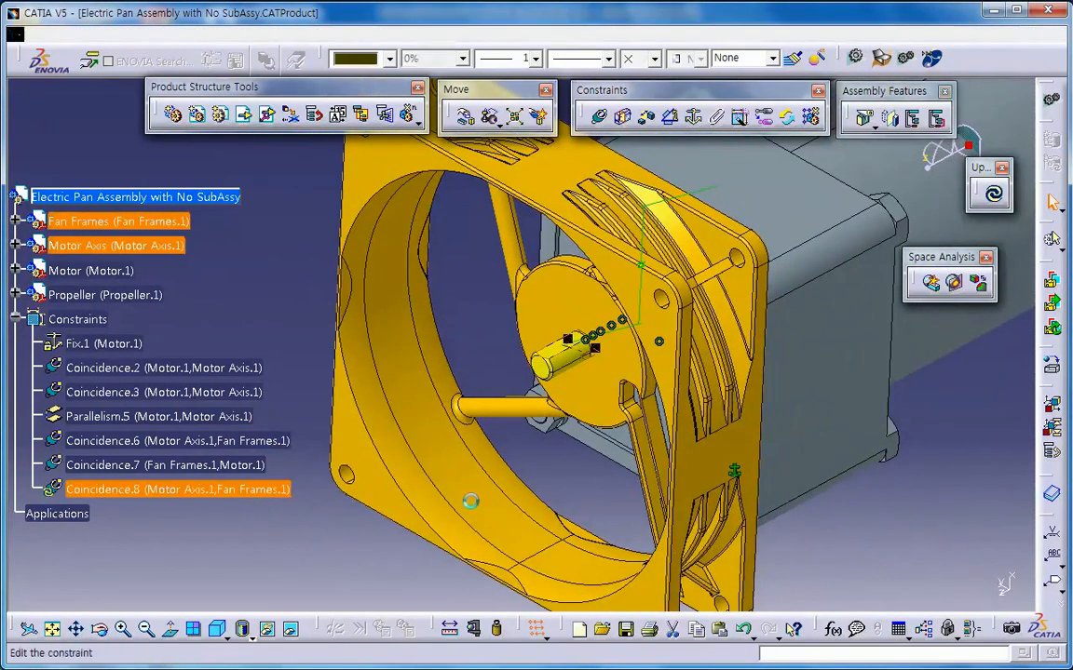
{"action": "left_click", "coordinate": [596, 519]}
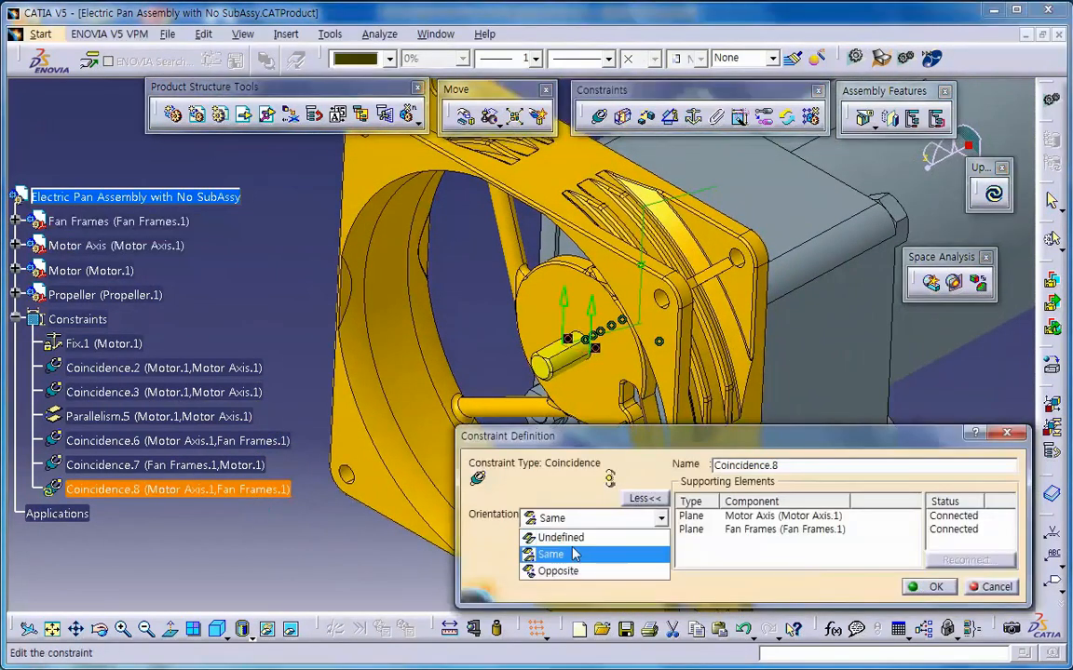
{"action": "left_click", "coordinate": [559, 570]}
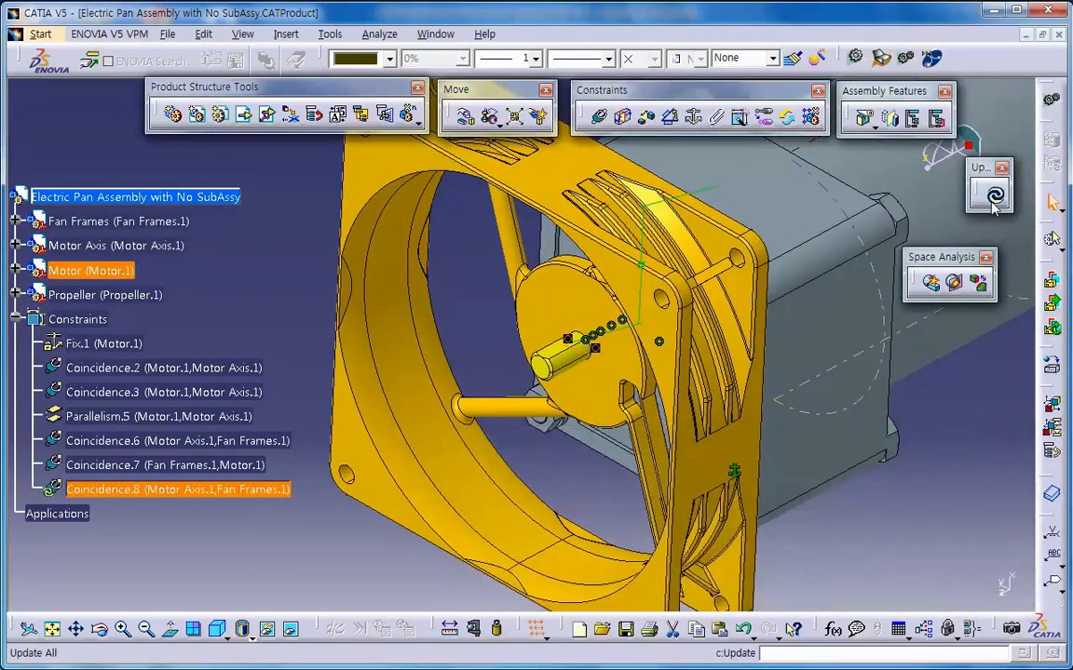
{"action": "left_click", "coordinate": [993, 194]}
{"action": "middle_click_drag", "start_coordinate": [578, 399], "coordinate": [521, 421]}
{"action": "left_click", "coordinate": [719, 485]}
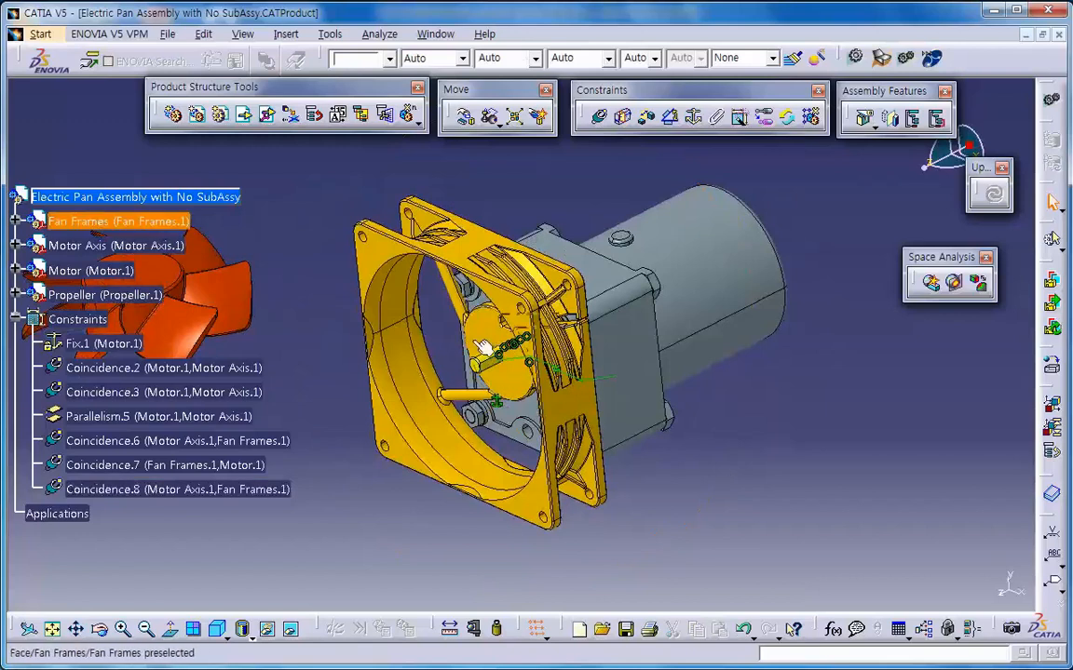
- Move and rotate the Propeller with the compass so its hub stands in front of the frame facing the shaft
{"action": "middle_click_drag", "start_coordinate": [516, 389], "coordinate": [598, 367]}
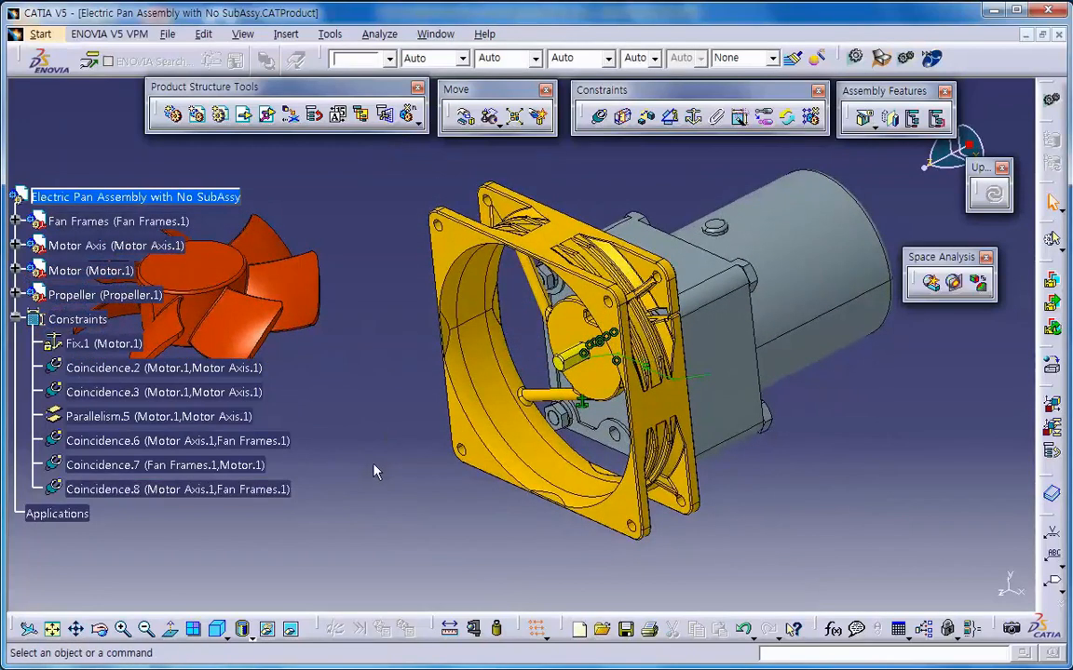
{"action": "middle_click_drag", "start_coordinate": [274, 328], "coordinate": [349, 347]}
{"action": "left_click", "coordinate": [291, 350]}
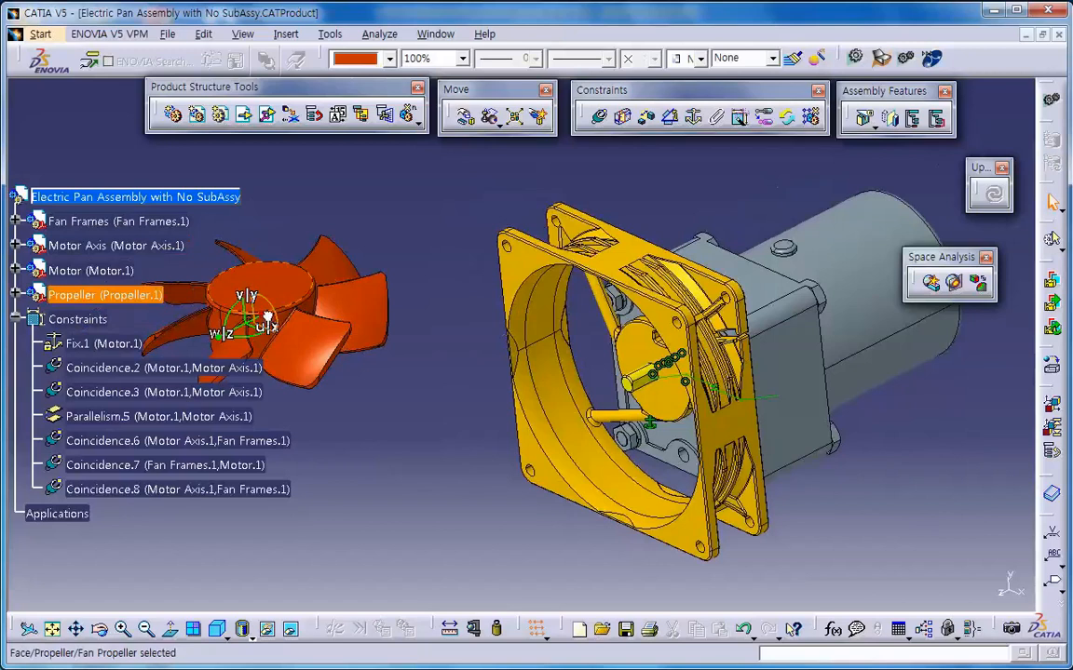
{"action": "left_click_drag", "start_coordinate": [268, 321], "coordinate": [414, 448]}
{"action": "mouse_move", "coordinate": [485, 496]}
{"action": "middle_mouse_down"}
{"action": "mouse_move", "coordinate": [481, 462]}
{"action": "mouse_move", "coordinate": [448, 463]}
{"action": "mouse_move", "coordinate": [483, 504]}
{"action": "middle_mouse_up"}
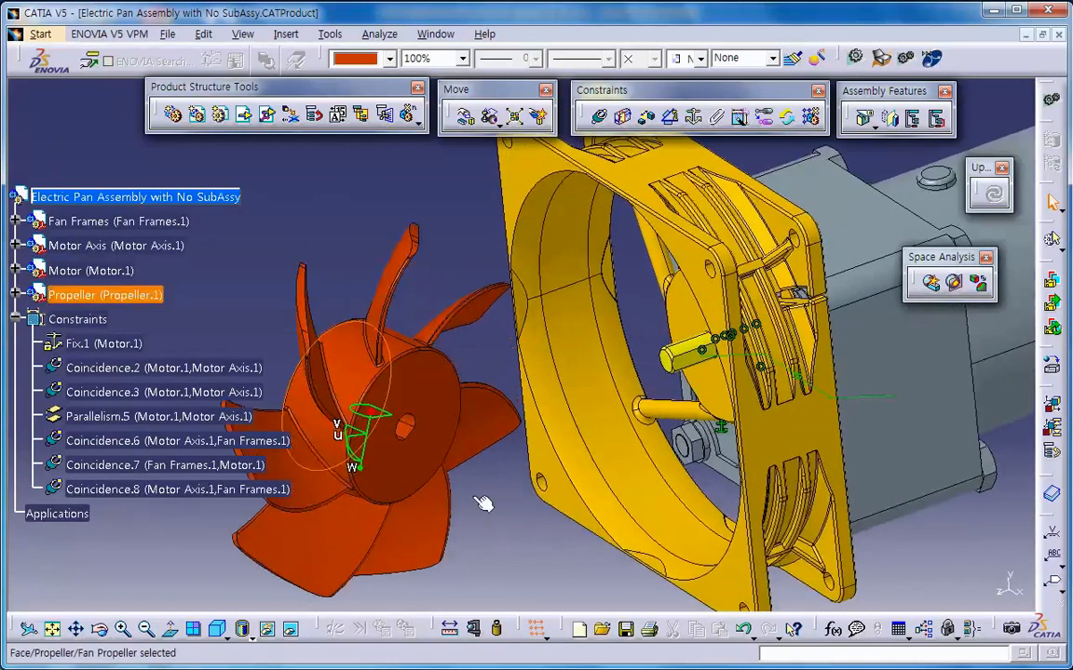
{"action": "left_click", "coordinate": [484, 503]}
- Add a coincidence constraint between the Motor Axis's center axis and the Propeller hub's axis
{"action": "left_click", "coordinate": [600, 118]}
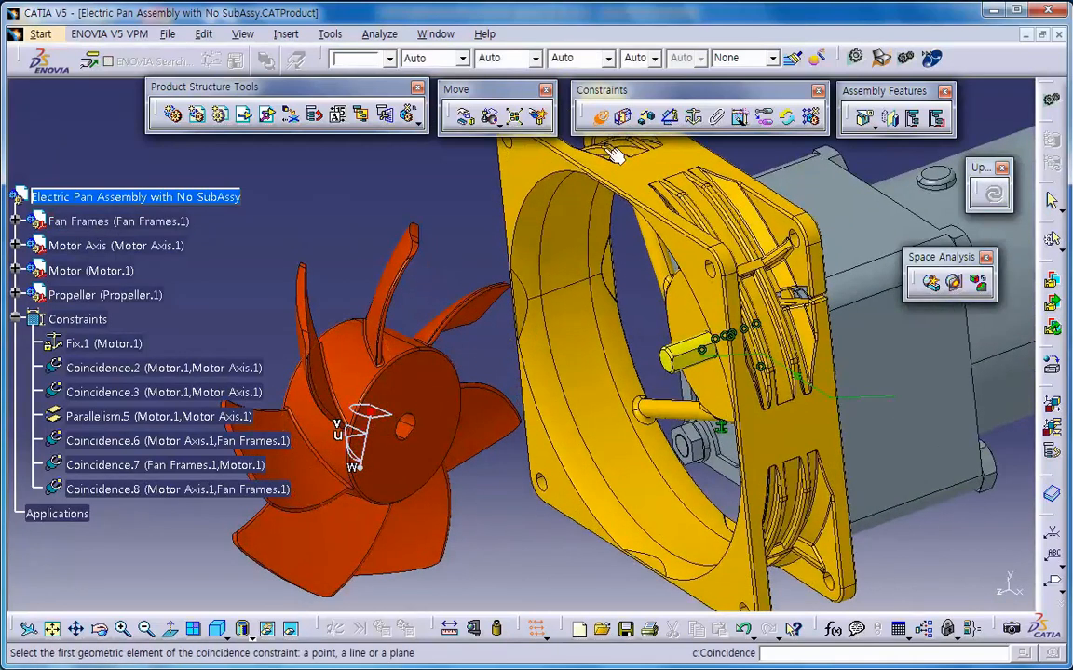
{"action": "left_click", "coordinate": [696, 352]}
{"action": "middle_click_drag", "start_coordinate": [447, 430], "coordinate": [546, 283]}
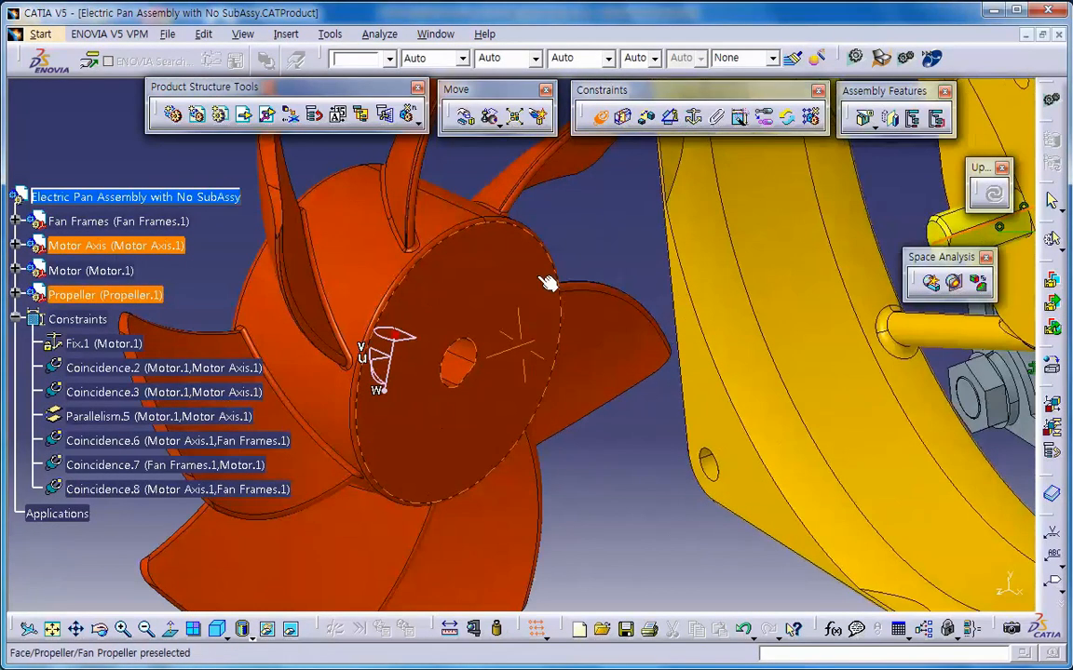
{"action": "left_click", "coordinate": [365, 261]}
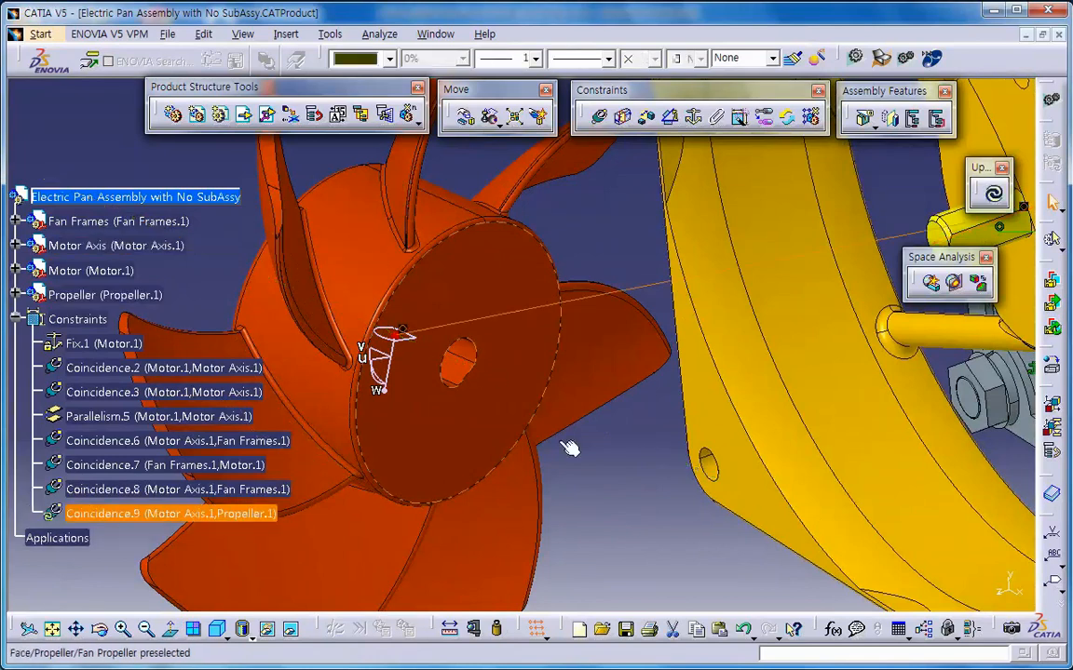
{"action": "left_click", "coordinate": [602, 117]}
{"action": "left_click", "coordinate": [529, 290]}
{"action": "middle_click_drag", "start_coordinate": [706, 366], "coordinate": [532, 363]}
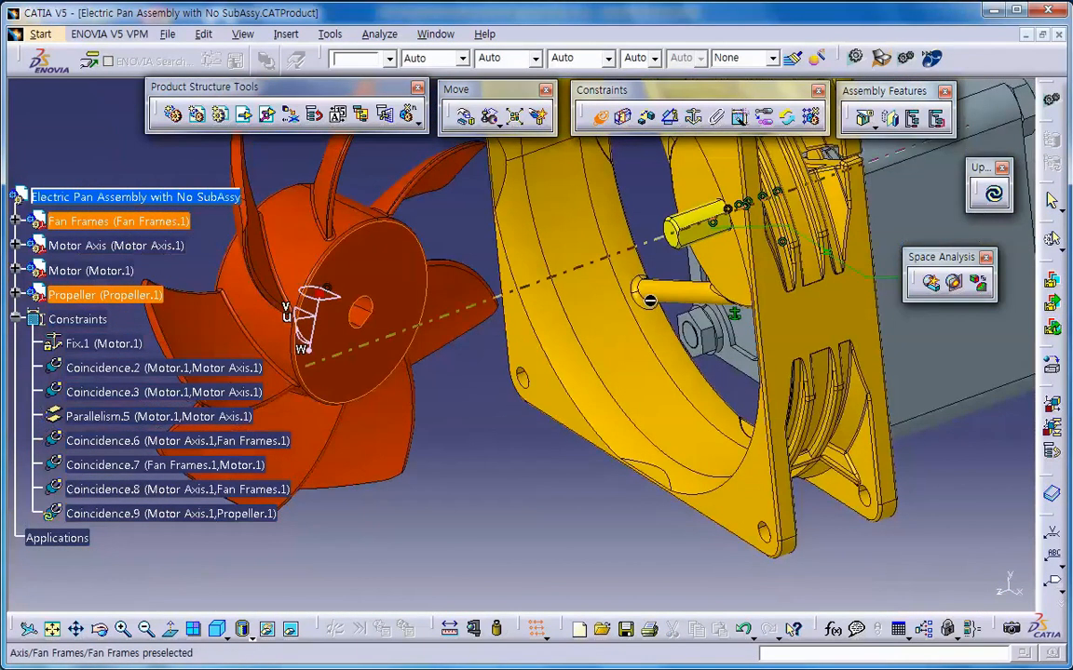
{"action": "middle_click_drag", "start_coordinate": [742, 269], "coordinate": [705, 311]}
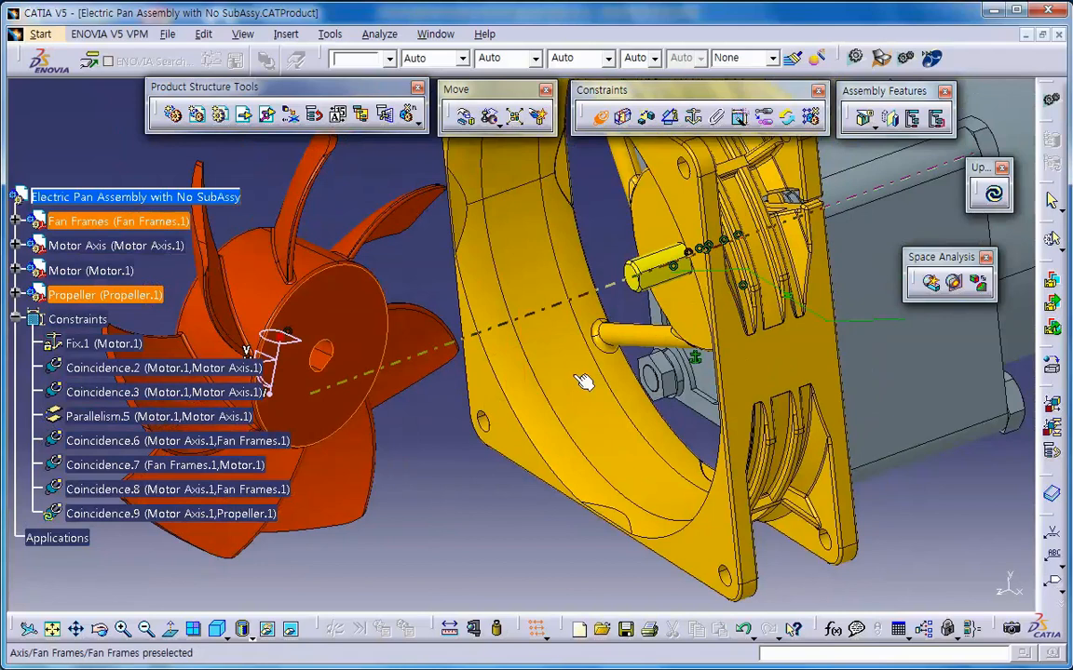
- Add an offset constraint of 2 mm with Opposite orientation between the Fan Frames' hub face and the Propeller hub's flat face
{"action": "left_click", "coordinate": [646, 117]}
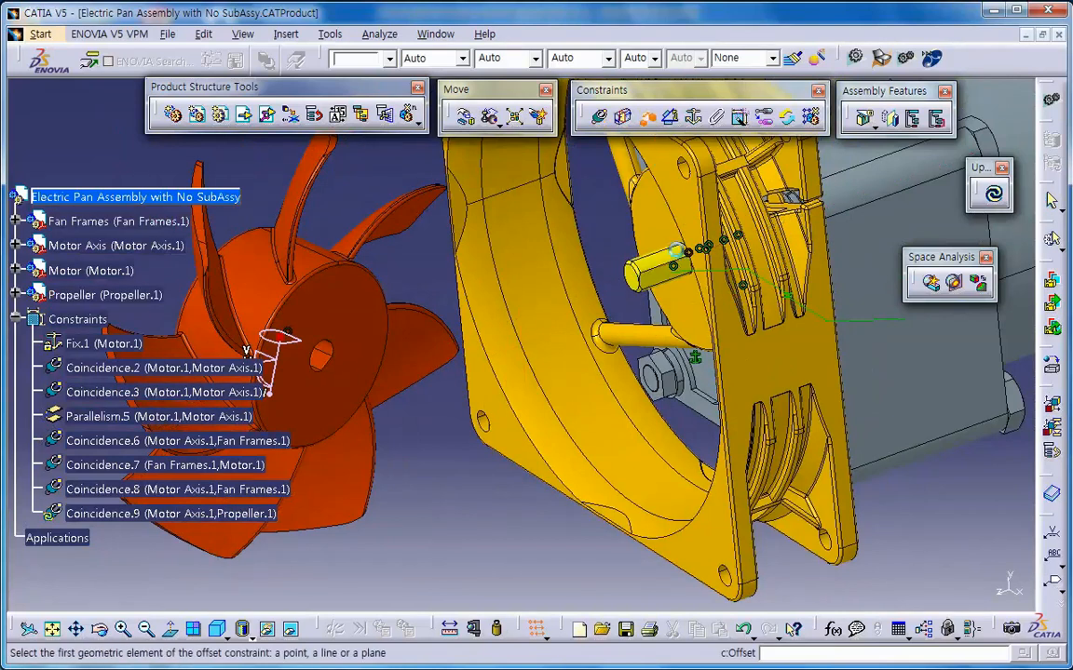
{"action": "left_click", "coordinate": [697, 316]}
{"action": "left_click", "coordinate": [344, 339]}
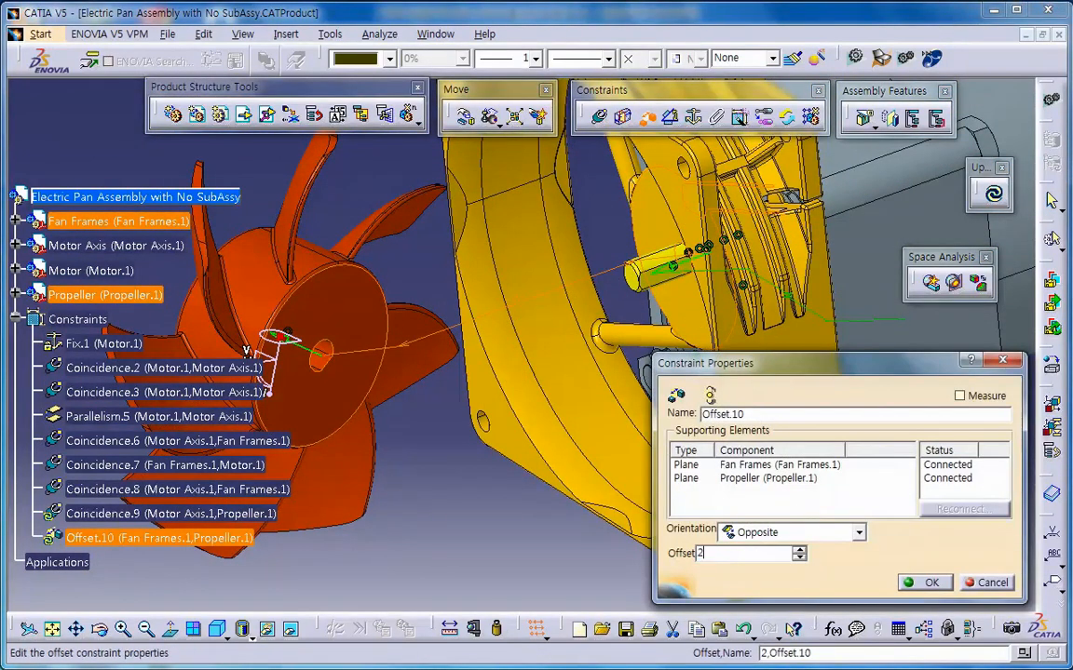
{"action": "left_click", "coordinate": [925, 584]}
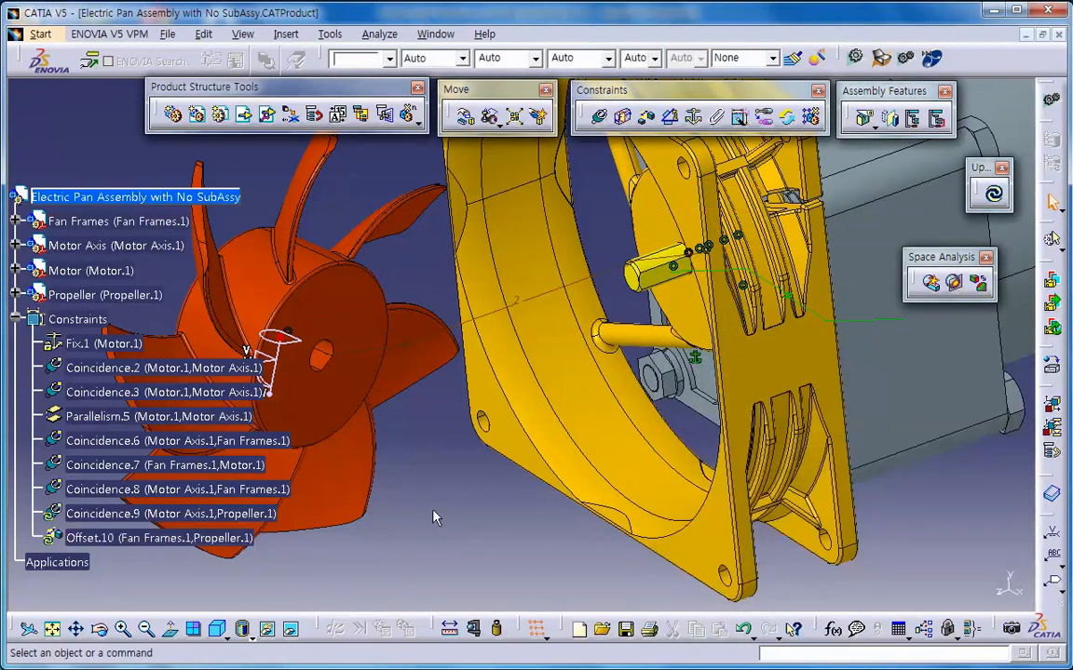
- Add a coincidence constraint between the Motor Axis's flat face and the Propeller hole's flat with Opposite orientation, and update the assembly
{"action": "left_click", "coordinate": [598, 116]}
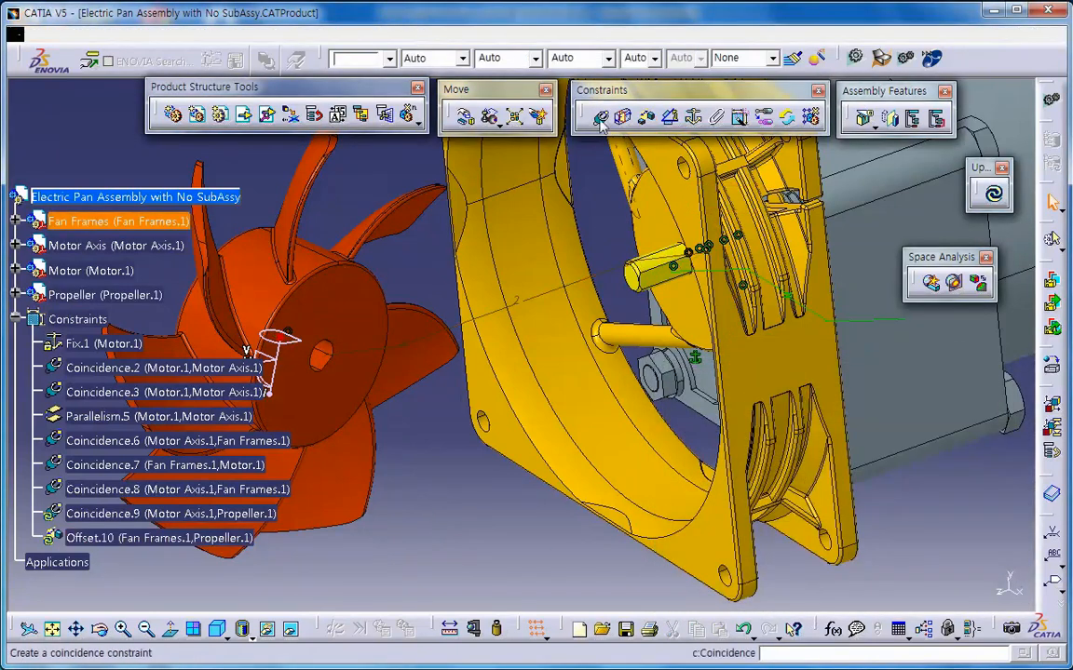
{"action": "left_click", "coordinate": [664, 289]}
{"action": "middle_click_drag", "start_coordinate": [455, 389], "coordinate": [570, 302]}
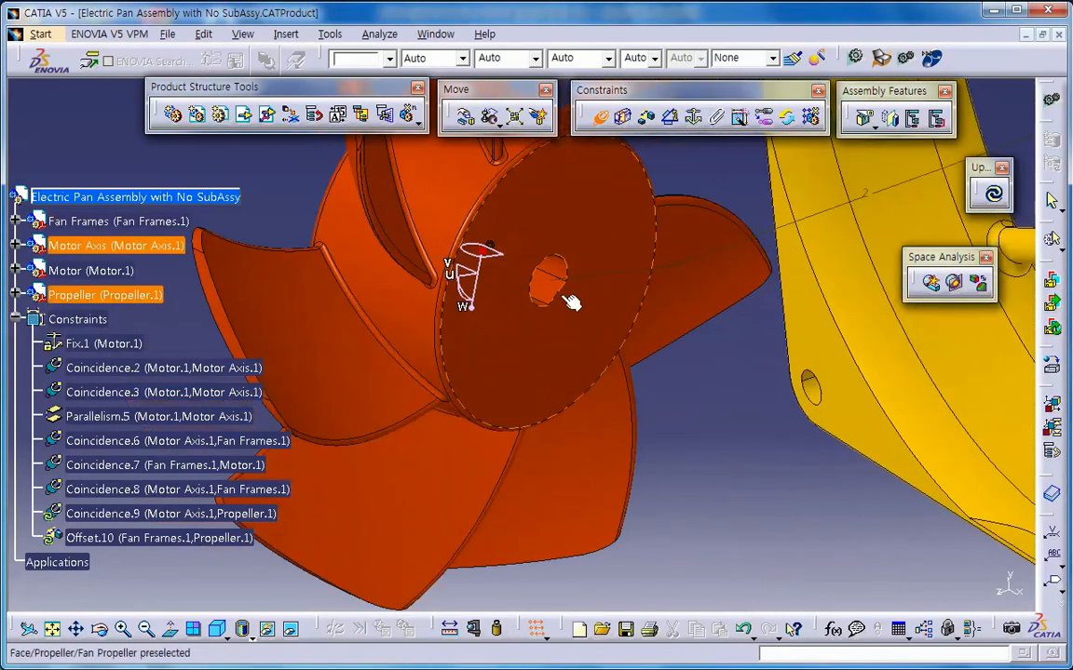
{"action": "left_click", "coordinate": [554, 302]}
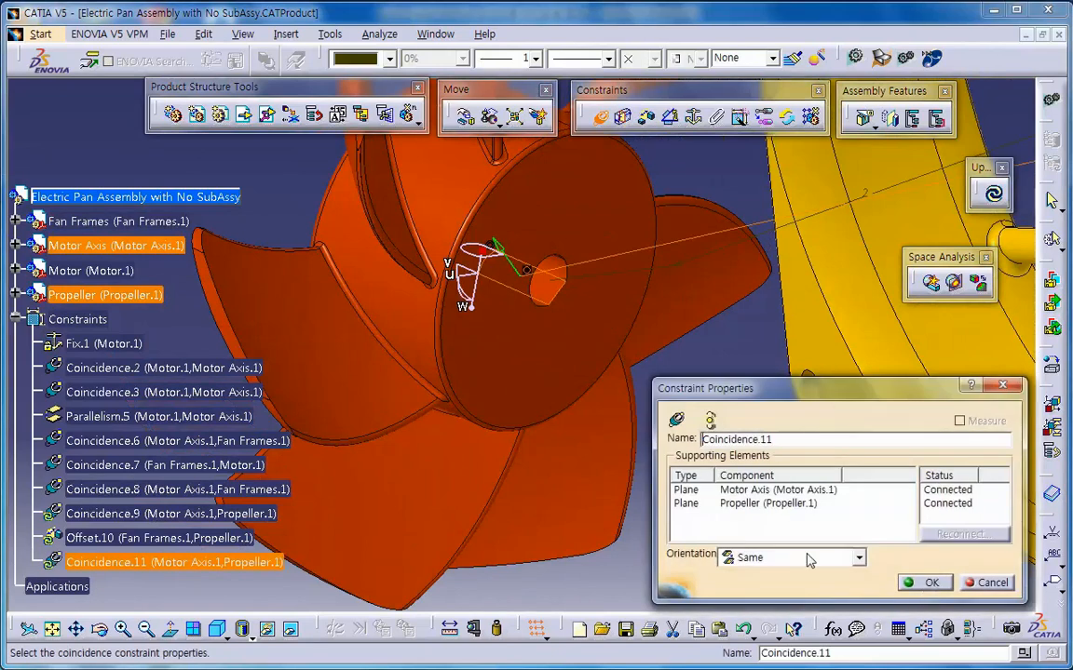
{"action": "left_click", "coordinate": [808, 559]}
{"action": "left_click", "coordinate": [766, 606]}
{"action": "left_click", "coordinate": [936, 582]}
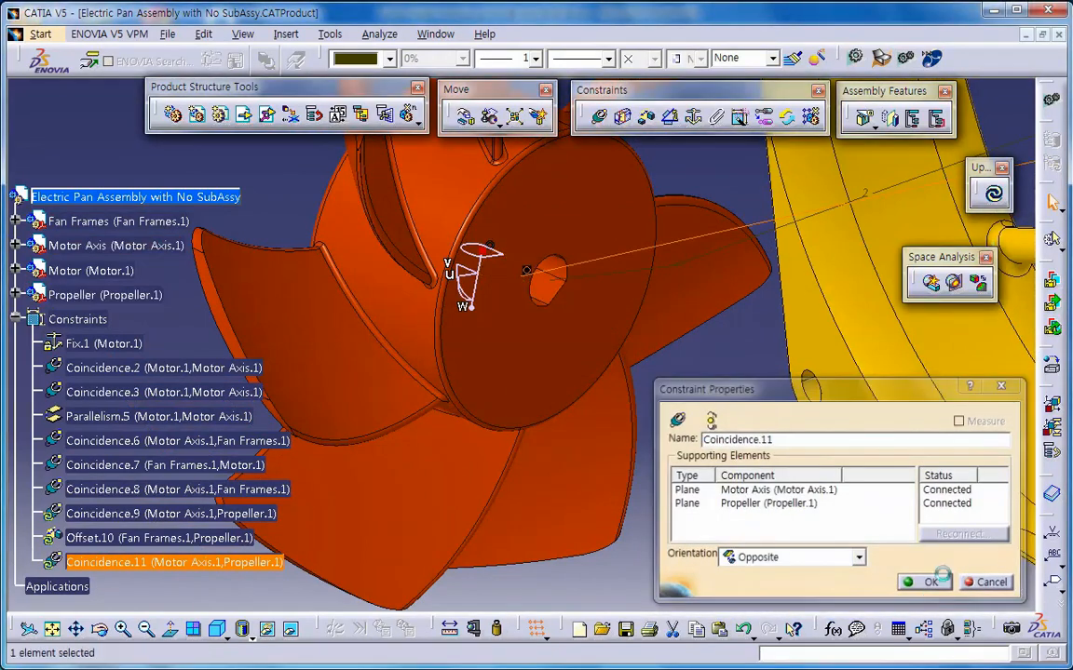
{"action": "left_click", "coordinate": [995, 195]}
{"action": "middle_click_drag", "start_coordinate": [829, 372], "coordinate": [593, 463]}
{"action": "middle_click_drag", "start_coordinate": [473, 429], "coordinate": [496, 407]}
{"action": "scroll", "coordinate": [496, 406], "scroll_direction": "up", "scroll_amount": 1}
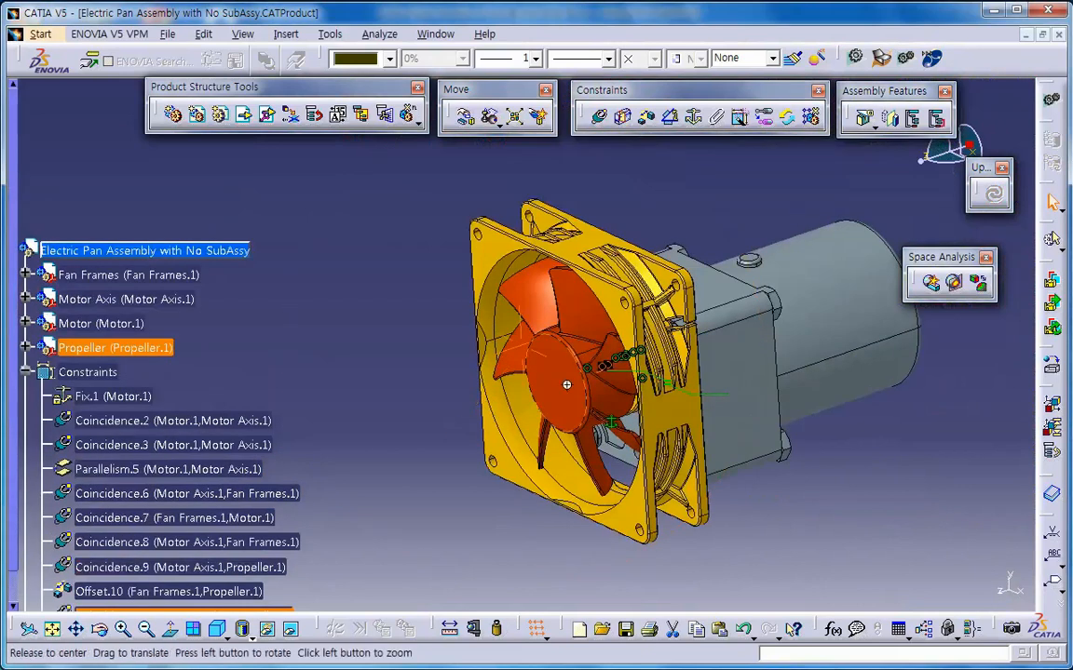
{"action": "middle_click_drag", "start_coordinate": [567, 382], "coordinate": [465, 352]}
{"action": "scroll", "coordinate": [344, 341], "scroll_direction": "down", "scroll_amount": 1}
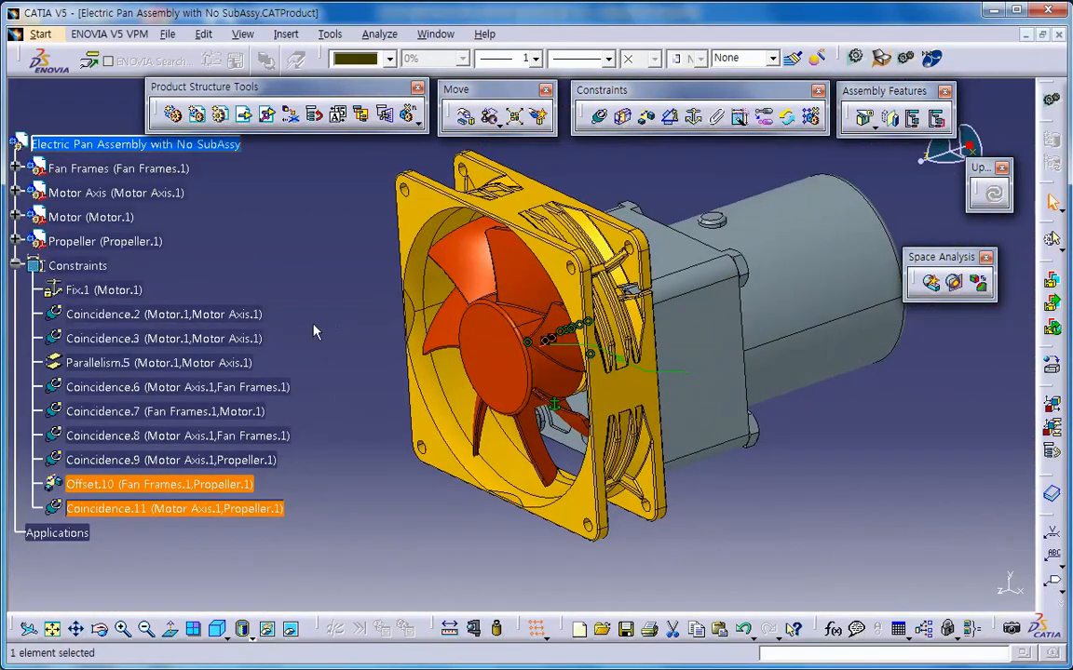
{"action": "left_click", "coordinate": [316, 316]}
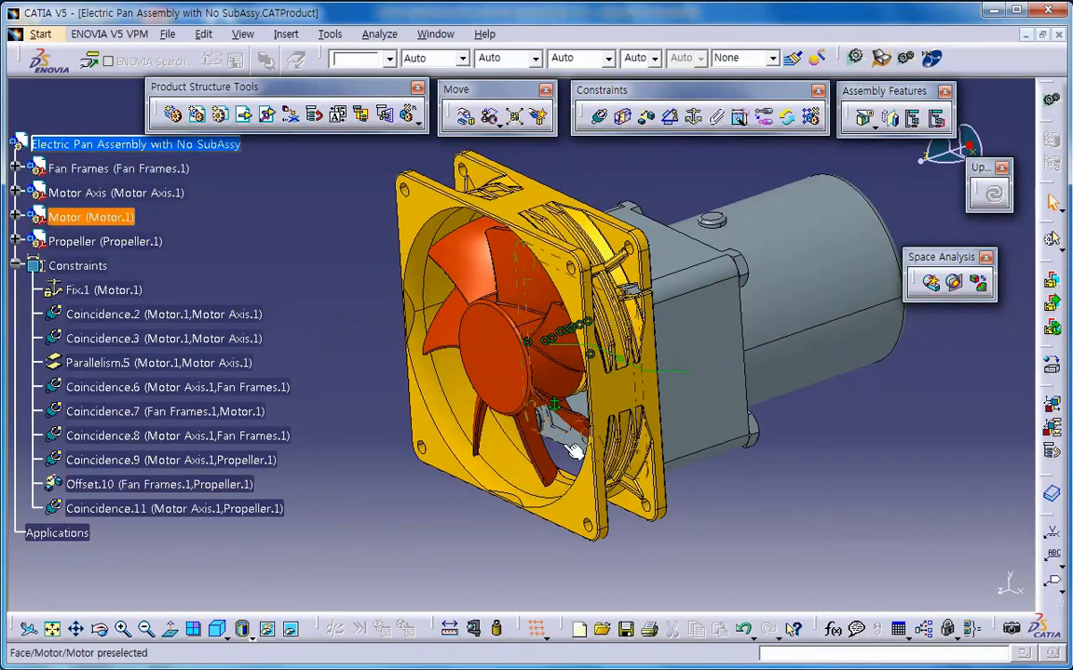
- Run a Contact + Clash analysis between all components of the fan assembly
{"action": "middle_click_drag", "start_coordinate": [574, 451], "coordinate": [547, 481]}
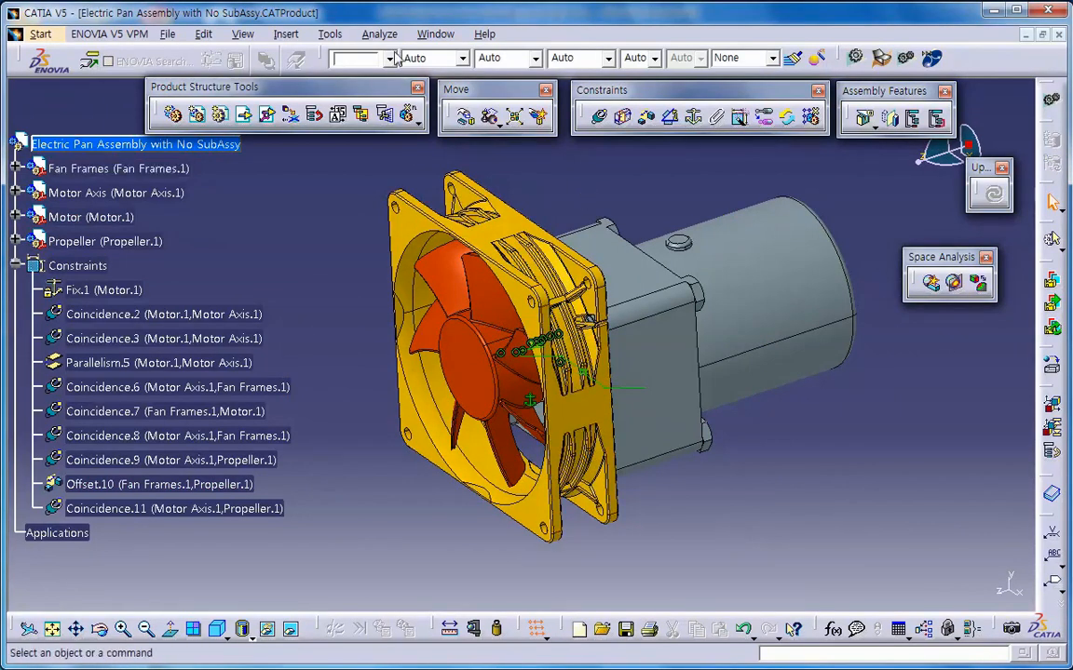
{"action": "left_click", "coordinate": [340, 35]}
{"action": "mouse_move", "coordinate": [379, 35]}
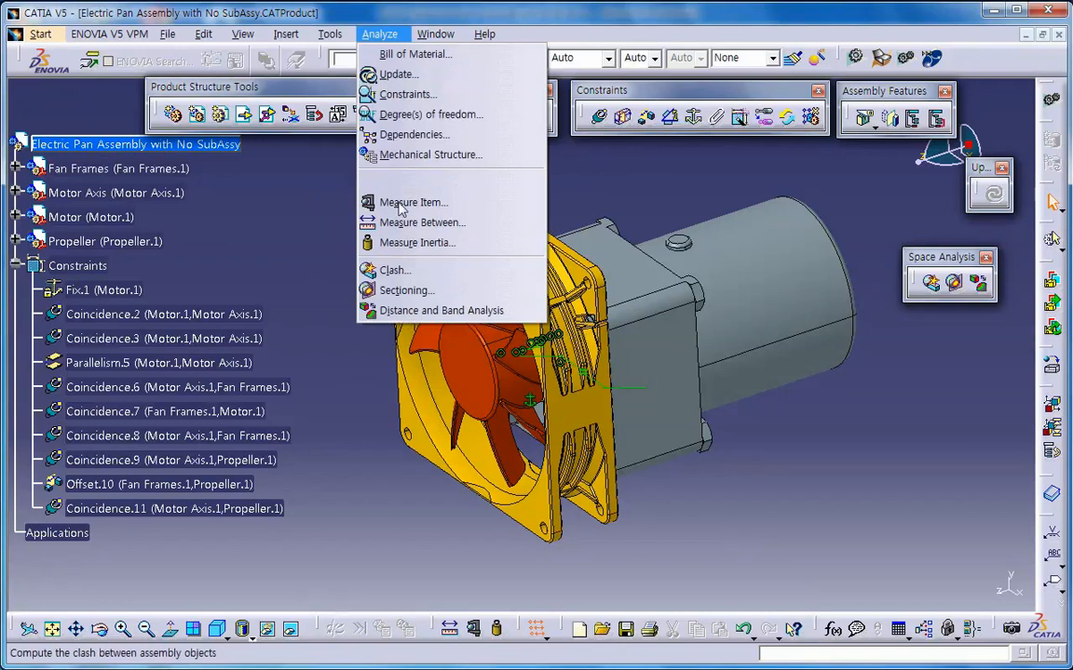
{"action": "left_click", "coordinate": [415, 272]}
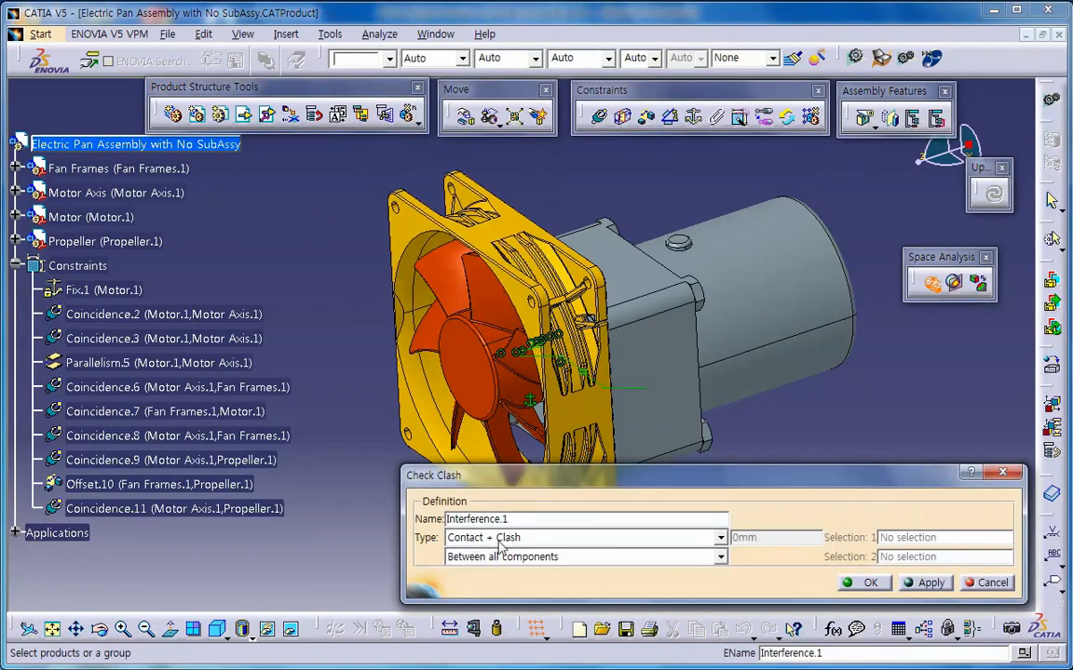
{"action": "left_click", "coordinate": [925, 587]}
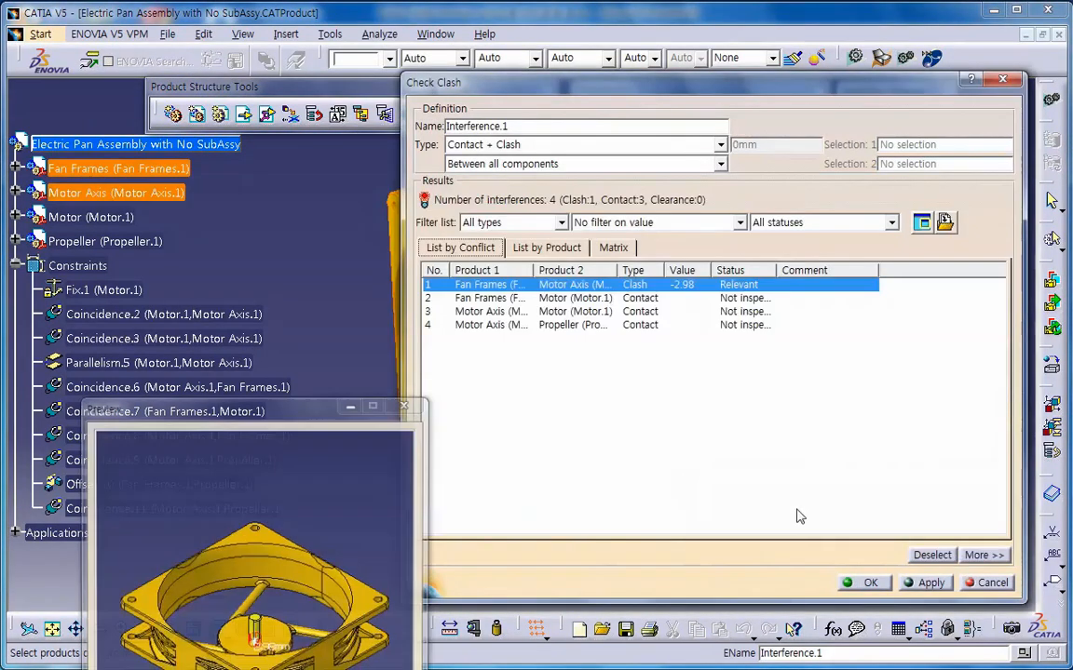
- Examine the clash between Fan Frames and Motor Axis up close in the preview and in the interference results view
{"action": "left_click_drag", "start_coordinate": [301, 413], "coordinate": [249, 182]}
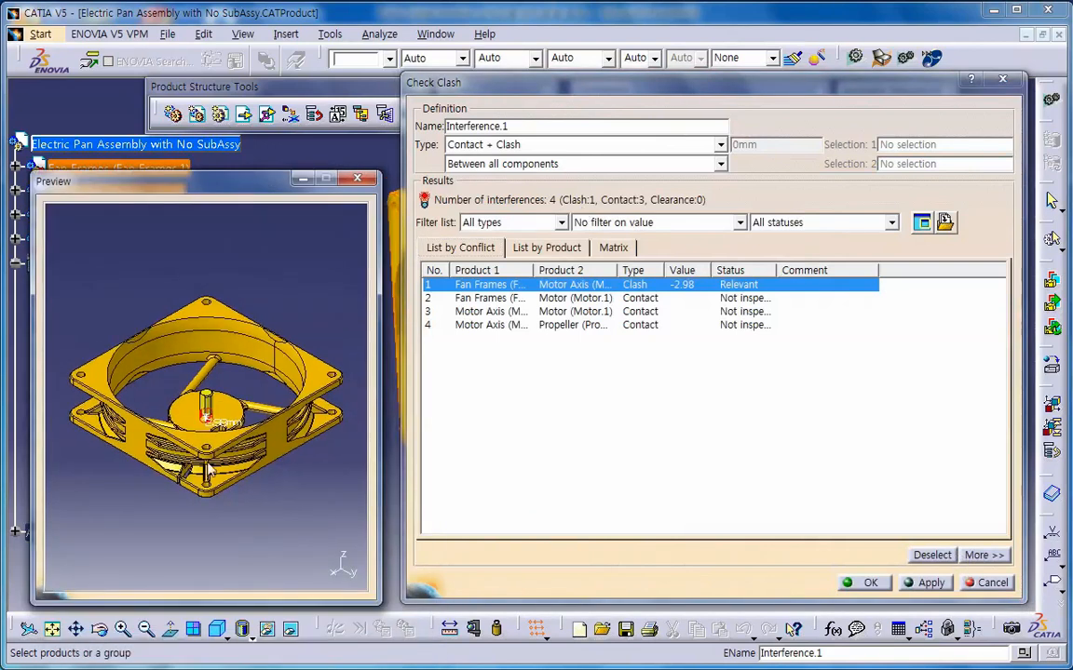
{"action": "middle_click_drag", "start_coordinate": [223, 449], "coordinate": [303, 266]}
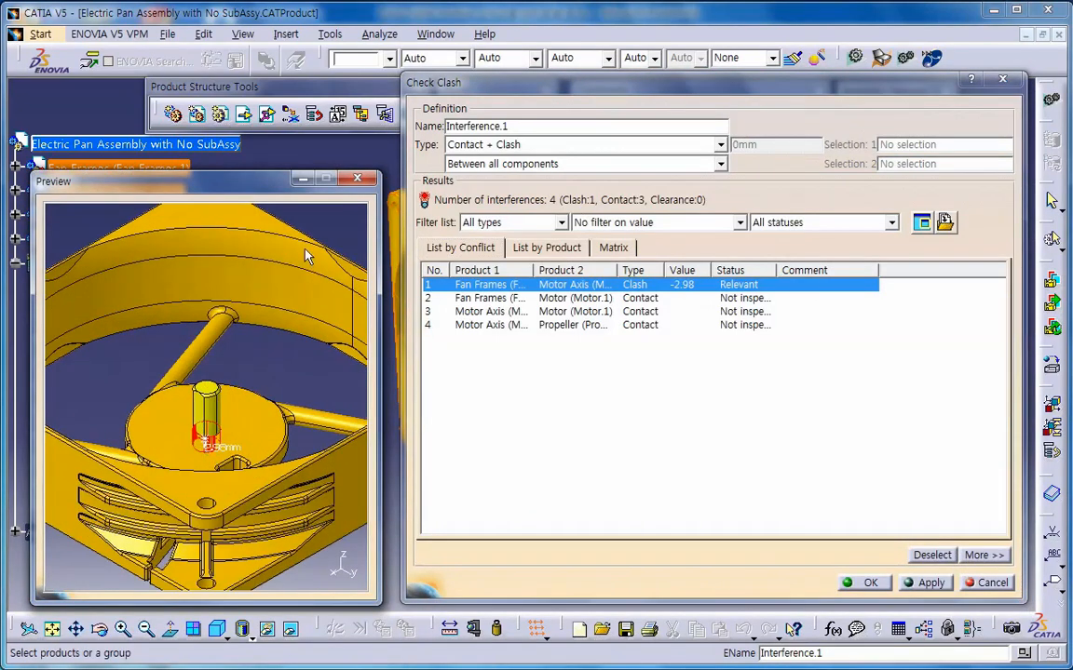
{"action": "left_click", "coordinate": [356, 178]}
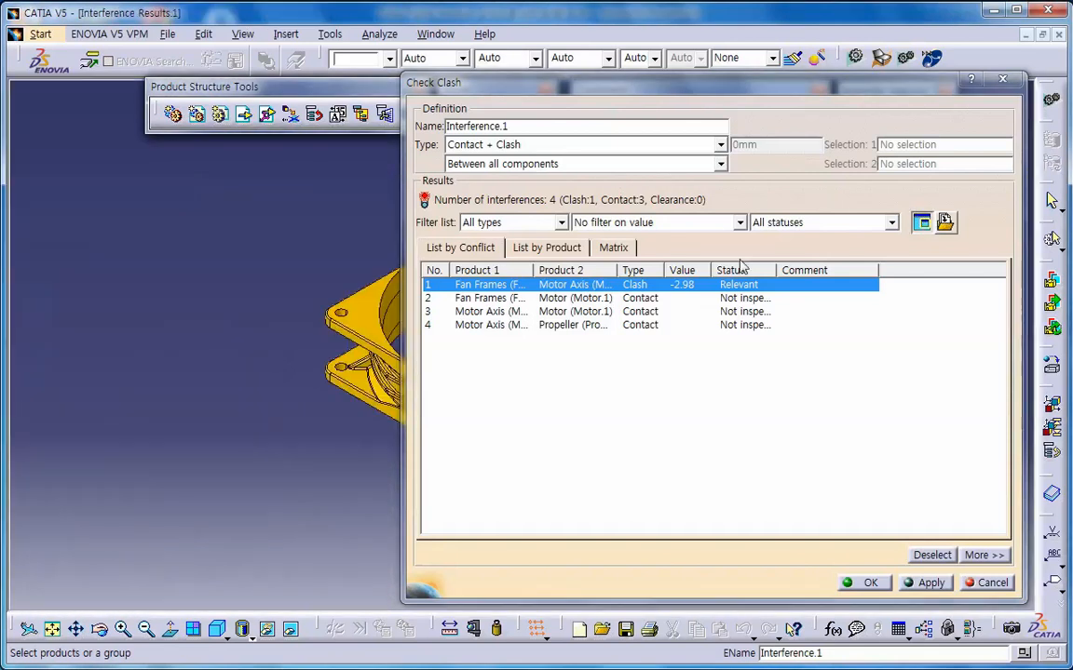
{"action": "left_click", "coordinate": [1042, 34]}
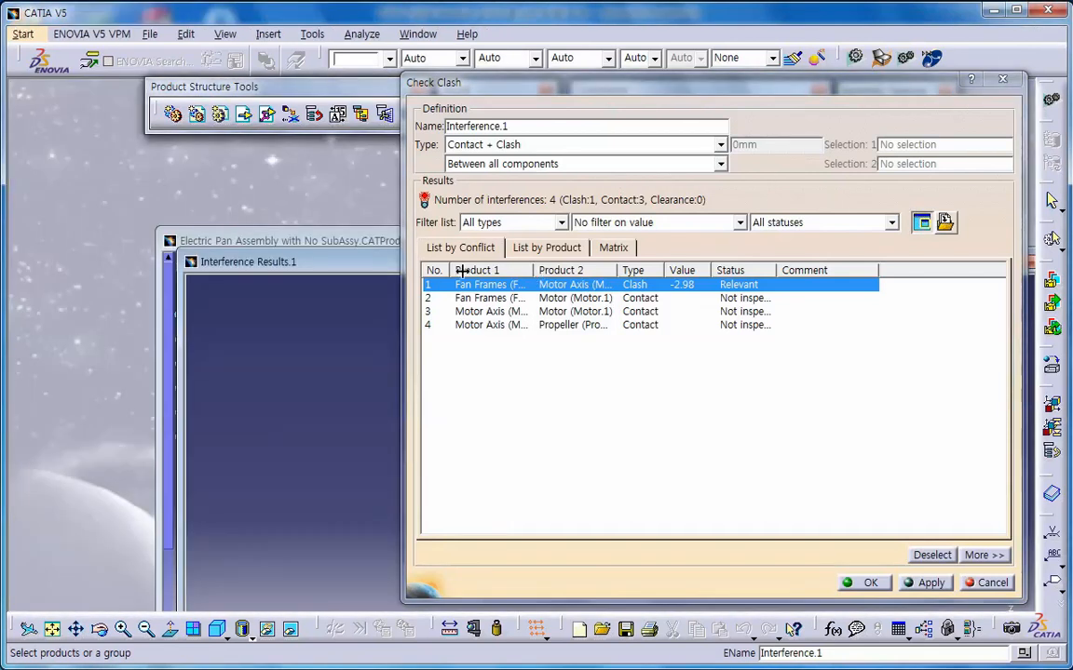
{"action": "left_click_drag", "start_coordinate": [357, 257], "coordinate": [65, 152]}
{"action": "middle_click_drag", "start_coordinate": [358, 345], "coordinate": [277, 347]}
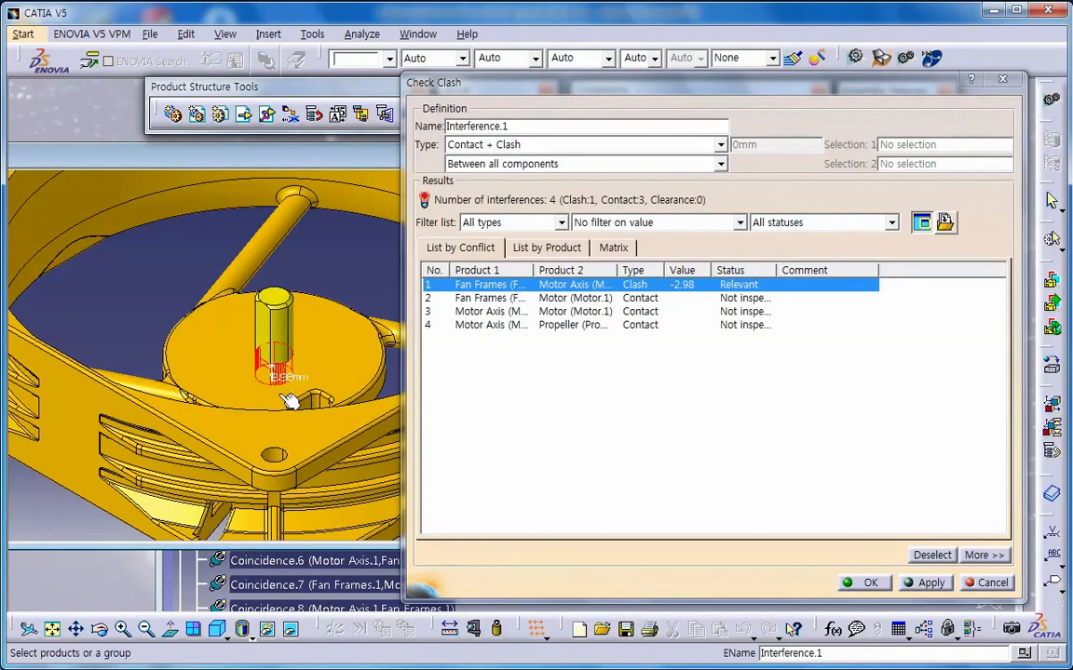
{"action": "middle_click_drag", "start_coordinate": [262, 362], "coordinate": [282, 244]}
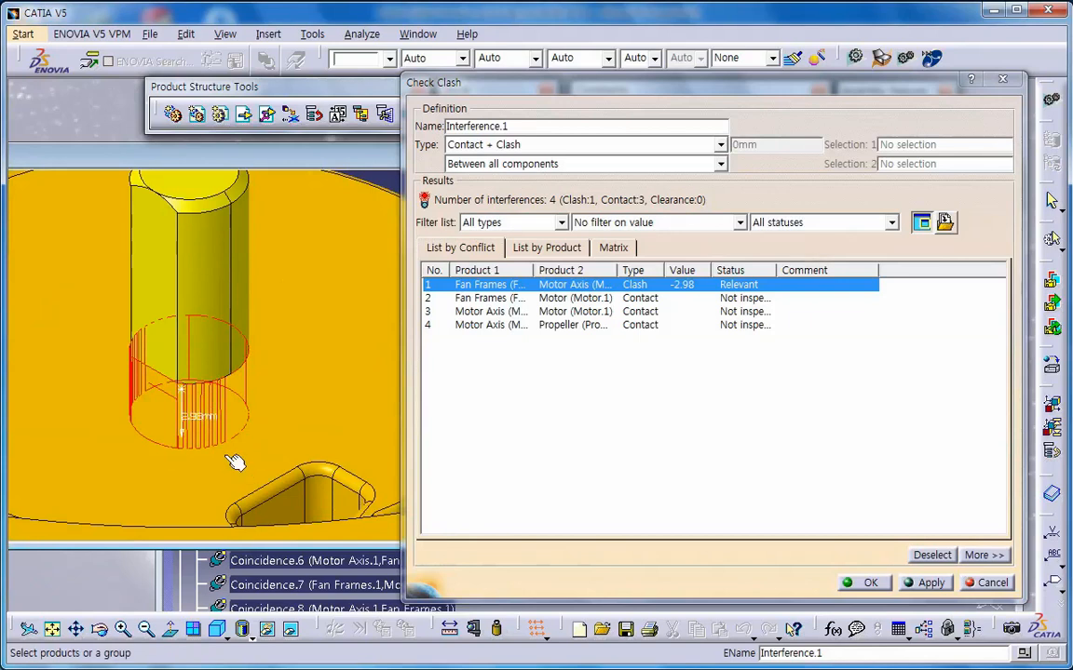
{"action": "middle_click_drag", "start_coordinate": [235, 463], "coordinate": [206, 387]}
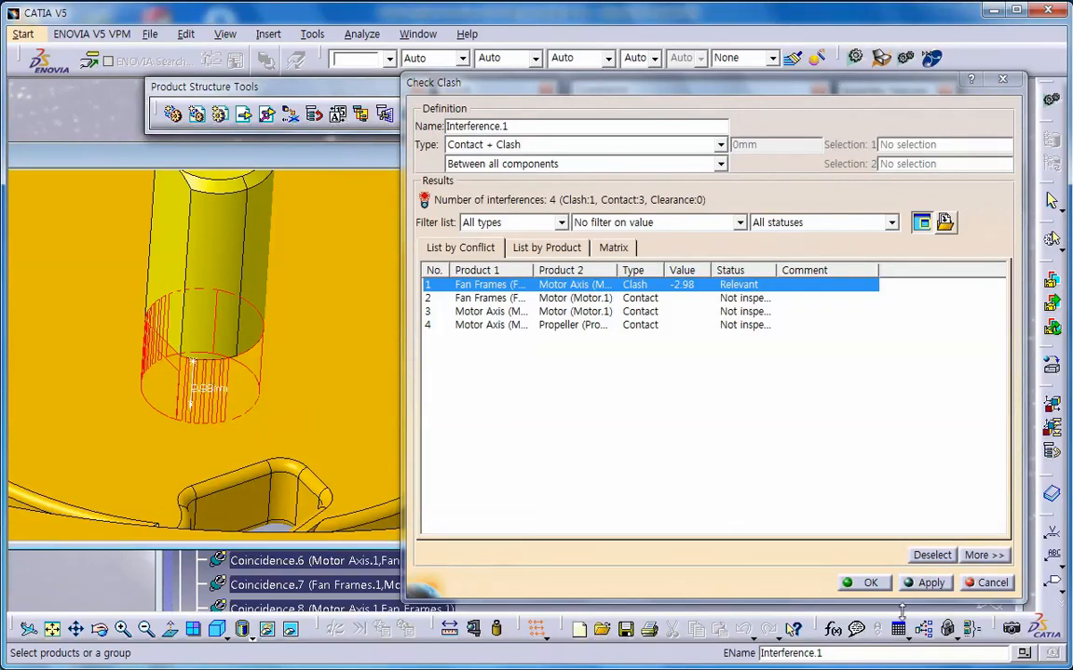
- Dismiss the clash analysis and maximize the fan assembly's document window
{"action": "left_click", "coordinate": [988, 583]}
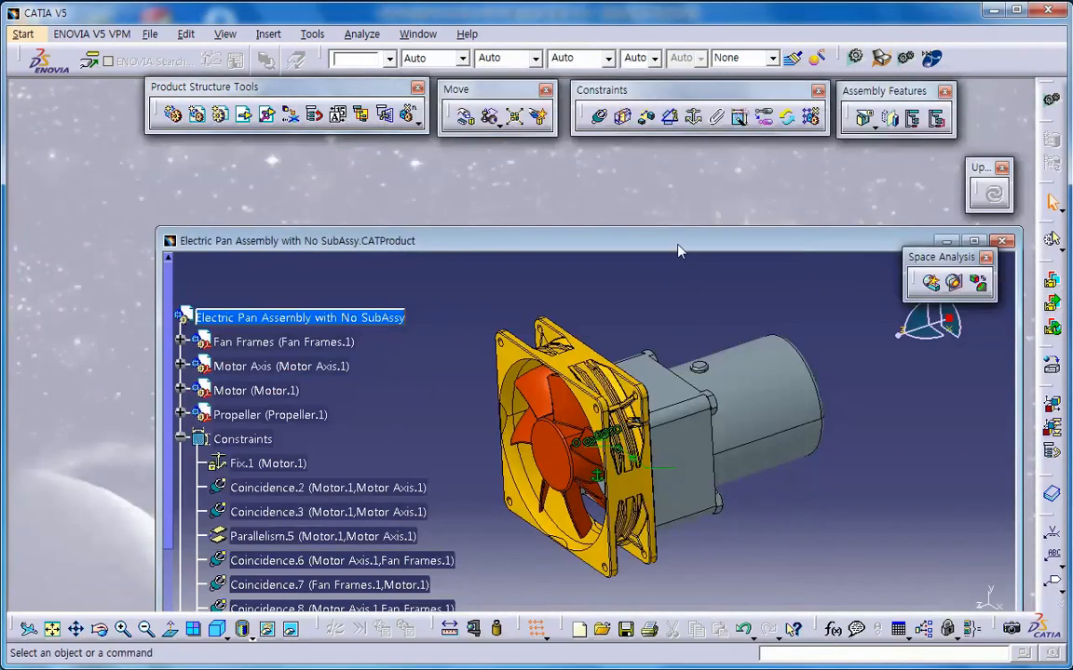
{"action": "double_click", "coordinate": [611, 233]}
{"action": "middle_click_drag", "start_coordinate": [629, 371], "coordinate": [508, 457]}
{"action": "scroll", "coordinate": [731, 519], "scroll_direction": "up", "scroll_amount": 1}
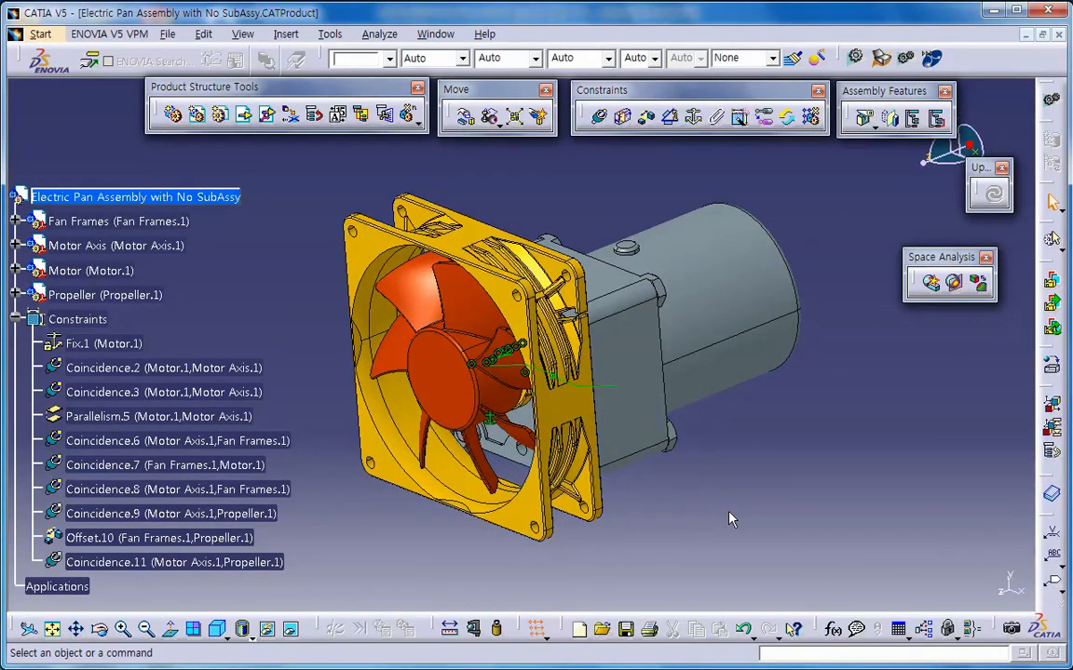
{"action": "scroll", "coordinate": [730, 520], "scroll_direction": "down", "scroll_amount": 1}
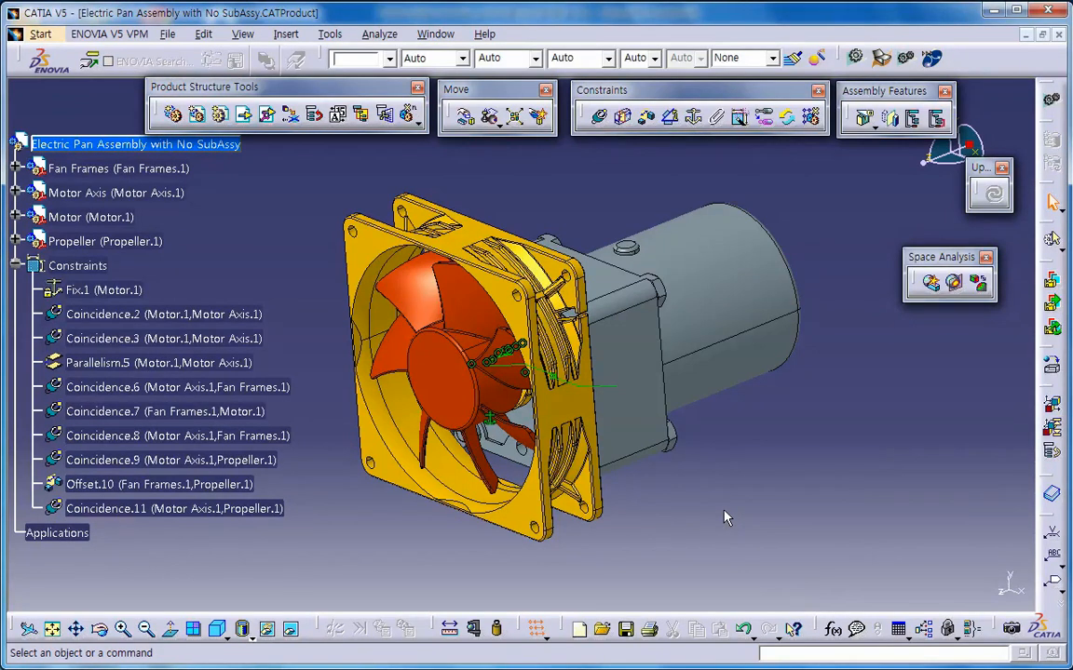
{"action": "left_click", "coordinate": [466, 119]}
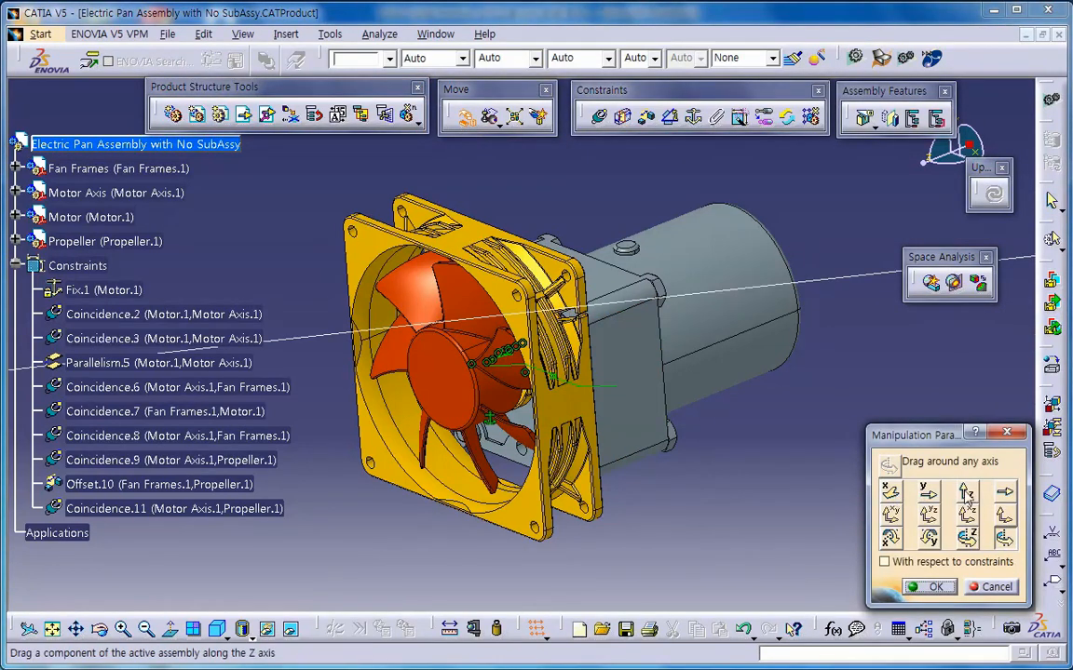
{"action": "left_click_drag", "start_coordinate": [930, 438], "coordinate": [874, 403]}
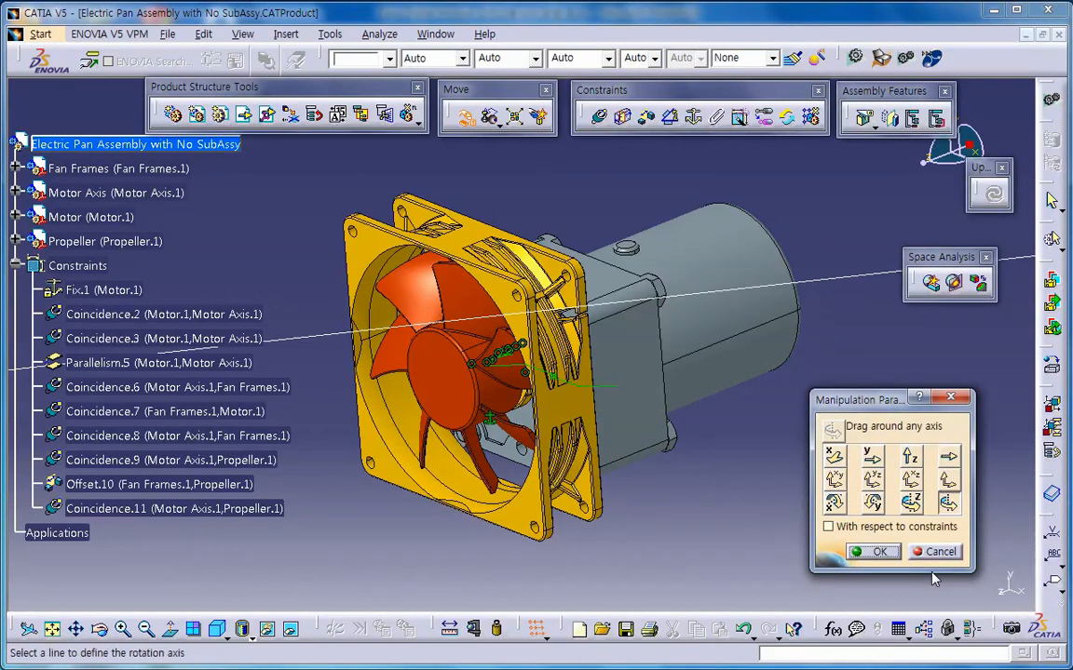
{"action": "left_click", "coordinate": [834, 458]}
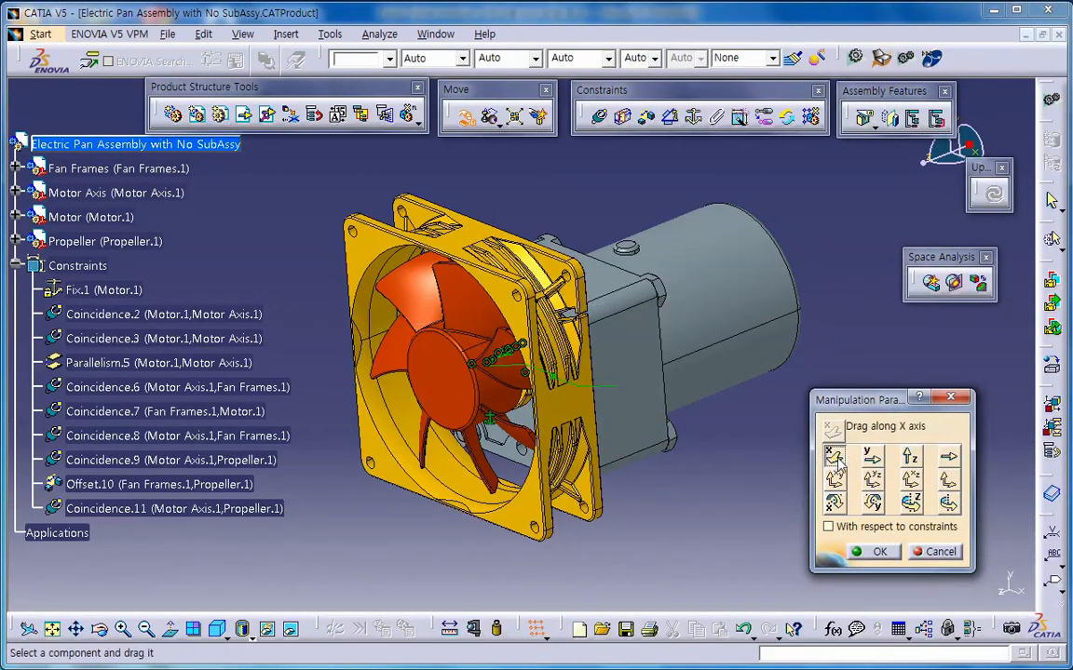
{"action": "left_click", "coordinate": [871, 456]}
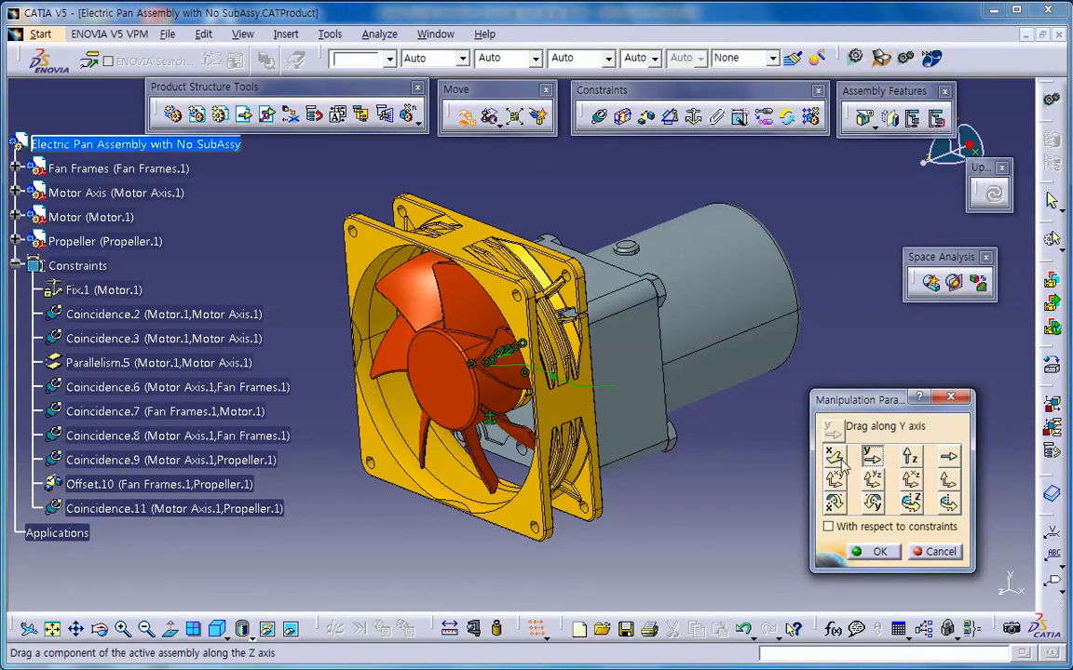
{"action": "left_click", "coordinate": [909, 456]}
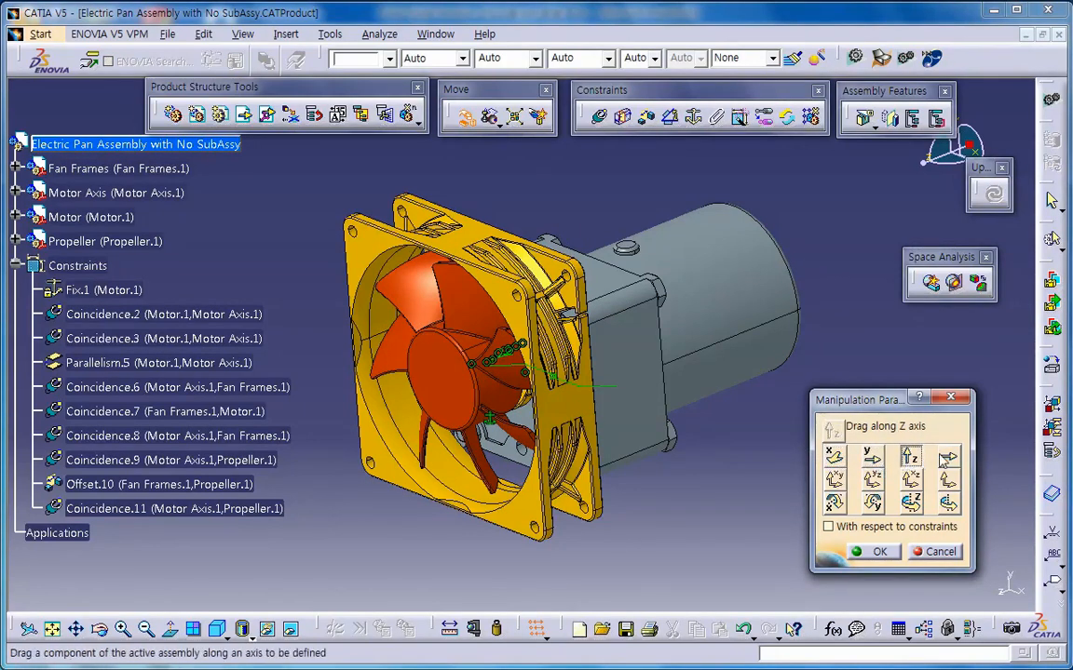
{"action": "left_click", "coordinate": [945, 458]}
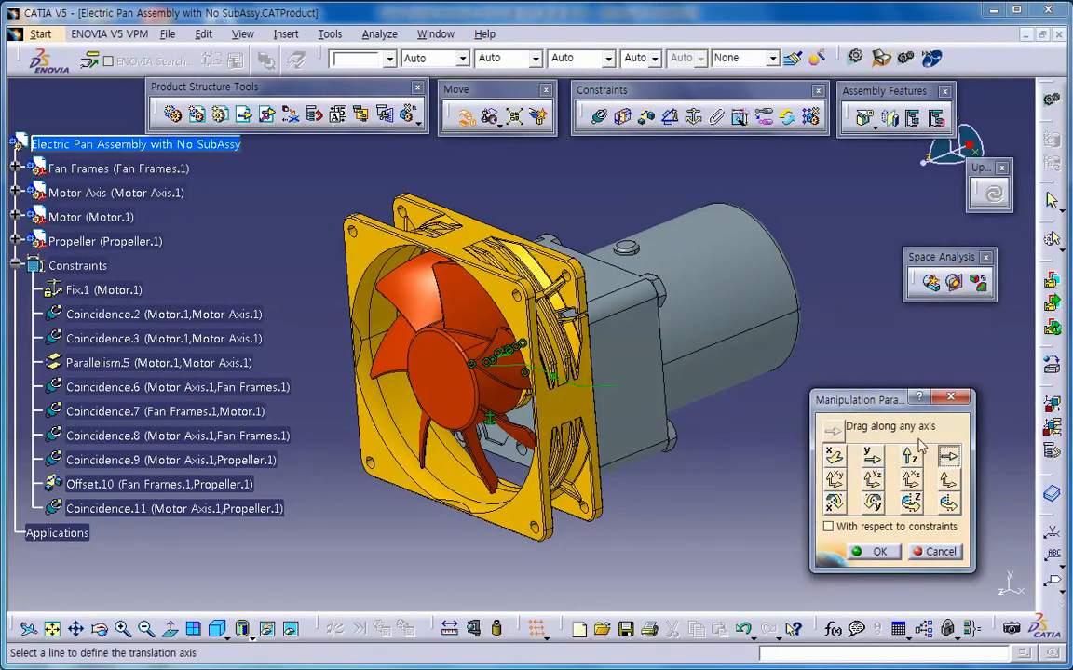
{"action": "right_click", "coordinate": [931, 159]}
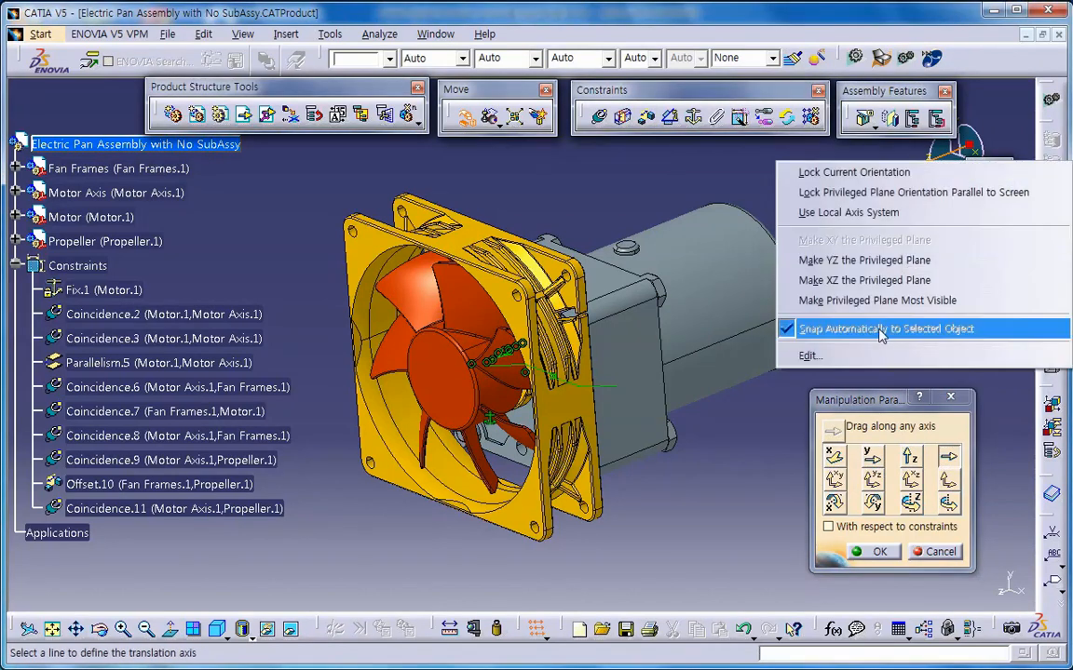
{"action": "left_click", "coordinate": [940, 556]}
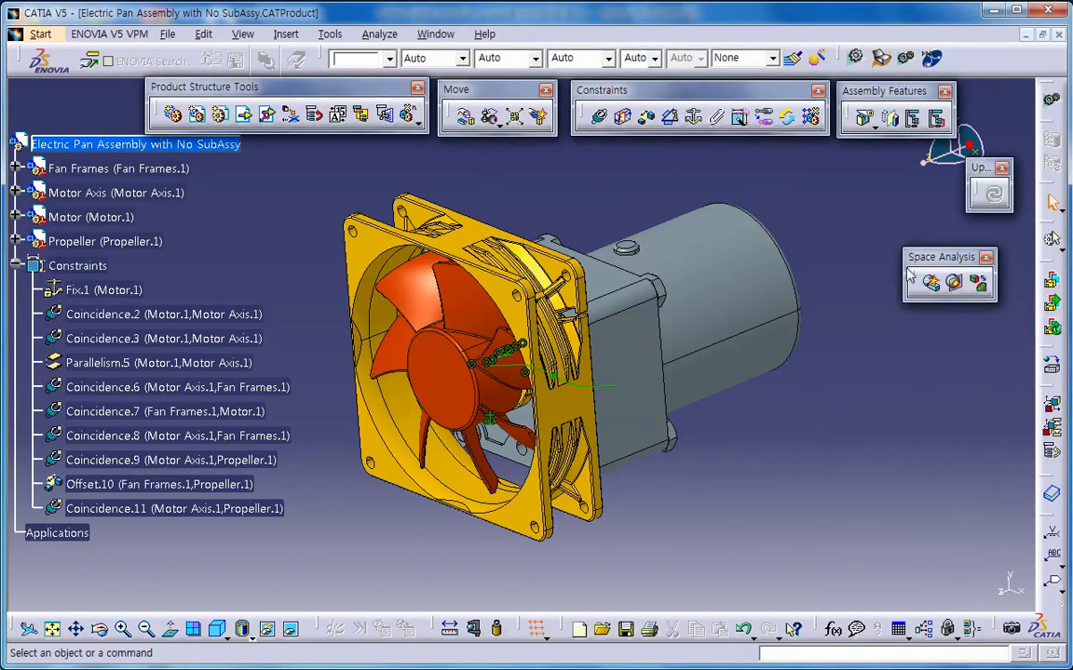
- Reset the compass to its default position
{"action": "right_click", "coordinate": [957, 166]}
{"action": "left_click", "coordinate": [791, 318]}
{"action": "left_click", "coordinate": [242, 35]}
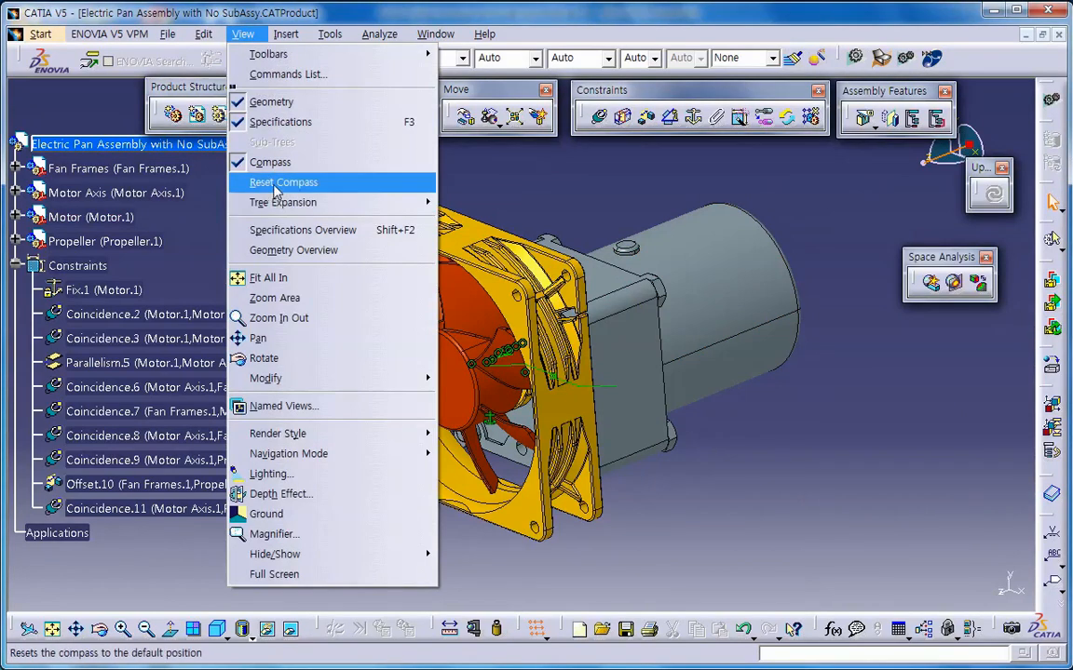
{"action": "left_click", "coordinate": [277, 184]}
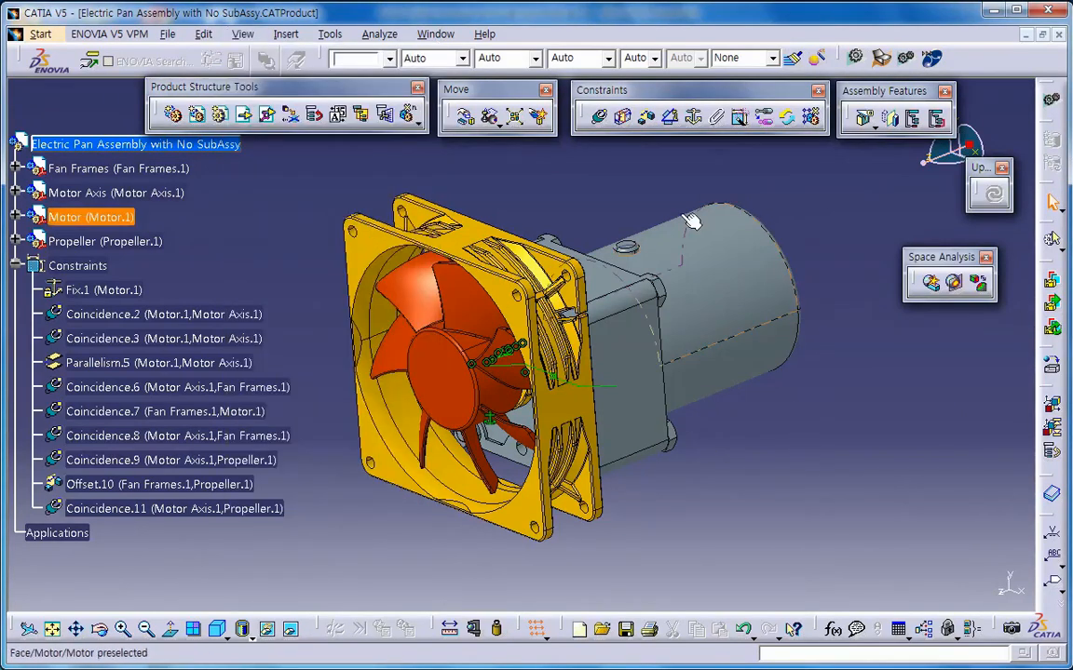
- Manipulate the motor along the X axis without respecting constraints, and update the assembly to bring it back into place
{"action": "left_click", "coordinate": [464, 116]}
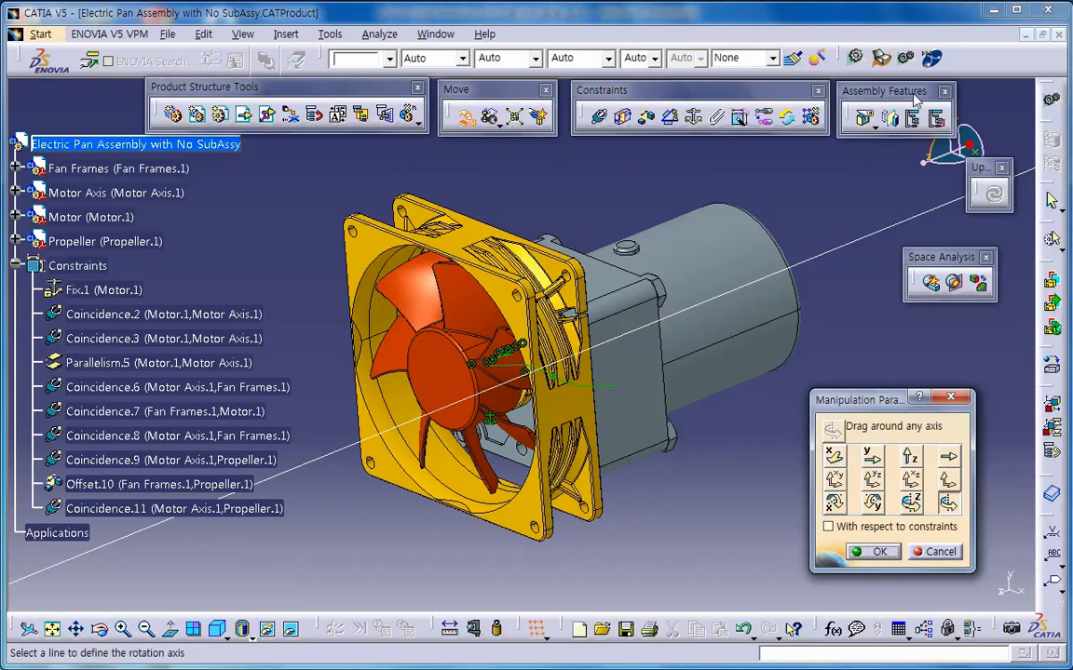
{"action": "left_click_drag", "start_coordinate": [913, 94], "coordinate": [835, 160]}
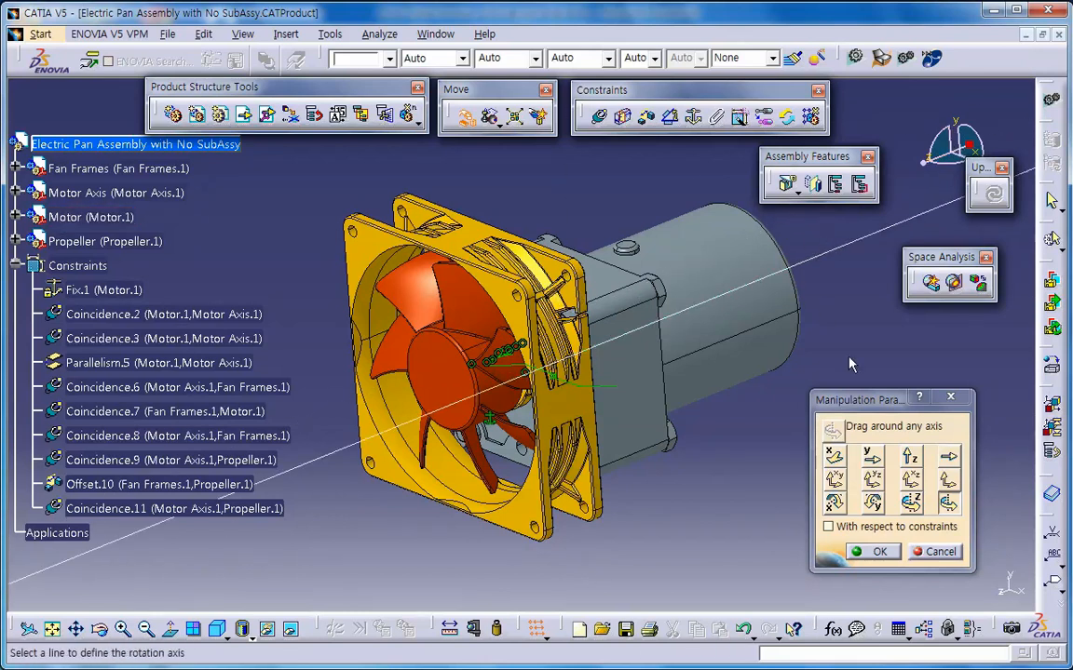
{"action": "left_click", "coordinate": [834, 455]}
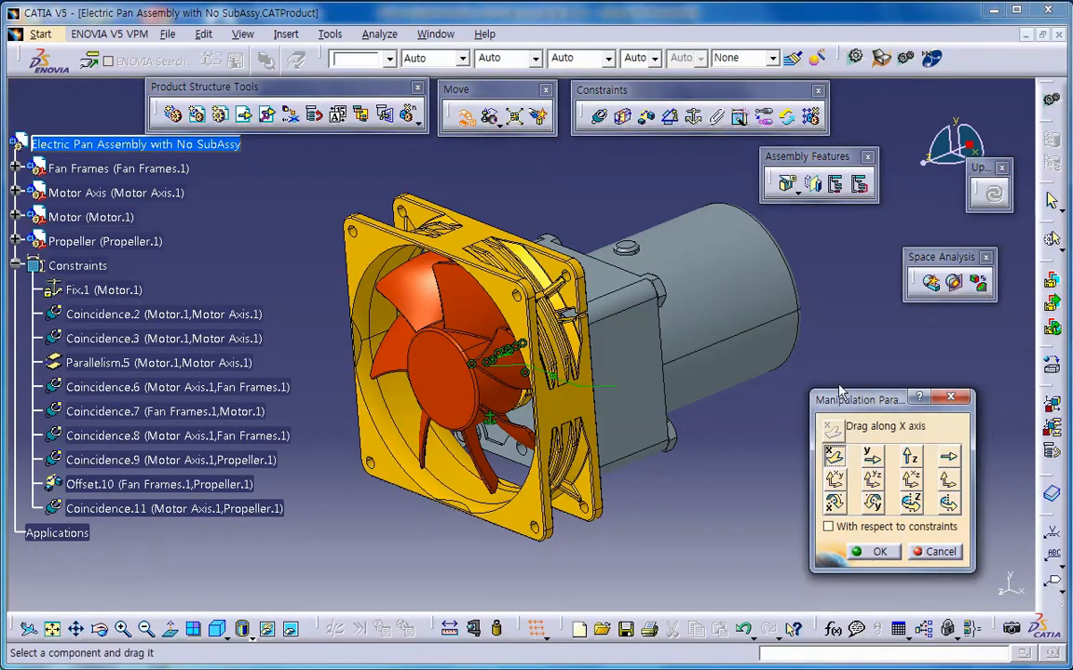
{"action": "mouse_move", "coordinate": [715, 328]}
{"action": "left_mouse_down"}
{"action": "mouse_move", "coordinate": [762, 356]}
{"action": "mouse_move", "coordinate": [723, 311]}
{"action": "left_mouse_up"}
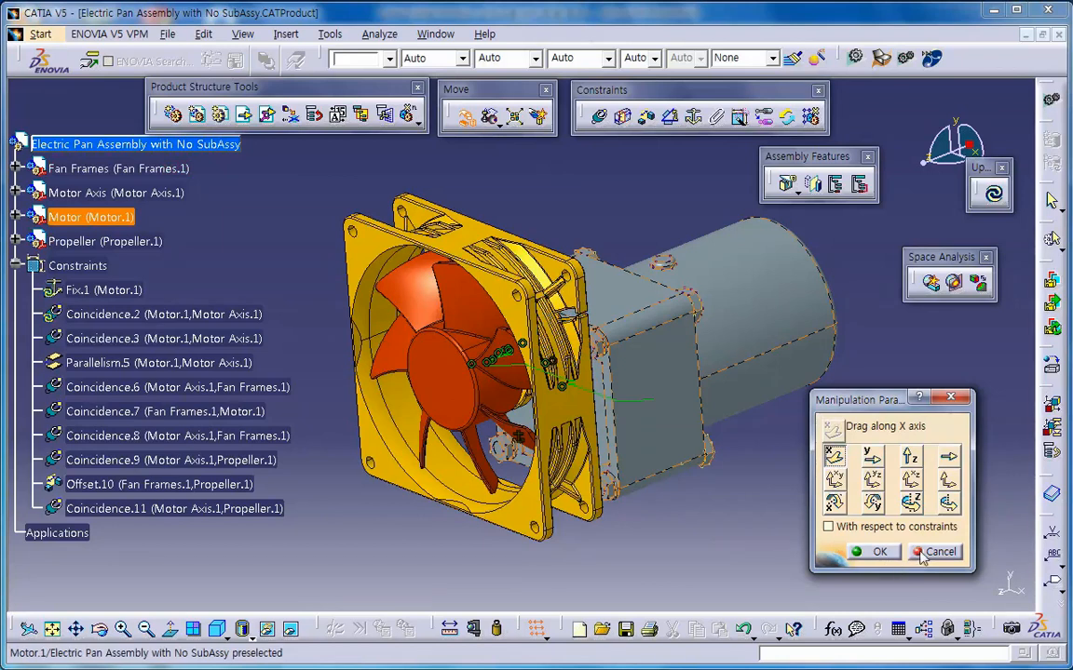
{"action": "left_click", "coordinate": [879, 552]}
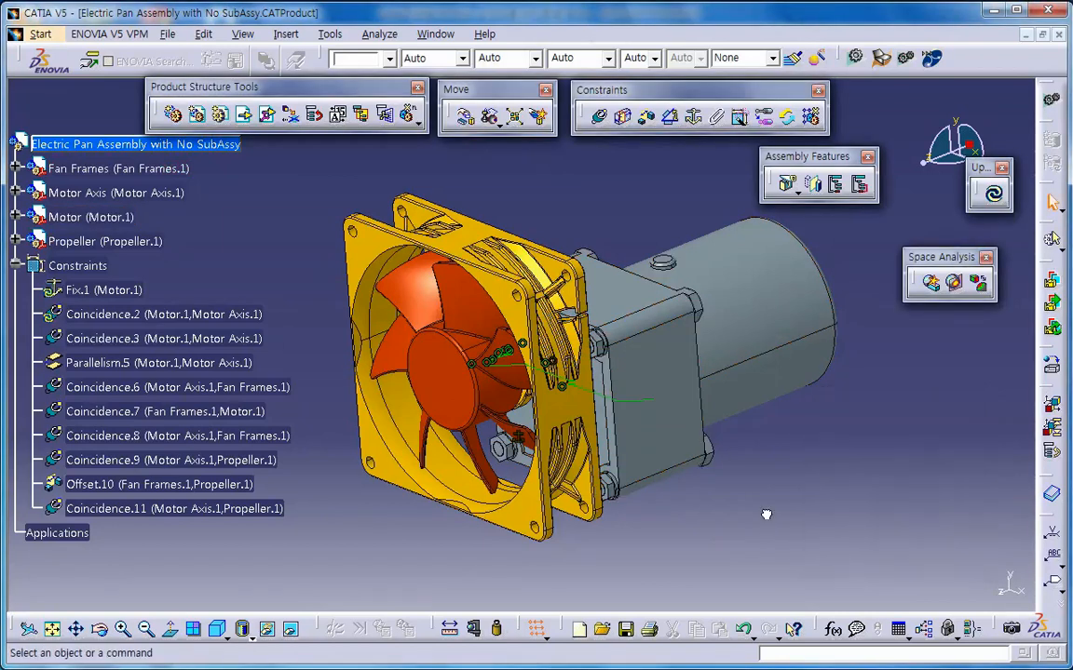
{"action": "left_click", "coordinate": [993, 193]}
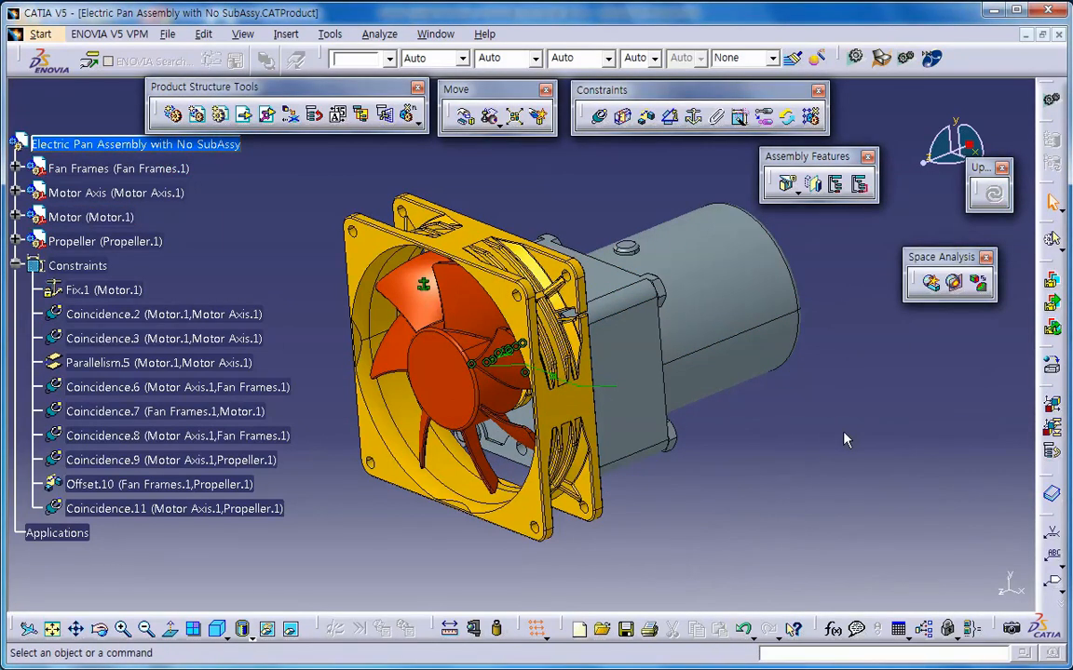
- Start a manipulation with respect to constraints and go through the X axis, Z axis, XY, YZ and XZ plane drag modes
{"action": "middle_click_drag", "start_coordinate": [769, 434], "coordinate": [750, 447]}
{"action": "left_click", "coordinate": [464, 115]}
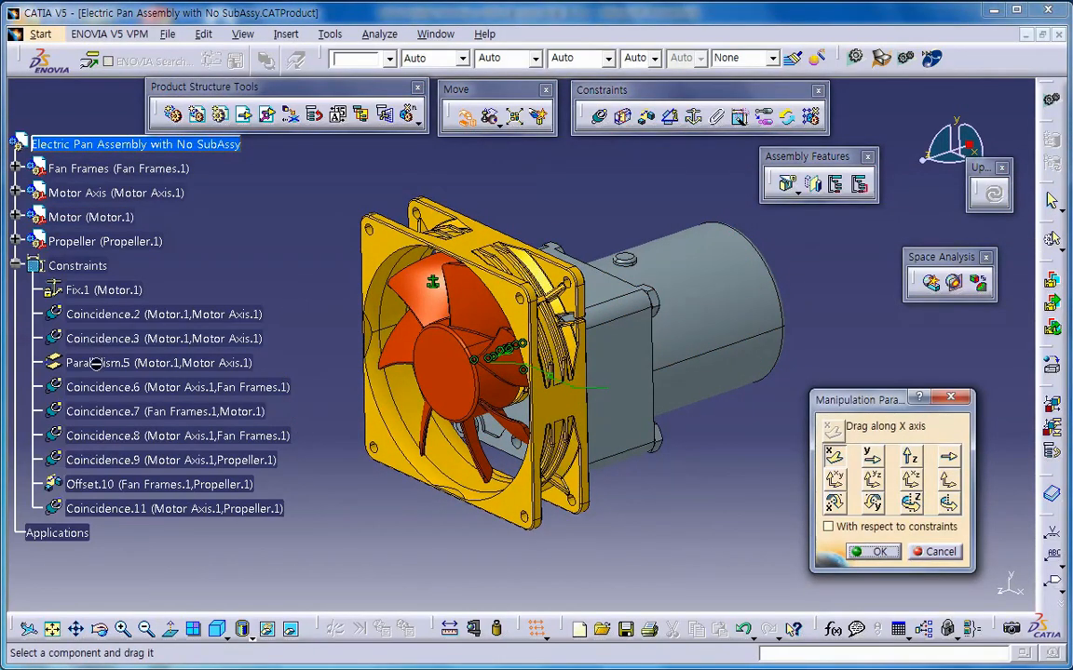
{"action": "left_click", "coordinate": [829, 527]}
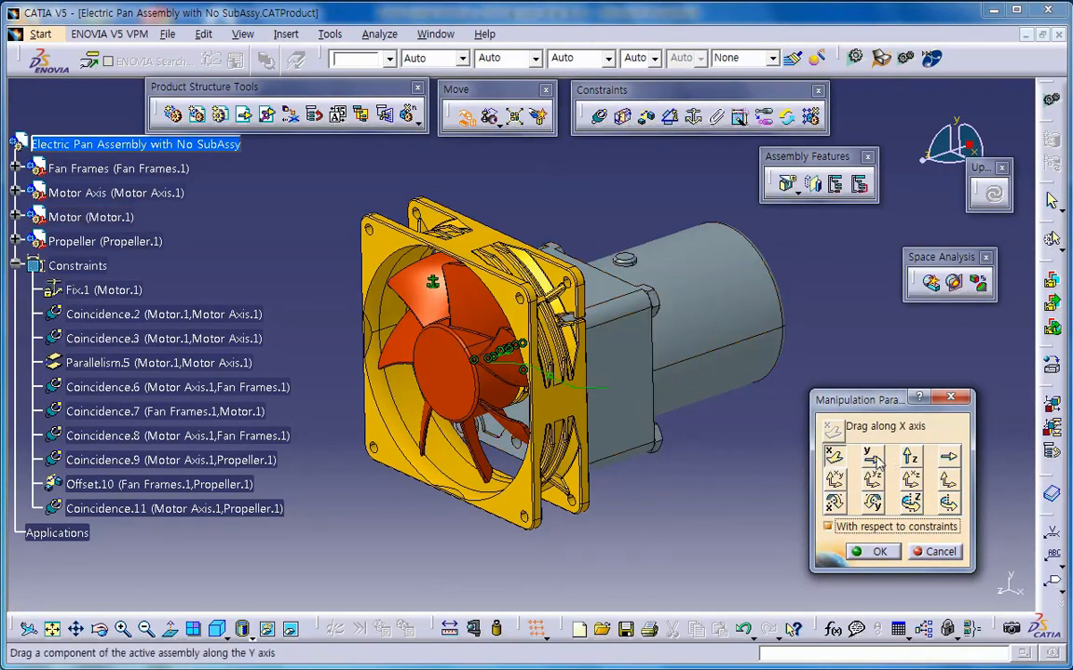
{"action": "left_click", "coordinate": [843, 460]}
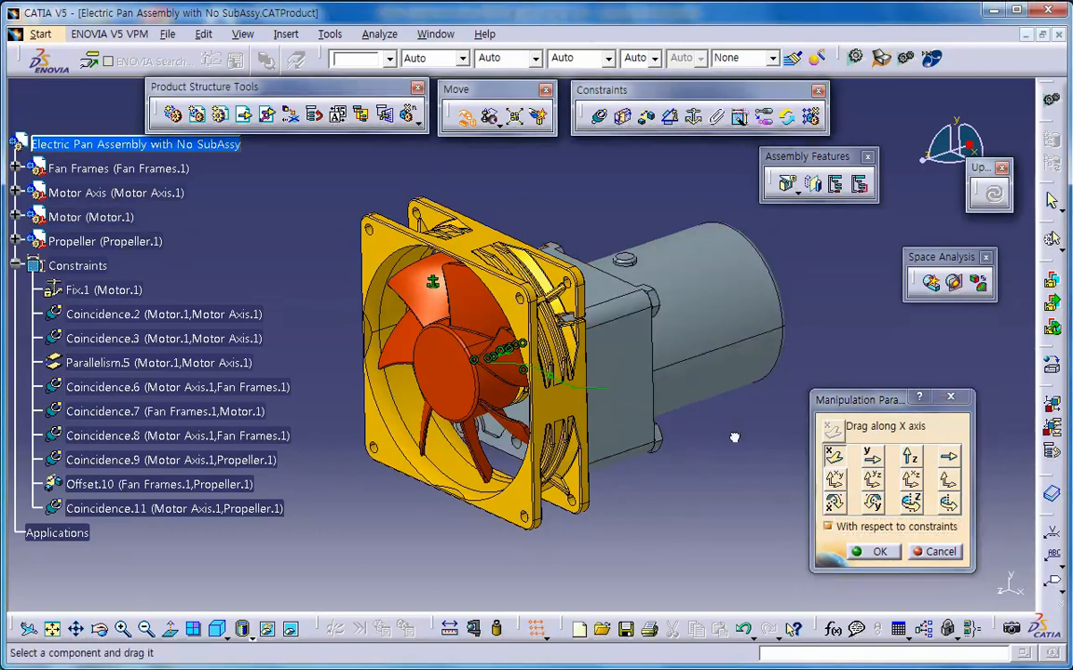
{"action": "left_click", "coordinate": [910, 457]}
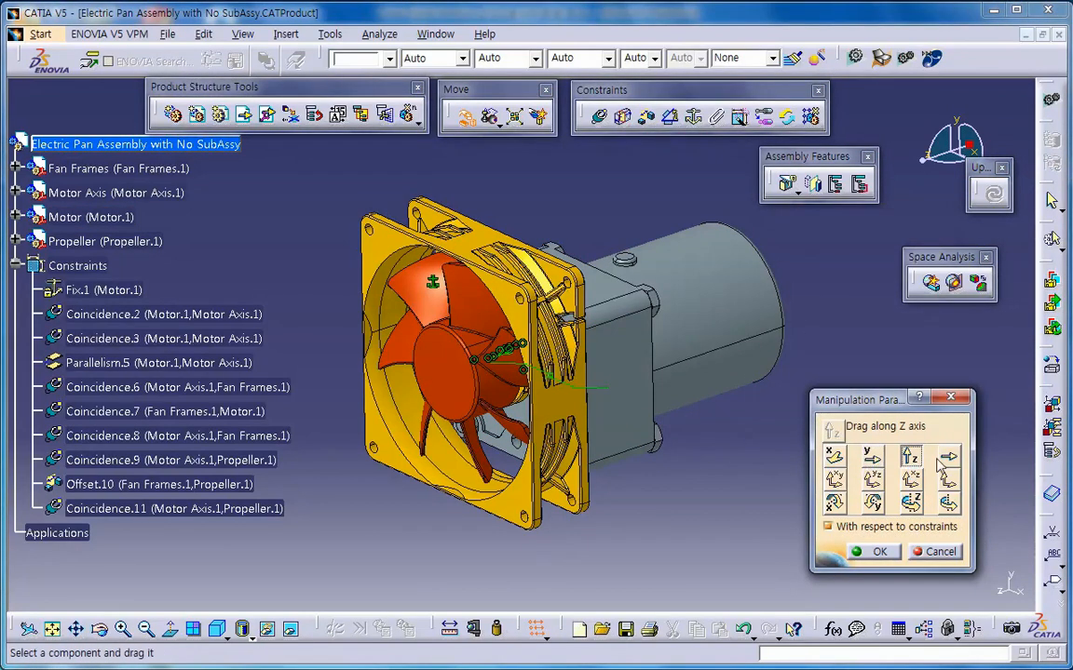
{"action": "left_click", "coordinate": [835, 479]}
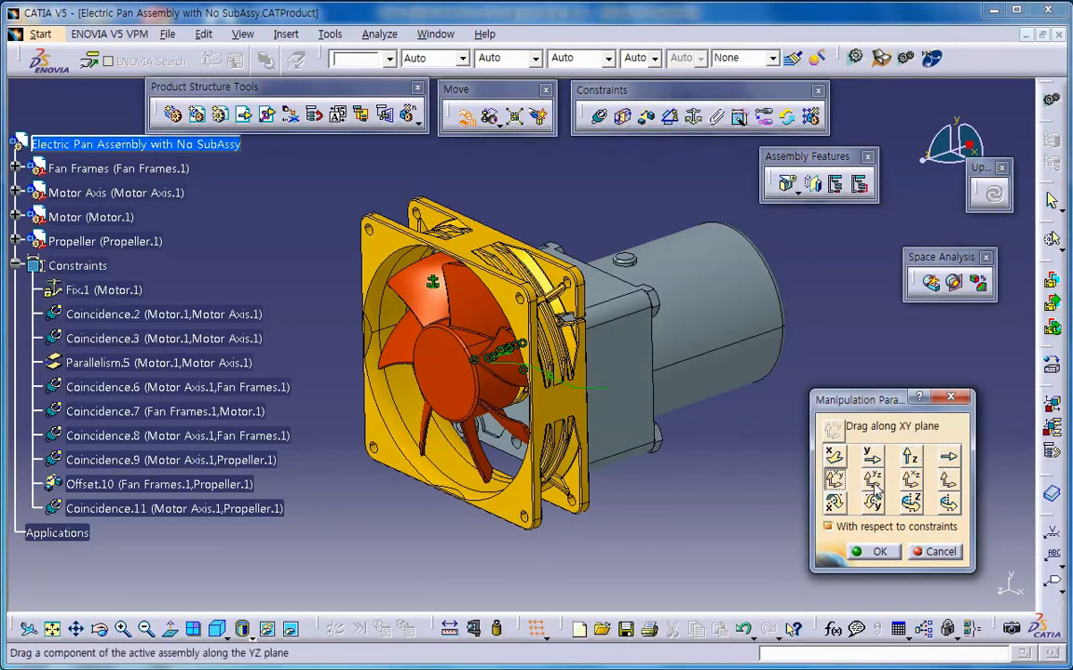
{"action": "left_click", "coordinate": [872, 479]}
{"action": "left_click", "coordinate": [910, 479]}
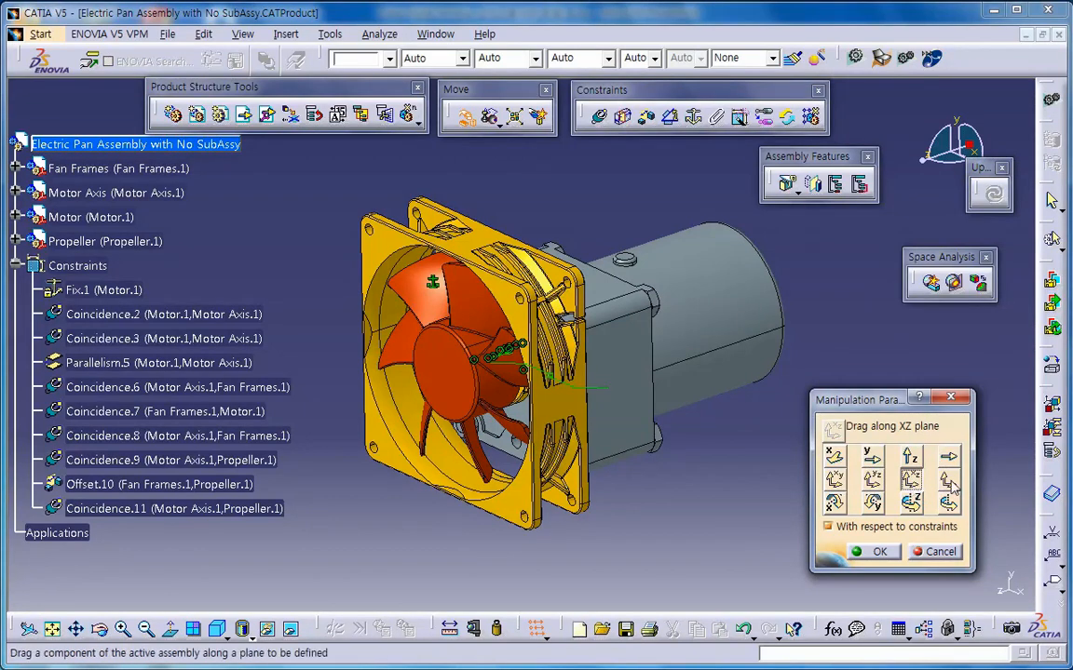
- Drag the propeller along any plane with constraints ignored, pulling it out of the fan frame and across to the motor
{"action": "left_click", "coordinate": [947, 479]}
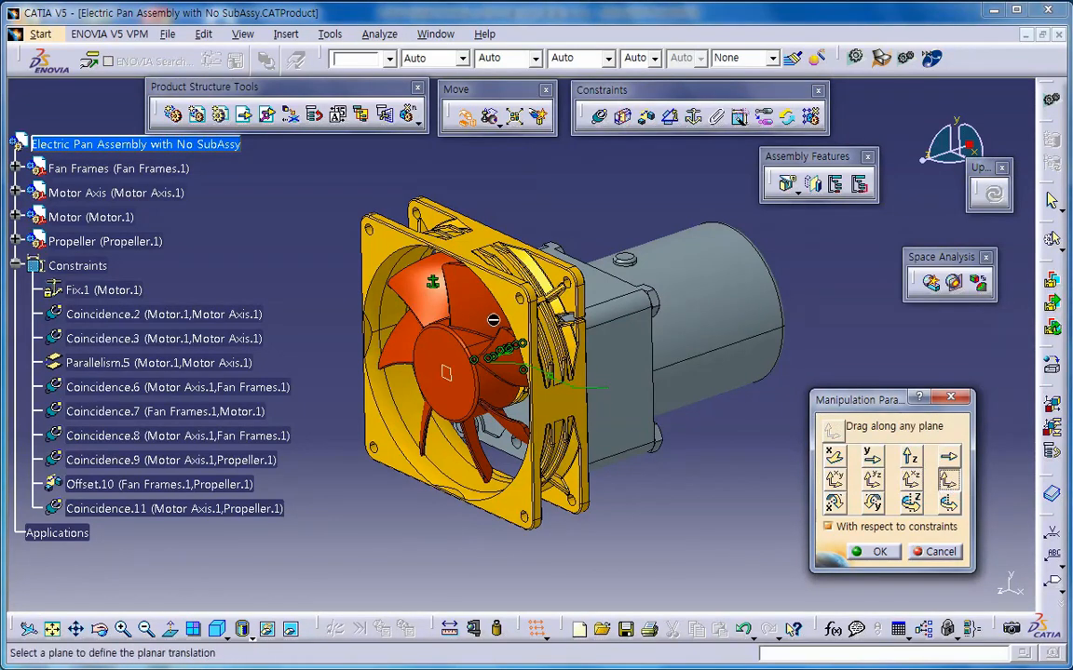
{"action": "left_click", "coordinate": [519, 317]}
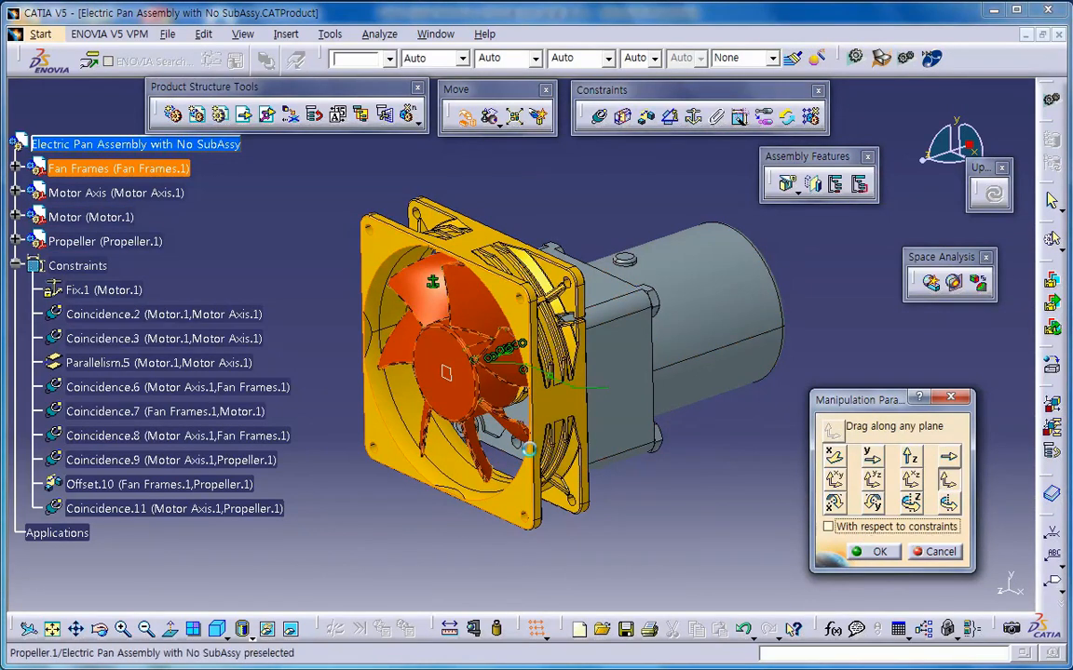
{"action": "left_click_drag", "start_coordinate": [446, 376], "coordinate": [359, 421]}
{"action": "middle_click_drag", "start_coordinate": [484, 425], "coordinate": [393, 411]}
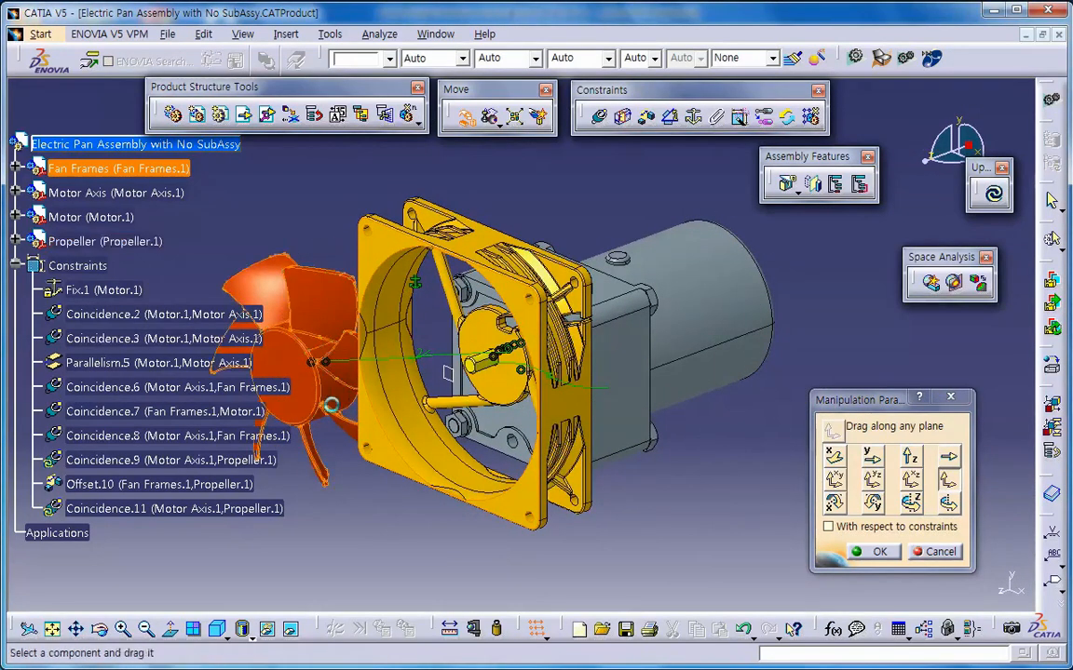
{"action": "left_click_drag", "start_coordinate": [373, 395], "coordinate": [763, 298]}
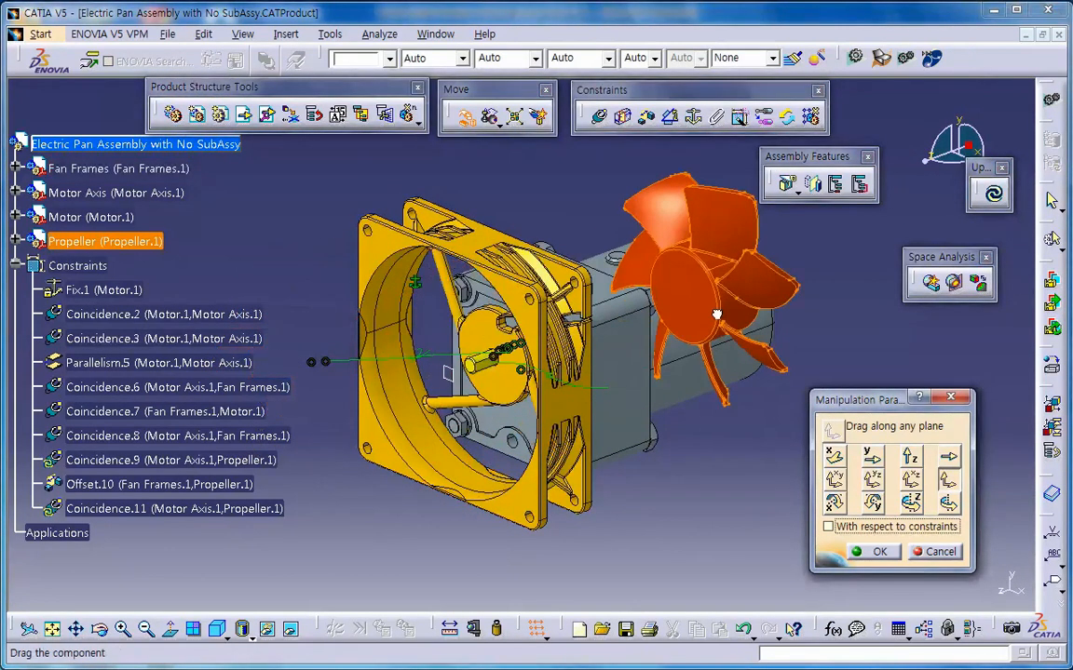
{"action": "mouse_move", "coordinate": [613, 413]}
{"action": "middle_mouse_down"}
{"action": "mouse_move", "coordinate": [610, 425]}
{"action": "mouse_move", "coordinate": [581, 431]}
{"action": "mouse_move", "coordinate": [619, 423]}
{"action": "middle_mouse_up"}
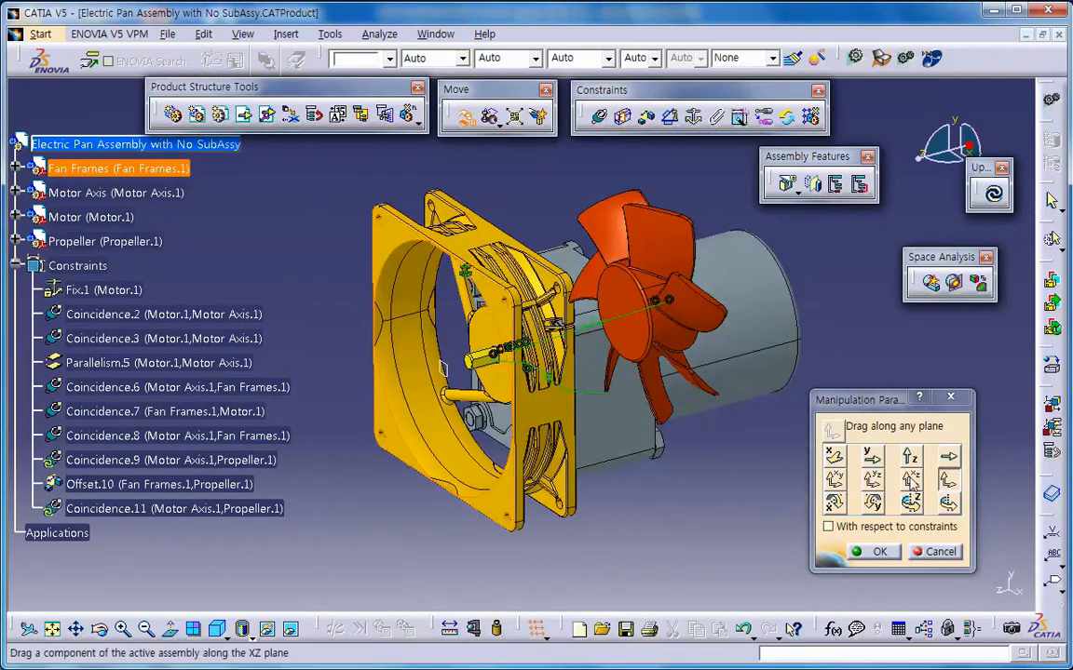
- Go through the X, Y and Z rotation modes, accept the manipulation and update the assembly to return the propeller to its constrained position
{"action": "left_click", "coordinate": [833, 504]}
{"action": "left_click", "coordinate": [872, 503]}
{"action": "left_click", "coordinate": [910, 504]}
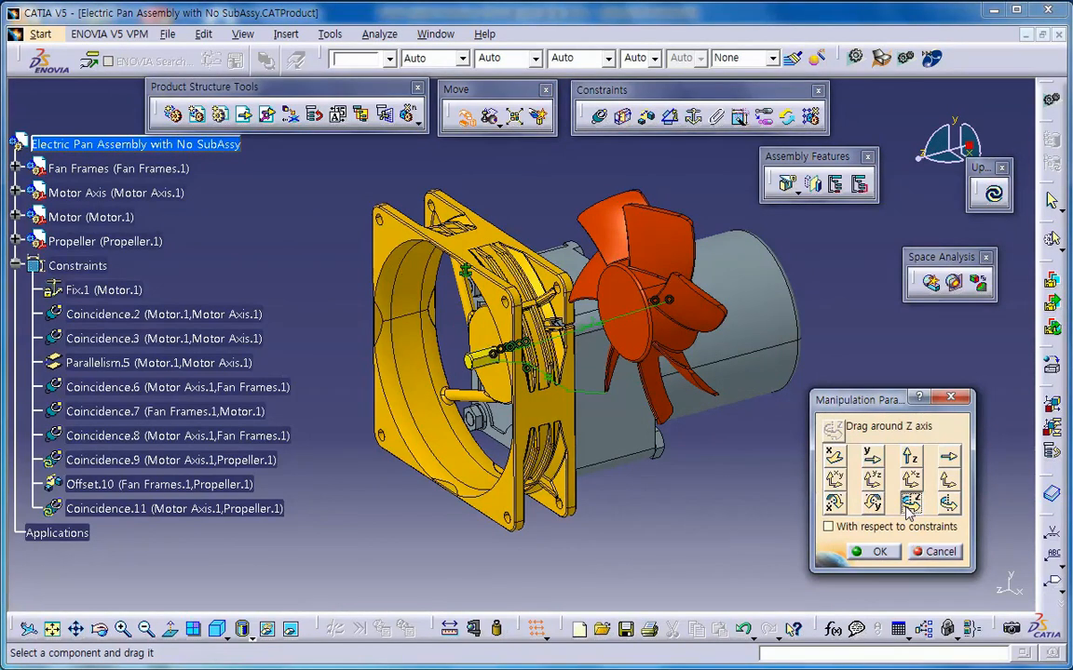
{"action": "left_click", "coordinate": [883, 556]}
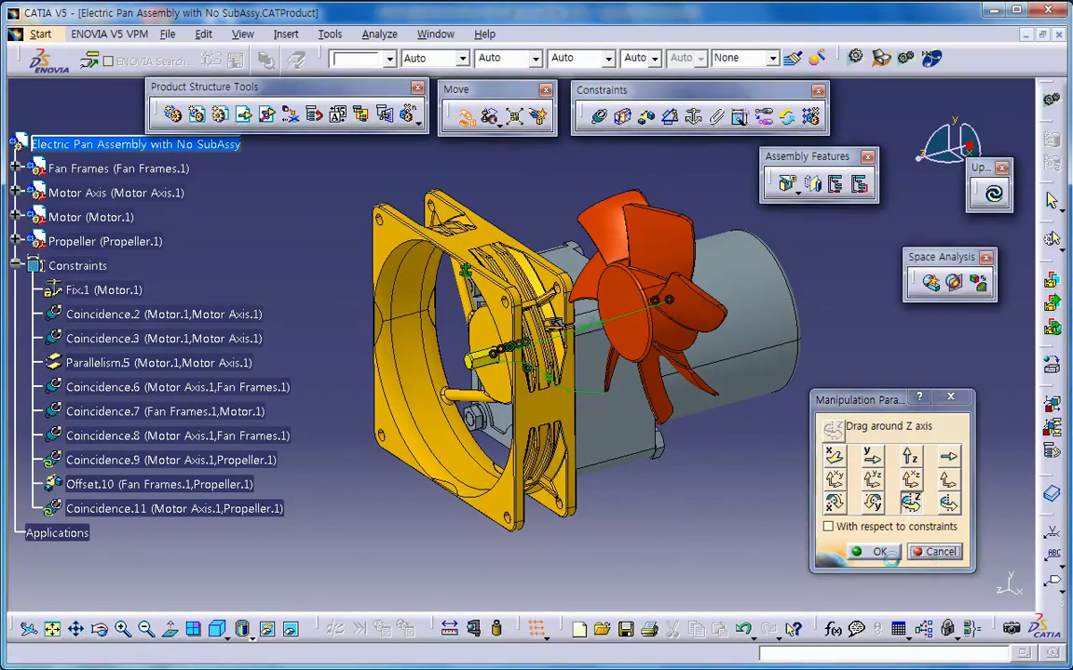
{"action": "left_click", "coordinate": [993, 192]}
- Try to rotate the propeller around the motor's axis with respect to constraints, and cancel the manipulation
{"action": "left_click", "coordinate": [464, 116]}
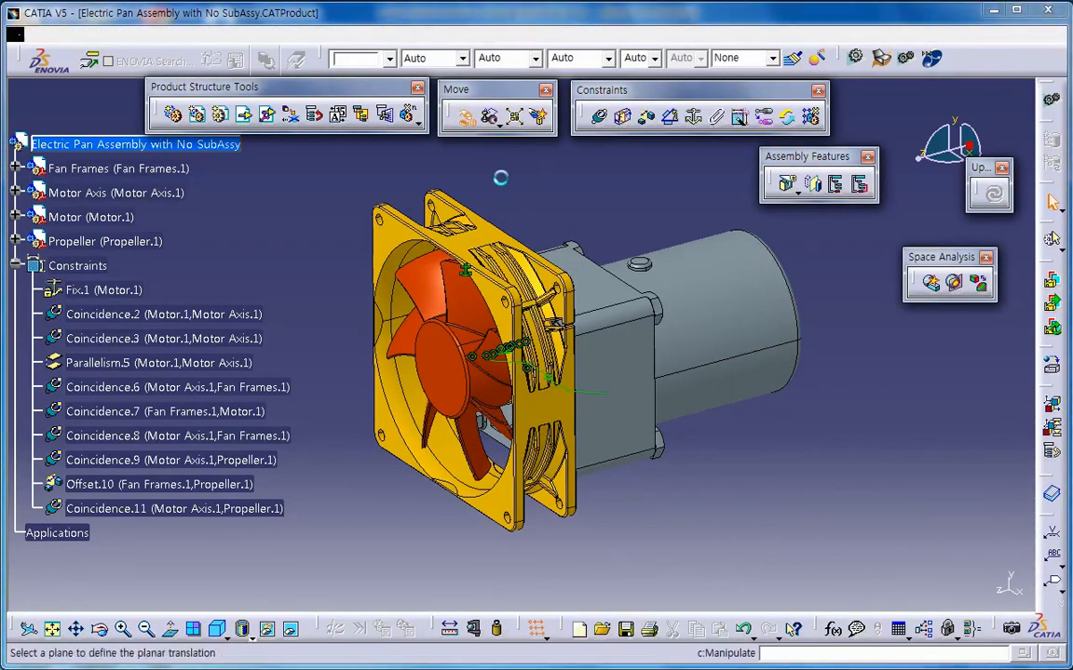
{"action": "left_click_drag", "start_coordinate": [424, 340], "coordinate": [494, 413]}
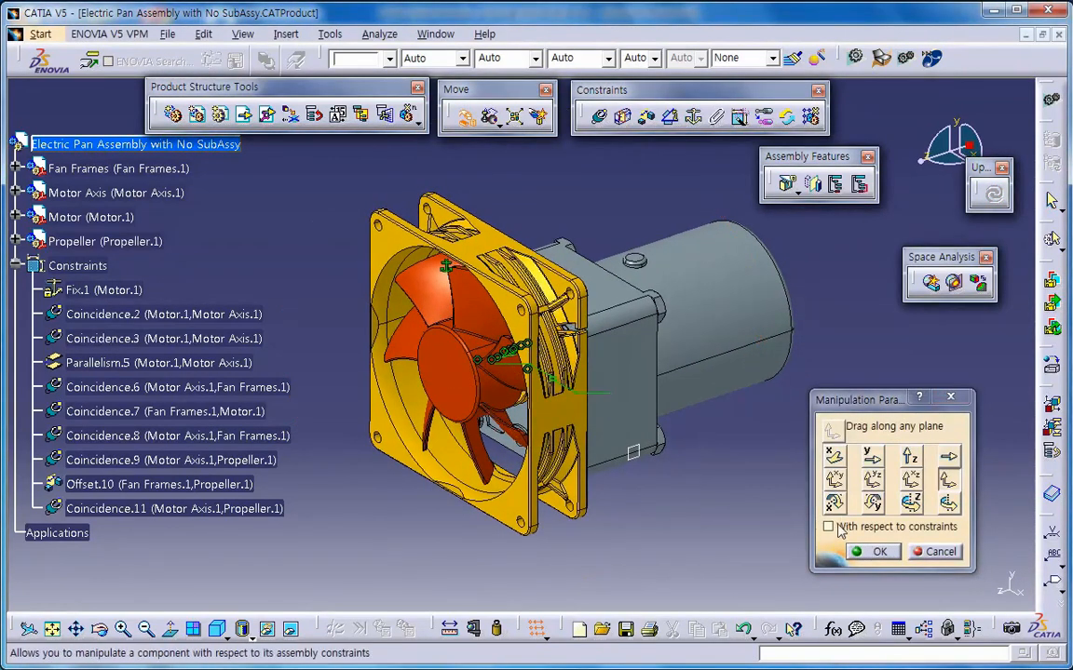
{"action": "left_click", "coordinate": [947, 502]}
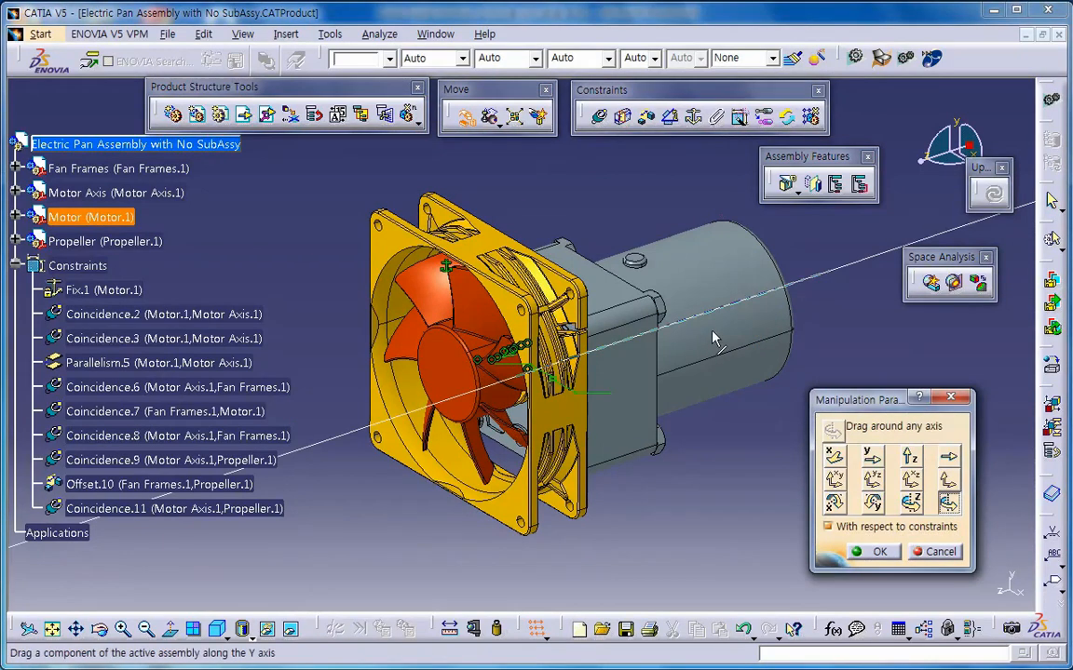
{"action": "left_click", "coordinate": [702, 344]}
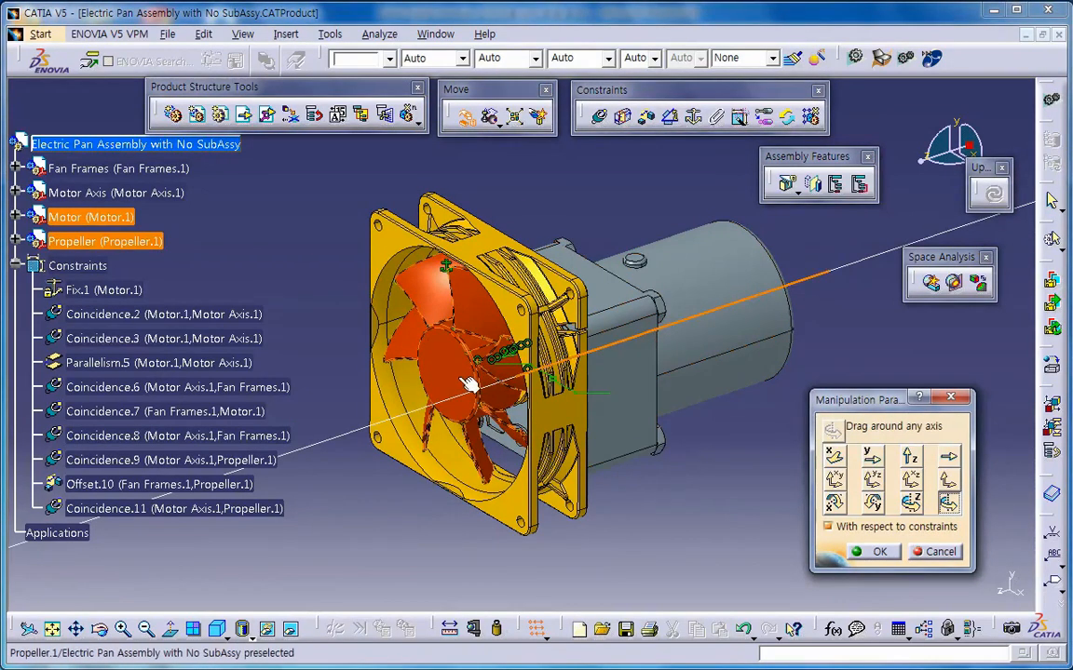
{"action": "left_click_drag", "start_coordinate": [488, 323], "coordinate": [477, 423]}
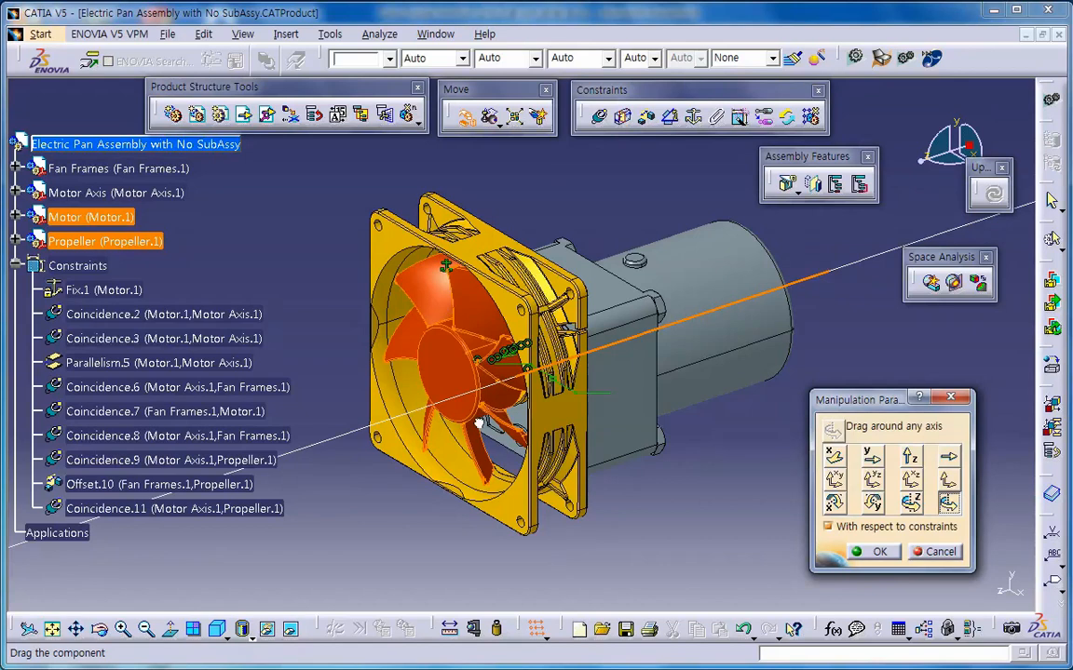
{"action": "left_click_drag", "start_coordinate": [482, 347], "coordinate": [485, 429]}
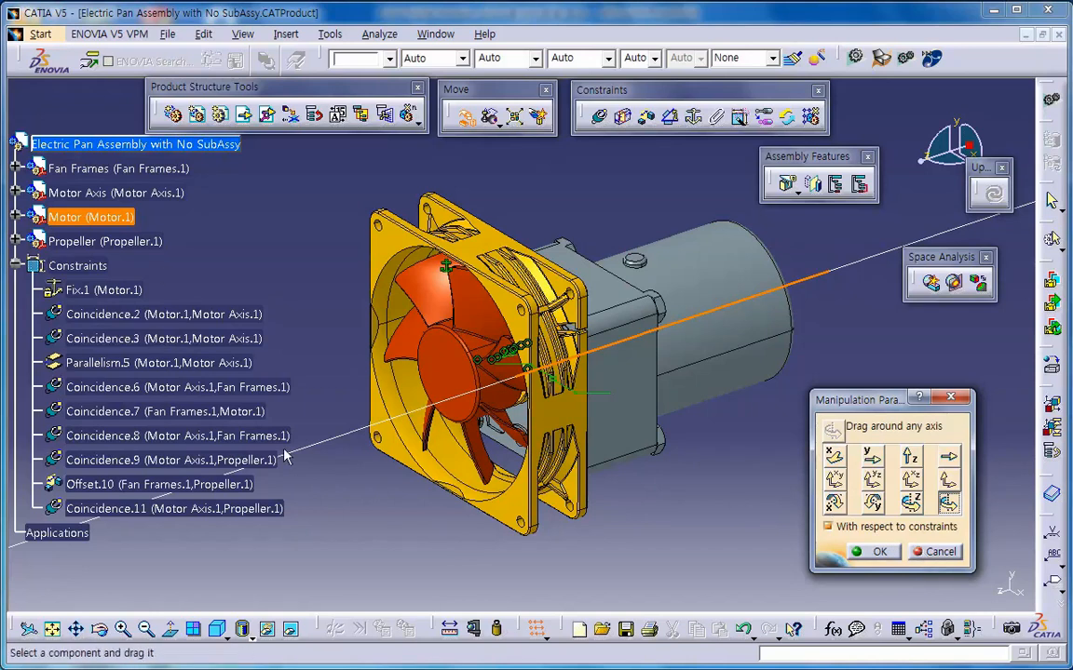
{"action": "left_click", "coordinate": [934, 552]}
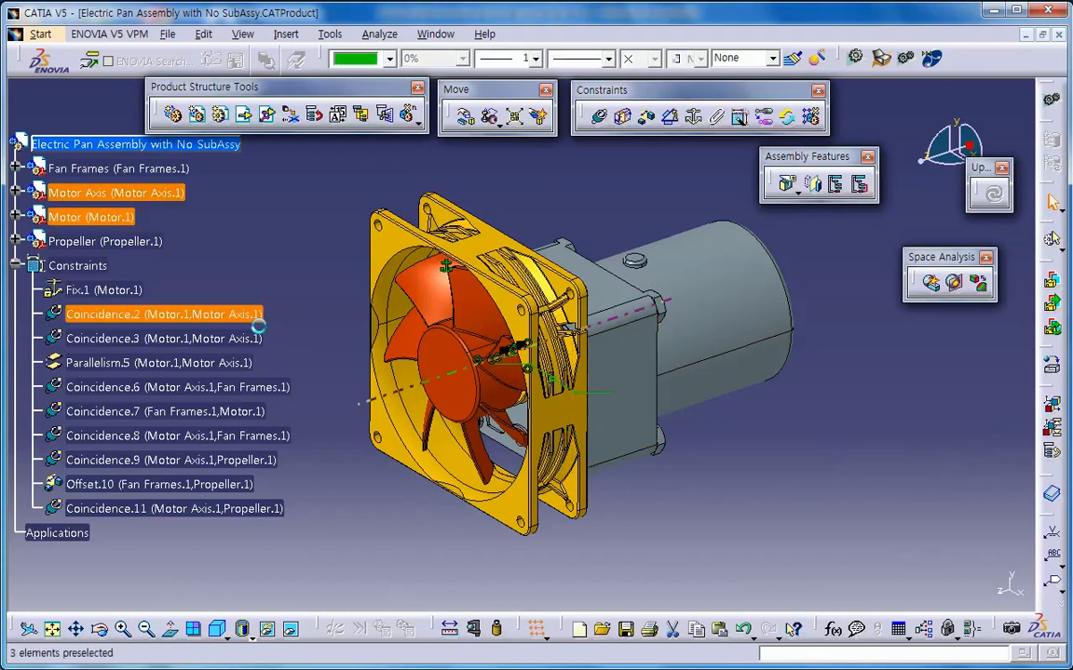
- Deactivate the Parallelism.5 constraint between Motor and Motor Axis
{"action": "right_click", "coordinate": [200, 370]}
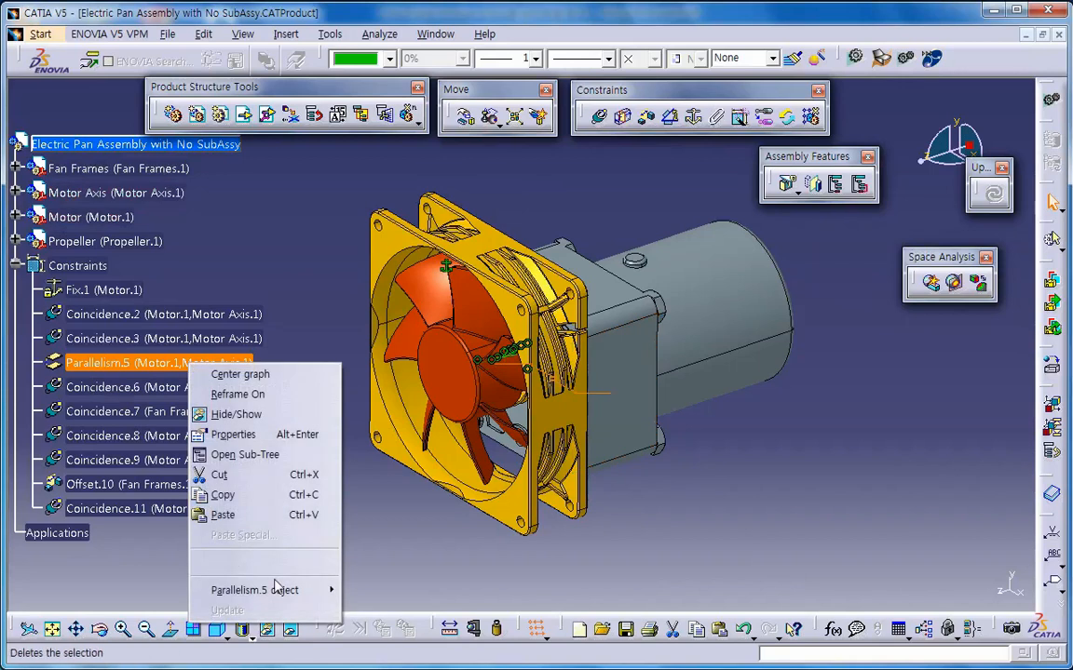
{"action": "mouse_move", "coordinate": [289, 590]}
{"action": "left_click", "coordinate": [368, 610]}
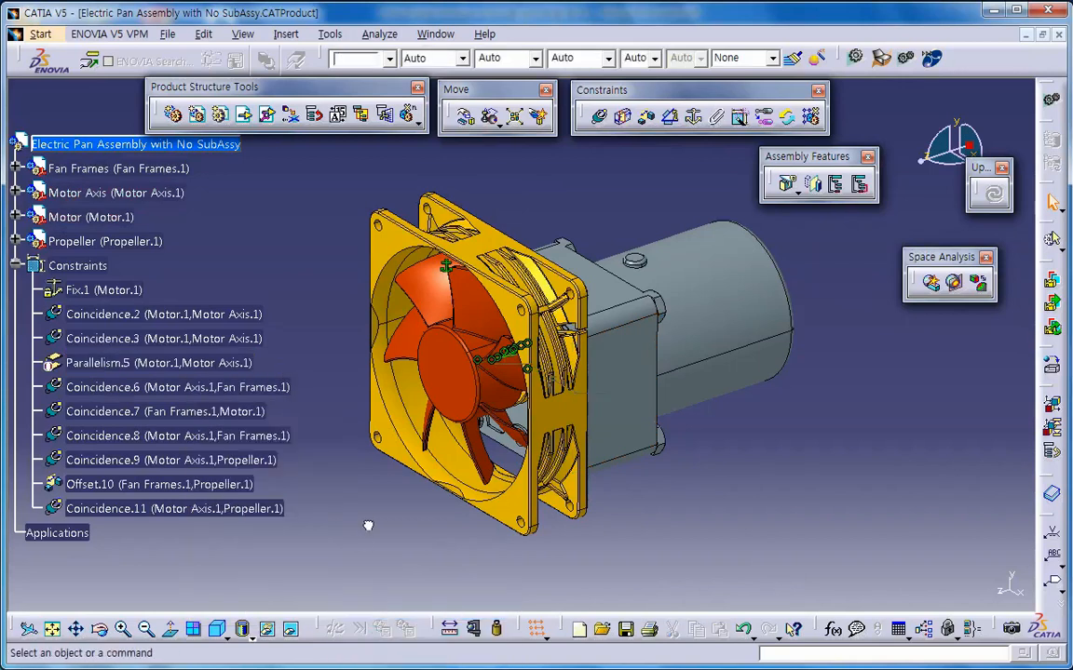
{"action": "left_click", "coordinate": [247, 412]}
- Manipulate the propeller around the motor's axis with respect to constraints
{"action": "left_click", "coordinate": [465, 116]}
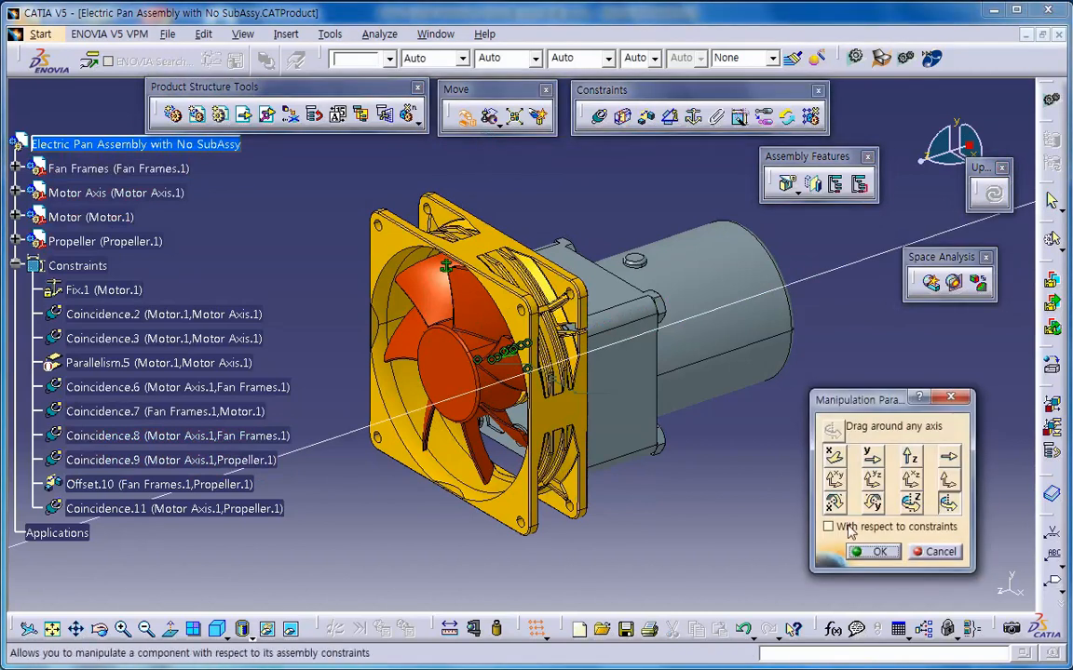
{"action": "left_click", "coordinate": [652, 324]}
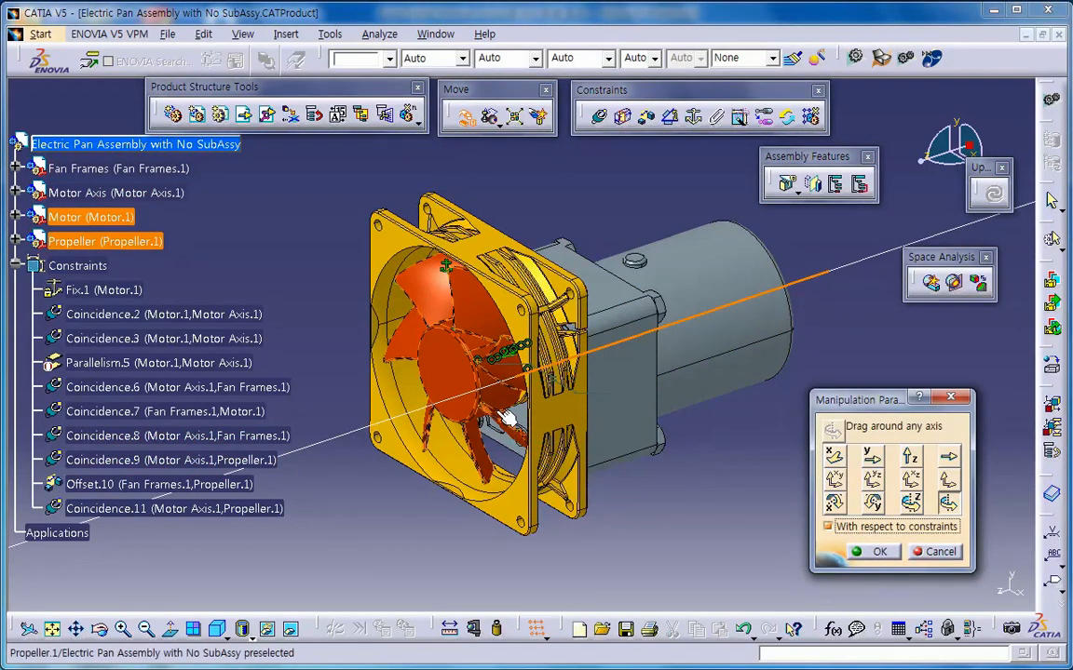
{"action": "left_click_drag", "start_coordinate": [456, 383], "coordinate": [498, 323]}
- Hide the motor, manipulate the fan while examining its frame and shaft from behind, and cancel the manipulation
{"action": "right_click", "coordinate": [658, 399]}
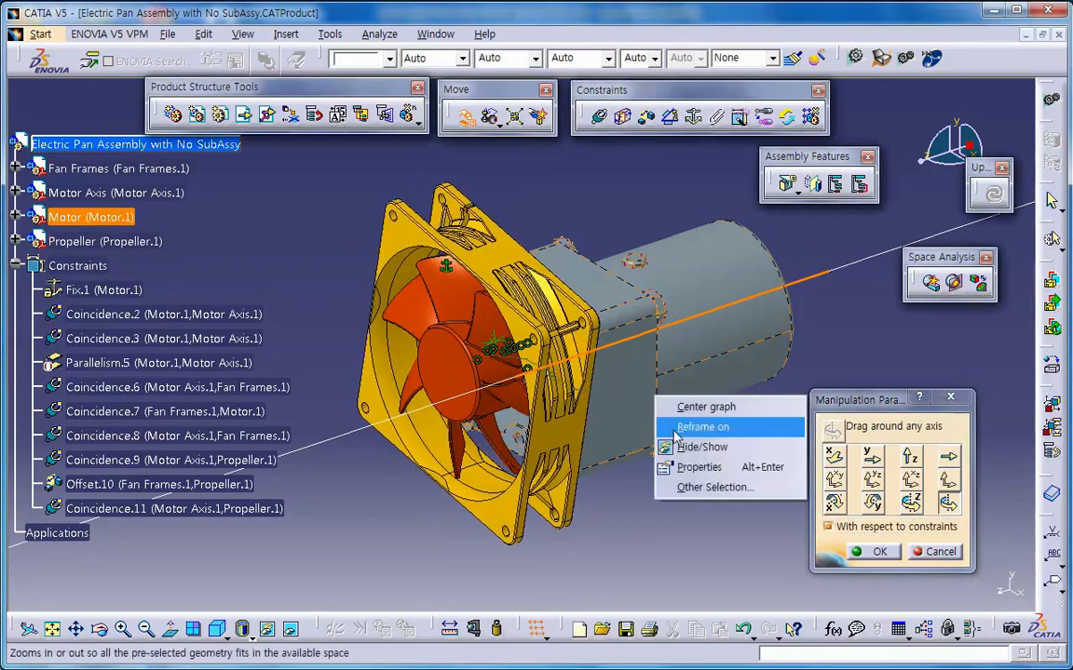
{"action": "left_click", "coordinate": [700, 448]}
{"action": "middle_click_drag", "start_coordinate": [696, 454], "coordinate": [484, 435]}
{"action": "left_click_drag", "start_coordinate": [484, 435], "coordinate": [363, 284]}
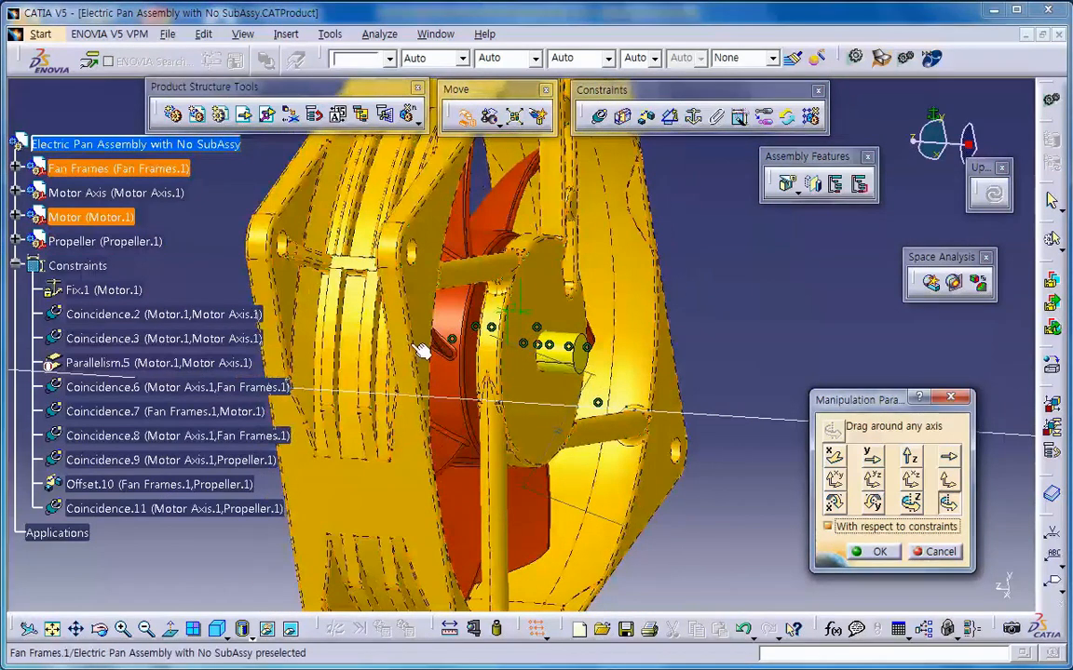
{"action": "left_click", "coordinate": [939, 554]}
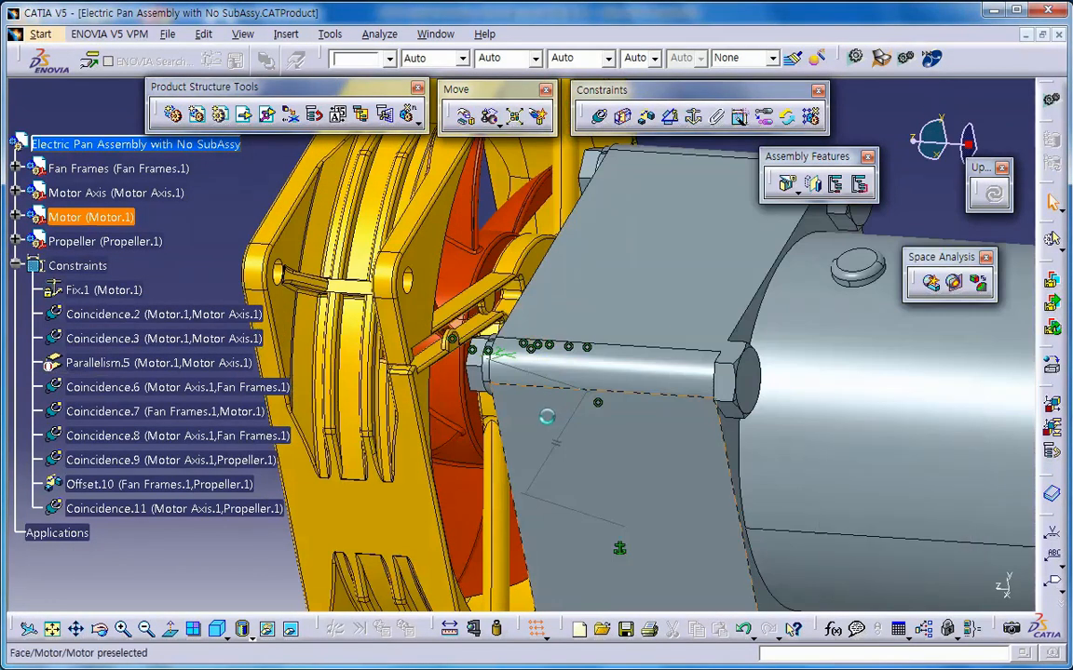
{"action": "middle_click_drag", "start_coordinate": [488, 390], "coordinate": [431, 551]}
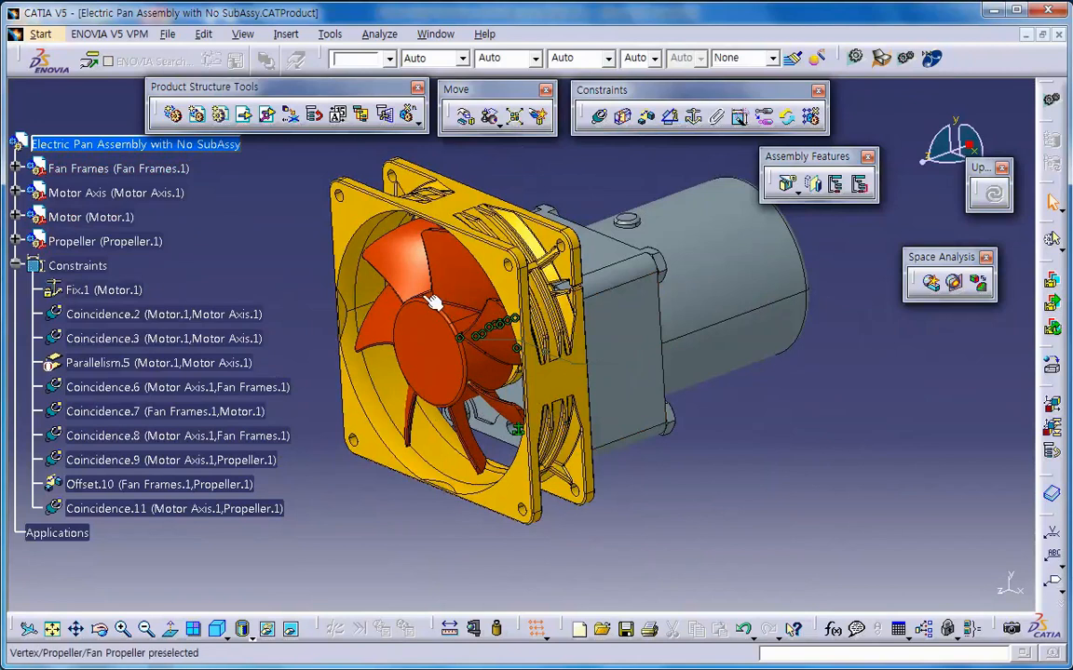
{"action": "left_click", "coordinate": [556, 389]}
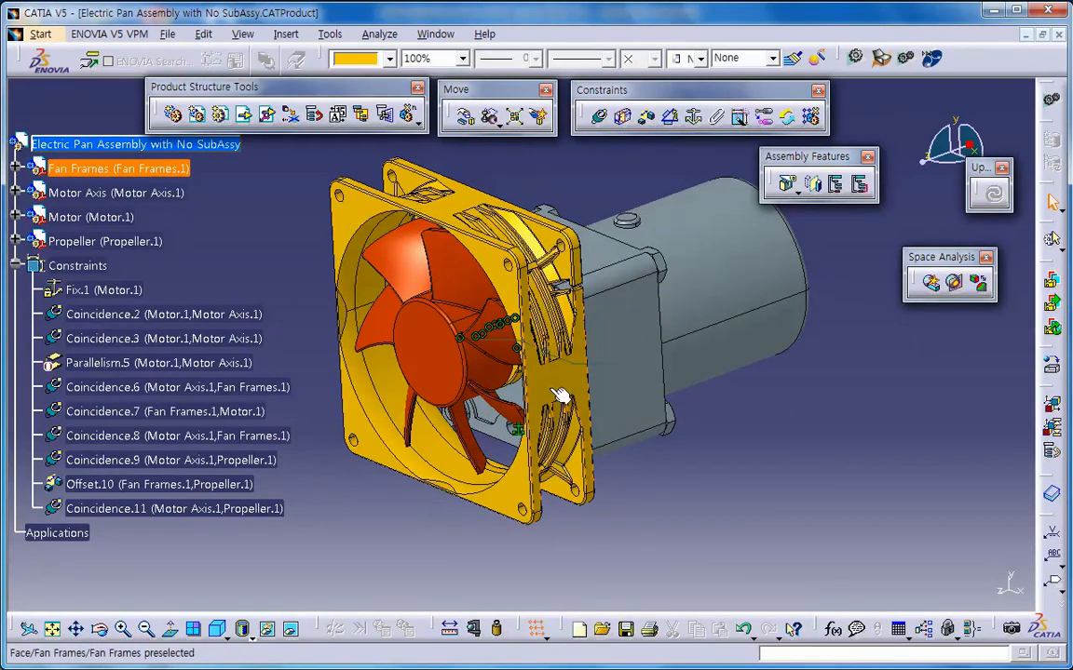
{"action": "left_click", "coordinate": [708, 477]}
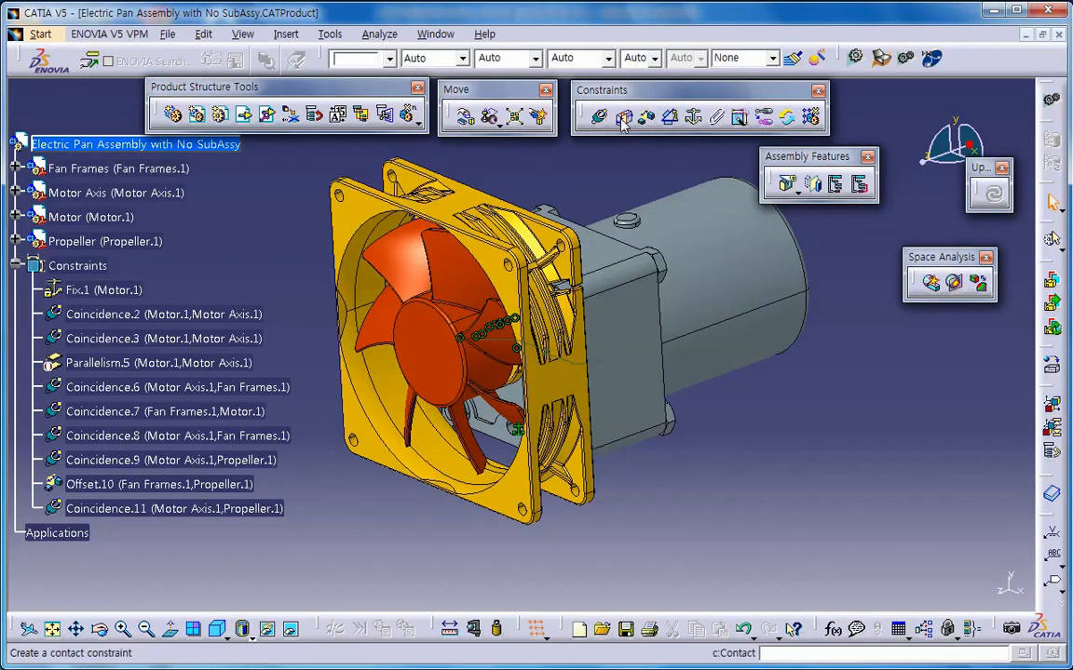
{"action": "left_click", "coordinate": [649, 128]}
{"action": "left_click", "coordinate": [582, 364]}
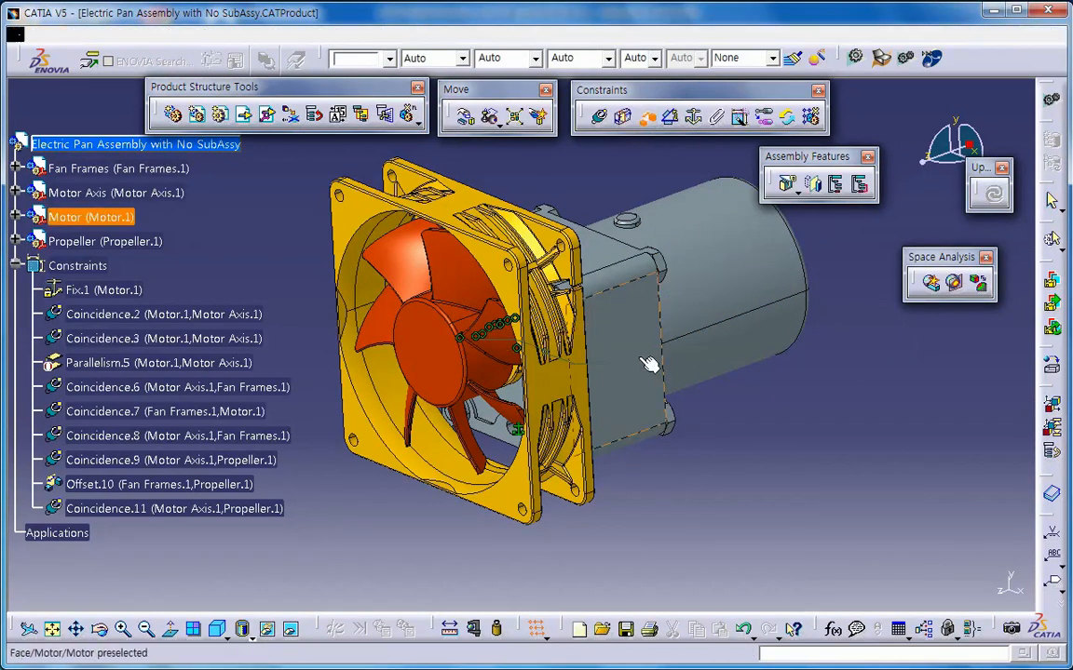
{"action": "left_click", "coordinate": [566, 382]}
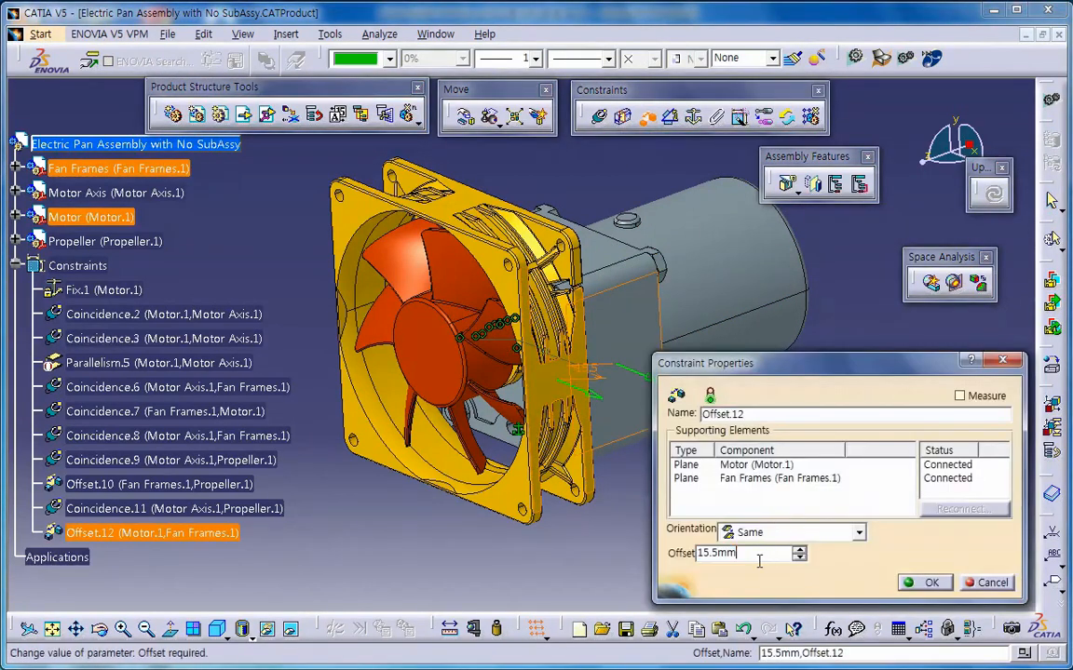
{"action": "left_click", "coordinate": [982, 585]}
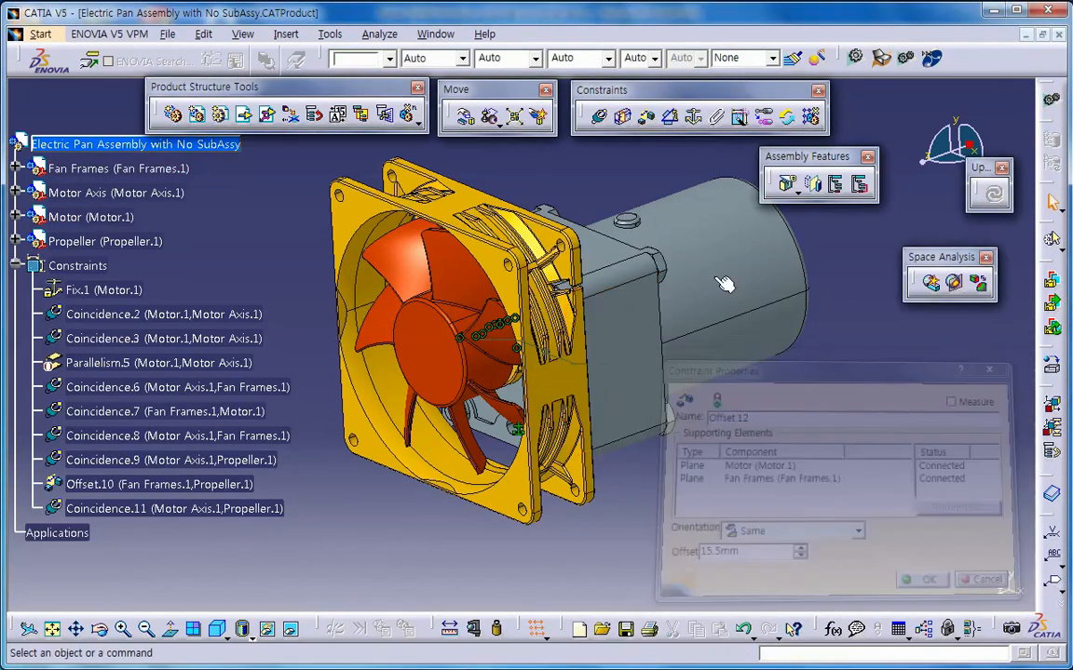
- Add a parallelism constraint between the motor housing's side face and the fan frame's side face
{"action": "left_click", "coordinate": [670, 116]}
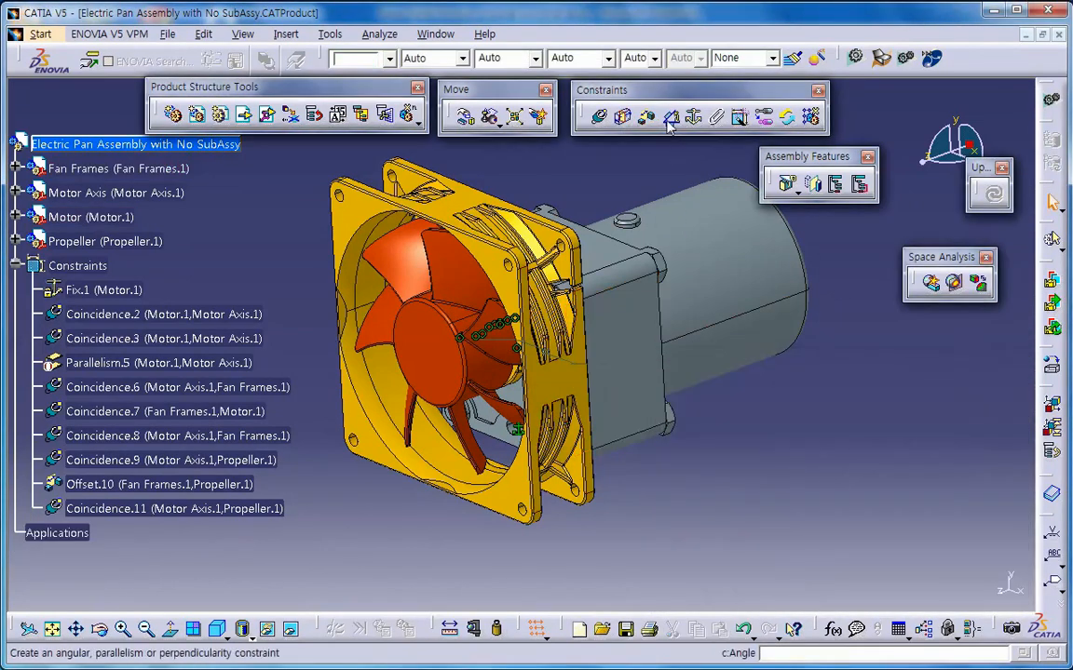
{"action": "left_click", "coordinate": [560, 390]}
{"action": "left_click", "coordinate": [579, 412]}
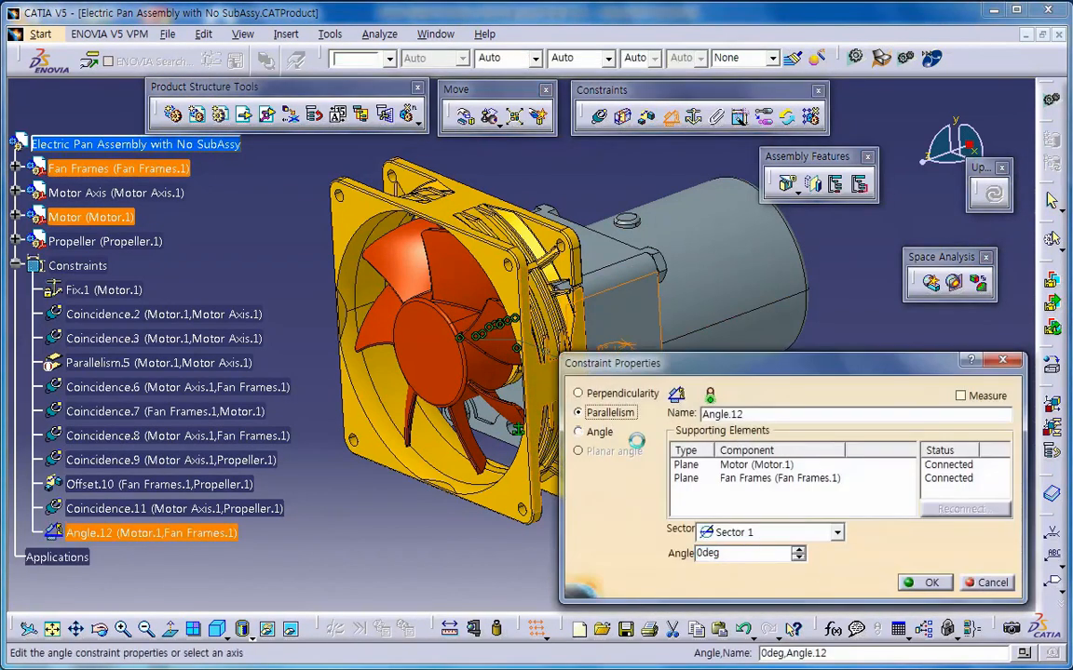
{"action": "left_click", "coordinate": [920, 583]}
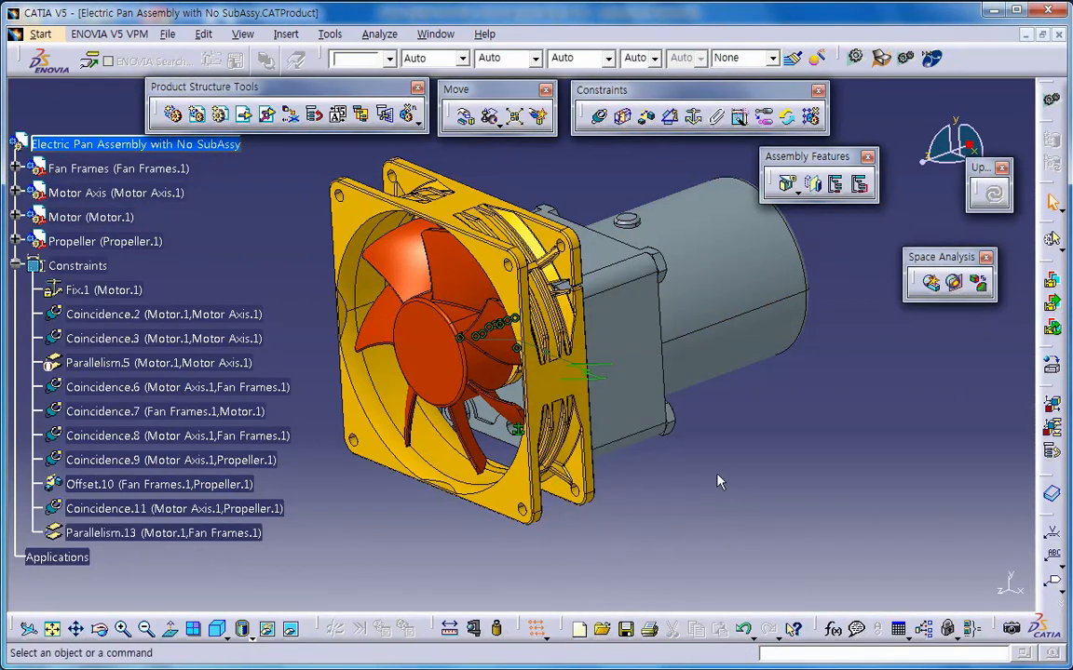
- Hide the propeller to expose the motor axis and the fan frame's hub
{"action": "middle_click", "coordinate": [691, 448]}
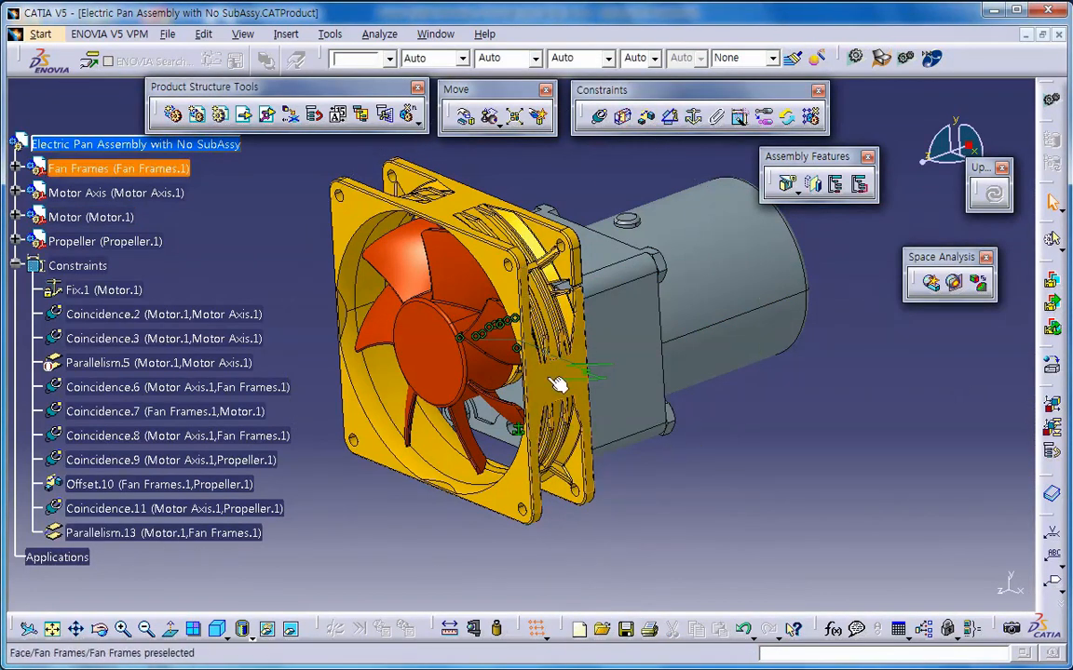
{"action": "right_click", "coordinate": [470, 382]}
{"action": "left_click", "coordinate": [491, 424]}
{"action": "middle_click_drag", "start_coordinate": [431, 503], "coordinate": [486, 391], "text": "ctrl"}
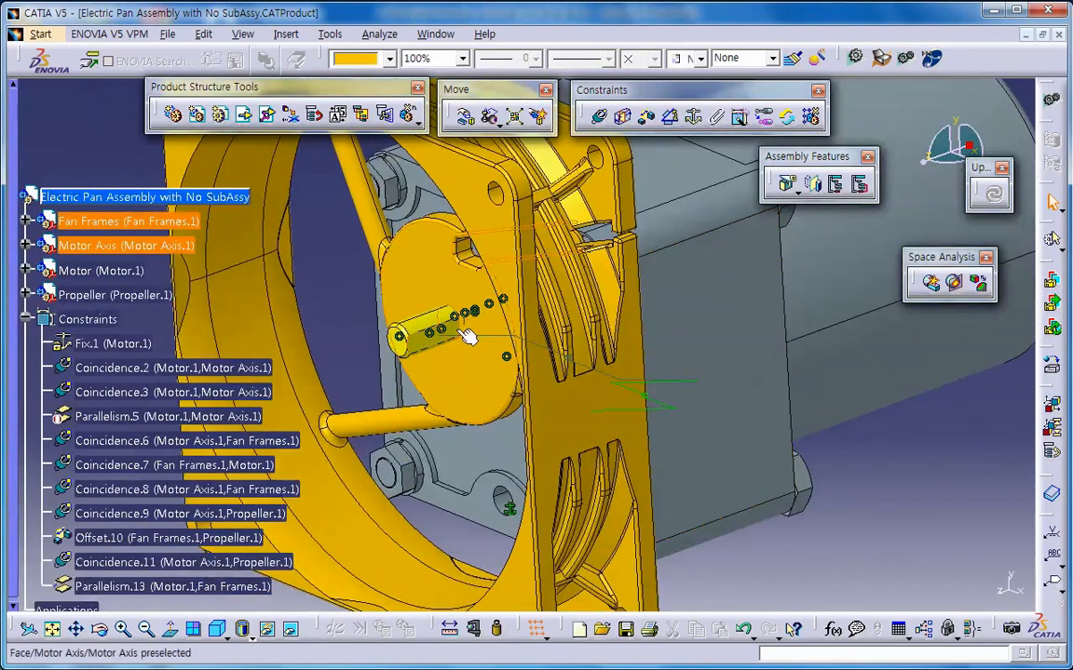
- Examine the constraints in the tree to find which ones link the motor axis, fan frames and motor
{"action": "left_click", "coordinate": [429, 351]}
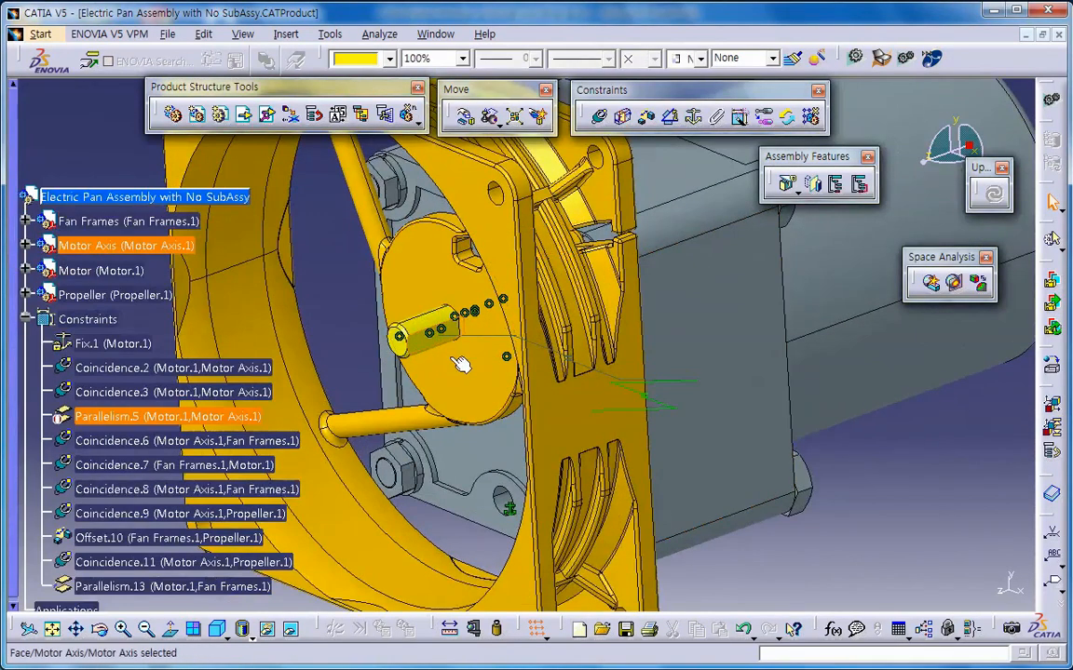
{"action": "middle_click_drag", "start_coordinate": [461, 363], "coordinate": [606, 388]}
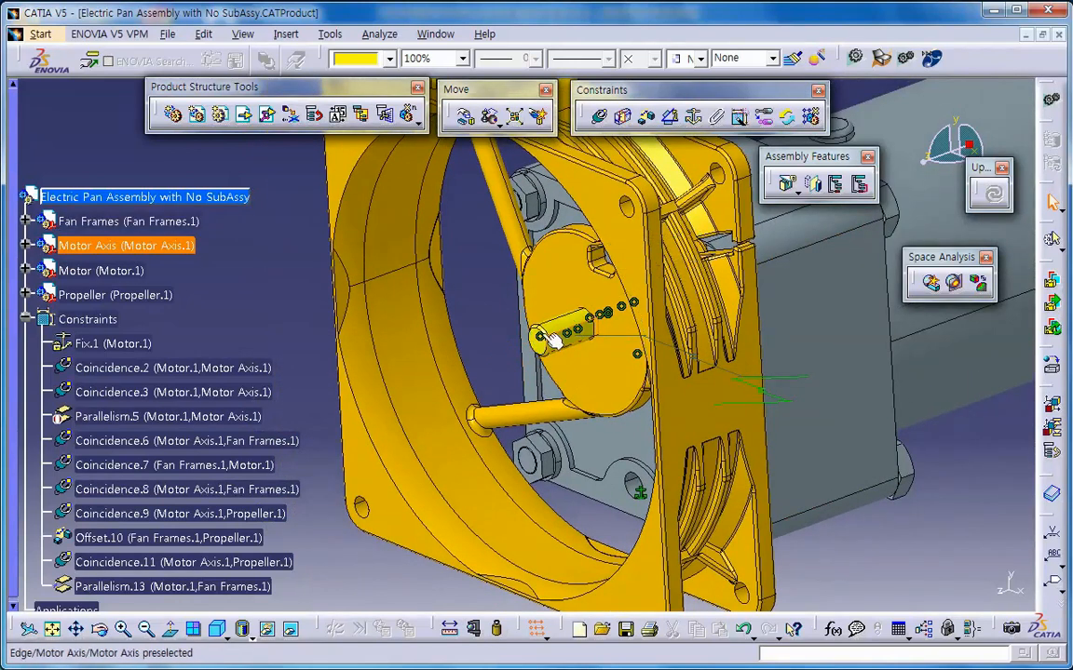
{"action": "left_click", "coordinate": [604, 375]}
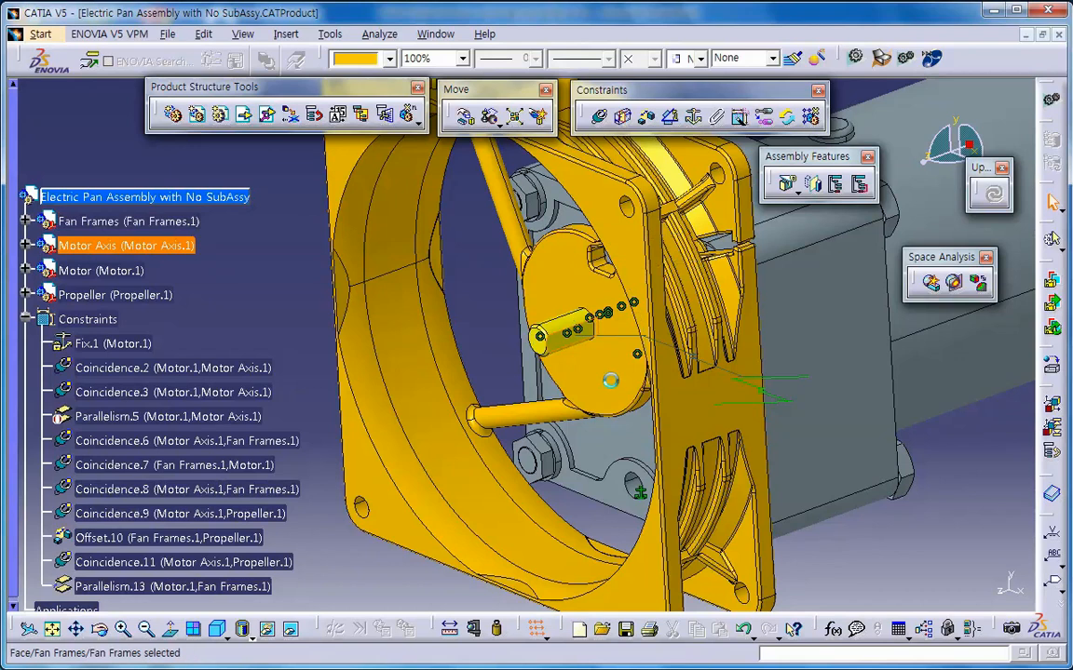
{"action": "left_click", "coordinate": [291, 367]}
{"action": "scroll", "coordinate": [275, 286], "scroll_direction": "down", "scroll_amount": 3}
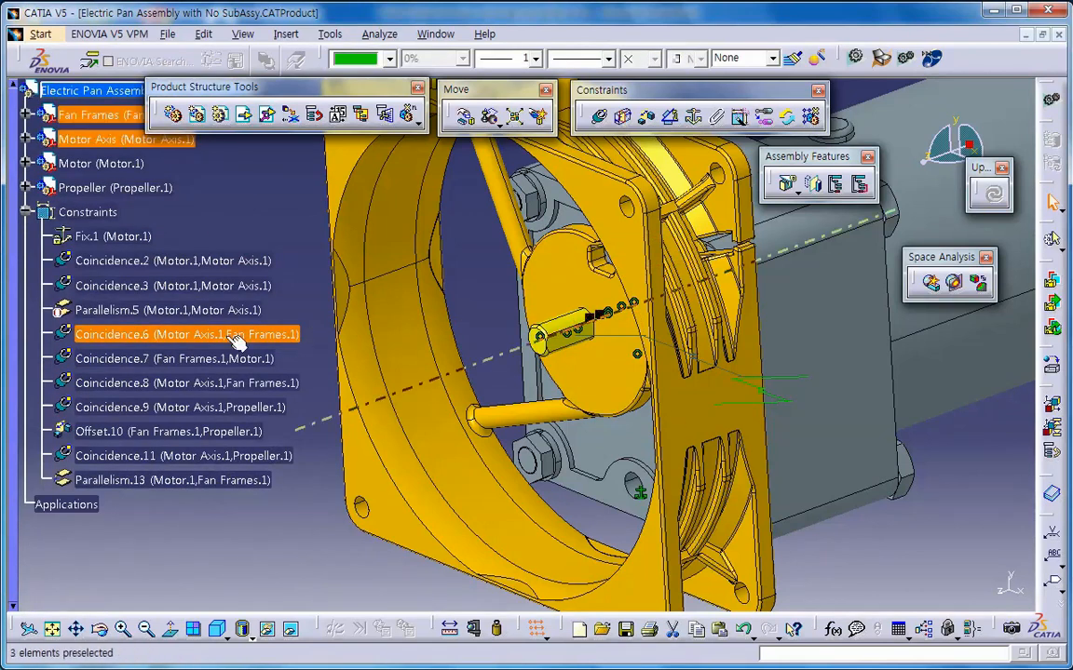
{"action": "left_click", "coordinate": [235, 369]}
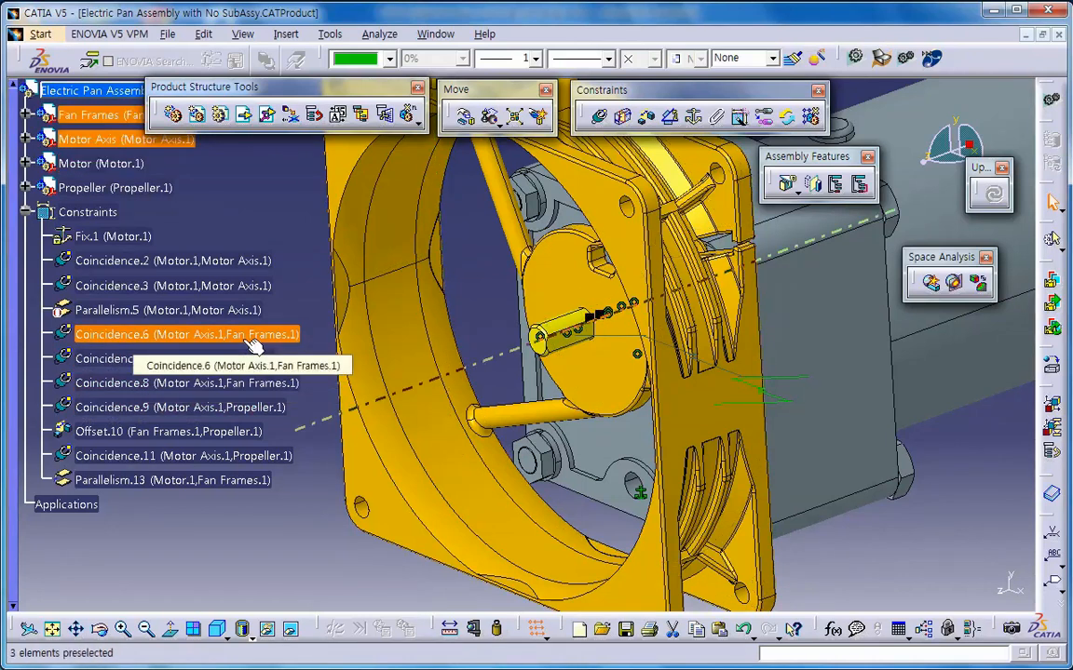
{"action": "left_click", "coordinate": [269, 225]}
{"action": "scroll", "coordinate": [269, 224], "scroll_direction": "up", "scroll_amount": 2}
{"action": "left_click", "coordinate": [172, 168]}
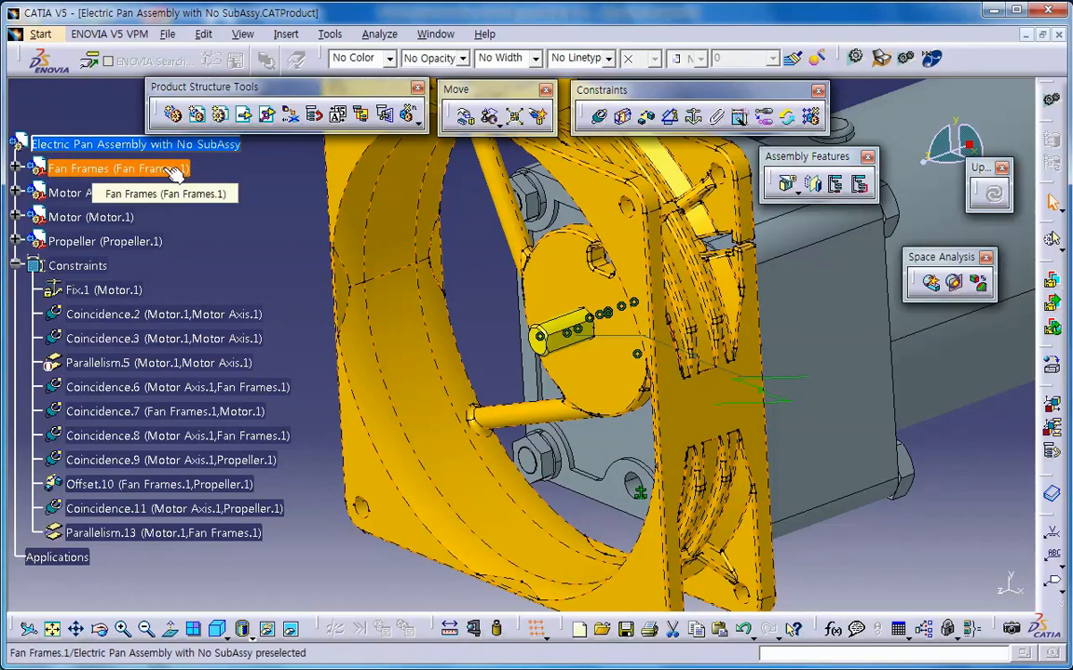
{"action": "left_click", "coordinate": [191, 204]}
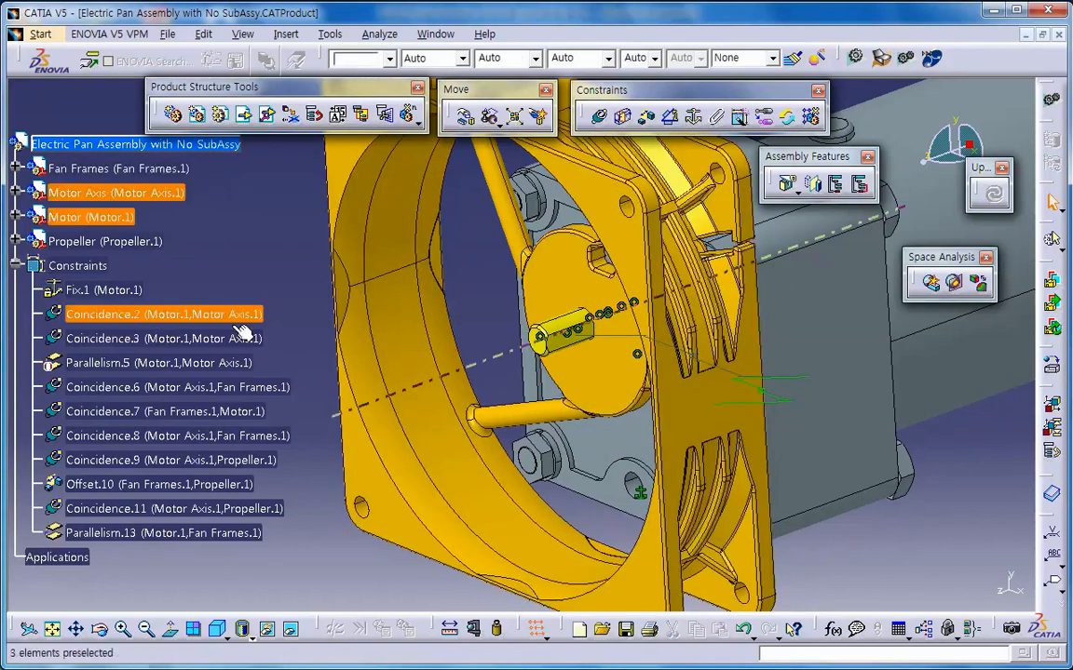
{"action": "left_click", "coordinate": [251, 393]}
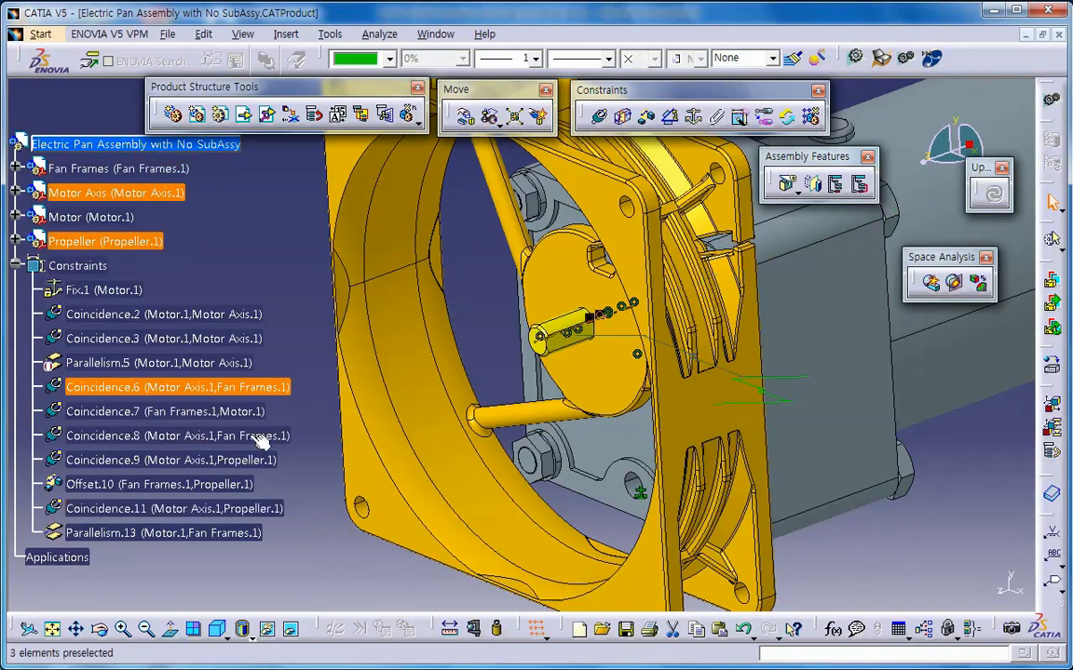
{"action": "left_click", "coordinate": [251, 412]}
- Inspect the supporting elements of the Coincidence.7 constraint between Fan Frames and Motor, leaving its definition unchanged
{"action": "double_click", "coordinate": [249, 414]}
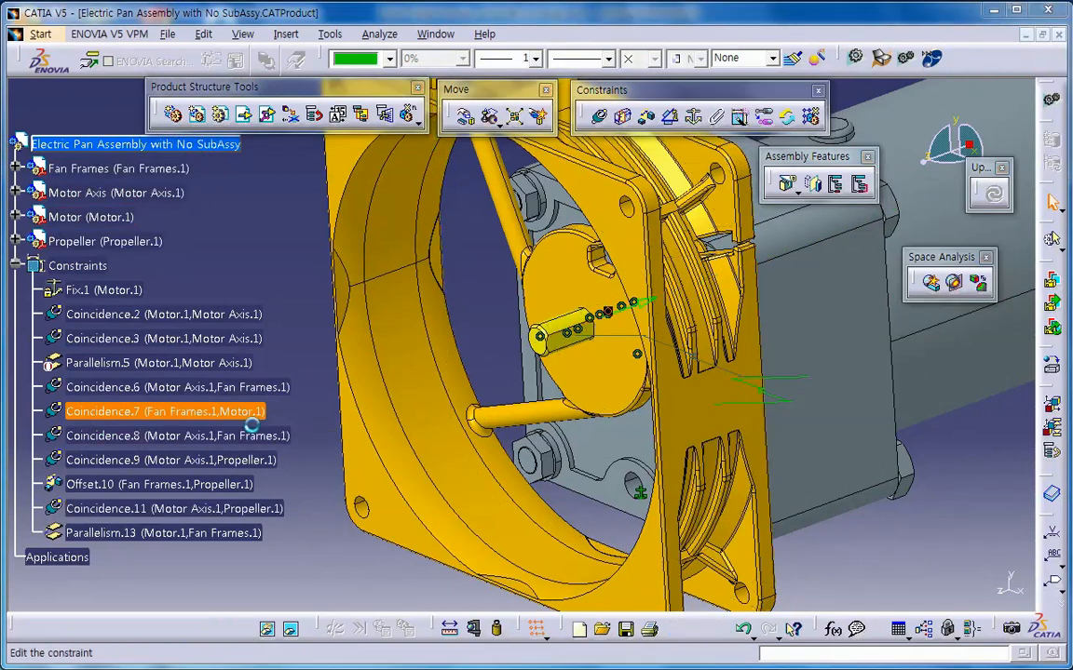
{"action": "left_click", "coordinate": [992, 563]}
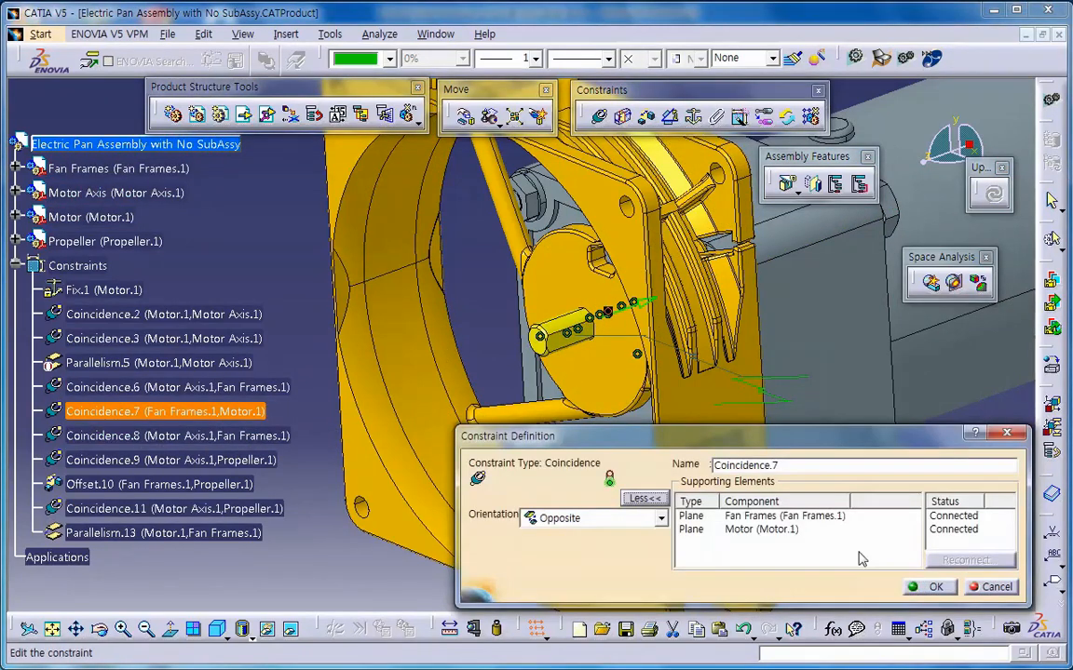
{"action": "left_click", "coordinate": [791, 515]}
{"action": "left_click", "coordinate": [785, 530]}
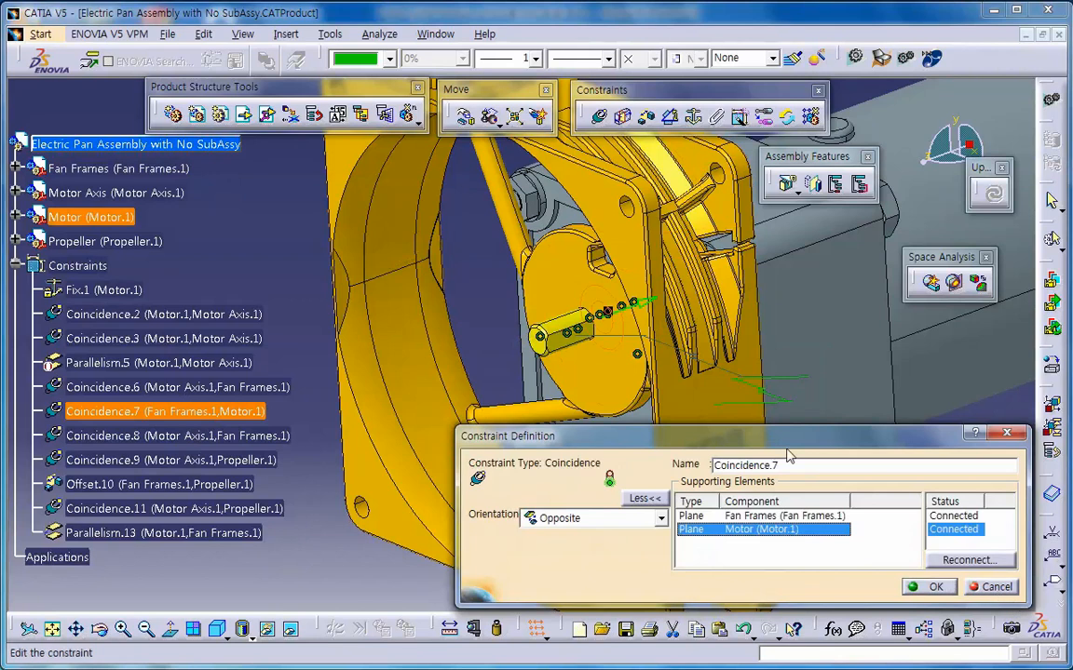
{"action": "left_click", "coordinate": [990, 586]}
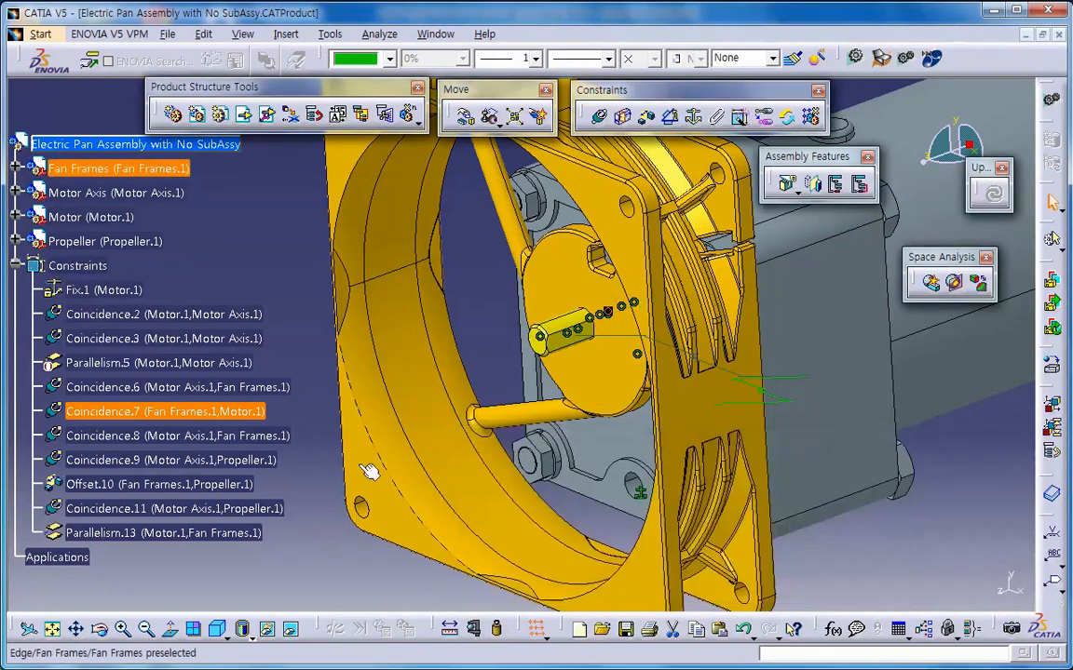
- Check the definition of the Coincidence.8 constraint between Motor Axis and Fan Frames, and deactivate the constraint
{"action": "double_click", "coordinate": [233, 435]}
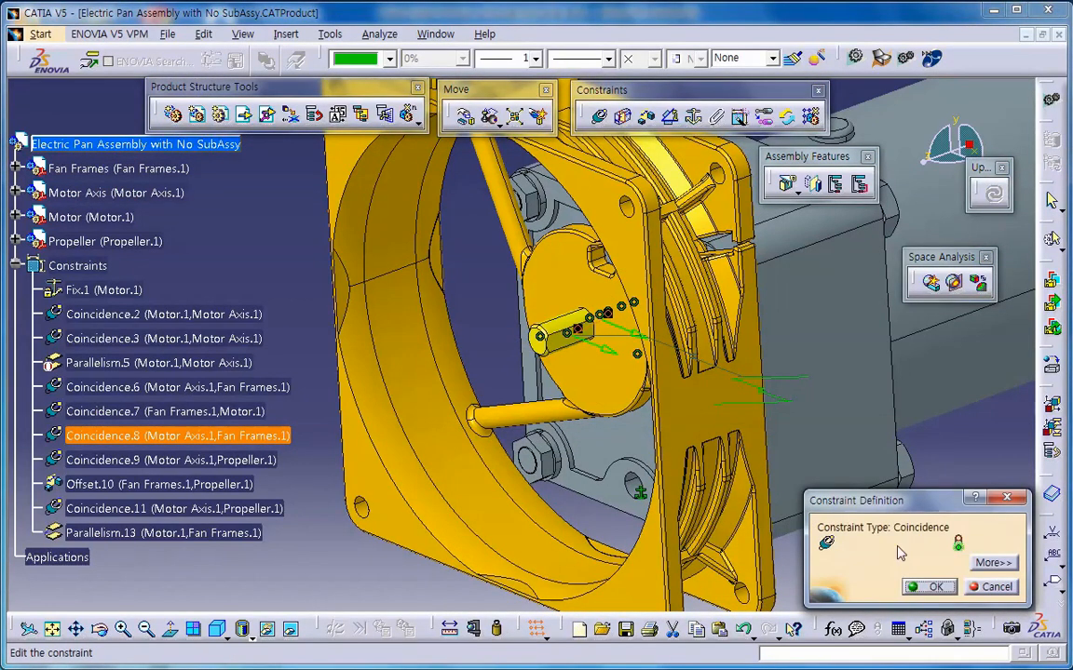
{"action": "left_click", "coordinate": [935, 587]}
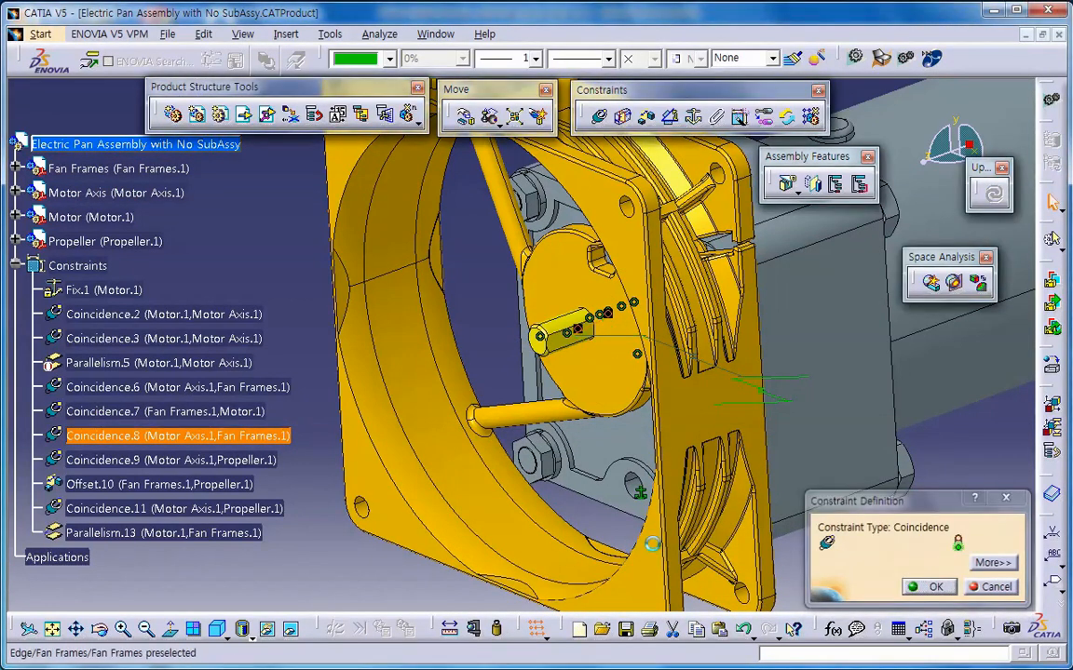
{"action": "right_click", "coordinate": [259, 446]}
{"action": "mouse_move", "coordinate": [335, 665]}
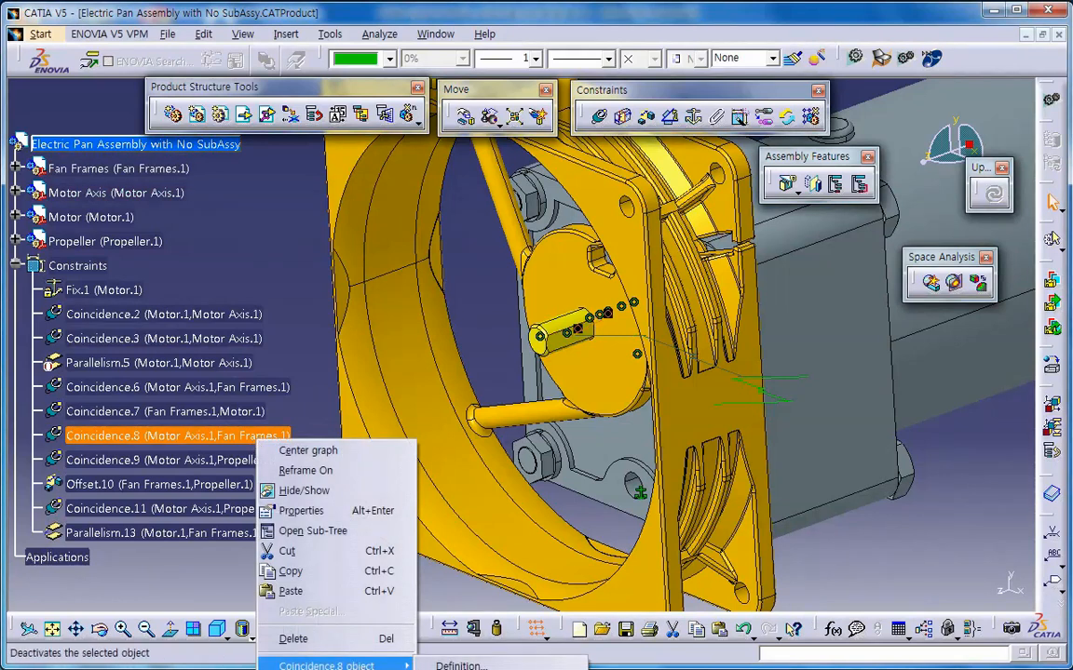
{"action": "left_click", "coordinate": [458, 669]}
{"action": "left_click", "coordinate": [321, 538]}
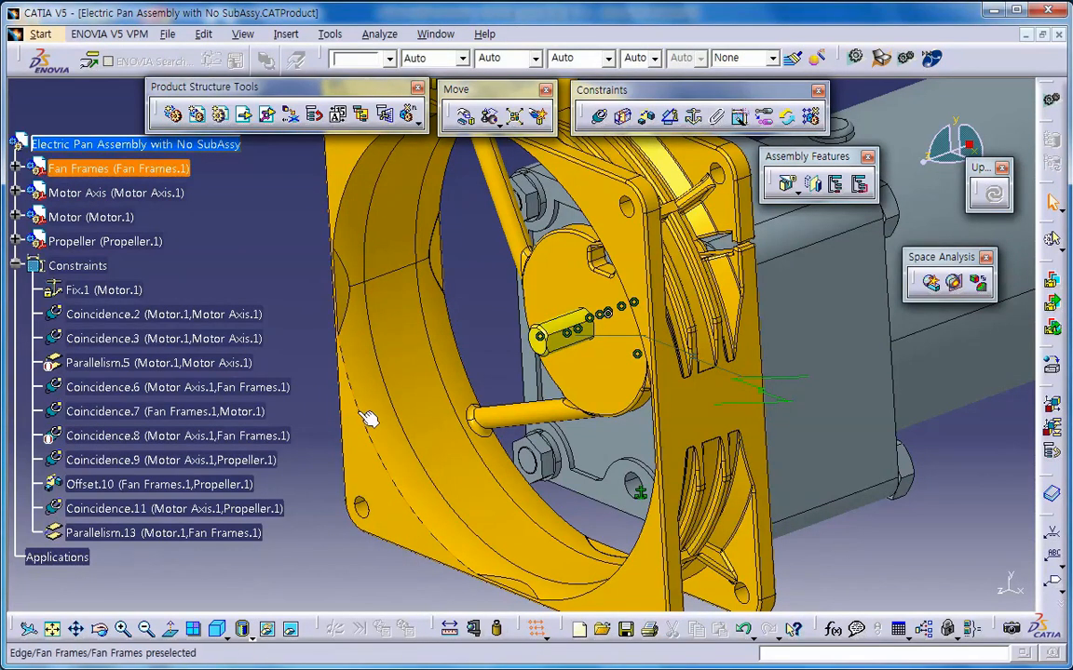
- Bring the hidden propeller back into the visible assembly
{"action": "middle_click_drag", "start_coordinate": [405, 438], "coordinate": [533, 573]}
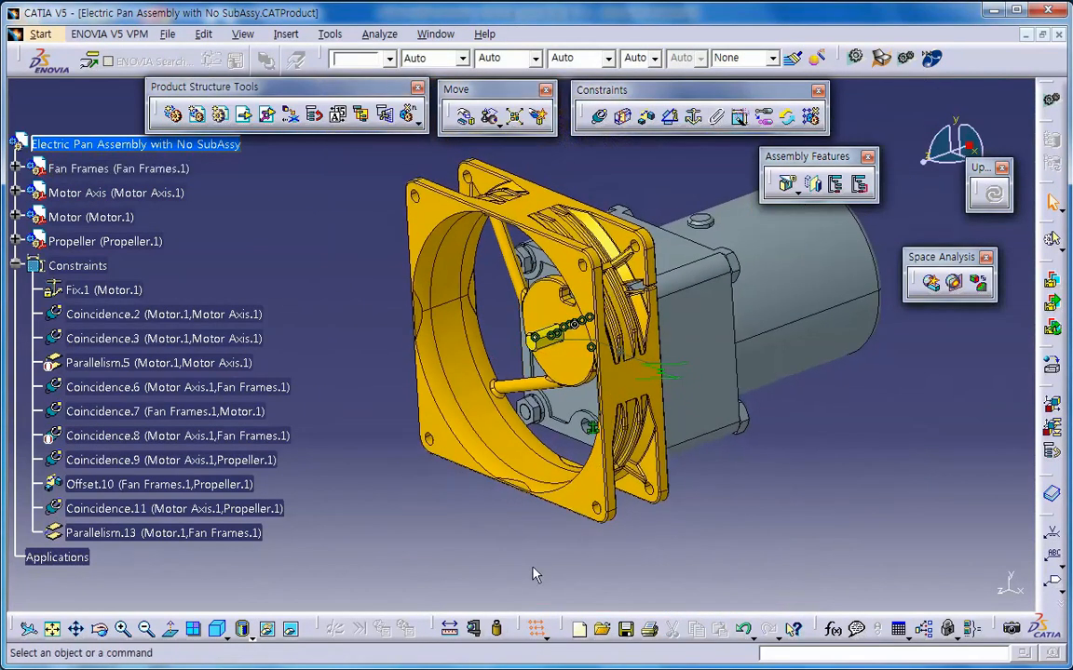
{"action": "left_click", "coordinate": [292, 630]}
{"action": "right_click", "coordinate": [505, 375]}
{"action": "left_click", "coordinate": [529, 427]}
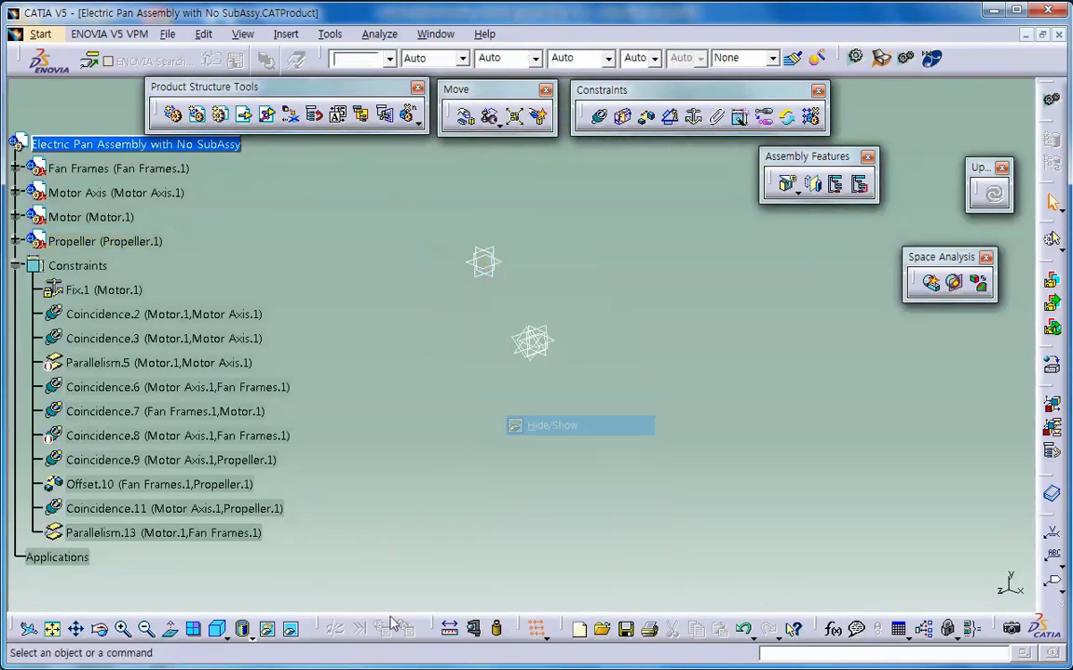
{"action": "left_click", "coordinate": [291, 630]}
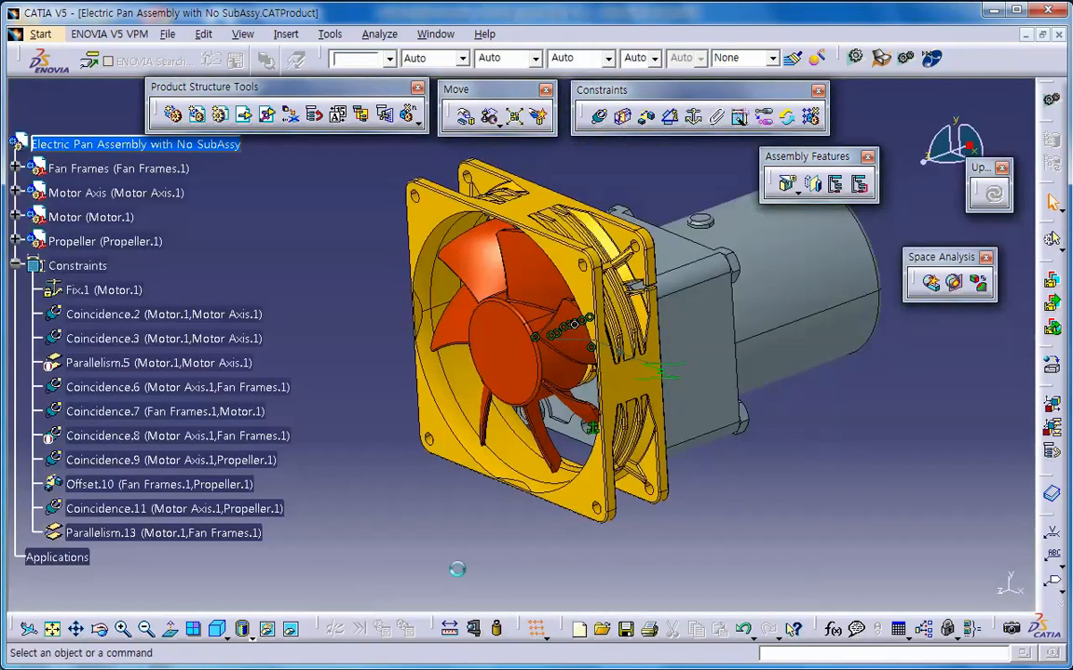
- Rotate the propeller around the motor's axis with respect to constraints
{"action": "left_click", "coordinate": [464, 116]}
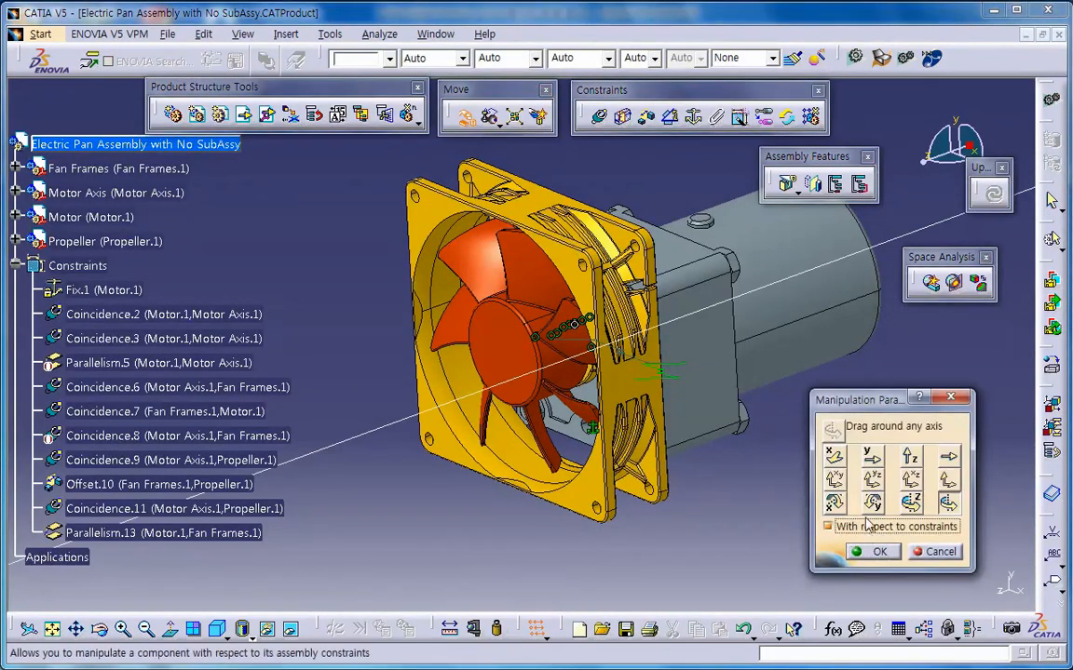
{"action": "left_click", "coordinate": [801, 314]}
{"action": "left_click_drag", "start_coordinate": [516, 354], "coordinate": [576, 411]}
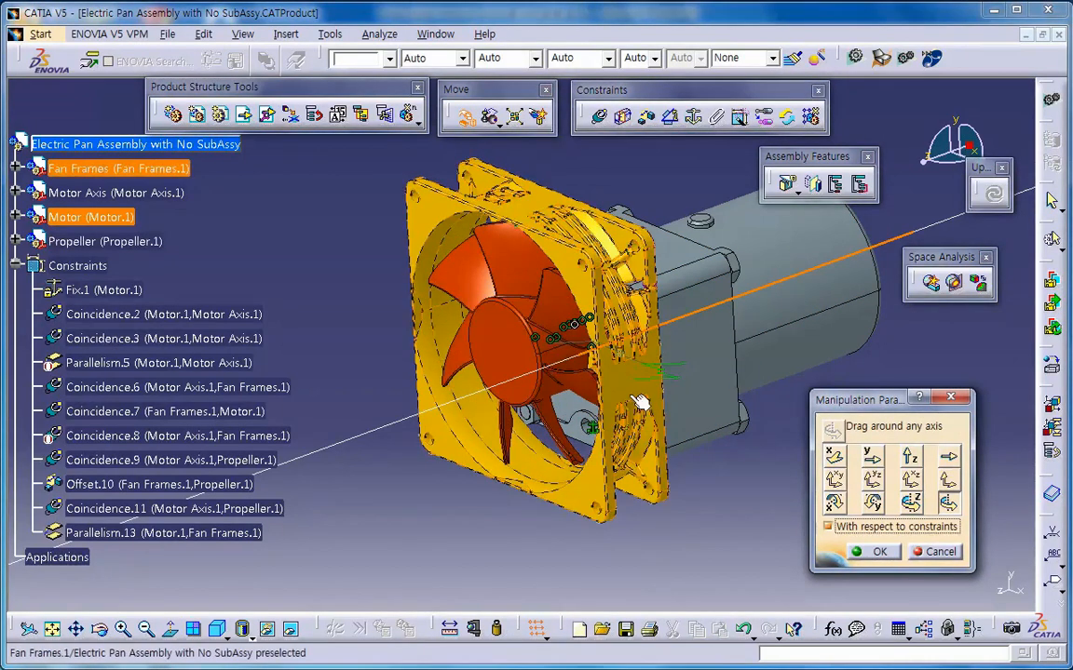
- Hide the fan frames and the motor while the manipulation is still active
{"action": "right_click", "coordinate": [625, 393]}
{"action": "left_click", "coordinate": [642, 437]}
{"action": "right_click", "coordinate": [715, 355]}
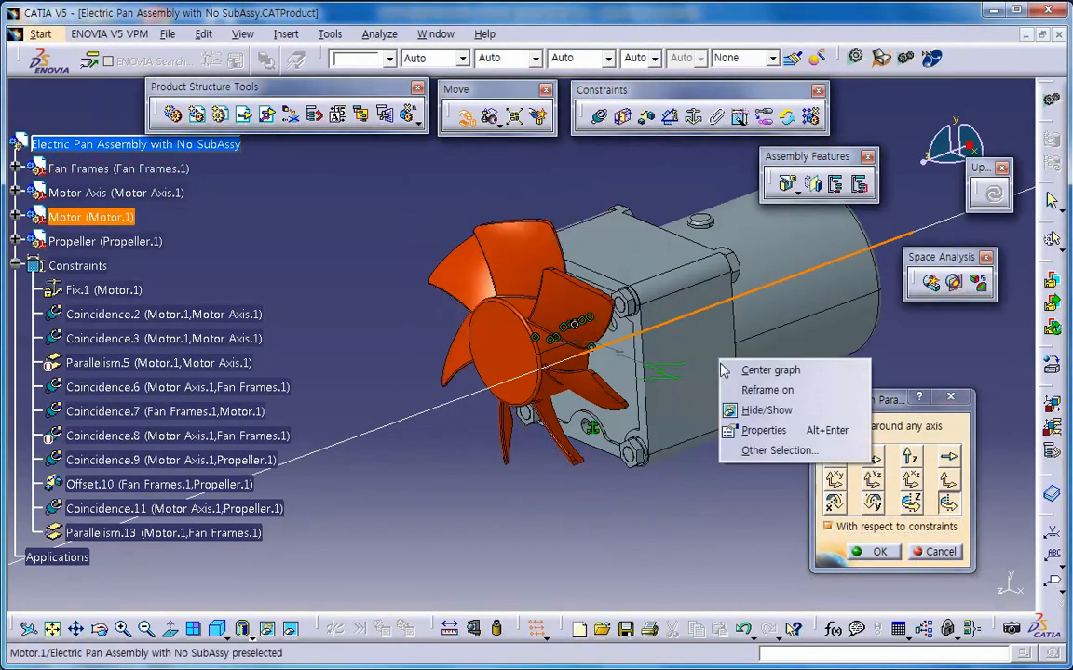
{"action": "left_click", "coordinate": [742, 411]}
- Rotate the exposed propeller further around the motor's axis, examine it together with the motor shaft, and accept the manipulation
{"action": "middle_click_drag", "start_coordinate": [742, 425], "coordinate": [472, 384]}
{"action": "left_click_drag", "start_coordinate": [472, 384], "coordinate": [445, 455]}
{"action": "middle_click_drag", "start_coordinate": [445, 455], "coordinate": [796, 599]}
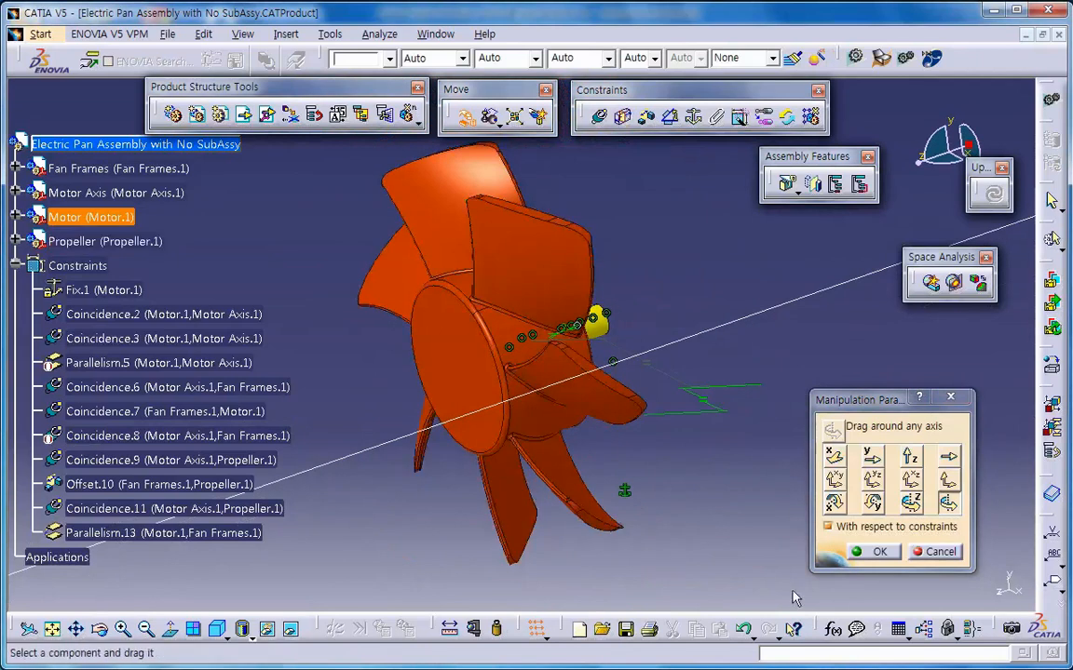
{"action": "left_click", "coordinate": [876, 552]}
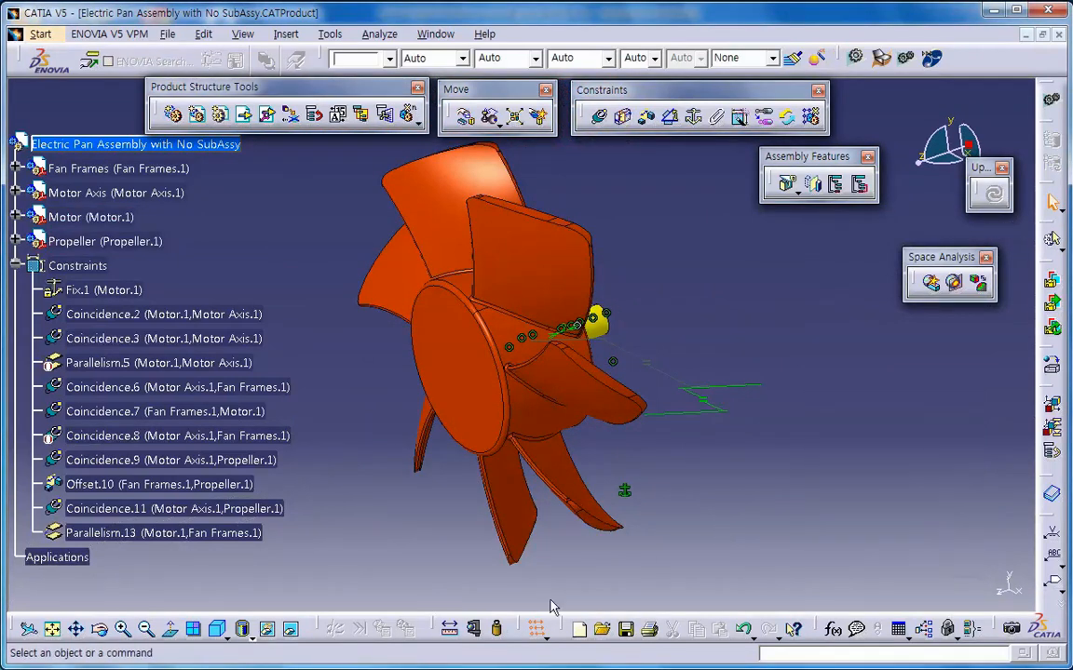
- Bring the hidden fan frames and motor back into the visible assembly and examine the complete fan
{"action": "left_click", "coordinate": [293, 632]}
{"action": "right_click", "coordinate": [617, 392]}
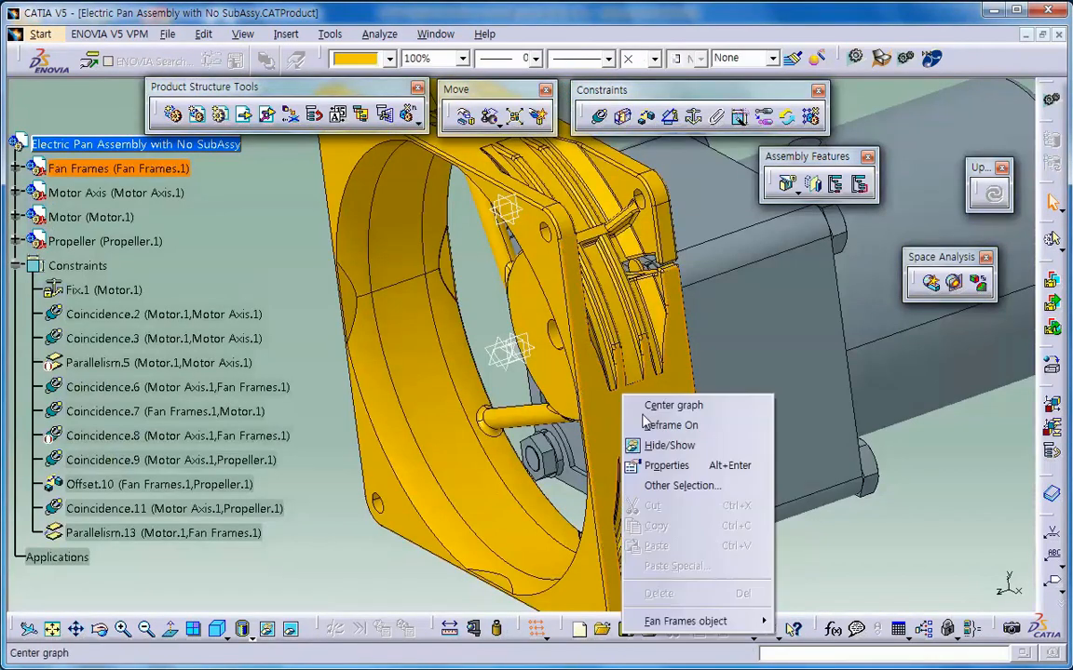
{"action": "left_click", "coordinate": [643, 443]}
{"action": "right_click", "coordinate": [745, 382]}
{"action": "left_click", "coordinate": [788, 427]}
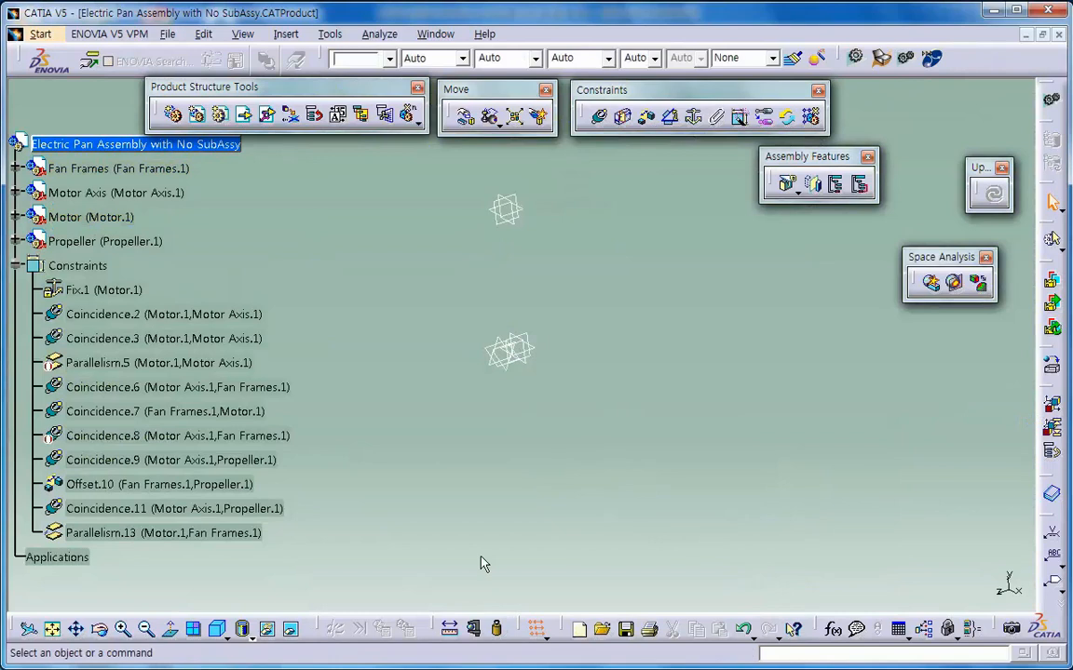
{"action": "left_click", "coordinate": [295, 632]}
{"action": "middle_click_drag", "start_coordinate": [570, 438], "coordinate": [598, 537]}
{"action": "middle_click_drag", "start_coordinate": [368, 383], "coordinate": [473, 388]}
{"action": "left_click", "coordinate": [615, 375]}
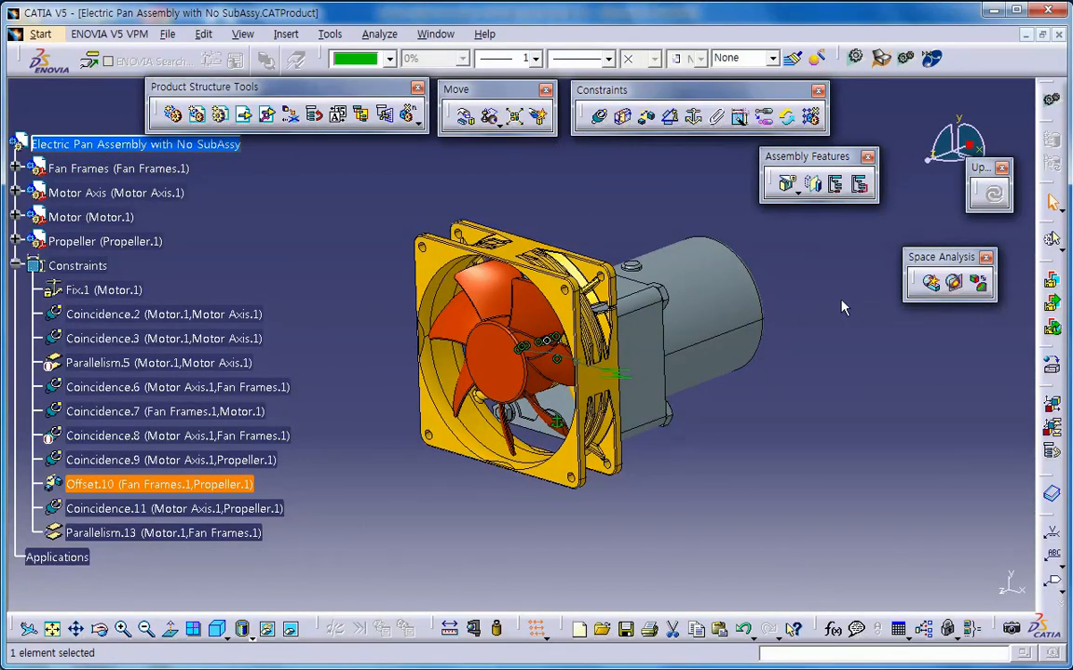
{"action": "middle_click_drag", "start_coordinate": [673, 409], "coordinate": [624, 397]}
{"action": "left_click", "coordinate": [650, 461]}
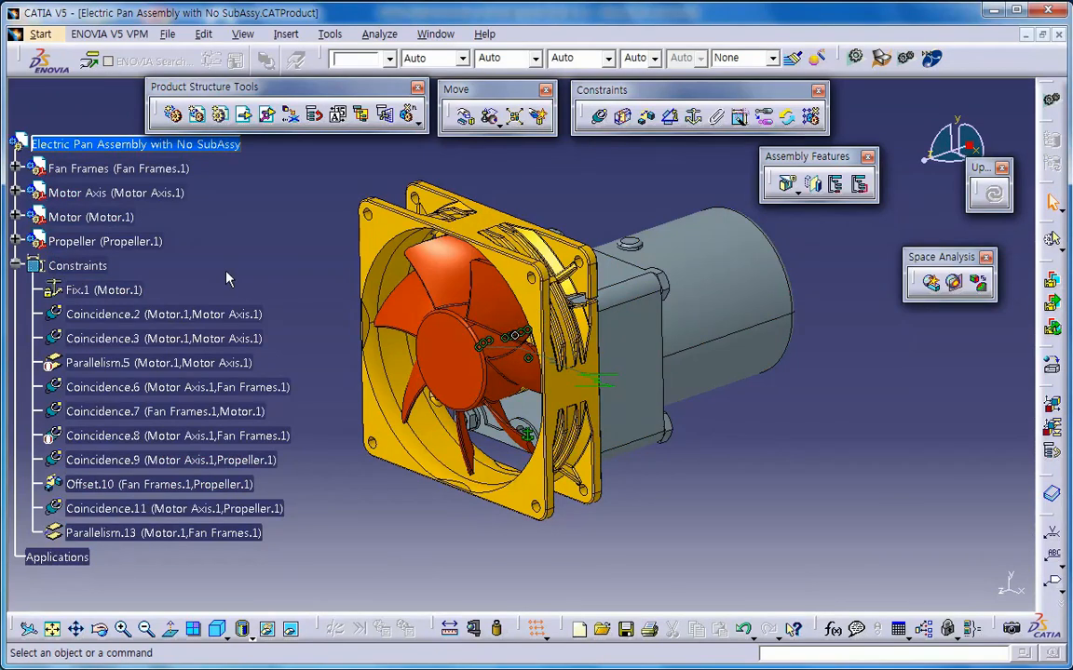
- Switch to the DMU Kinematics workbench and delete all assembly constraints
{"action": "left_click", "coordinate": [40, 33]}
{"action": "left_click", "coordinate": [84, 110]}
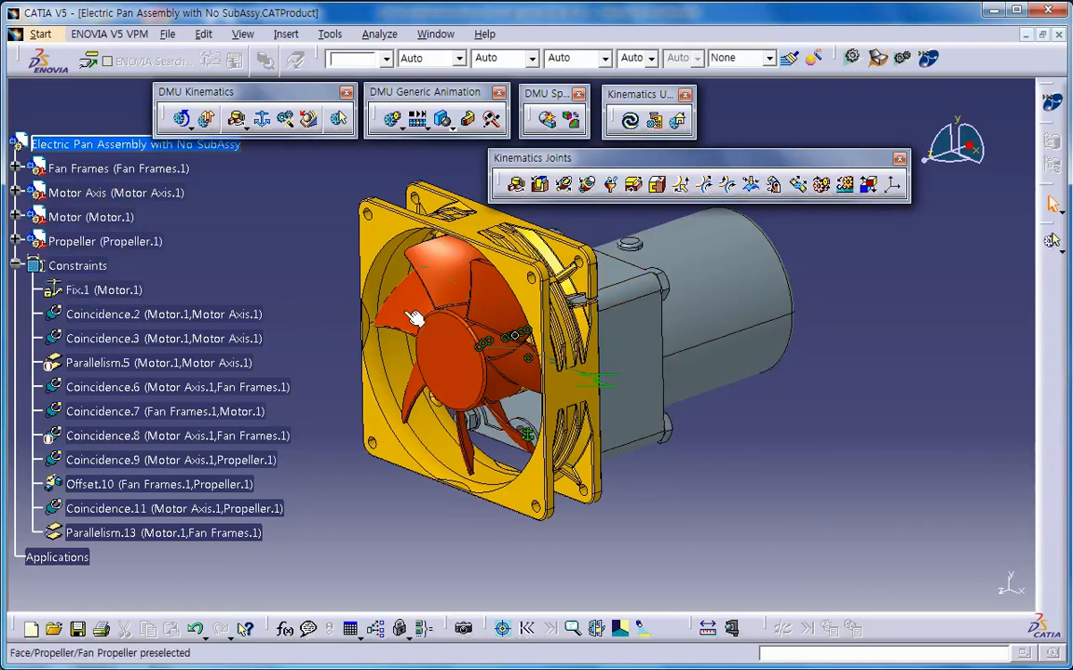
{"action": "left_click", "coordinate": [79, 265]}
{"action": "key", "text": "Delete"}
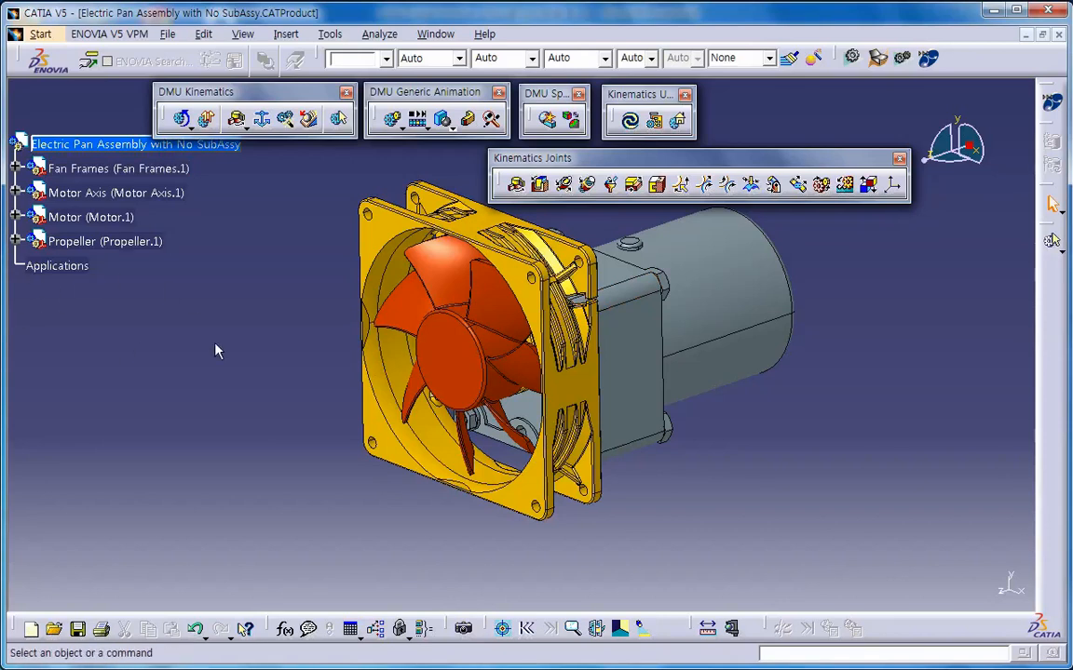
- Undo the deletion of the assembly constraints and return to the Assembly Design workbench
{"action": "key", "text": "ctrl+z"}
{"action": "key", "text": "ctrl+z"}
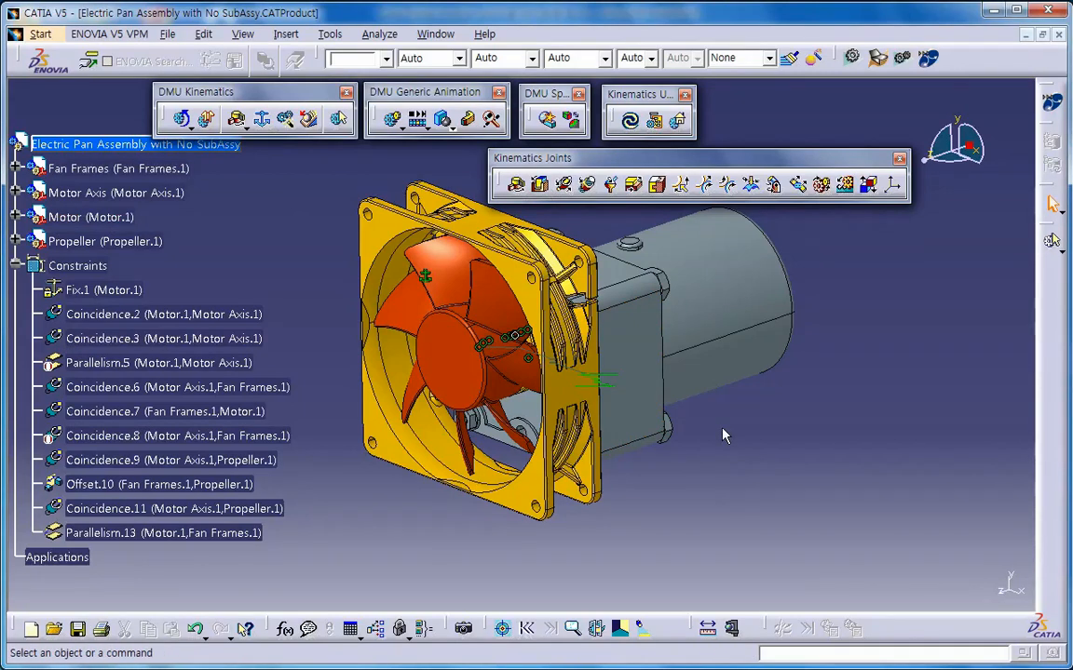
{"action": "left_click", "coordinate": [40, 33]}
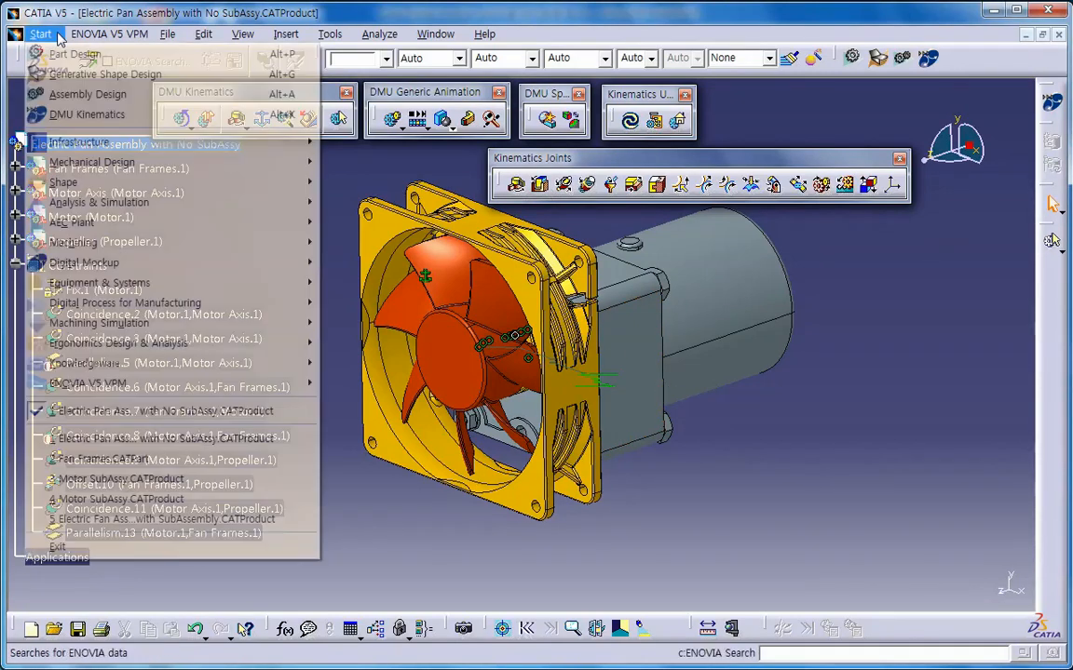
{"action": "left_click", "coordinate": [82, 100]}
{"action": "middle_click_drag", "start_coordinate": [359, 354], "coordinate": [335, 334]}
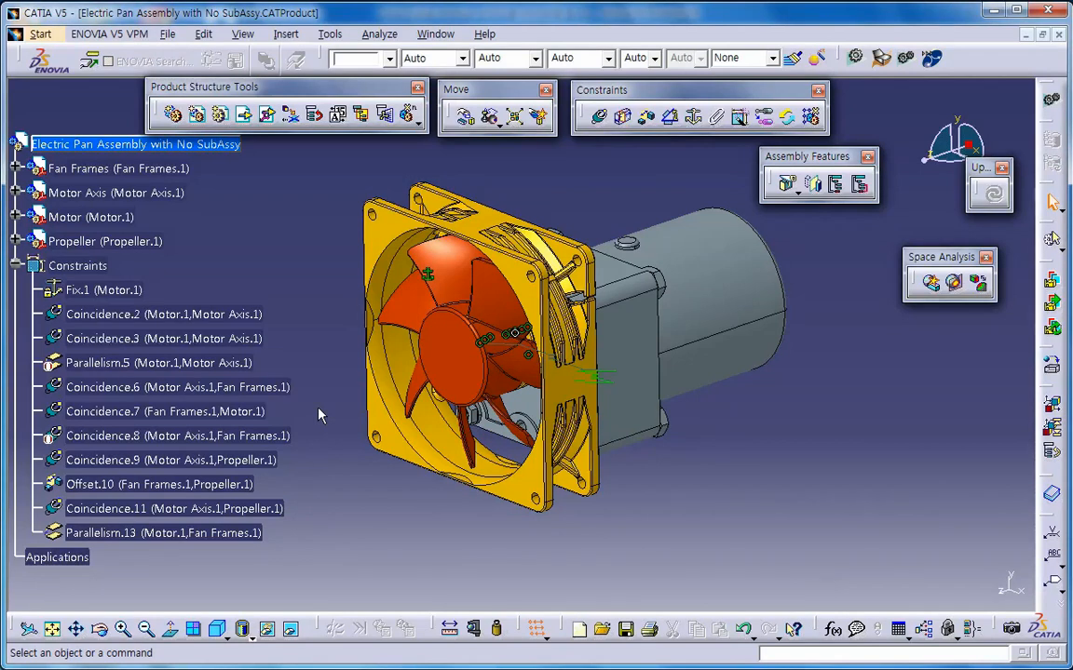
{"action": "middle_click_drag", "start_coordinate": [490, 423], "coordinate": [450, 449]}
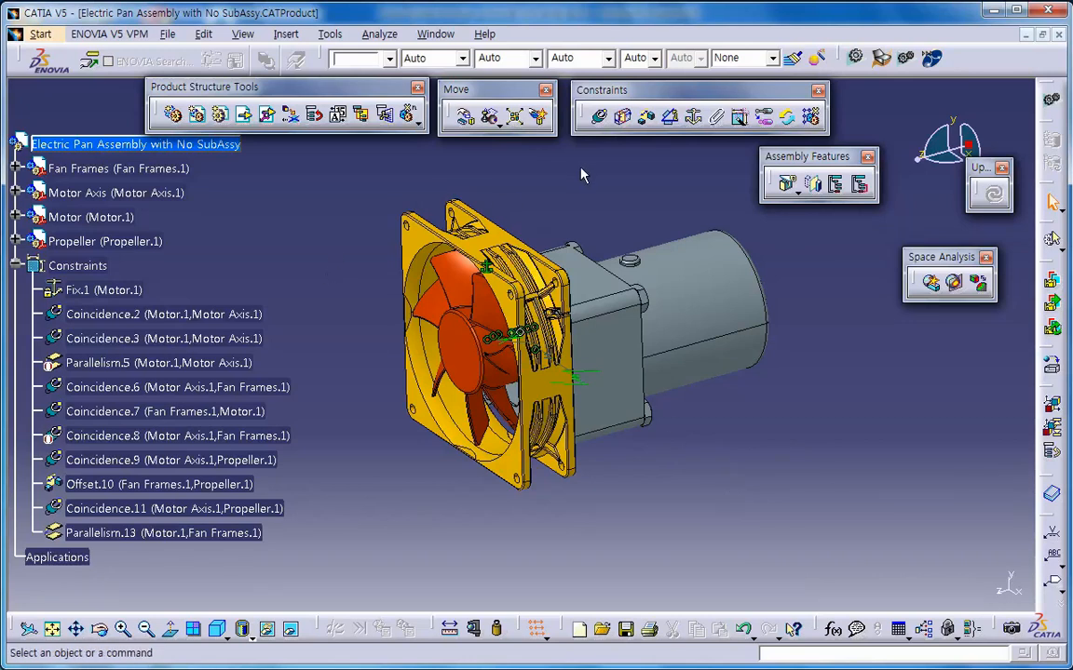
- Explode the whole assembly in 3D at all levels and accept the modified product positions
{"action": "left_click", "coordinate": [514, 116]}
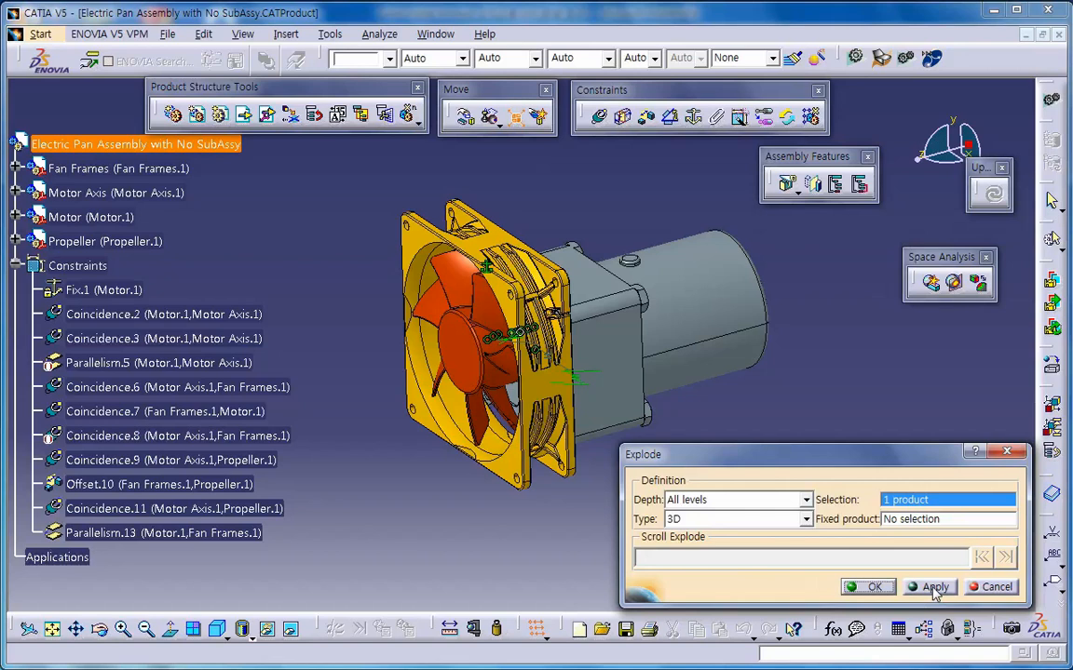
{"action": "left_click", "coordinate": [931, 587]}
{"action": "left_click", "coordinate": [870, 588]}
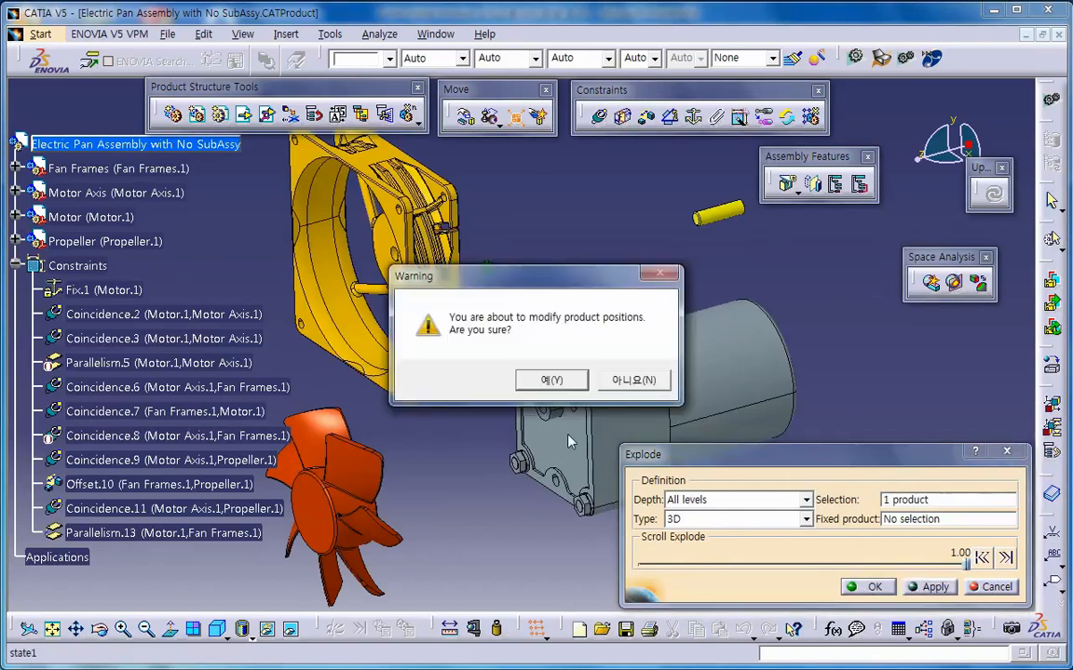
{"action": "left_click", "coordinate": [553, 379]}
- Make the compass snap automatically to the selected object and rotate the fan frames out of alignment
{"action": "left_click", "coordinate": [496, 319]}
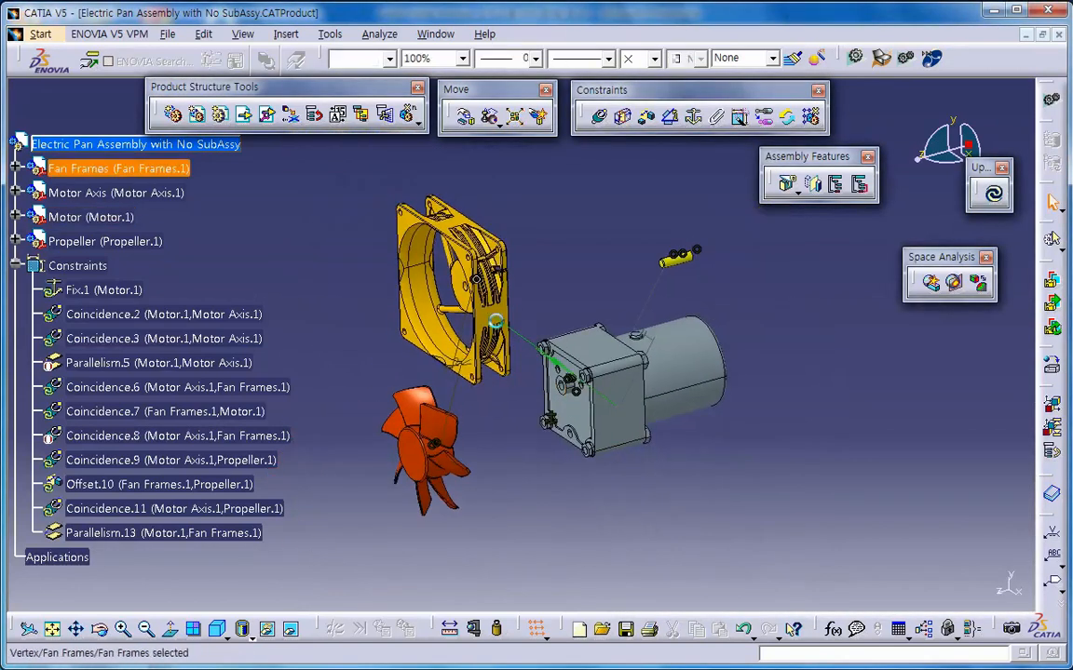
{"action": "right_click", "coordinate": [943, 145]}
{"action": "left_click", "coordinate": [885, 312]}
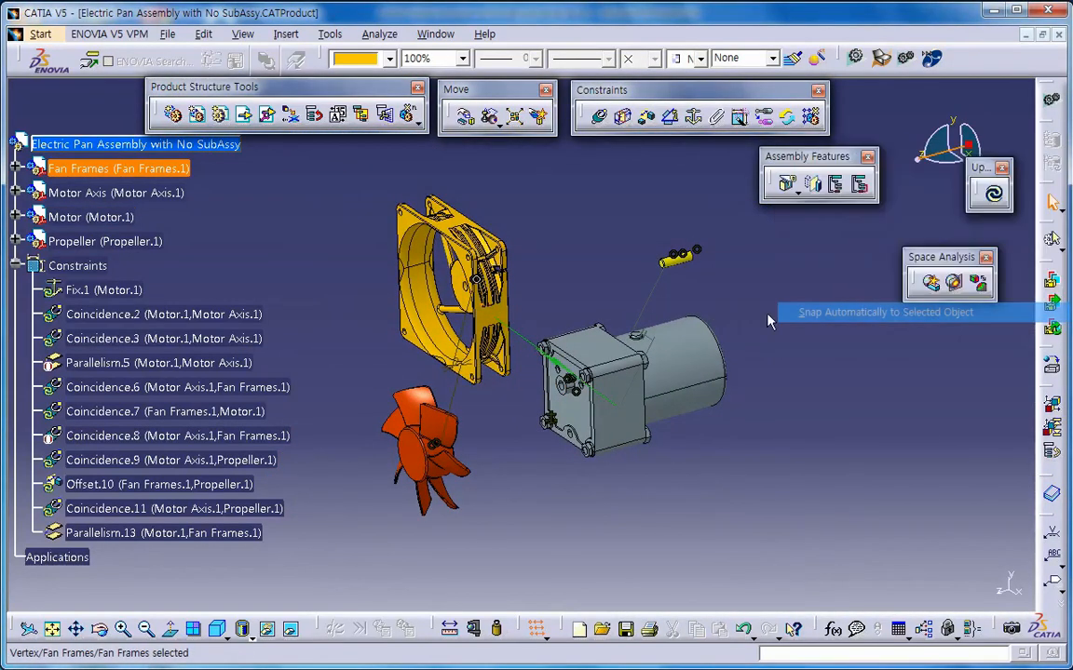
{"action": "left_click", "coordinate": [423, 279]}
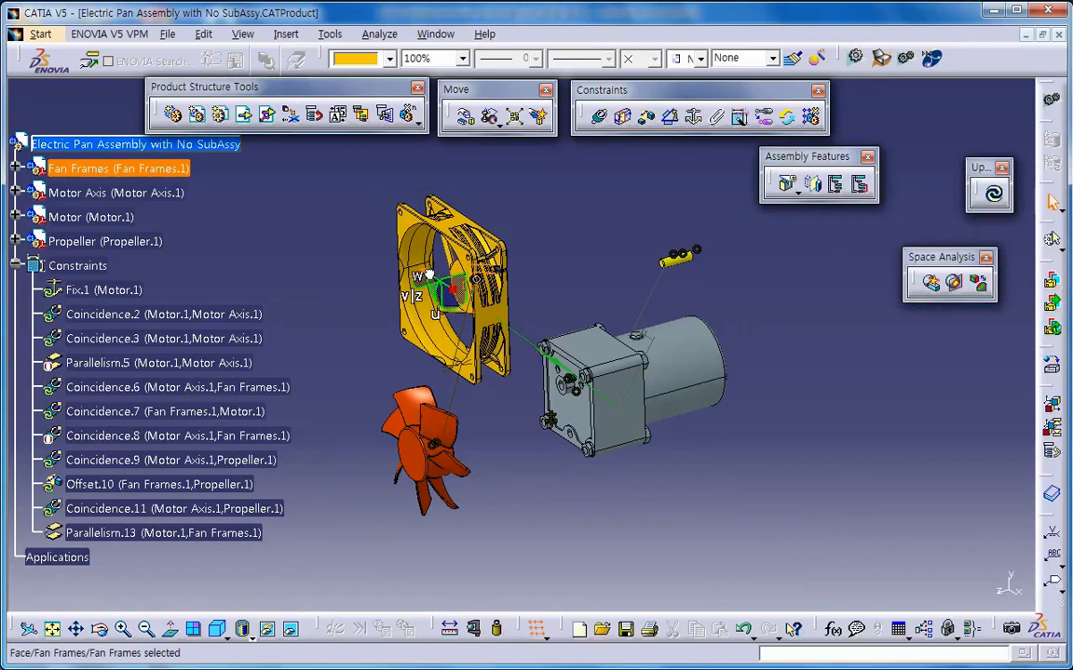
{"action": "left_click_drag", "start_coordinate": [431, 282], "coordinate": [451, 317]}
- Rotate the propeller to a different orientation and displace the motor axis away from the motor
{"action": "left_click", "coordinate": [436, 409]}
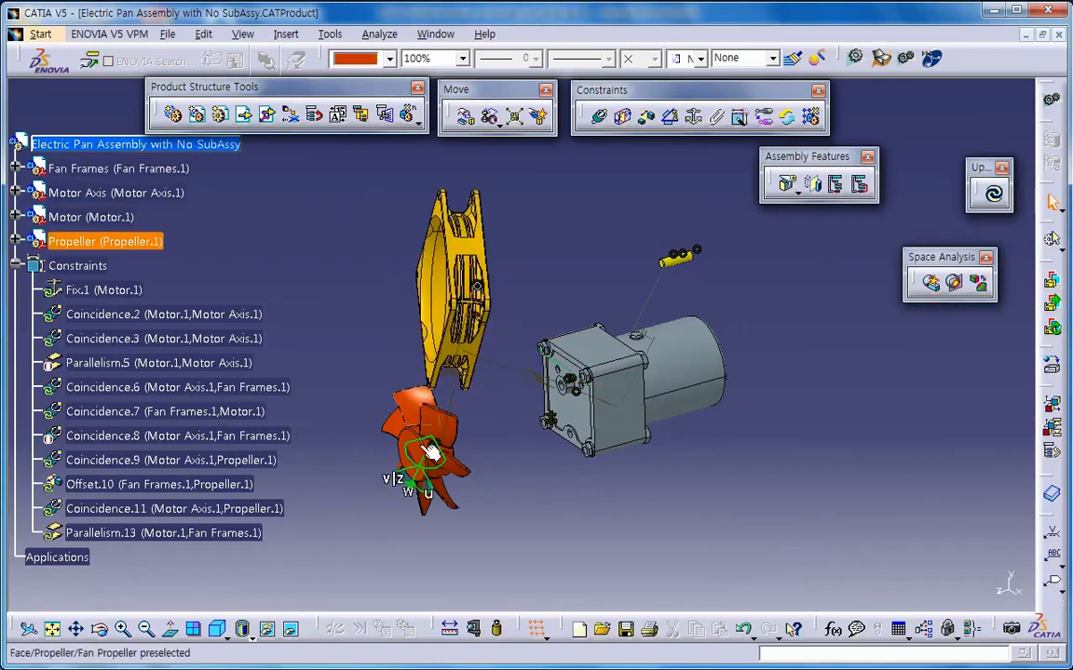
{"action": "left_click_drag", "start_coordinate": [377, 454], "coordinate": [377, 409]}
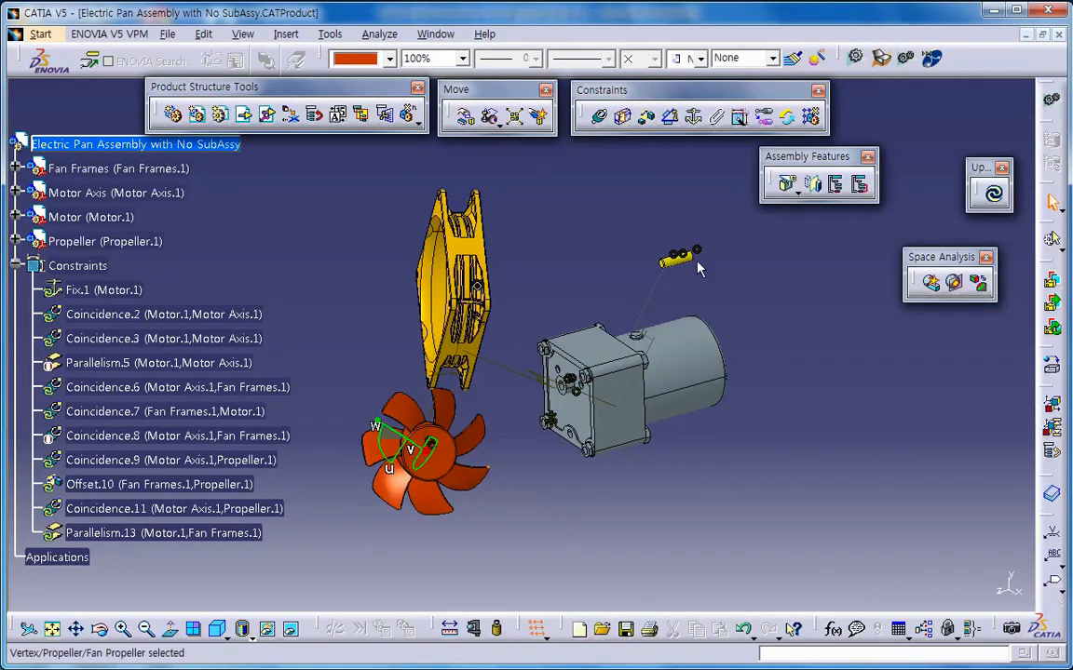
{"action": "left_click", "coordinate": [690, 258]}
{"action": "left_click_drag", "start_coordinate": [703, 393], "coordinate": [800, 376]}
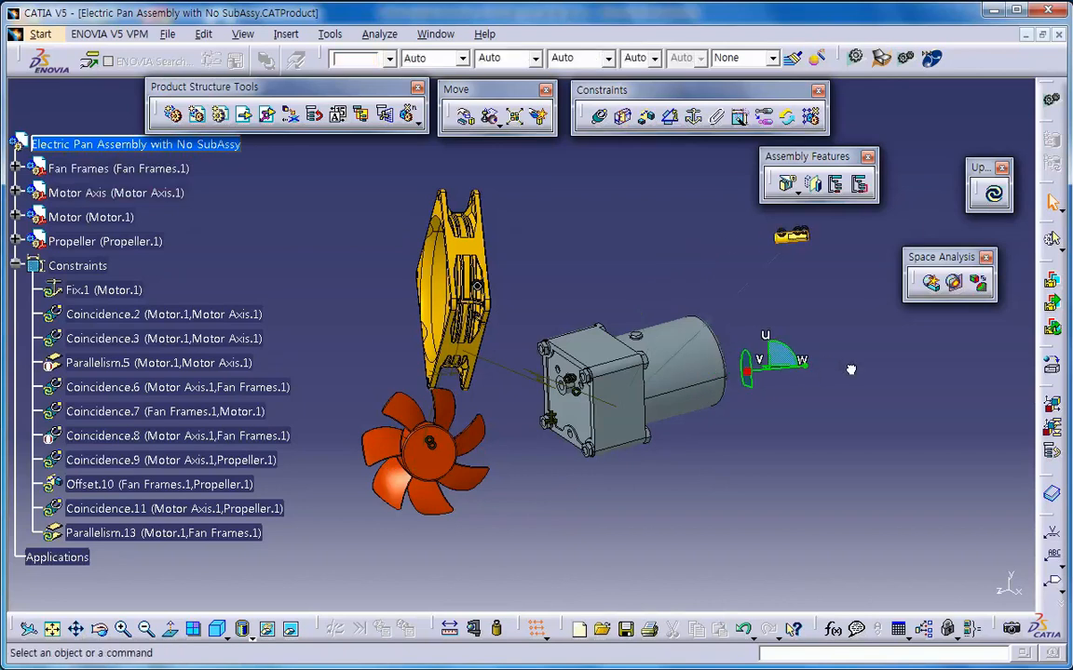
- Update the whole assembly to move the scattered parts back to their constrained positions, and inspect it
{"action": "left_click", "coordinate": [993, 193]}
{"action": "middle_click_drag", "start_coordinate": [670, 447], "coordinate": [637, 322]}
{"action": "middle_click_drag", "start_coordinate": [636, 407], "coordinate": [649, 467]}
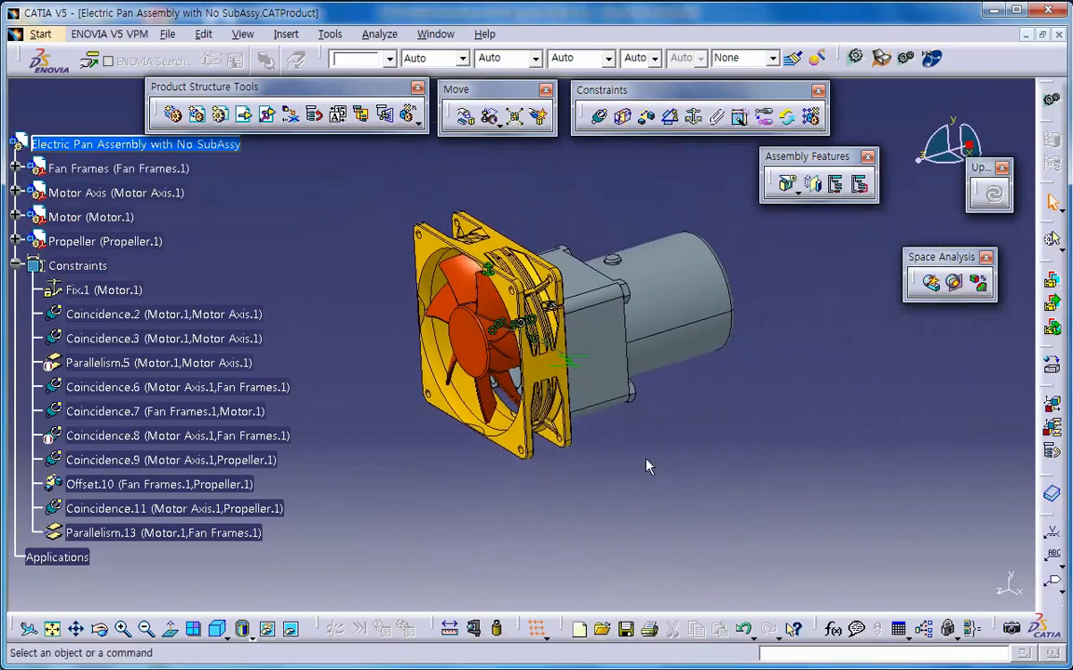